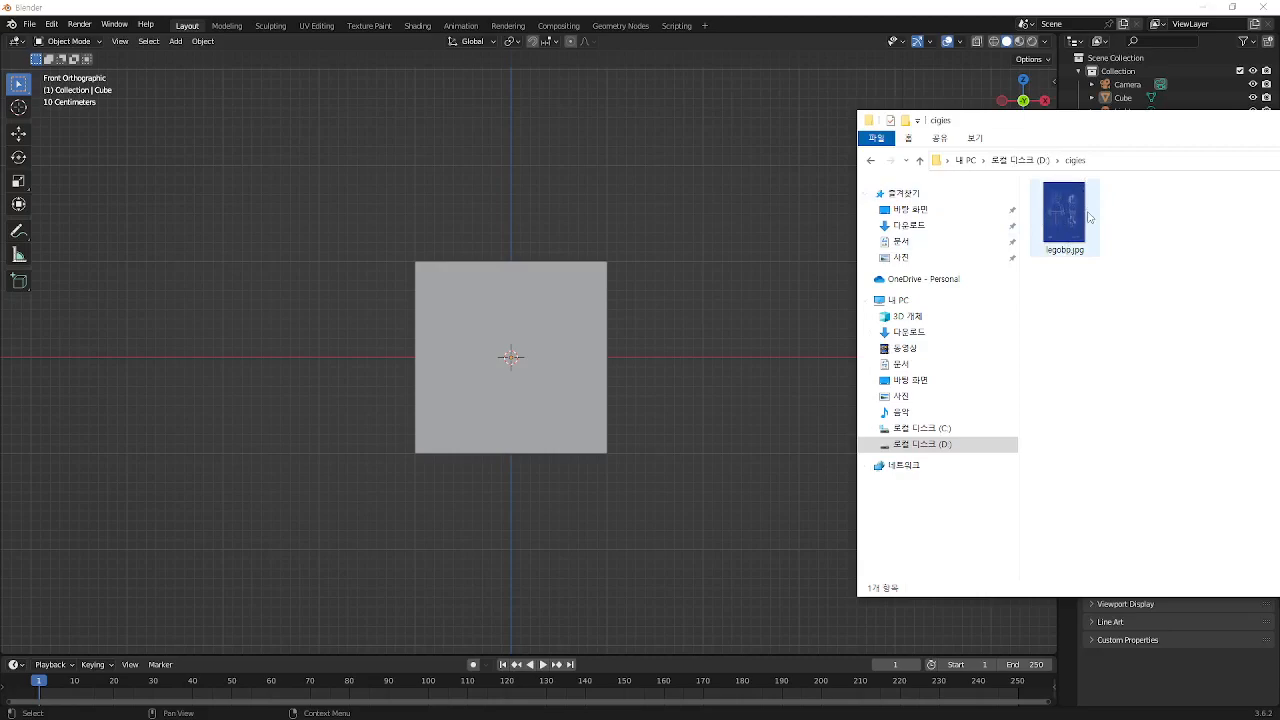
# Add legobp.jpg from the cigies folder to the scene as a reference image in the front orthographic view
pyautogui.moveTo(1076, 217); pyautogui.dragTo(680, 269)
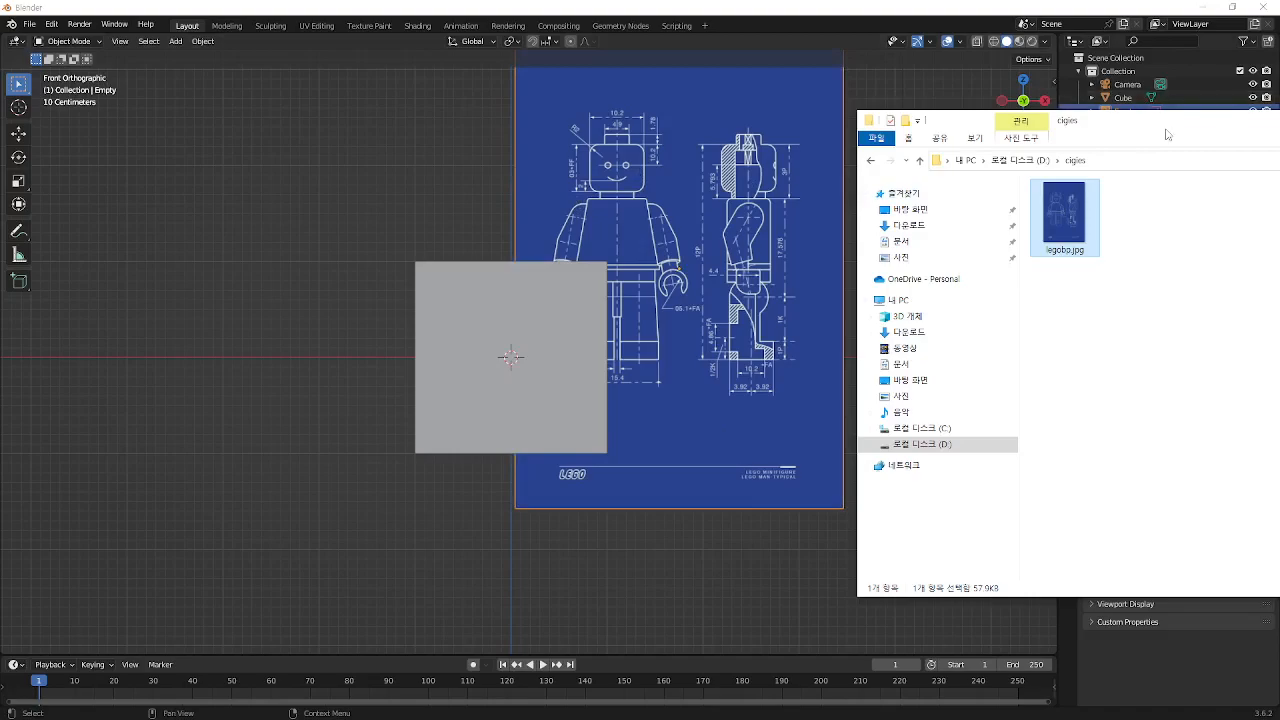
pyautogui.moveTo(1164, 127); pyautogui.dragTo(1279, 150)
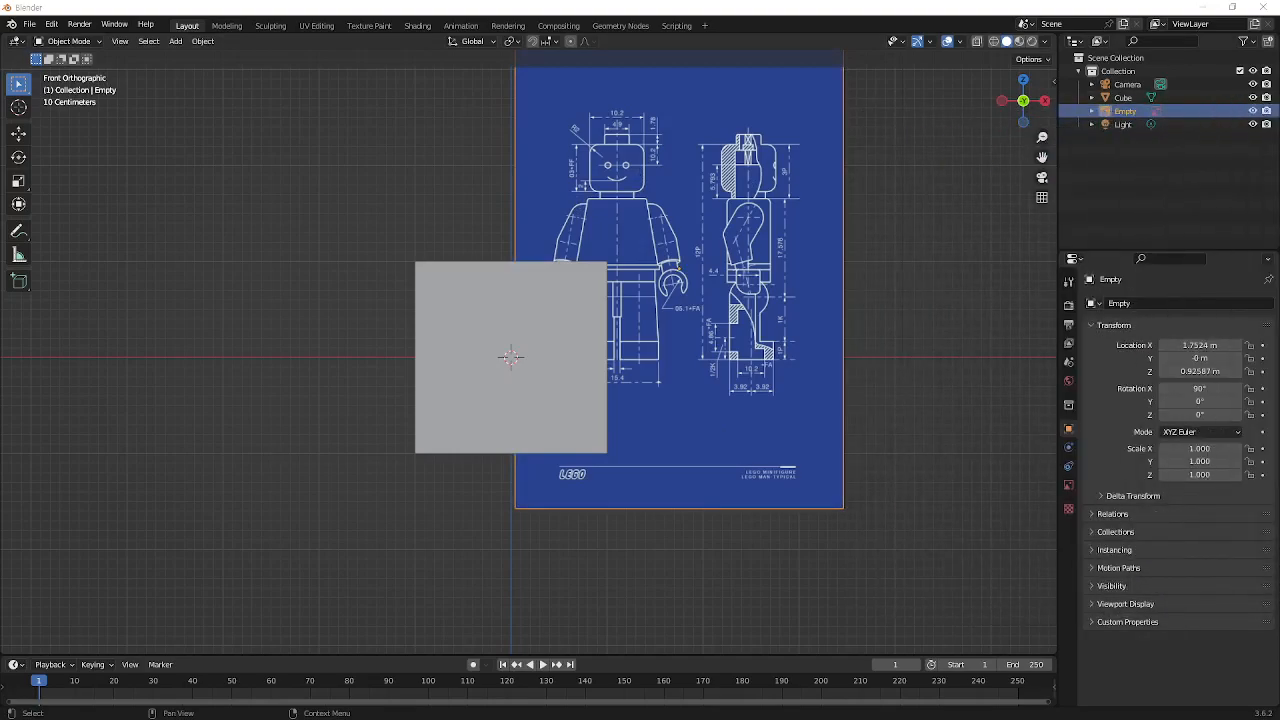
pyautogui.moveTo(655, 287); pyautogui.dragTo(635, 325, button='middle')
pyautogui.scroll(-3, 708, 334)
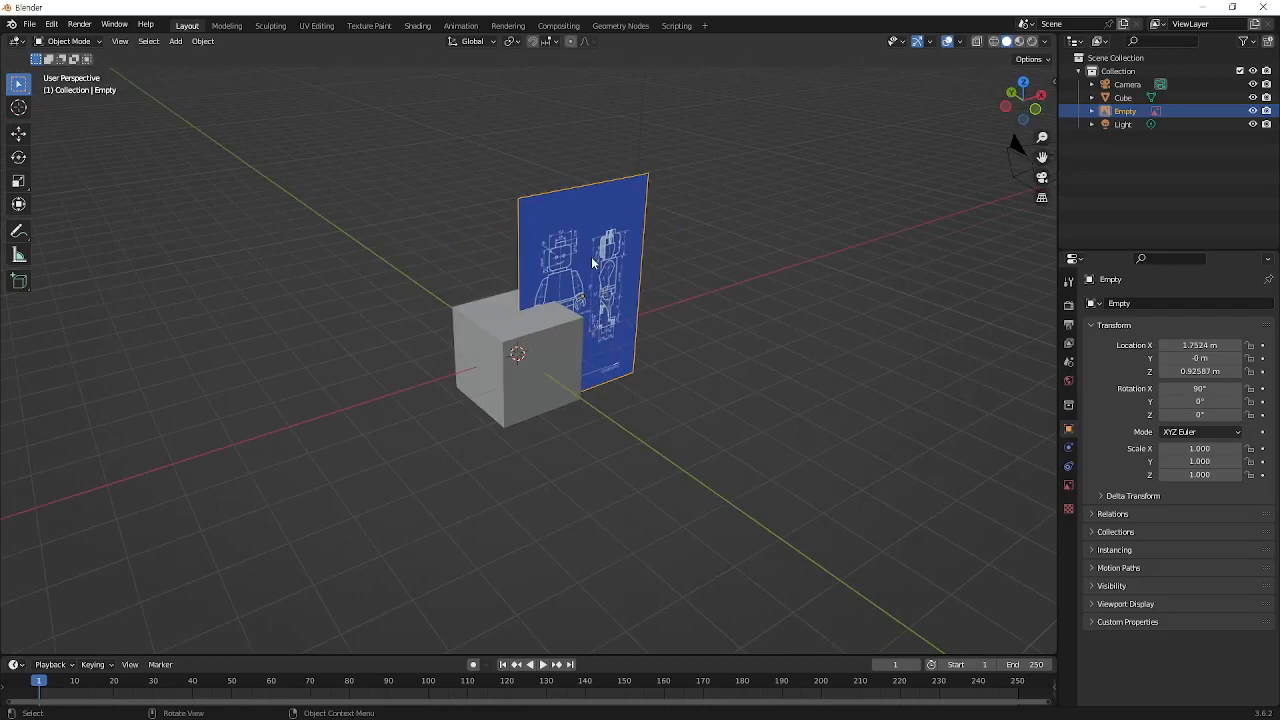
pyautogui.moveTo(605, 262); pyautogui.dragTo(565, 268, button='middle')
pyautogui.scroll(2, 624, 264)
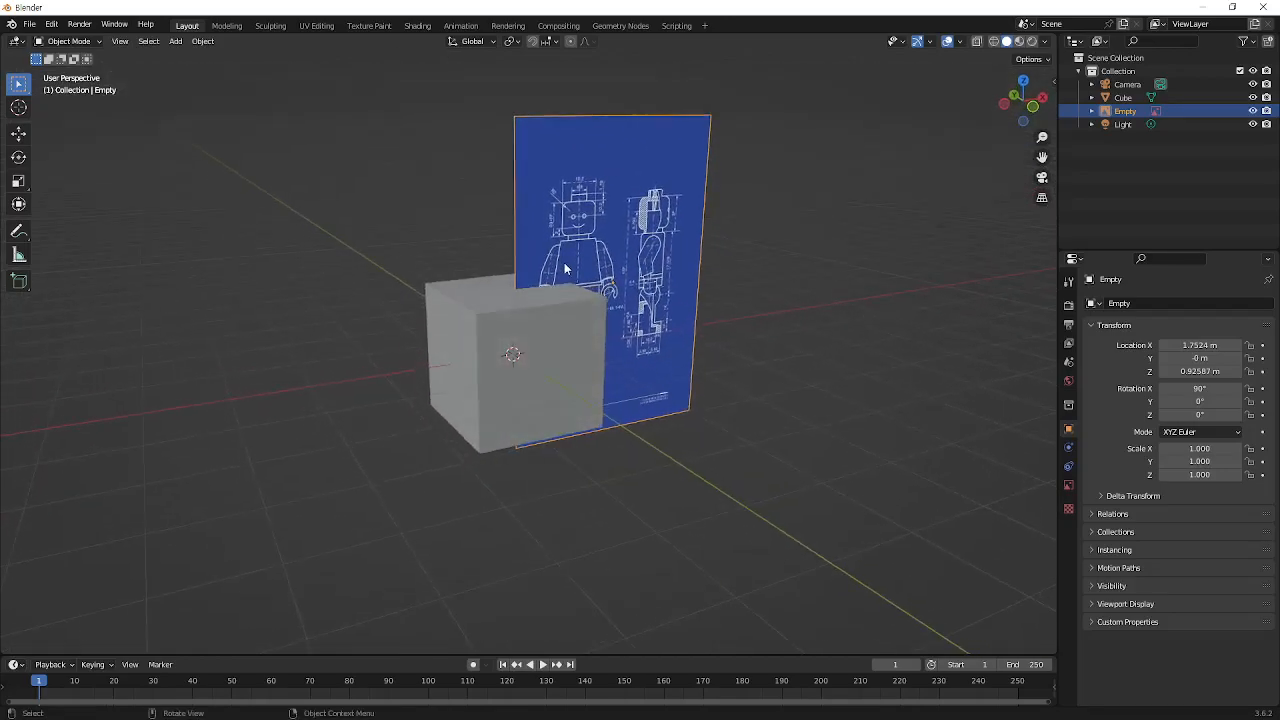
pyautogui.press('KP_1')
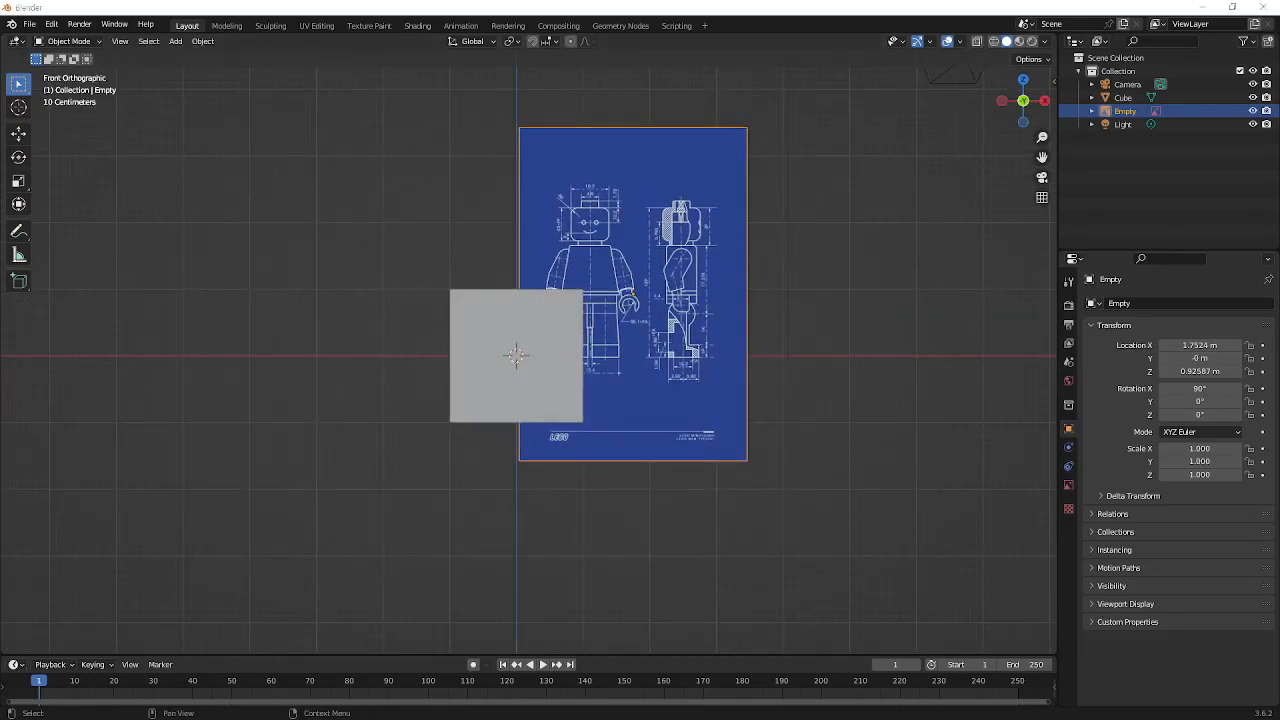
# Show the transform values inside the viewport and make the blueprint image the selected object
pyautogui.click(838, 282)
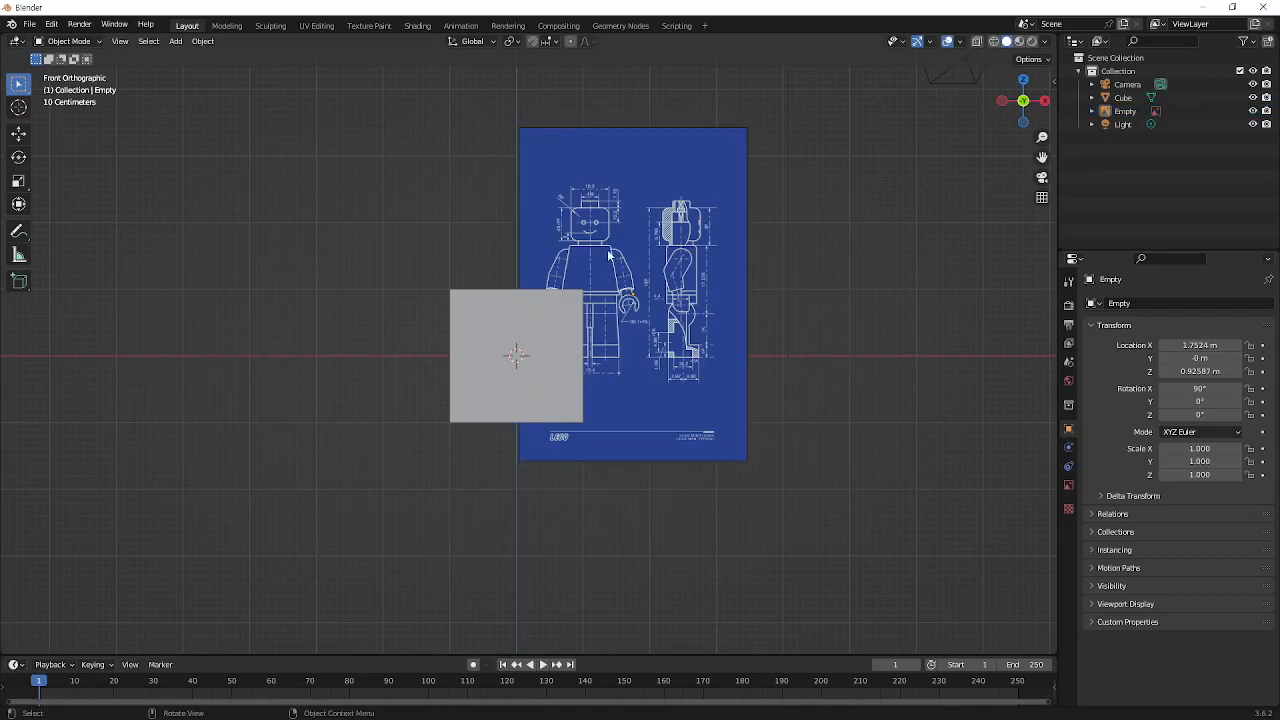
pyautogui.click(590, 196)
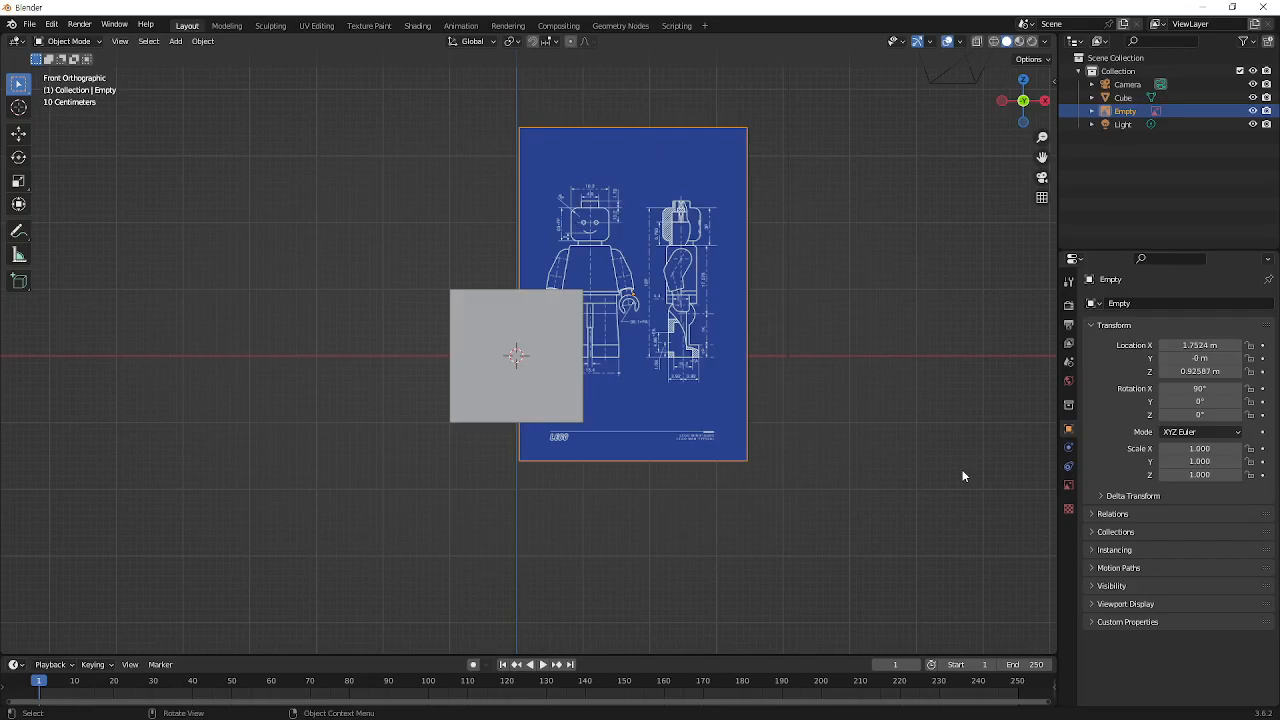
pyautogui.press('n')
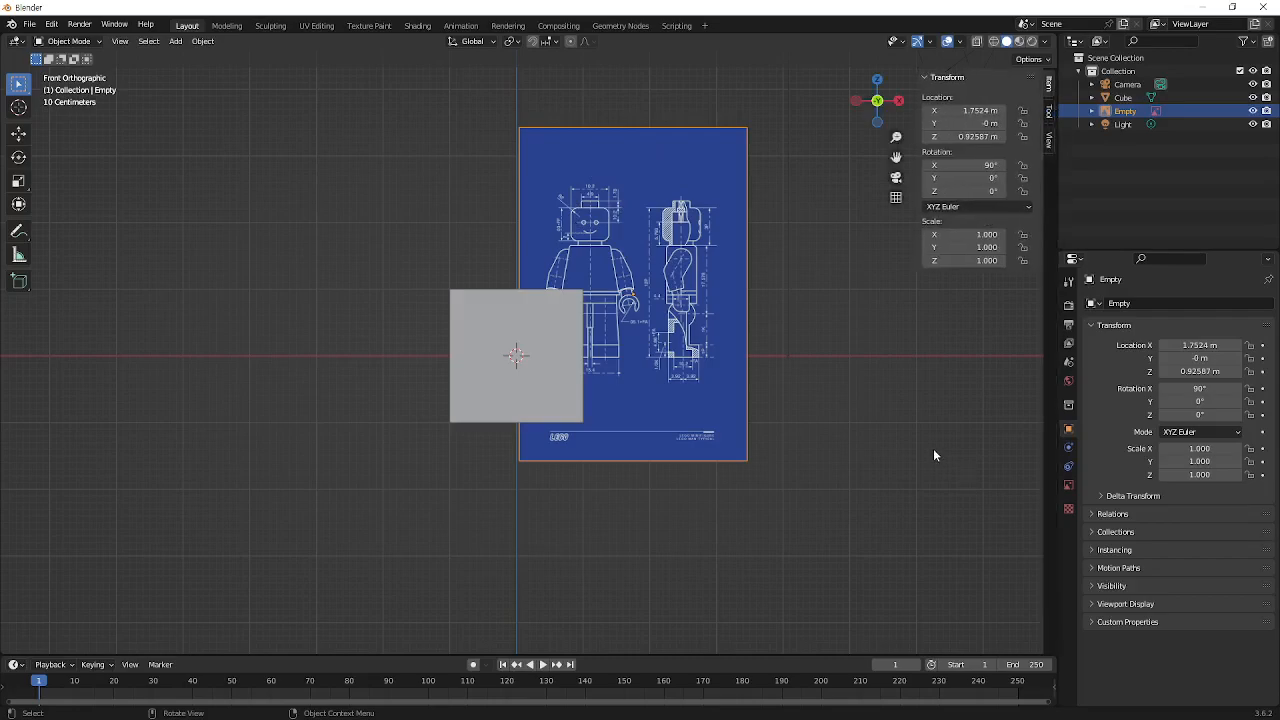
pyautogui.press('n')
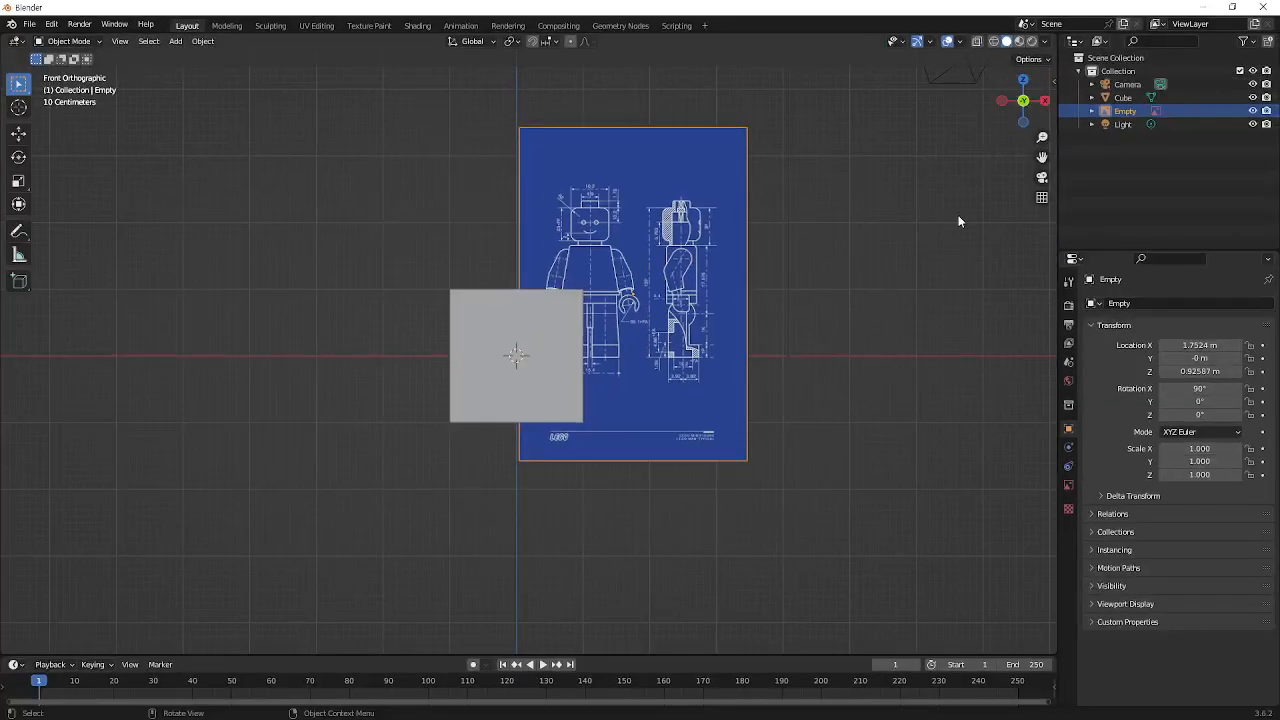
pyautogui.press('n')
pyautogui.click(728, 283)
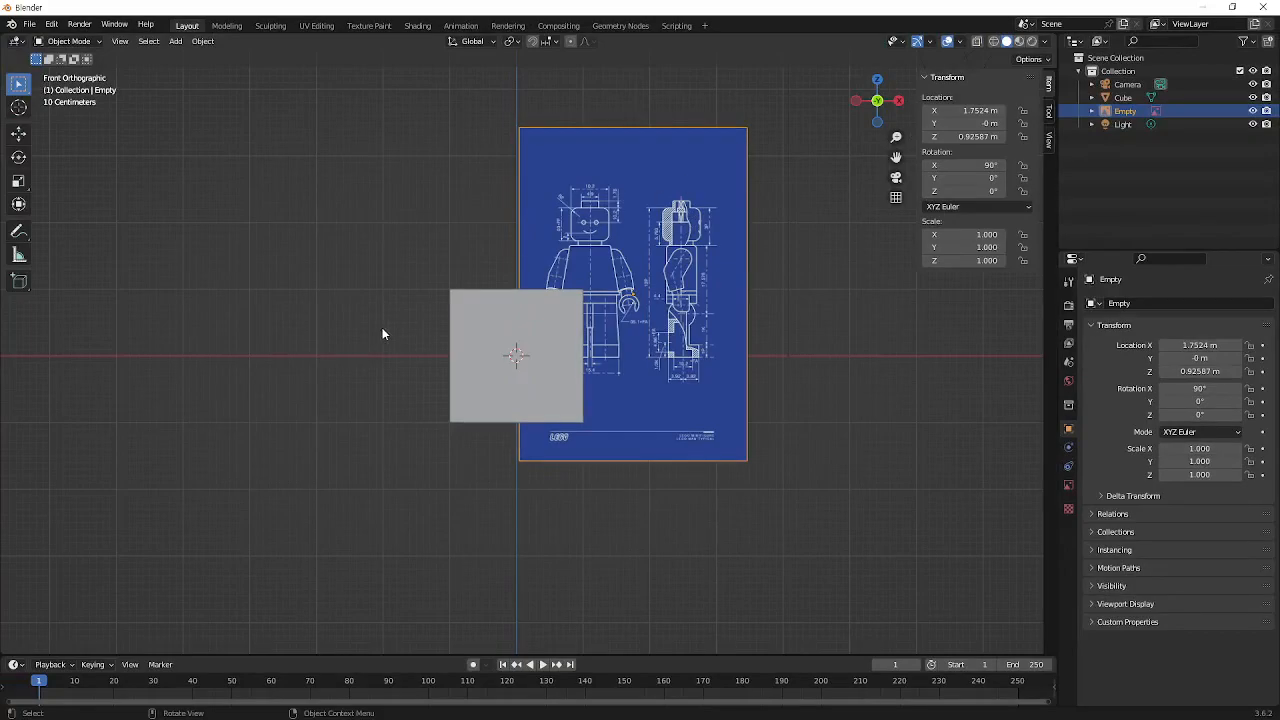
pyautogui.click(454, 333)
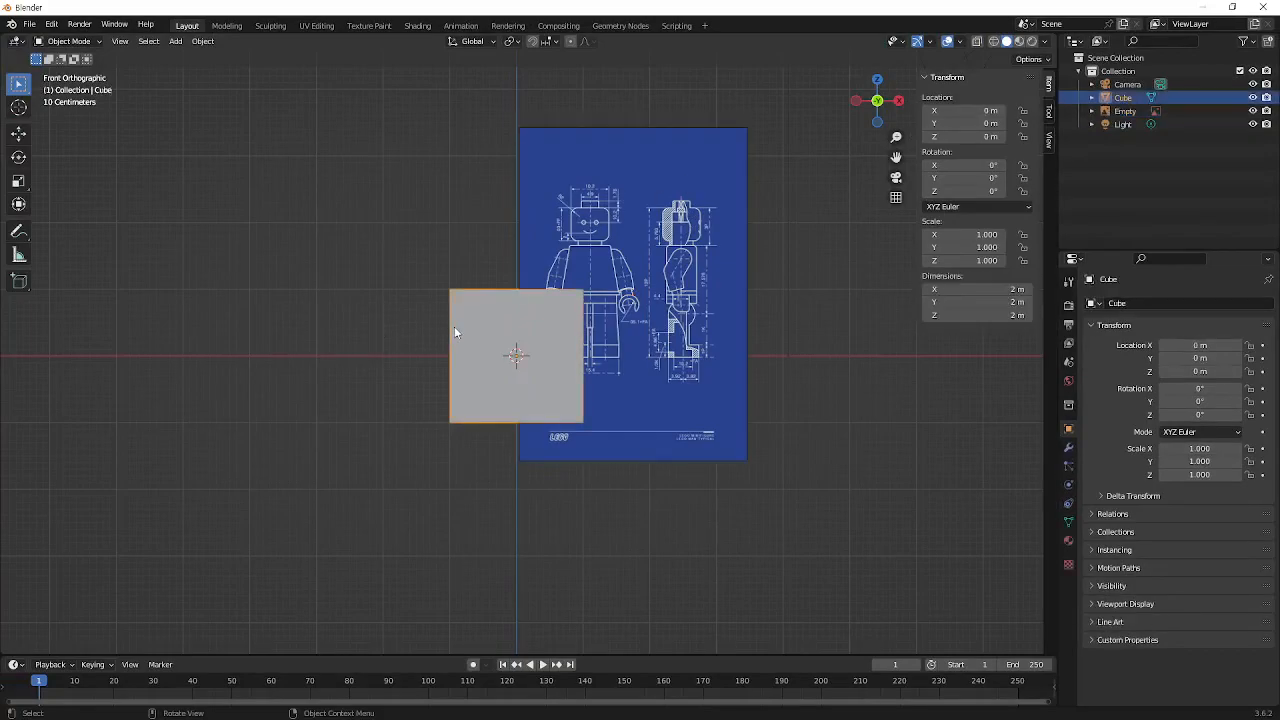
pyautogui.click(588, 164)
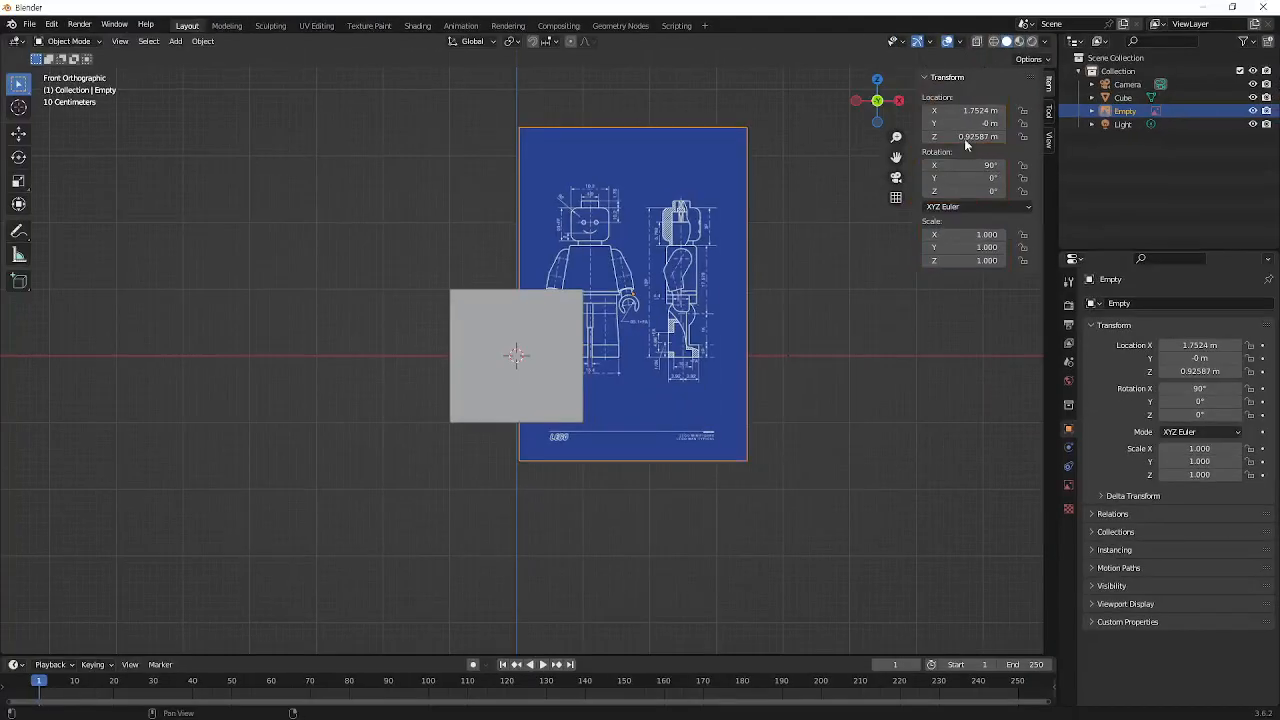
# Set the blueprint image's X and Z location to 0 m
pyautogui.click(1121, 118)
pyautogui.write('0')
pyautogui.press('Return')
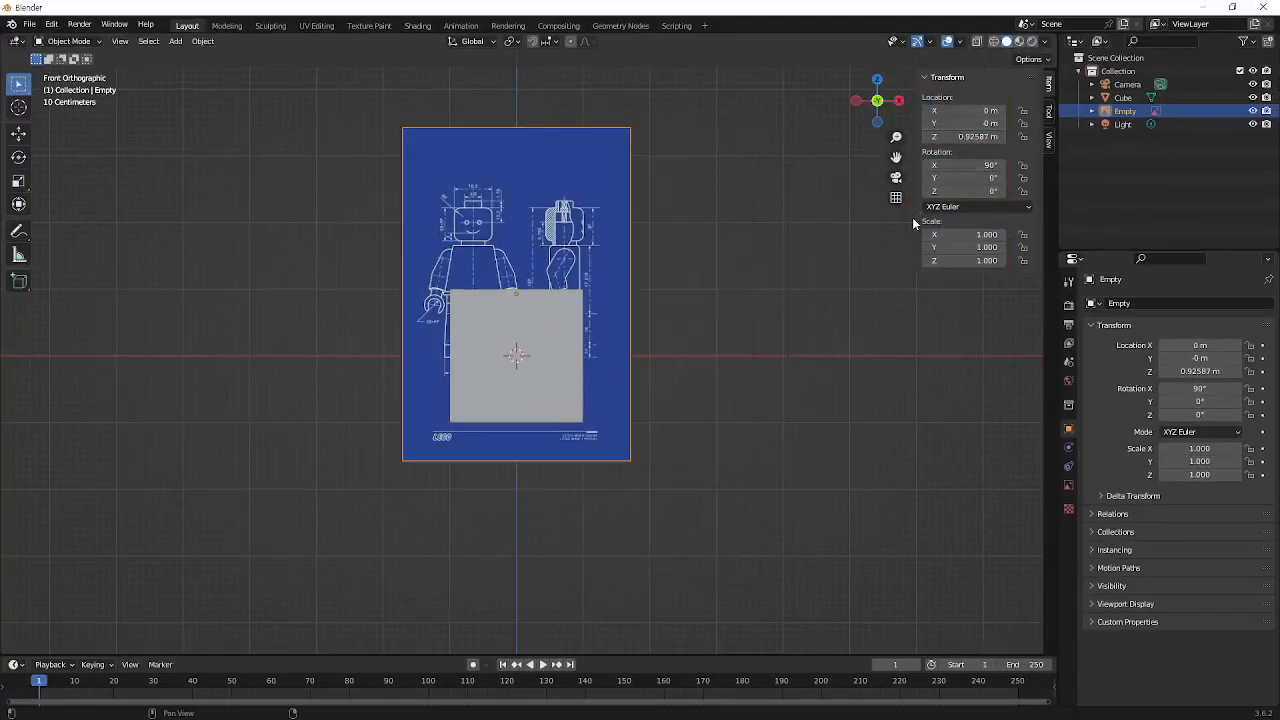
pyautogui.click(960, 136)
pyautogui.write('0')
pyautogui.press('Return')
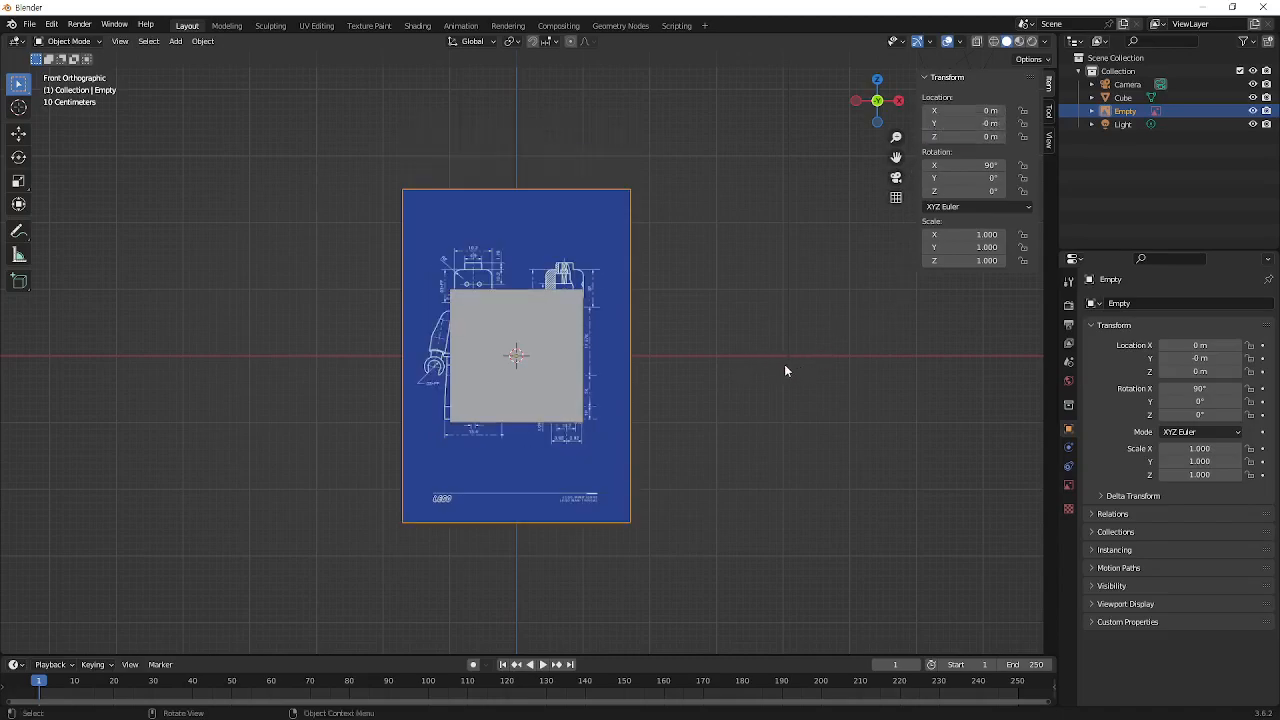
# Move the front blueprint image behind the cube along the Y axis, with its Y location at 10 m
pyautogui.click(753, 381)
pyautogui.moveTo(550, 323); pyautogui.dragTo(565, 270, button='middle')
pyautogui.click(548, 241)
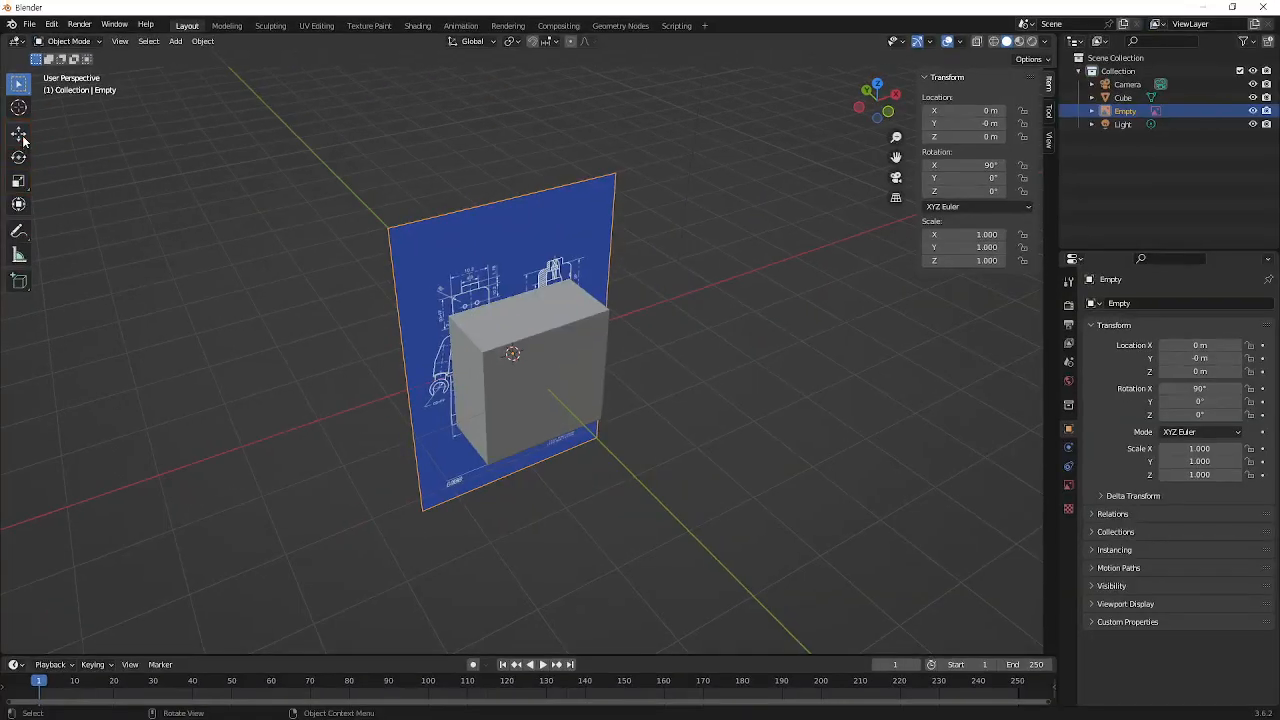
pyautogui.click(19, 135)
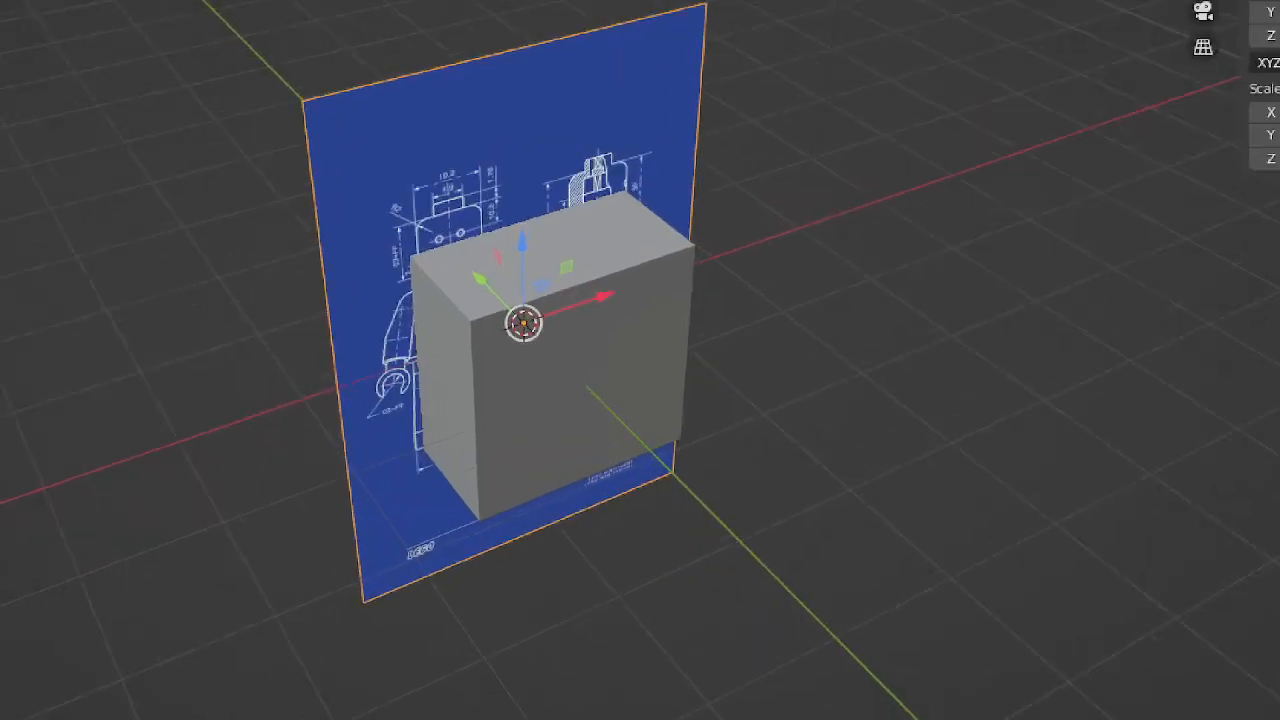
pyautogui.moveTo(630, 332)
pyautogui.mouseDown()
pyautogui.moveTo(470, 358)
pyautogui.moveTo(470, 170)
pyautogui.moveTo(624, 222)
pyautogui.moveTo(640, 321)
pyautogui.mouseUp()
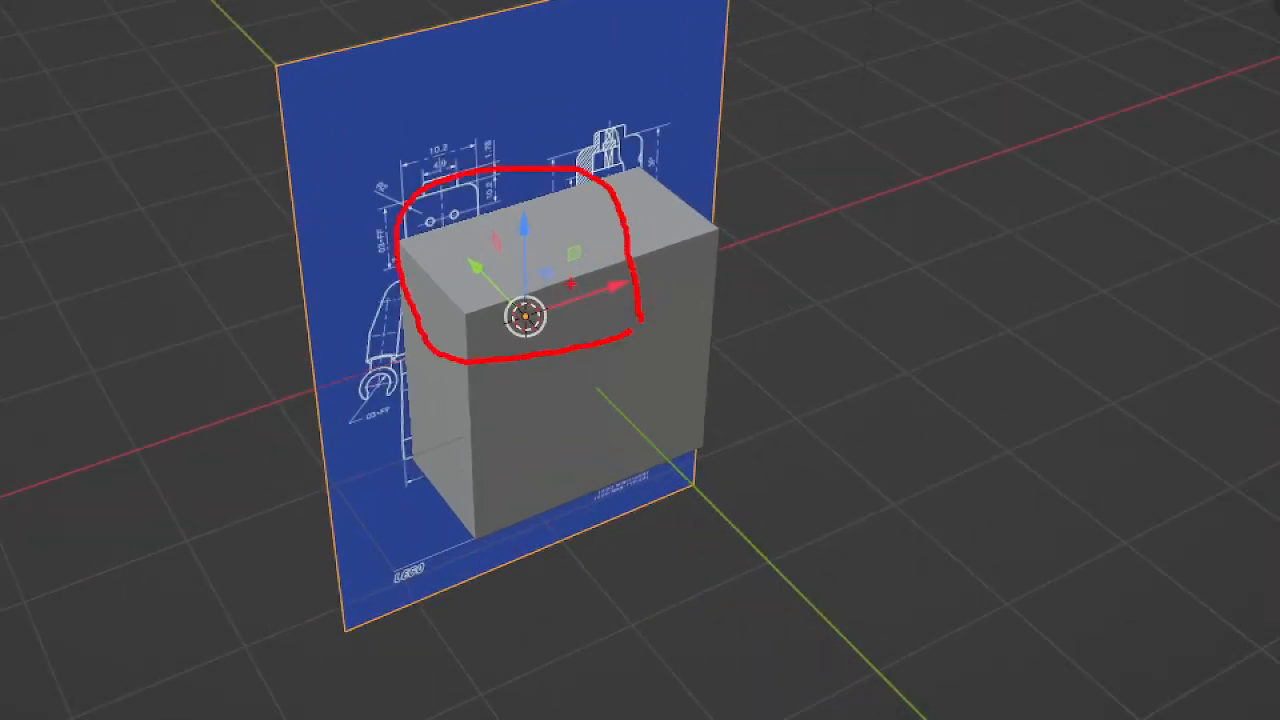
pyautogui.moveTo(271, 124)
pyautogui.keyDown('ctrl'); pyautogui.keyDown('shift'); pyautogui.mouseDown()
pyautogui.moveTo(400, 291)
pyautogui.moveTo(444, 302)
pyautogui.mouseUp(); pyautogui.keyUp('shift'); pyautogui.keyUp('ctrl')
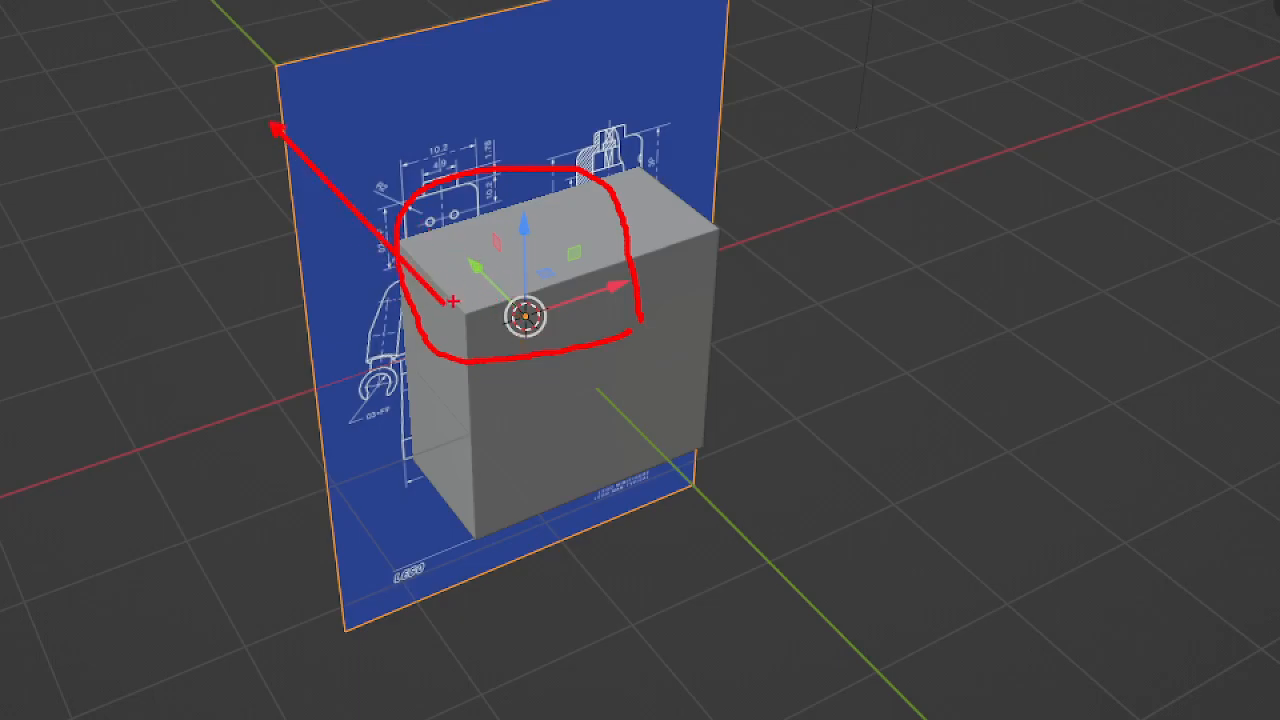
pyautogui.press('Escape')
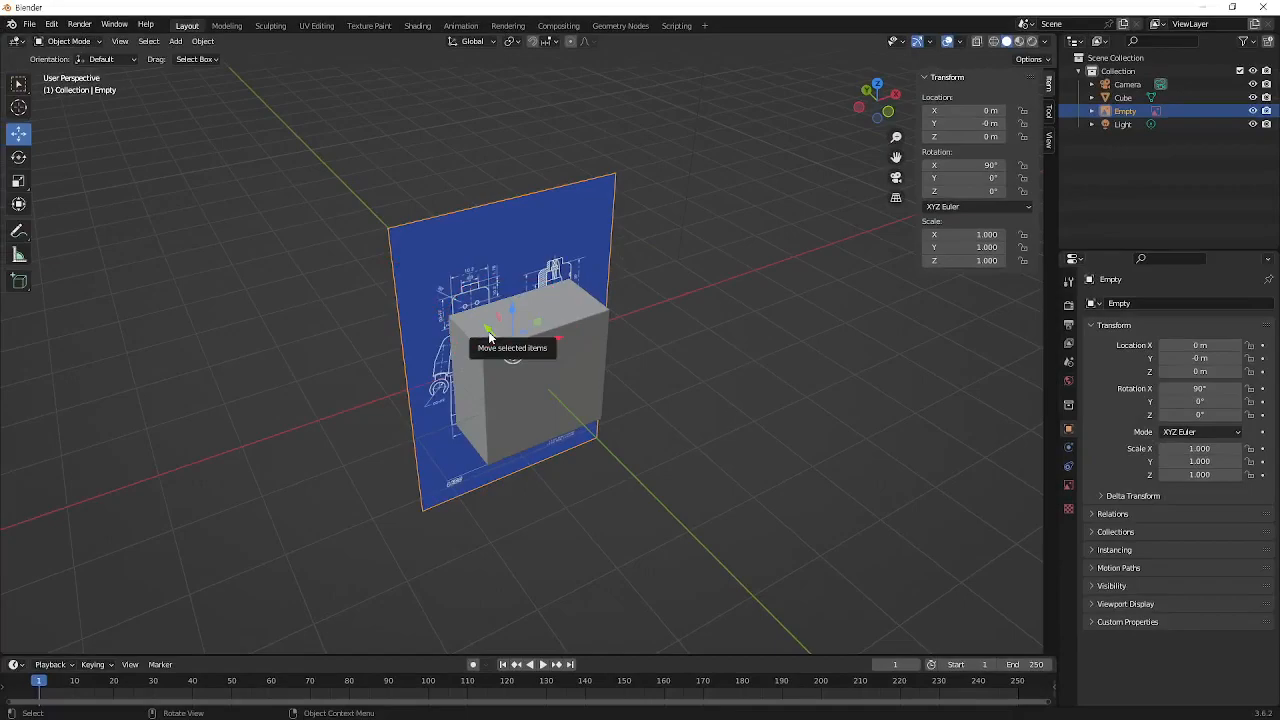
pyautogui.moveTo(489, 337); pyautogui.dragTo(418, 262)
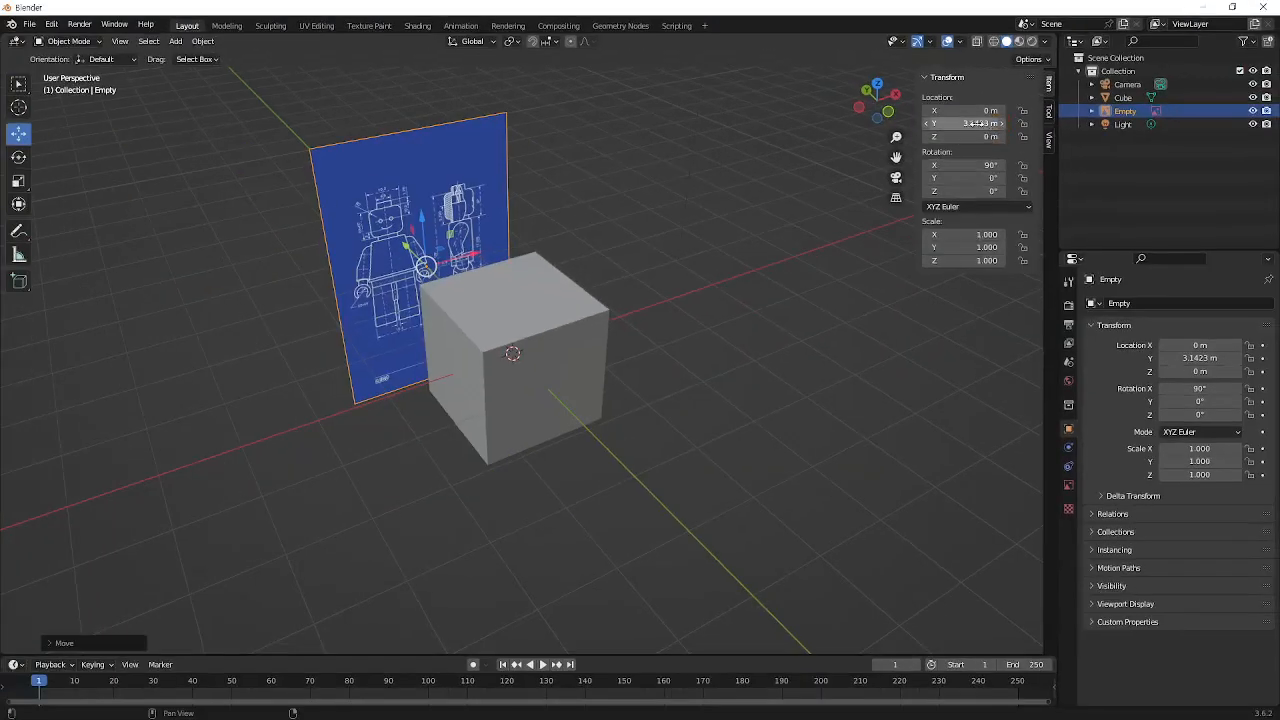
pyautogui.click(950, 127)
pyautogui.write('10')
pyautogui.press('Return')
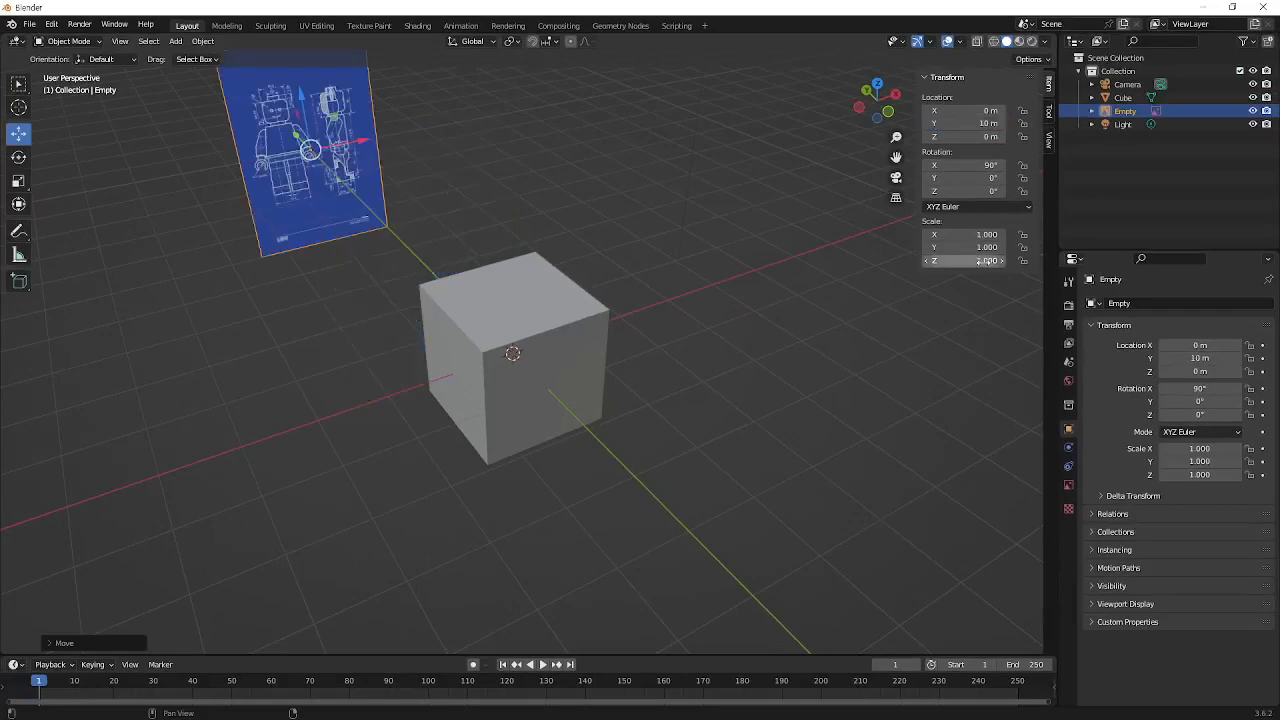
pyautogui.moveTo(679, 332); pyautogui.dragTo(640, 305, button='middle')
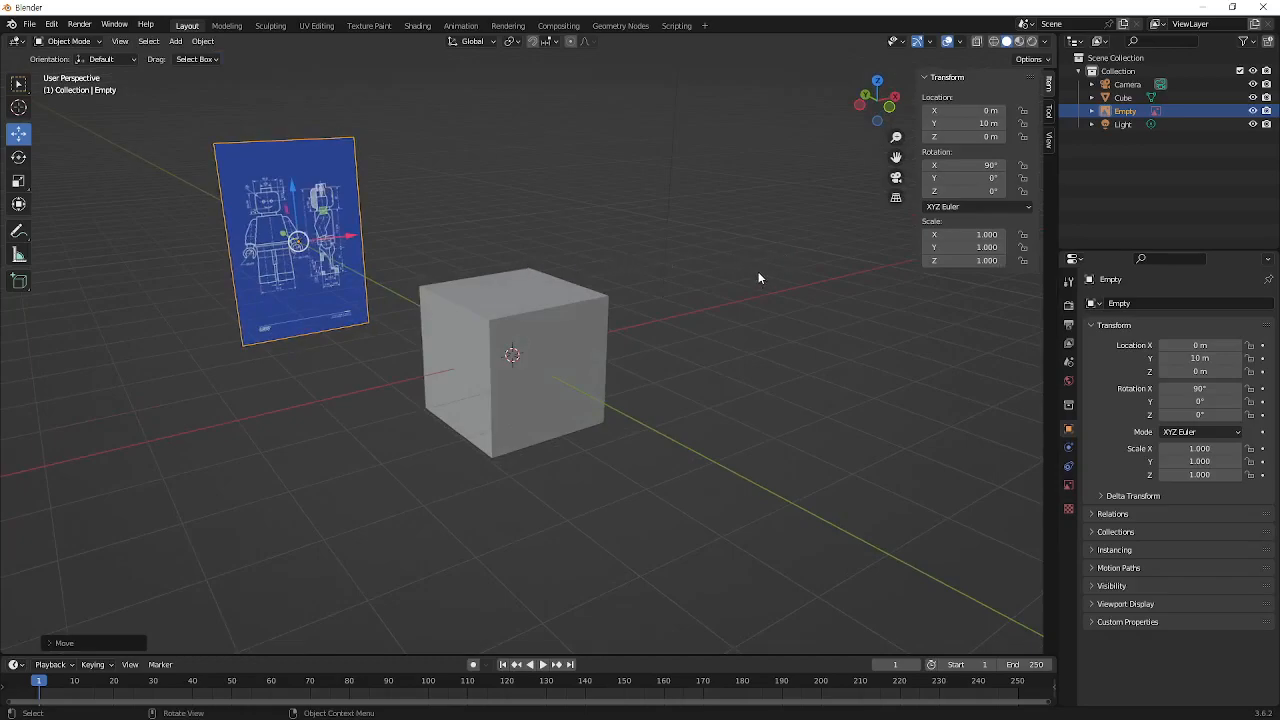
pyautogui.press('KP_1')
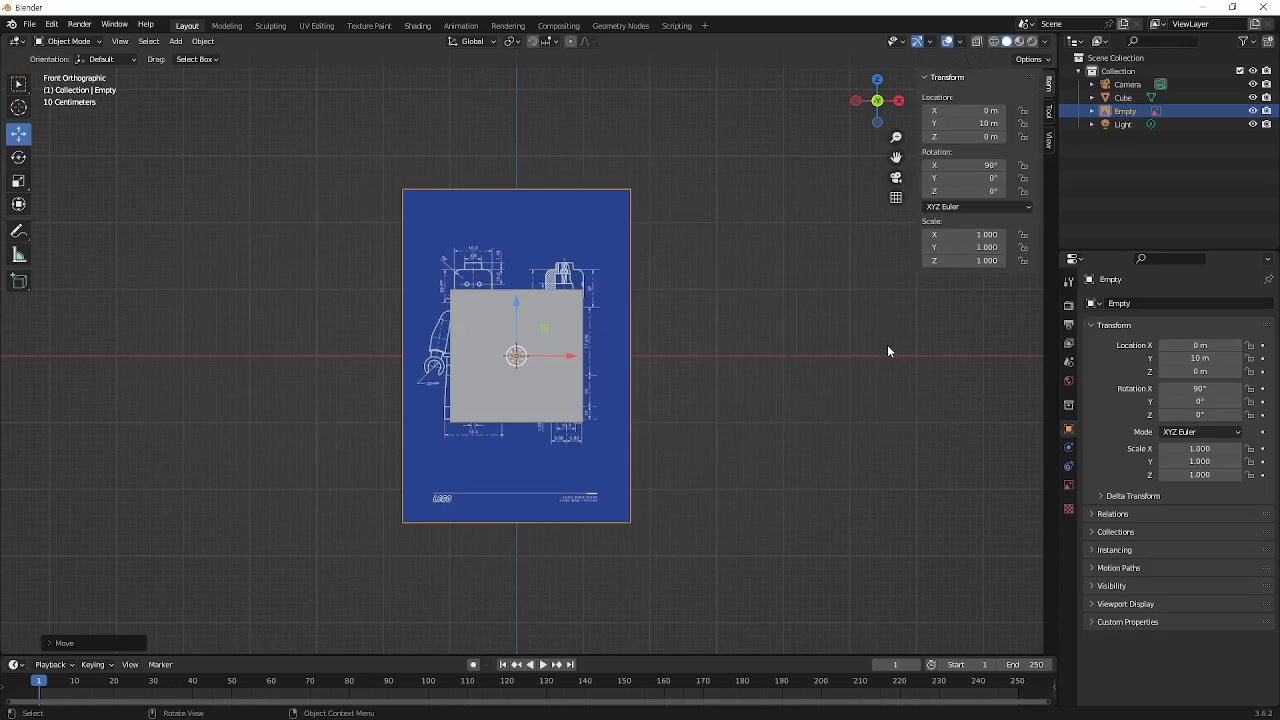
# Add legobp.jpg from the cigies folder as a second reference image in the right orthographic view
pyautogui.moveTo(767, 385); pyautogui.dragTo(723, 431, button='middle')
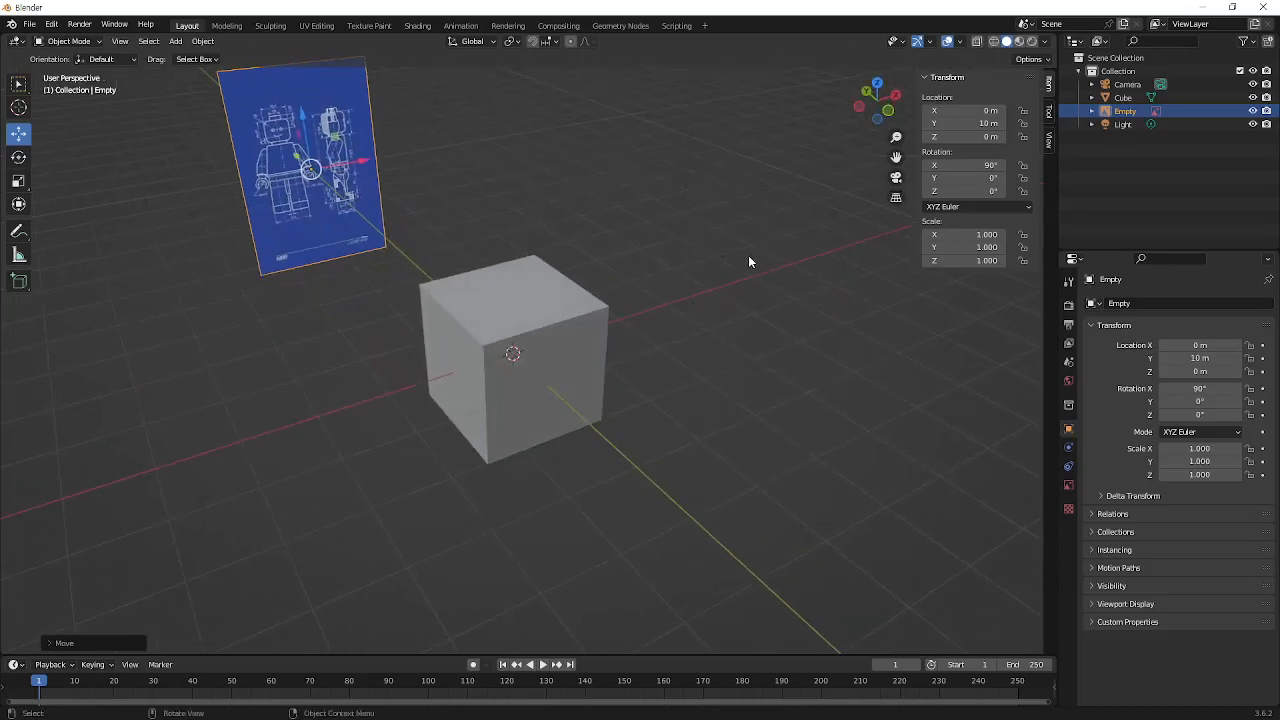
pyautogui.scroll(-2, 681, 263)
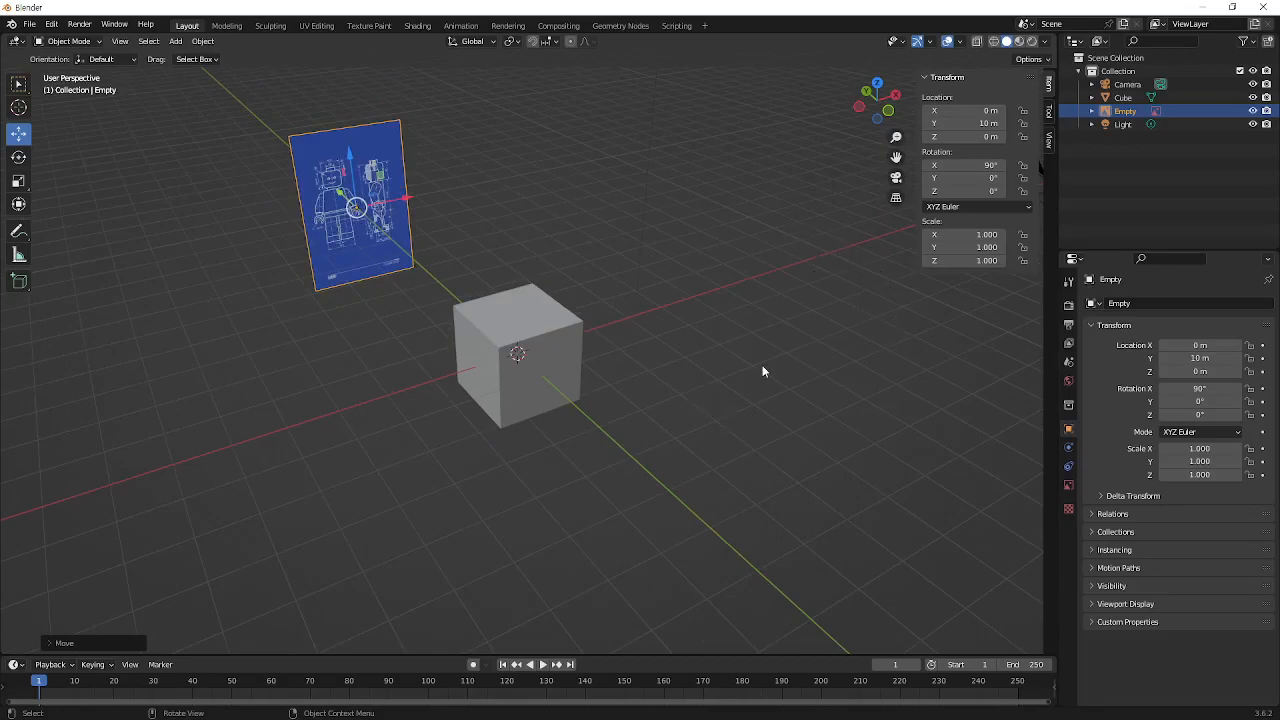
pyautogui.press('KP_3')
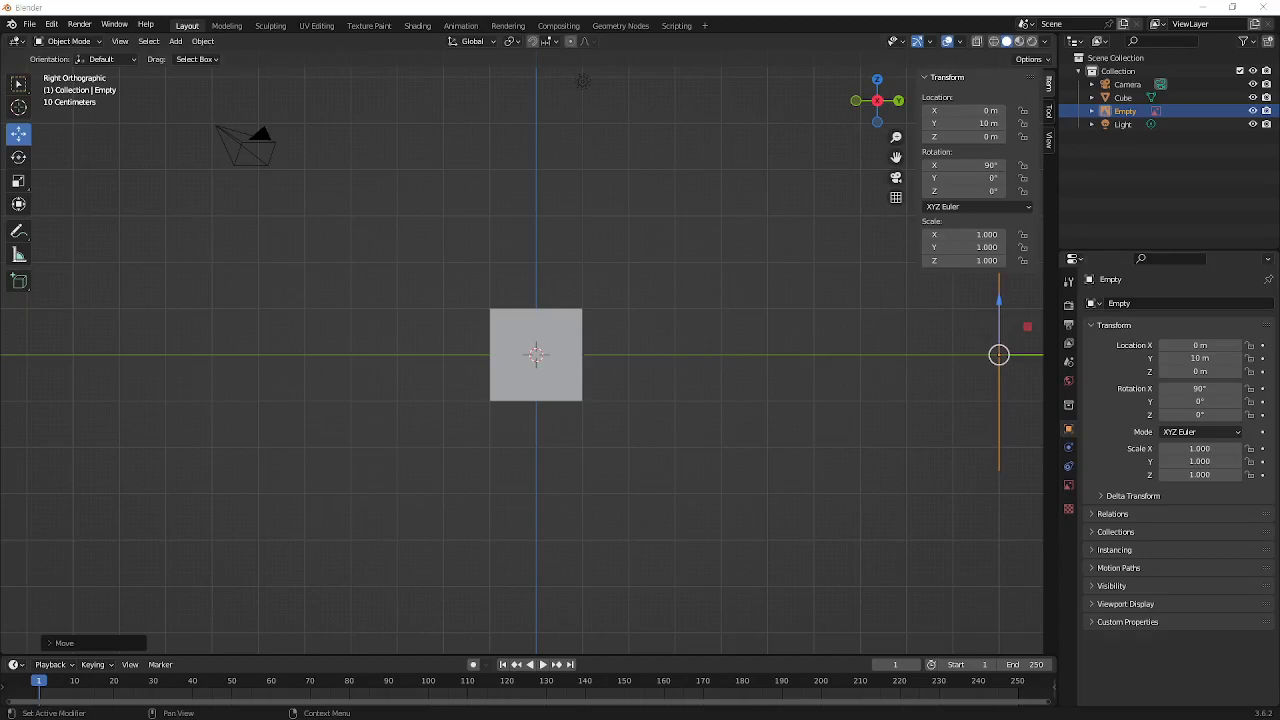
pyautogui.moveTo(1279, 100); pyautogui.dragTo(1132, 177)
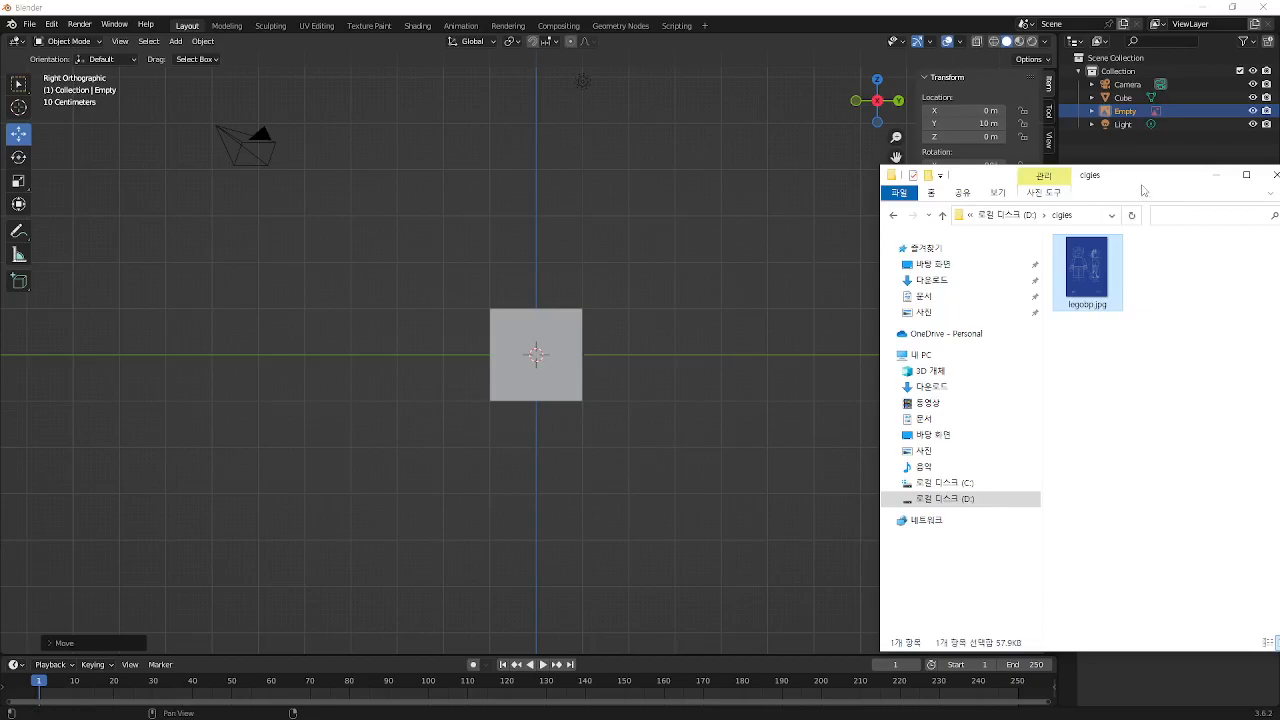
pyautogui.moveTo(1139, 187); pyautogui.dragTo(1155, 195)
pyautogui.moveTo(1100, 278); pyautogui.dragTo(678, 351)
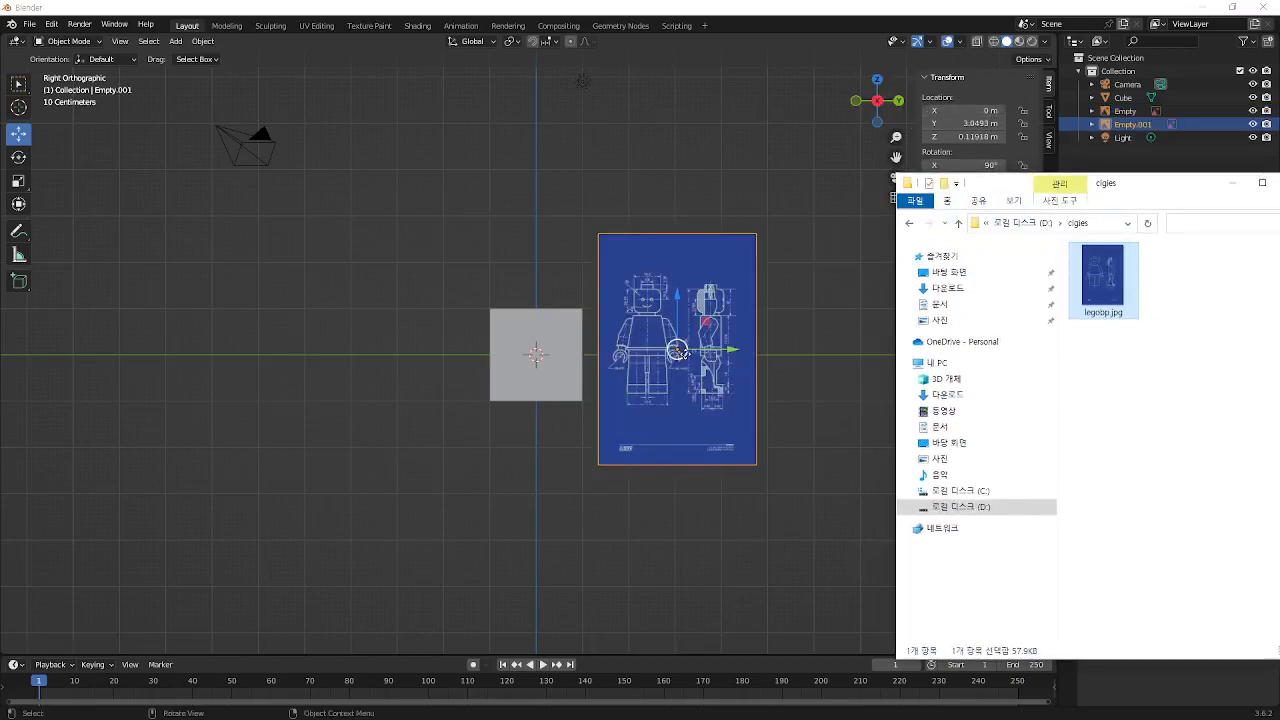
pyautogui.moveTo(1145, 189); pyautogui.dragTo(1279, 182)
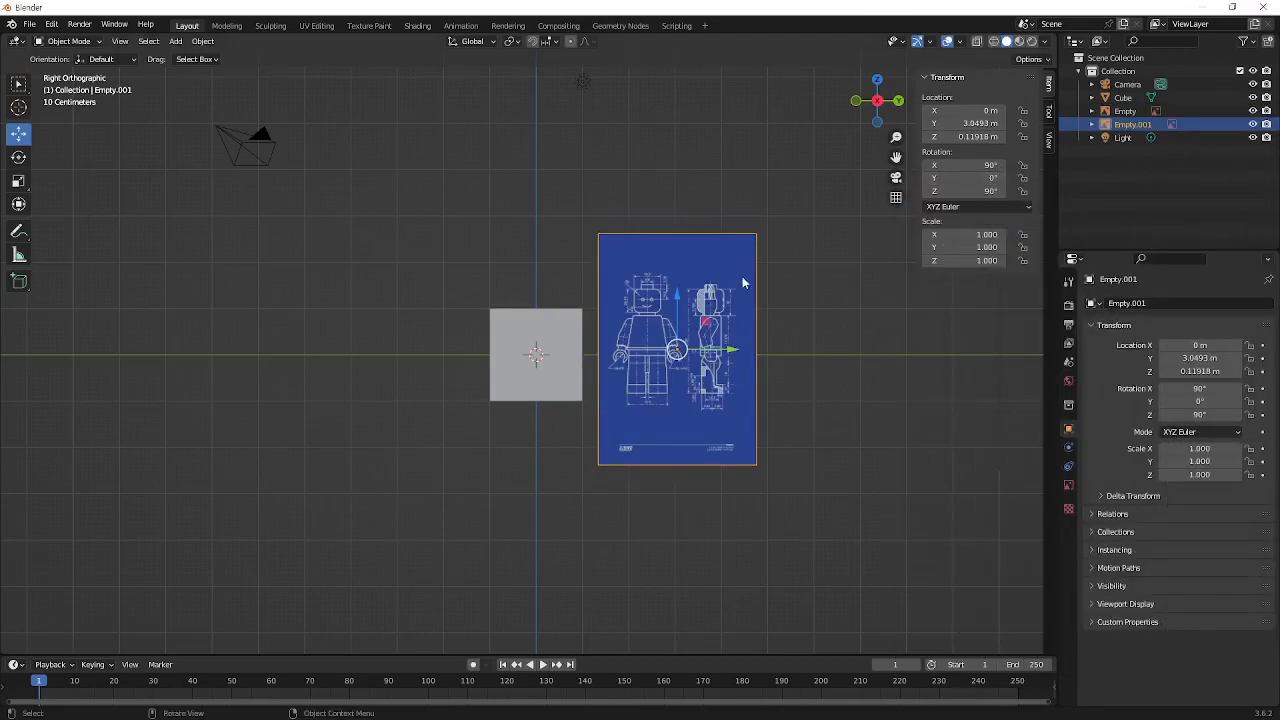
# Set the second blueprint image's X, Y and Z location to 0 m
pyautogui.click(975, 110)
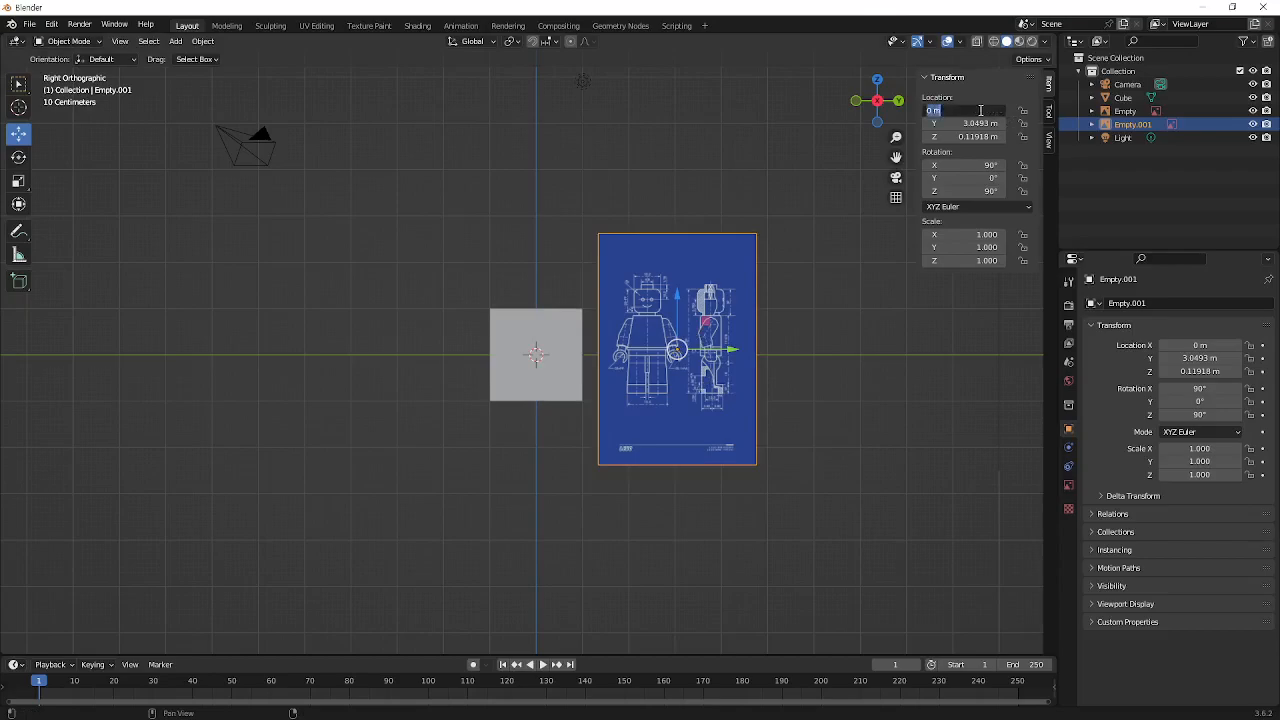
pyautogui.write('0')
pyautogui.press('Tab')
pyautogui.write('0')
pyautogui.press('Tab')
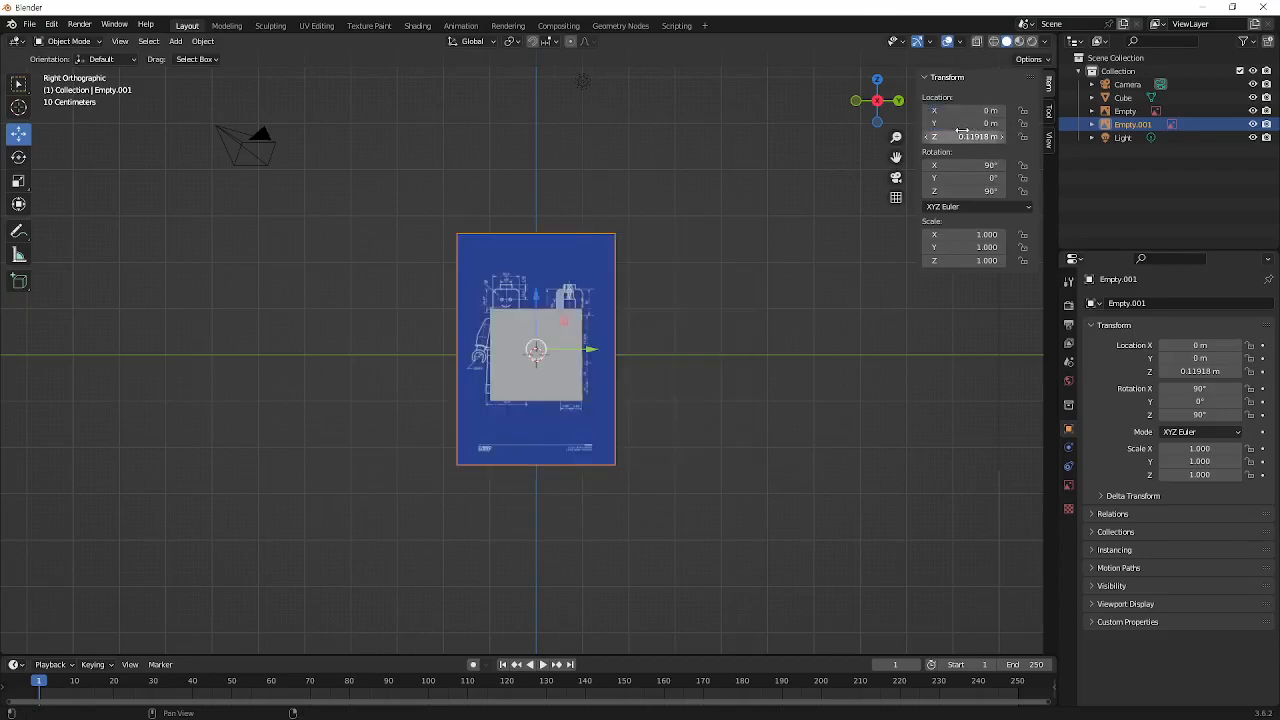
pyautogui.write('0')
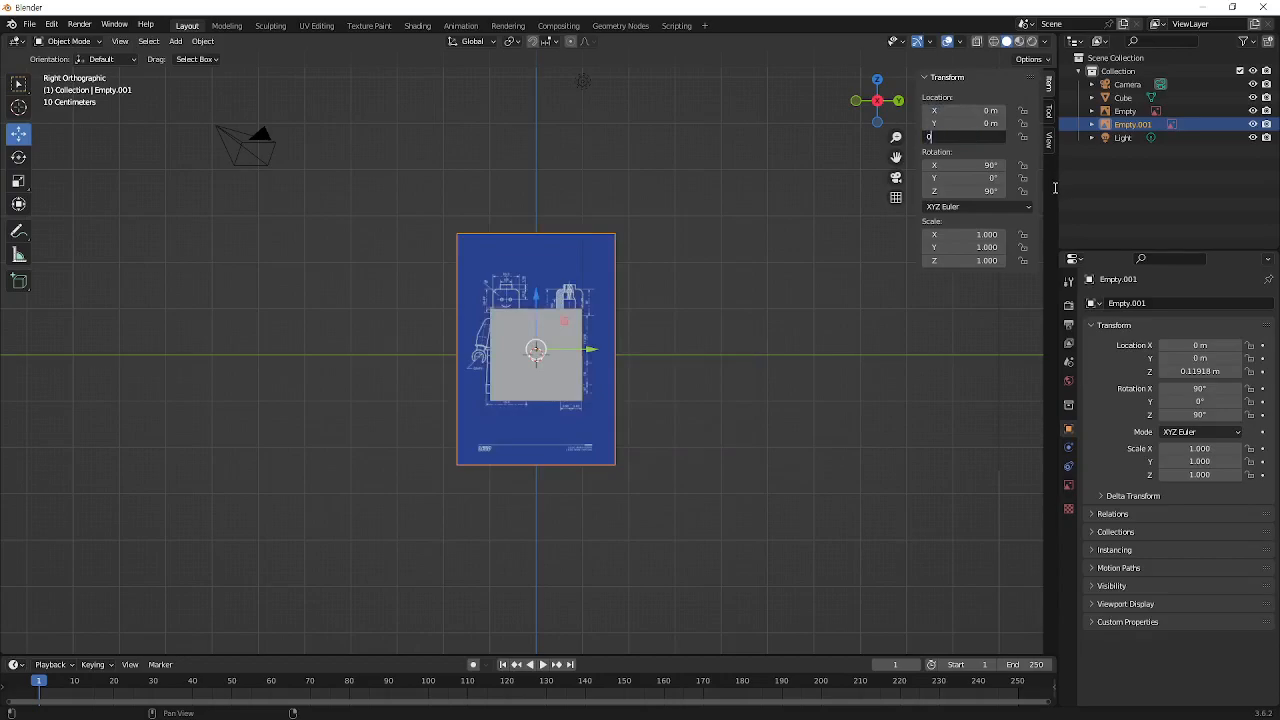
pyautogui.press('Return')
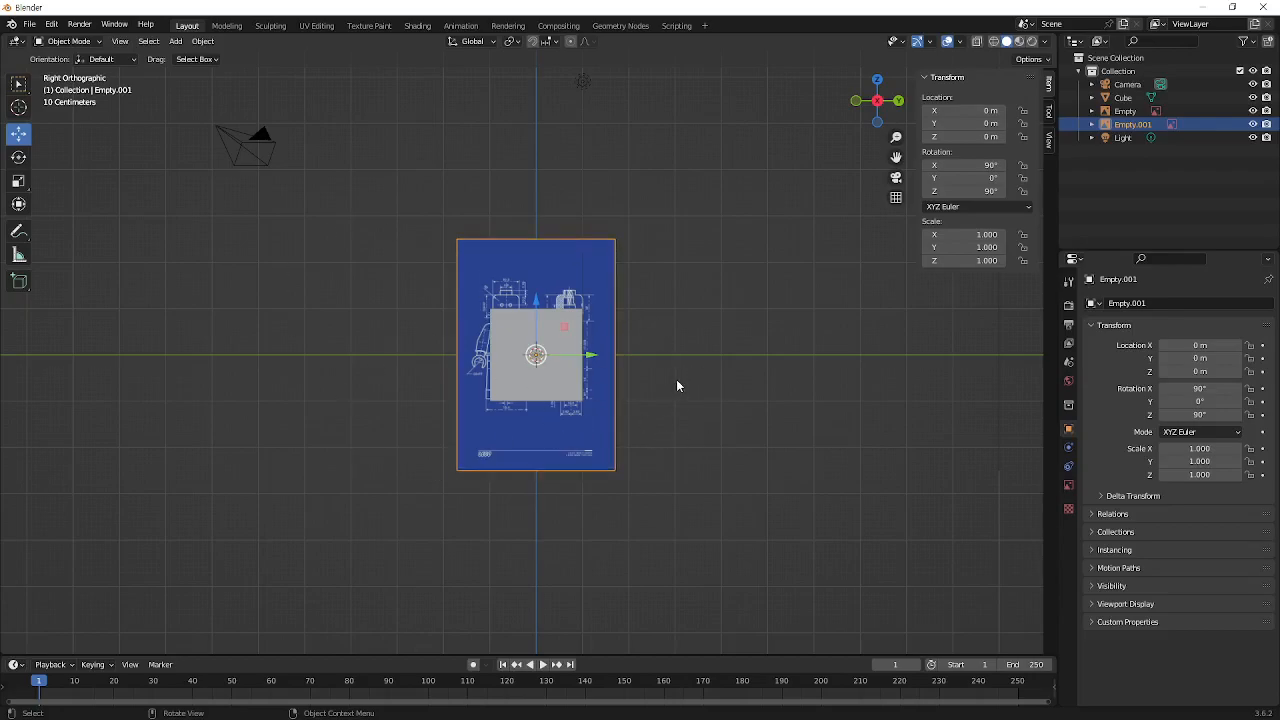
pyautogui.moveTo(691, 374); pyautogui.dragTo(749, 420, button='middle')
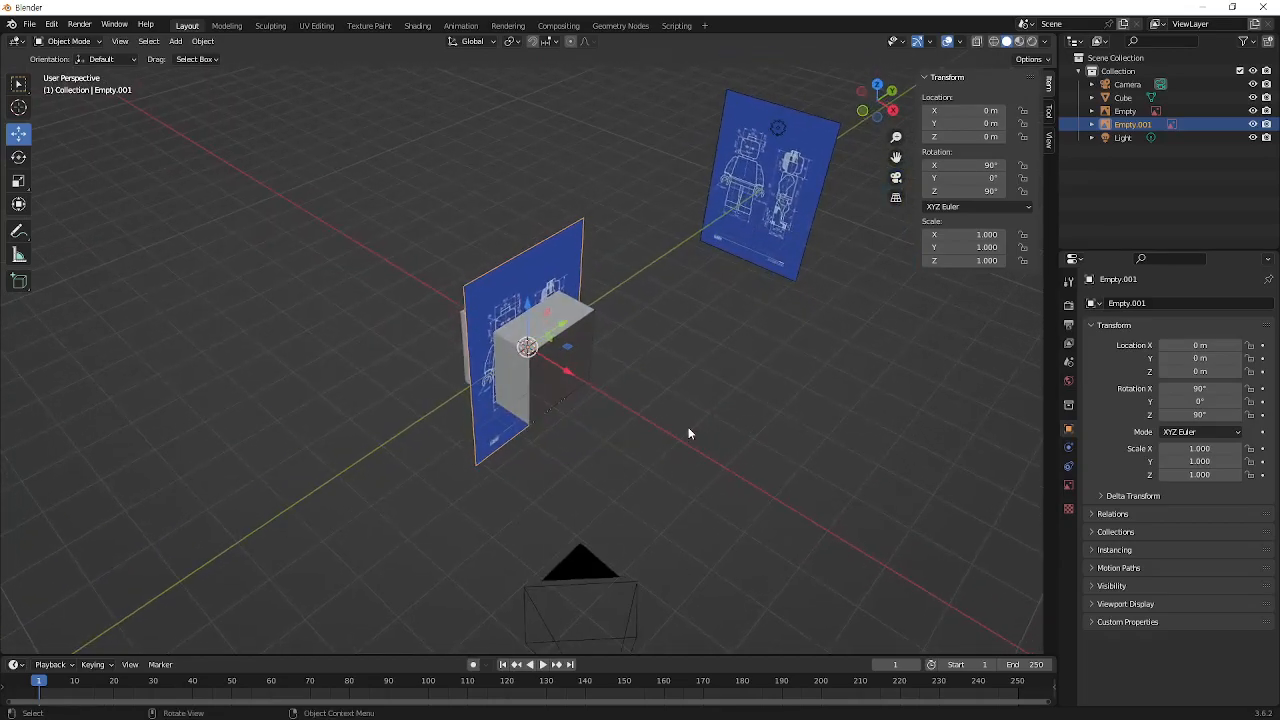
pyautogui.press('KP_3')
pyautogui.moveTo(648, 342); pyautogui.dragTo(703, 423, button='middle')
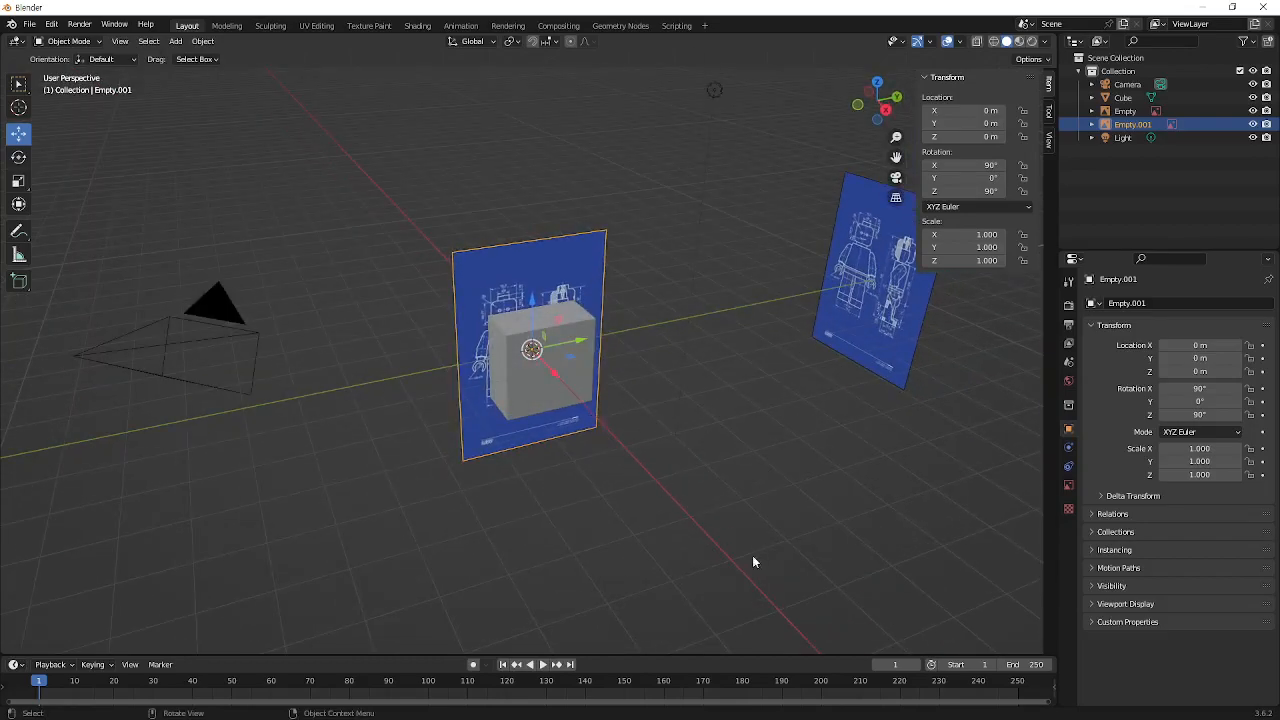
# Check the placement of both blueprint images against the cube from the front, right and perspective views
pyautogui.hotkey('ctrl', '2')
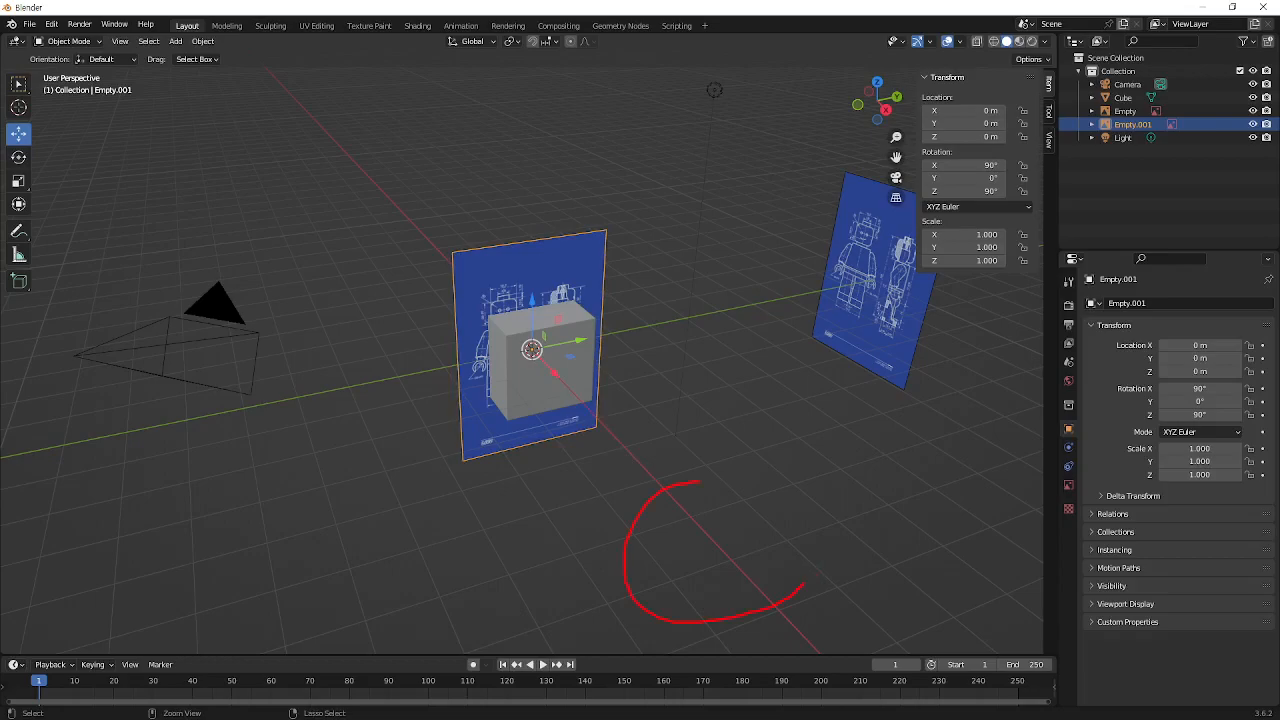
pyautogui.keyDown('ctrl'); pyautogui.keyDown('shift'); pyautogui.moveTo(694, 535); pyautogui.dragTo(731, 531); pyautogui.keyUp('shift'); pyautogui.keyUp('ctrl')
pyautogui.press('Escape')
pyautogui.press('KP_1')
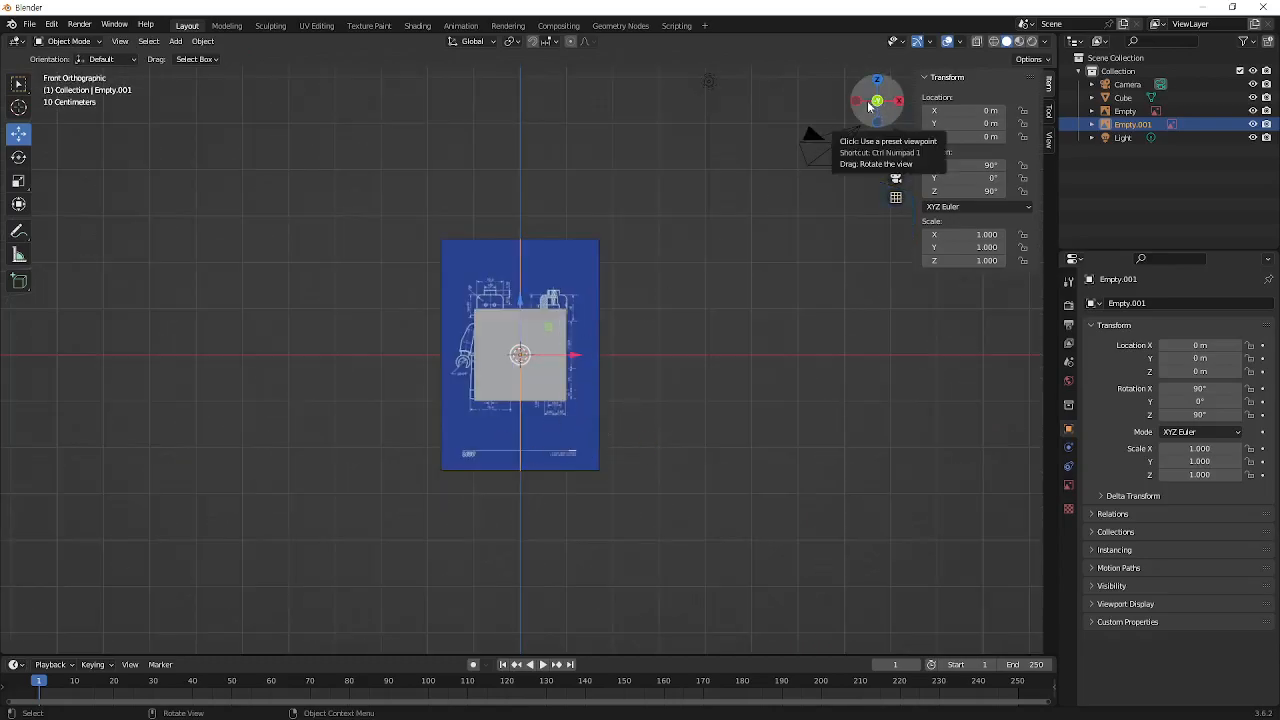
pyautogui.moveTo(577, 366); pyautogui.dragTo(418, 383, button='middle')
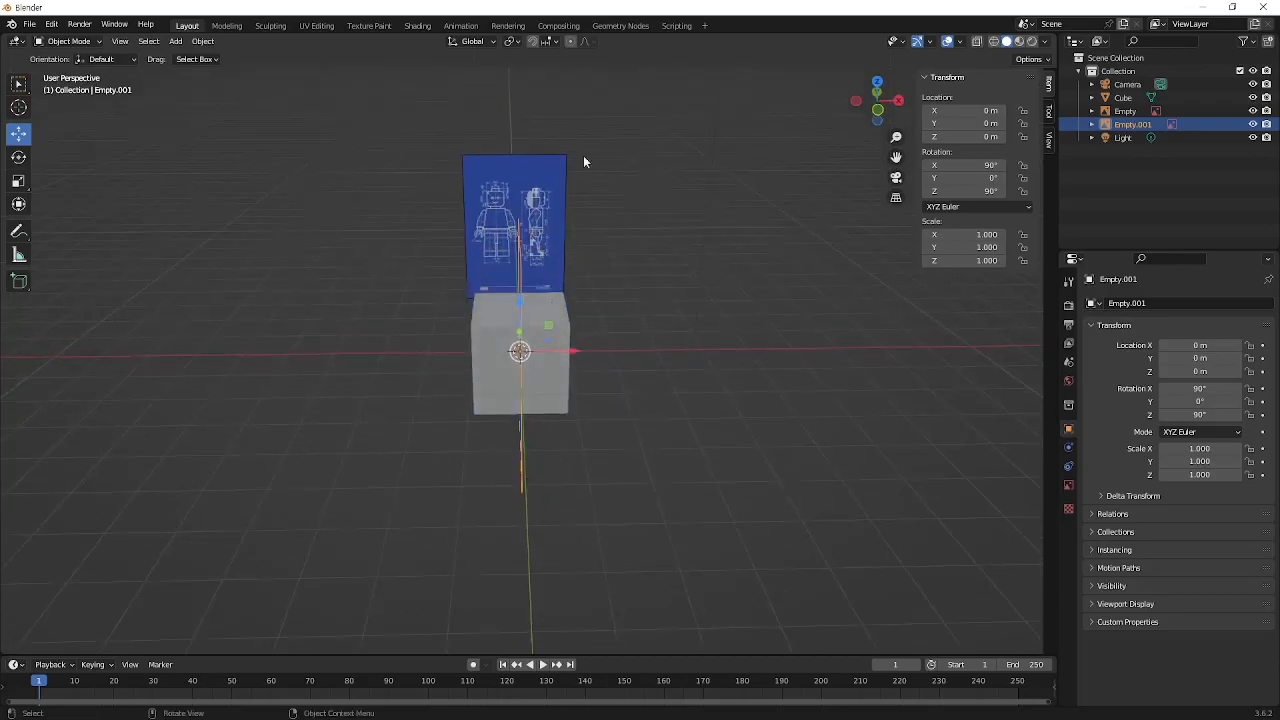
pyautogui.press('KP_3')
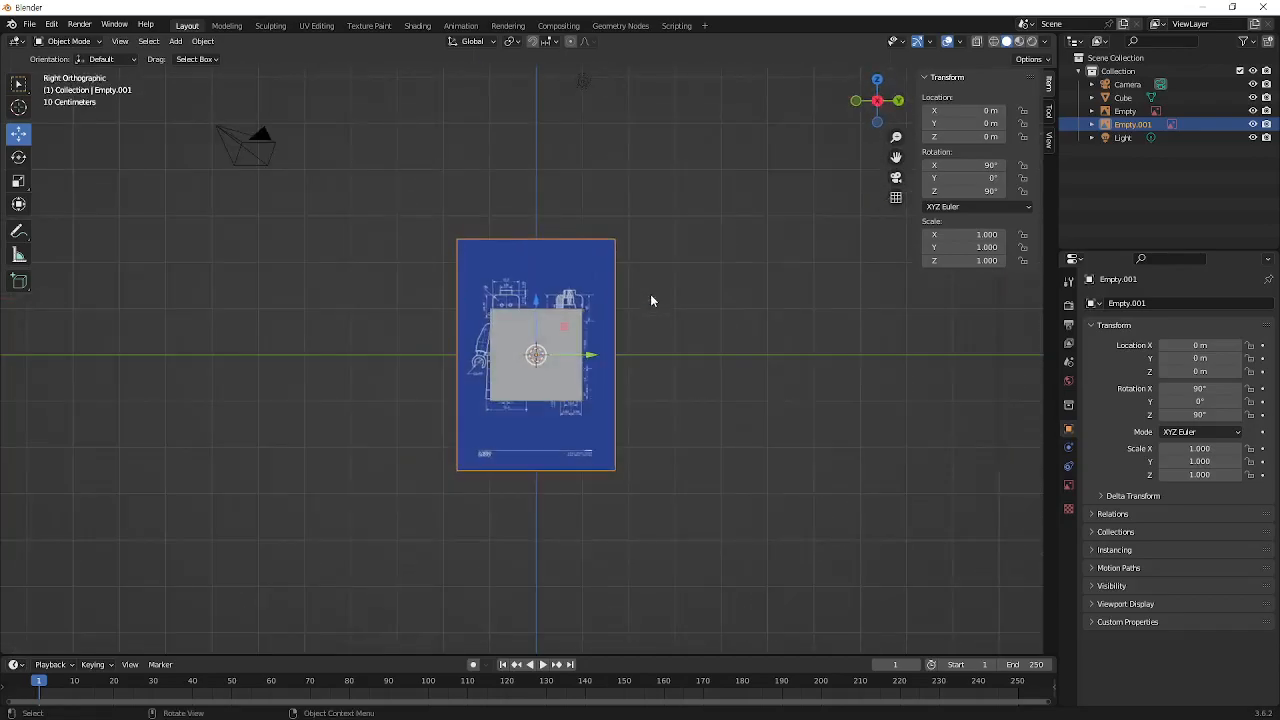
pyautogui.moveTo(446, 303); pyautogui.dragTo(628, 410, button='middle')
pyautogui.moveTo(637, 589); pyautogui.dragTo(677, 580)
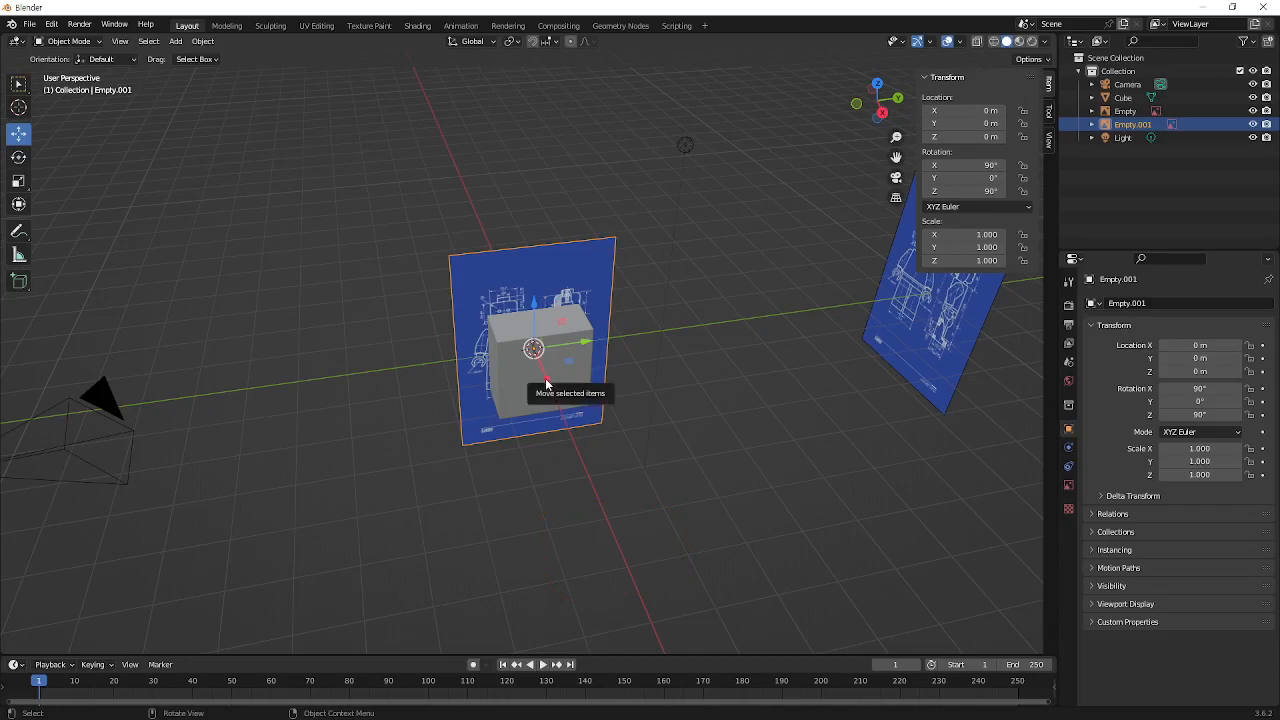
# Move the side blueprint image behind the cube along the X axis, with its X location at -10 m
pyautogui.press('g')
pyautogui.press('x')
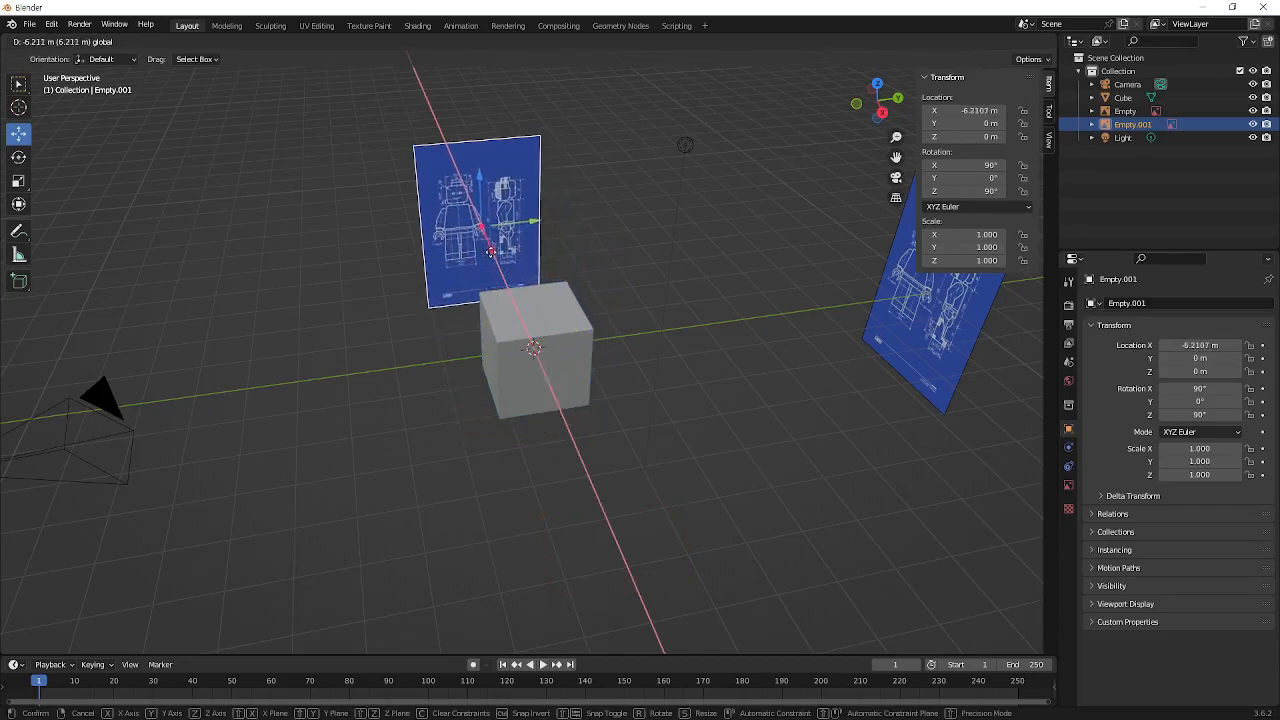
pyautogui.click(466, 178)
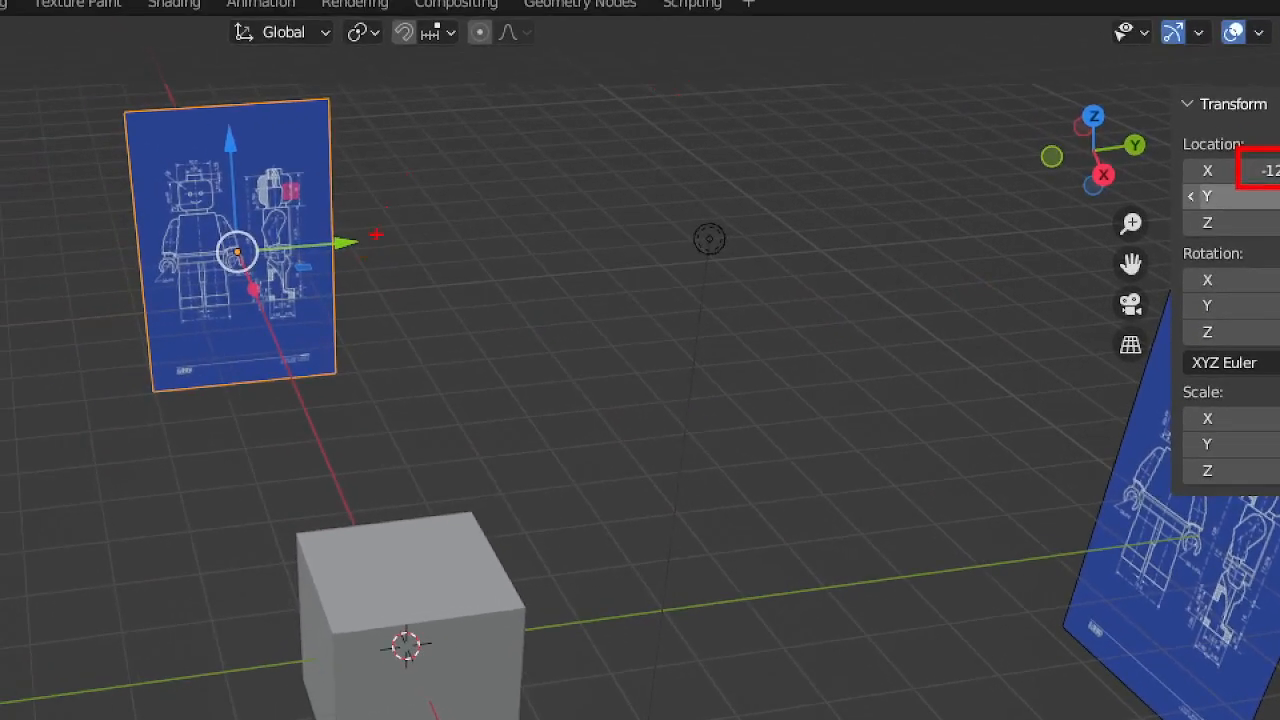
pyautogui.moveTo(538, 231)
pyautogui.keyDown('ctrl'); pyautogui.keyDown('shift'); pyautogui.mouseDown()
pyautogui.moveTo(422, 231)
pyautogui.moveTo(375, 264)
pyautogui.mouseUp(); pyautogui.keyUp('shift'); pyautogui.keyUp('ctrl')
pyautogui.moveTo(607, 177)
pyautogui.mouseDown()
pyautogui.moveTo(713, 162)
pyautogui.moveTo(684, 198)
pyautogui.moveTo(684, 224)
pyautogui.mouseUp()
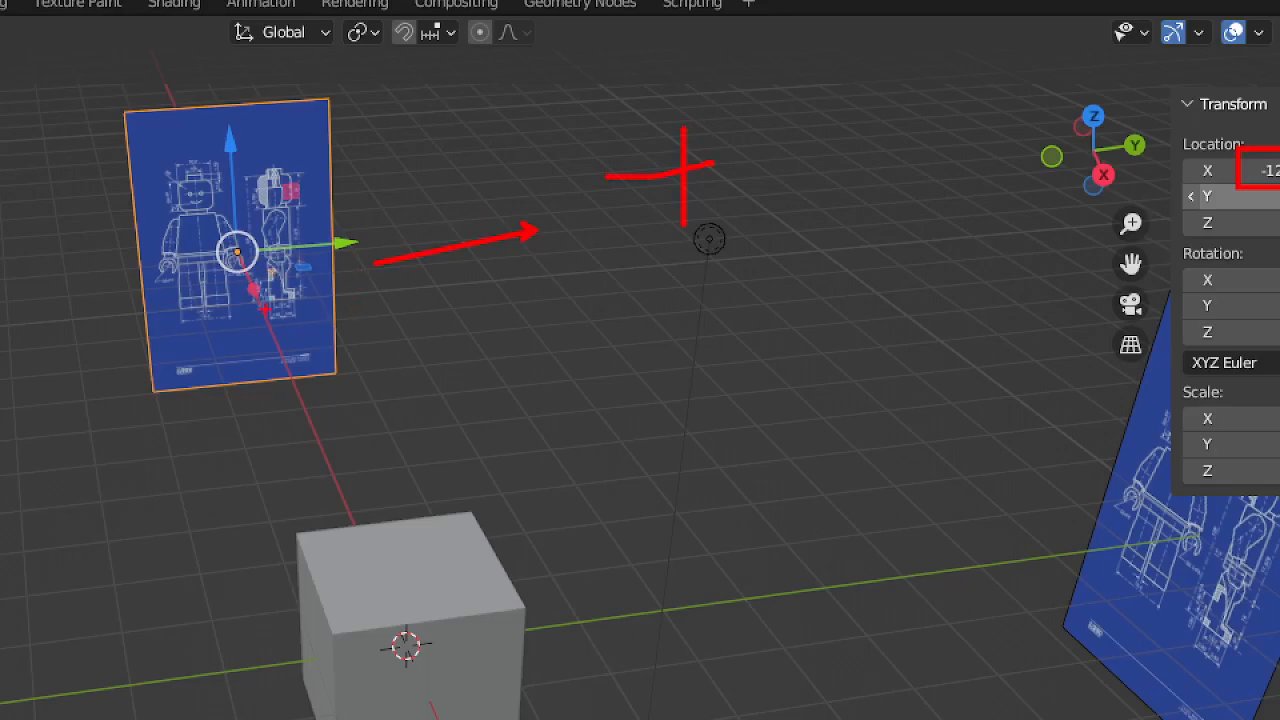
pyautogui.moveTo(670, 342); pyautogui.dragTo(790, 338)
pyautogui.moveTo(755, 398)
pyautogui.mouseDown()
pyautogui.moveTo(777, 292)
pyautogui.moveTo(808, 350)
pyautogui.mouseUp()
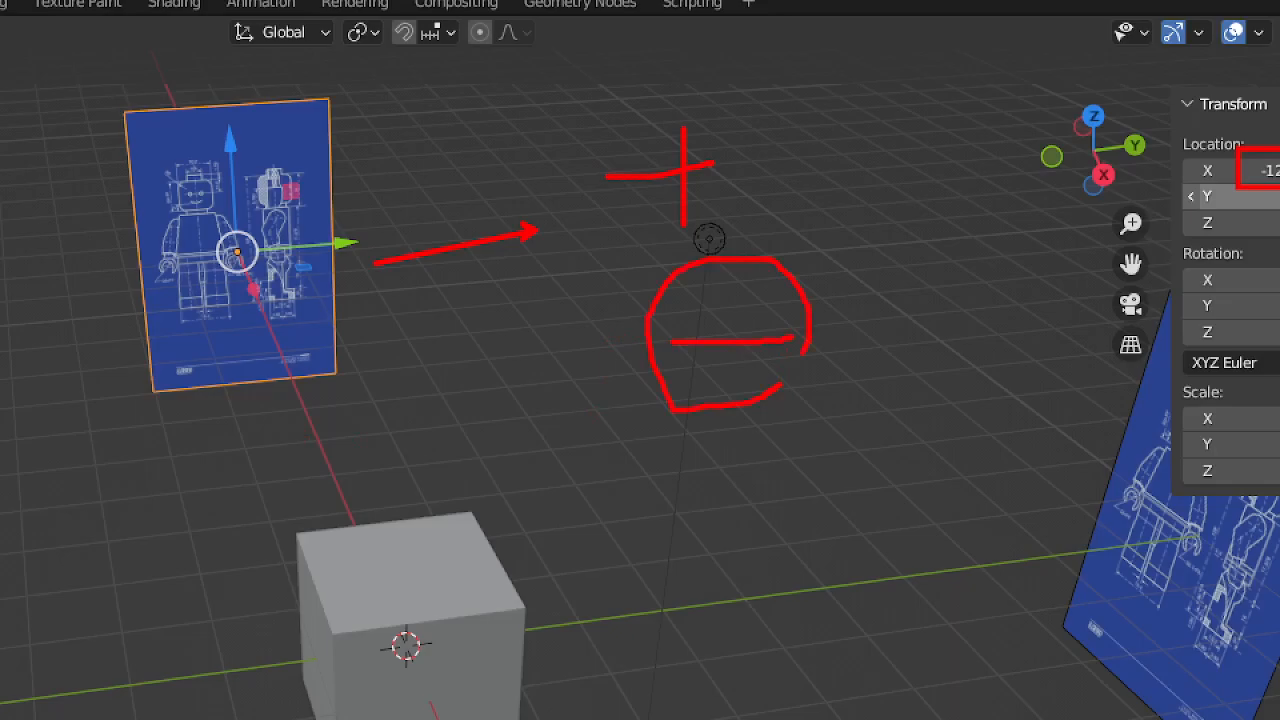
pyautogui.press('Escape')
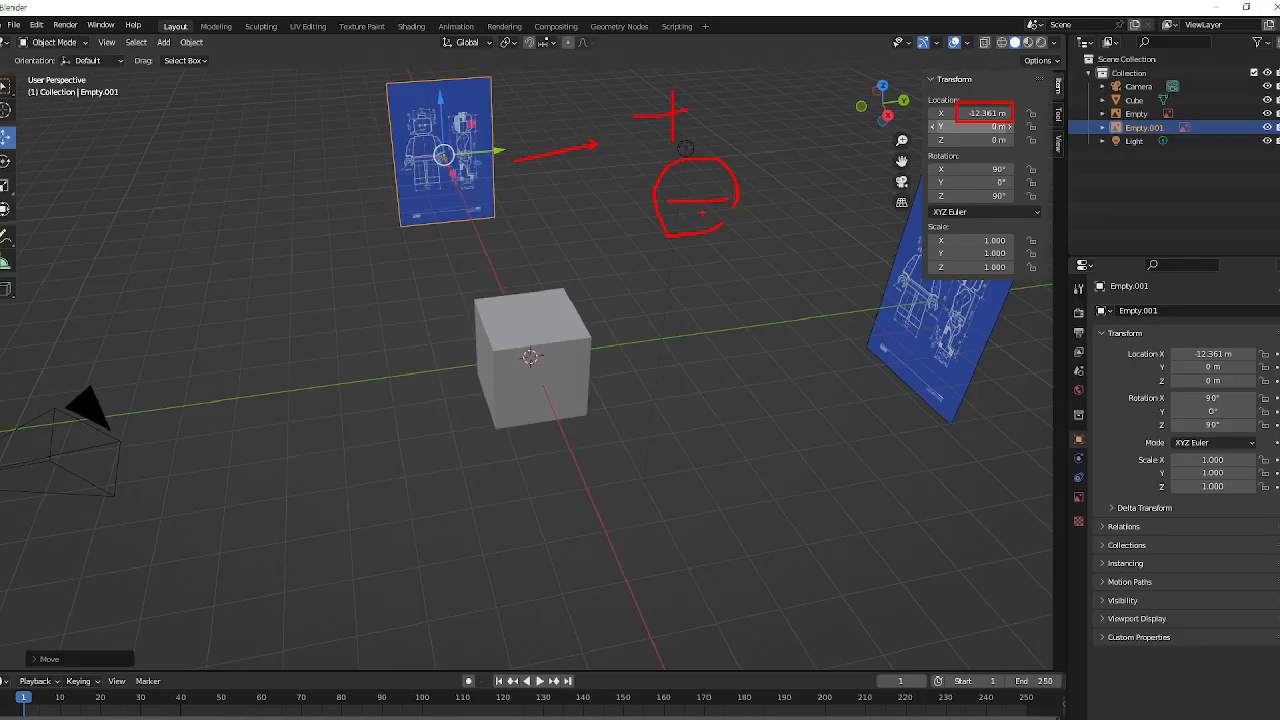
pyautogui.click(981, 111)
pyautogui.write('-10')
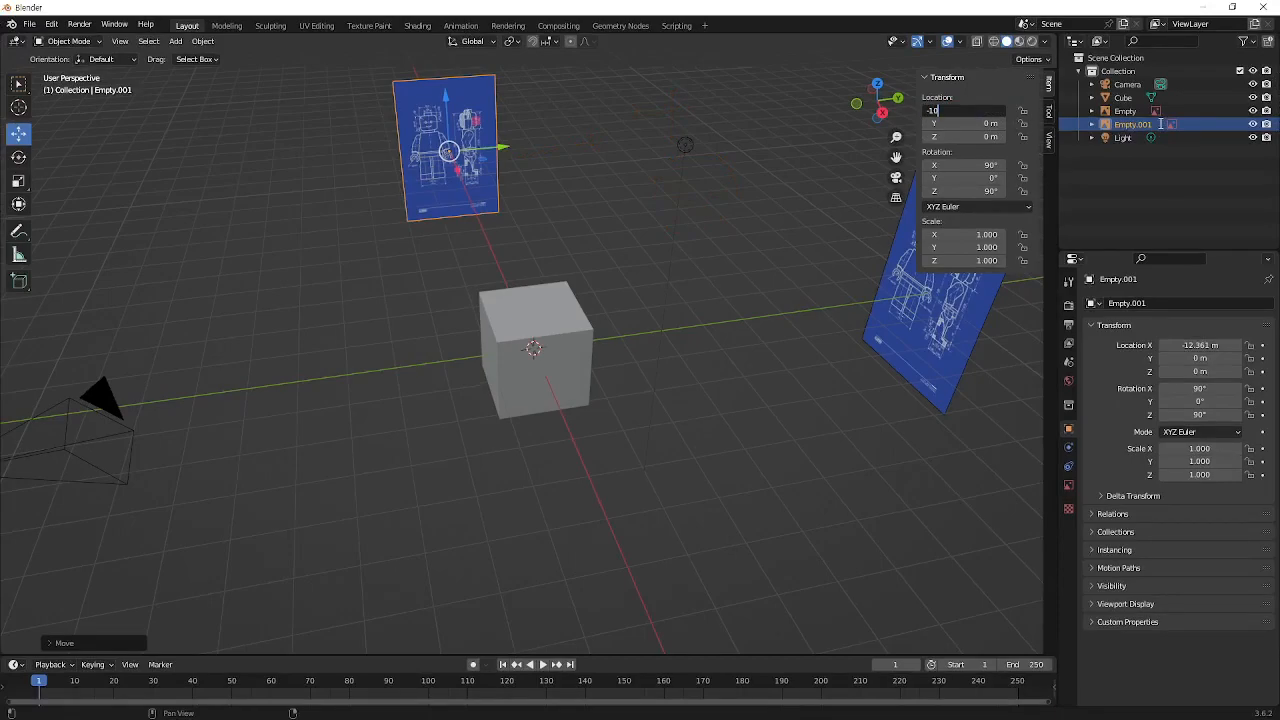
pyautogui.press('Return')
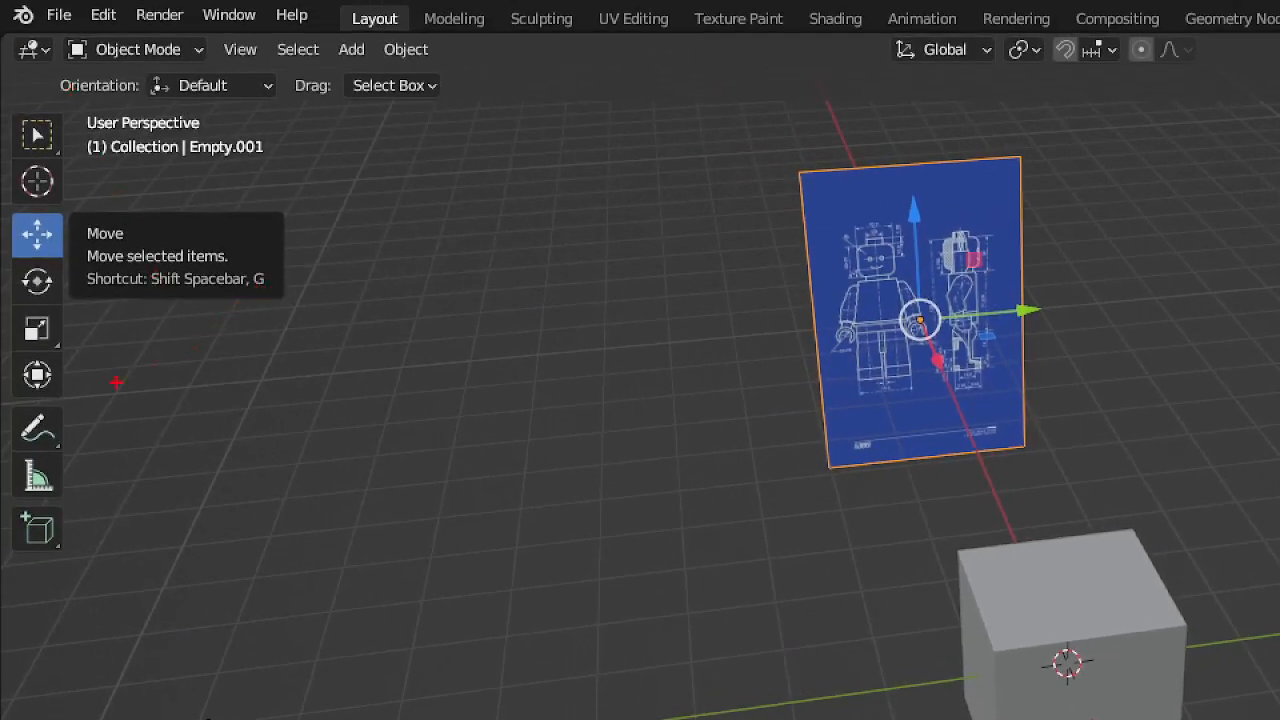
pyautogui.moveTo(89, 290); pyautogui.dragTo(143, 293)
pyautogui.moveTo(249, 266); pyautogui.dragTo(272, 297)
pyautogui.hotkey('ctrl', 'z')
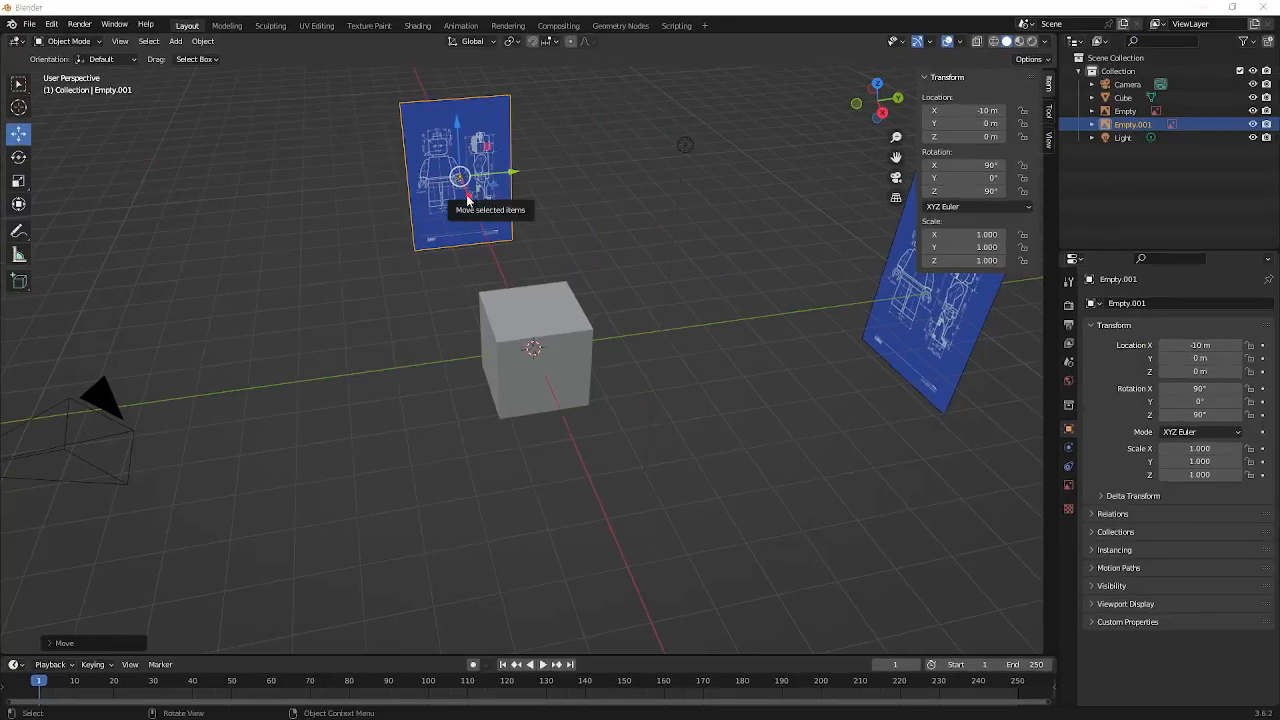
# Move the side blueprint image in front of the cube along X, and reset its X location to 0 m
pyautogui.press('g')
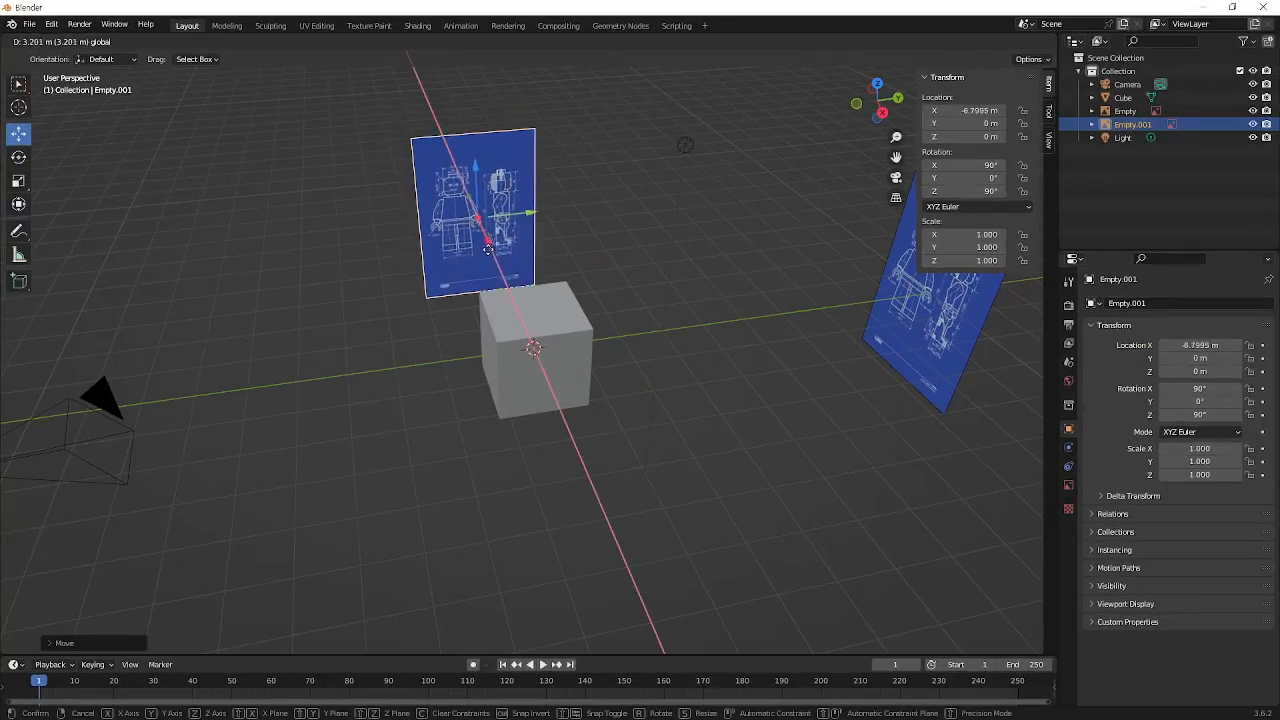
pyautogui.click(802, 258)
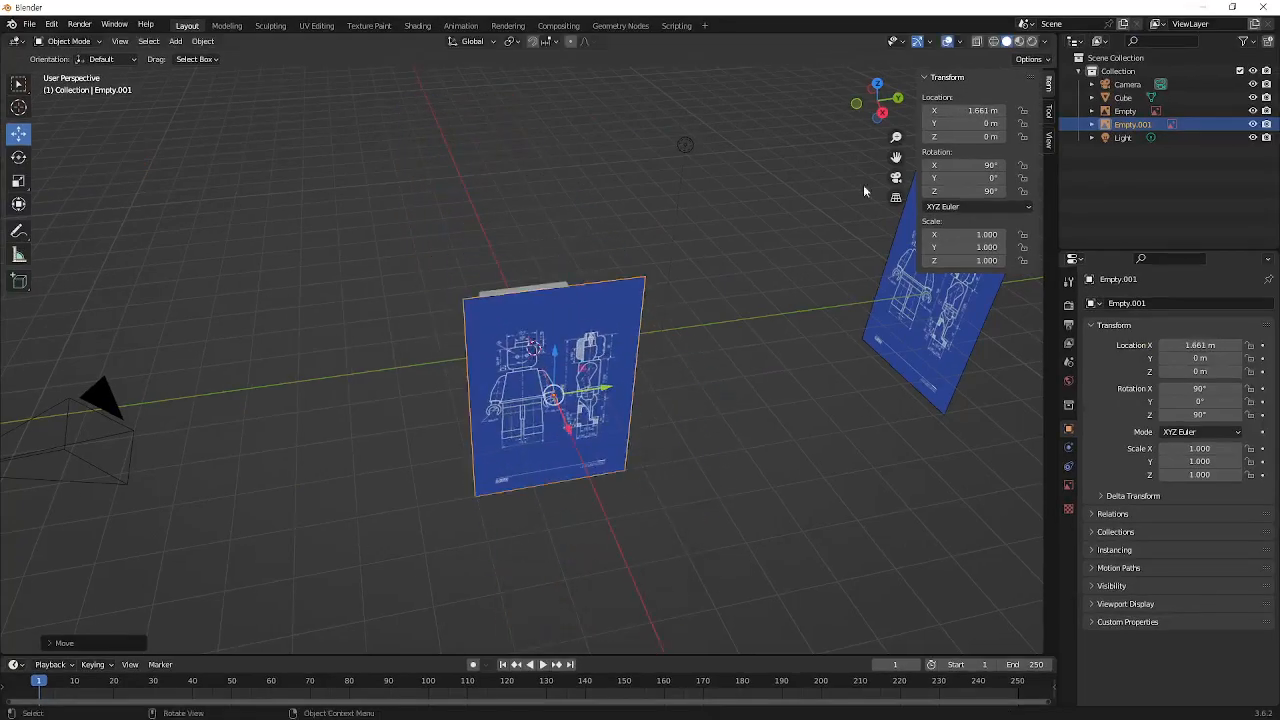
pyautogui.doubleClick(960, 110)
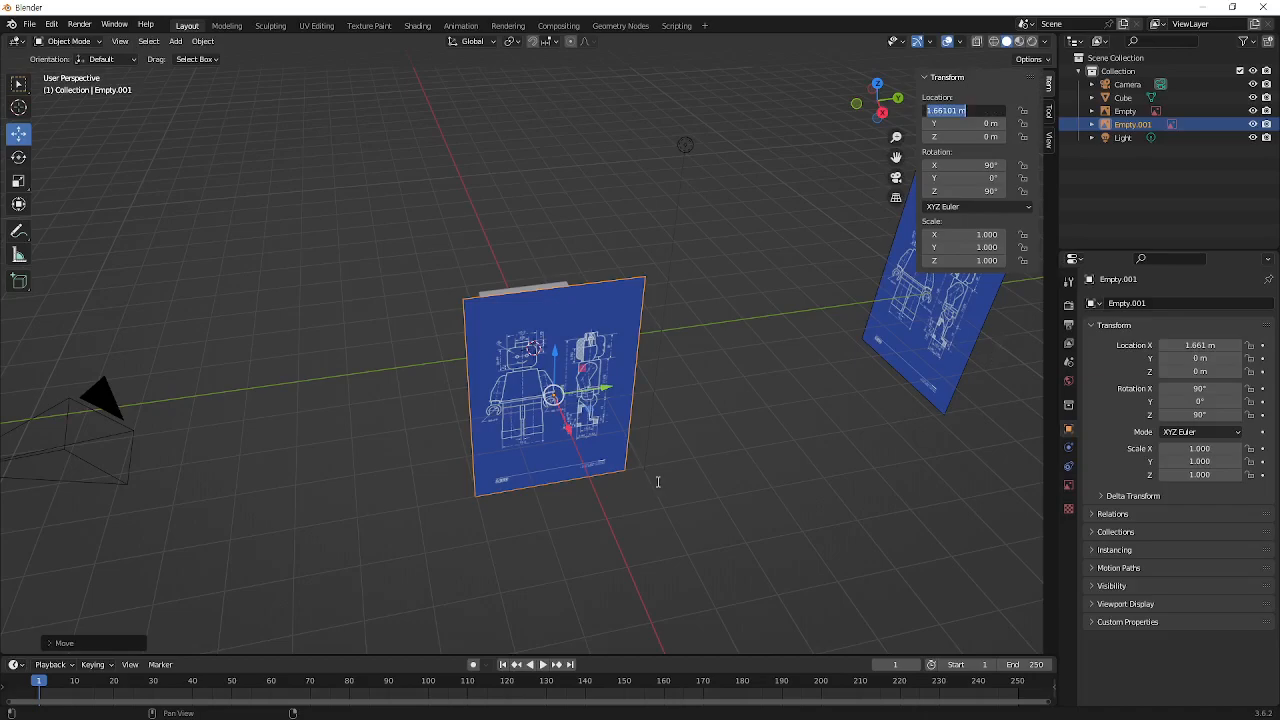
pyautogui.write('0')
pyautogui.press('Return')
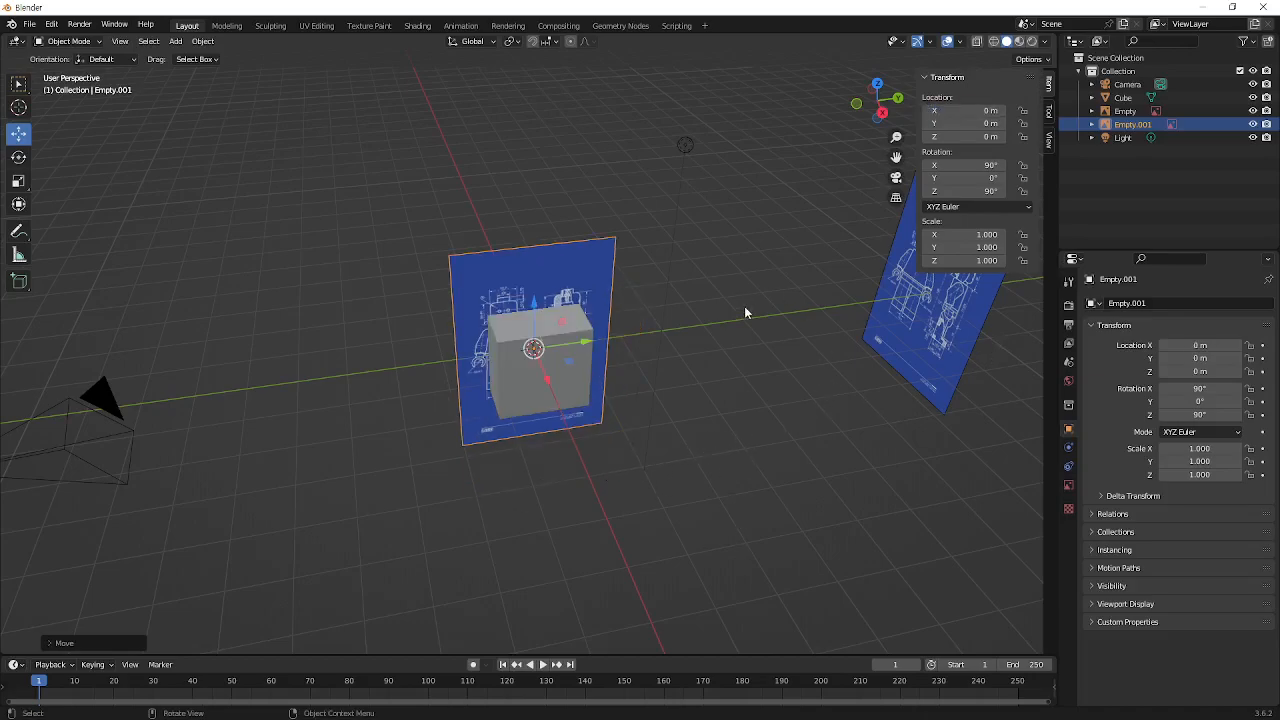
# Move the side blueprint image by exactly -10 m along the global X axis
pyautogui.press('g')
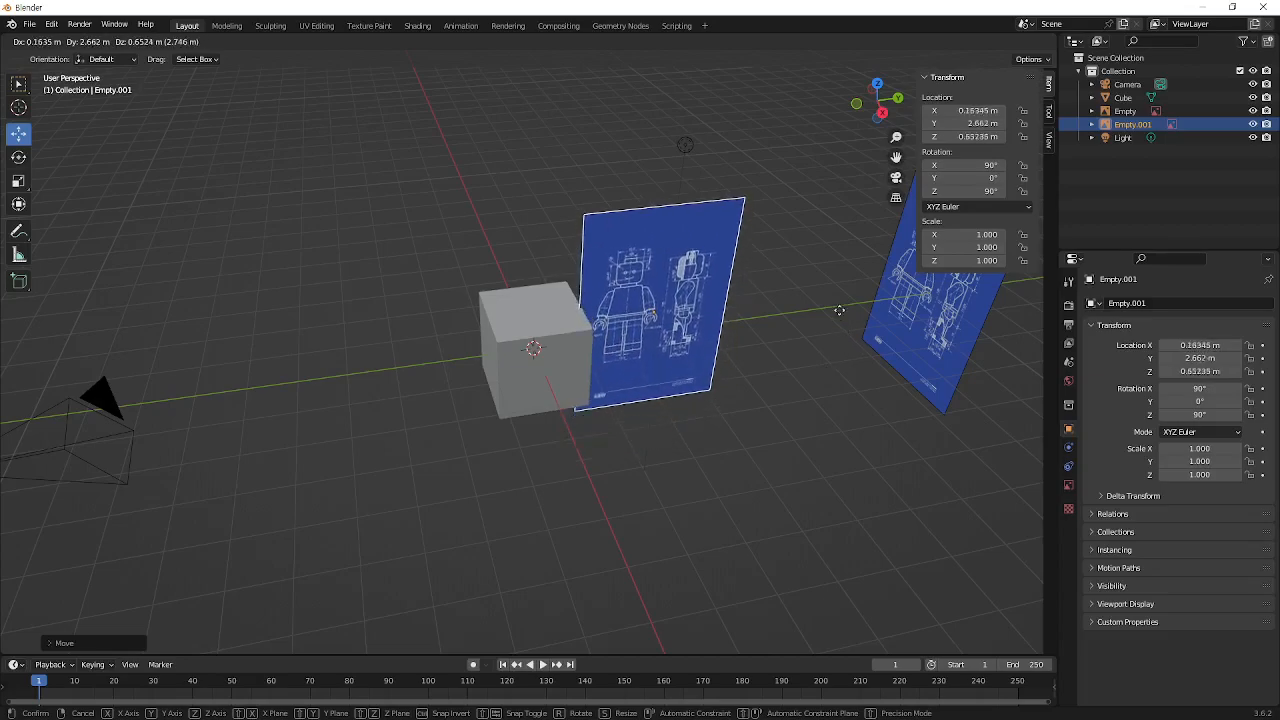
pyautogui.press('x')
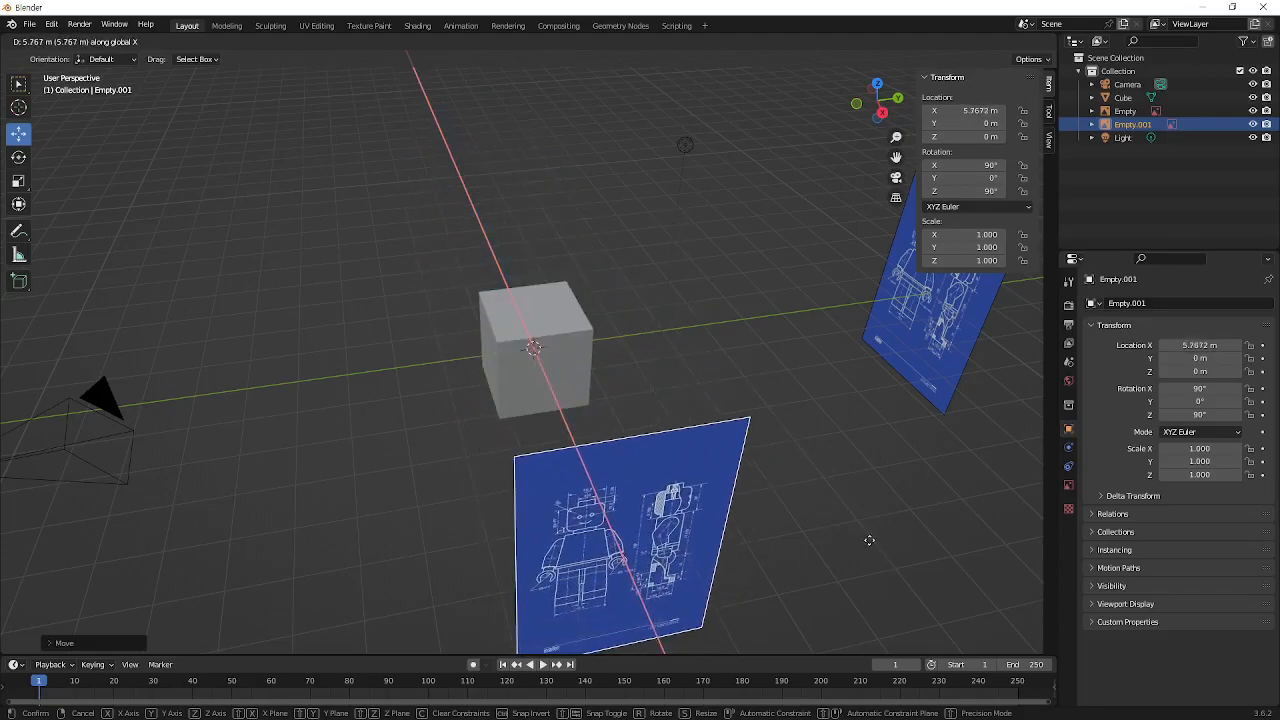
pyautogui.write('-10')
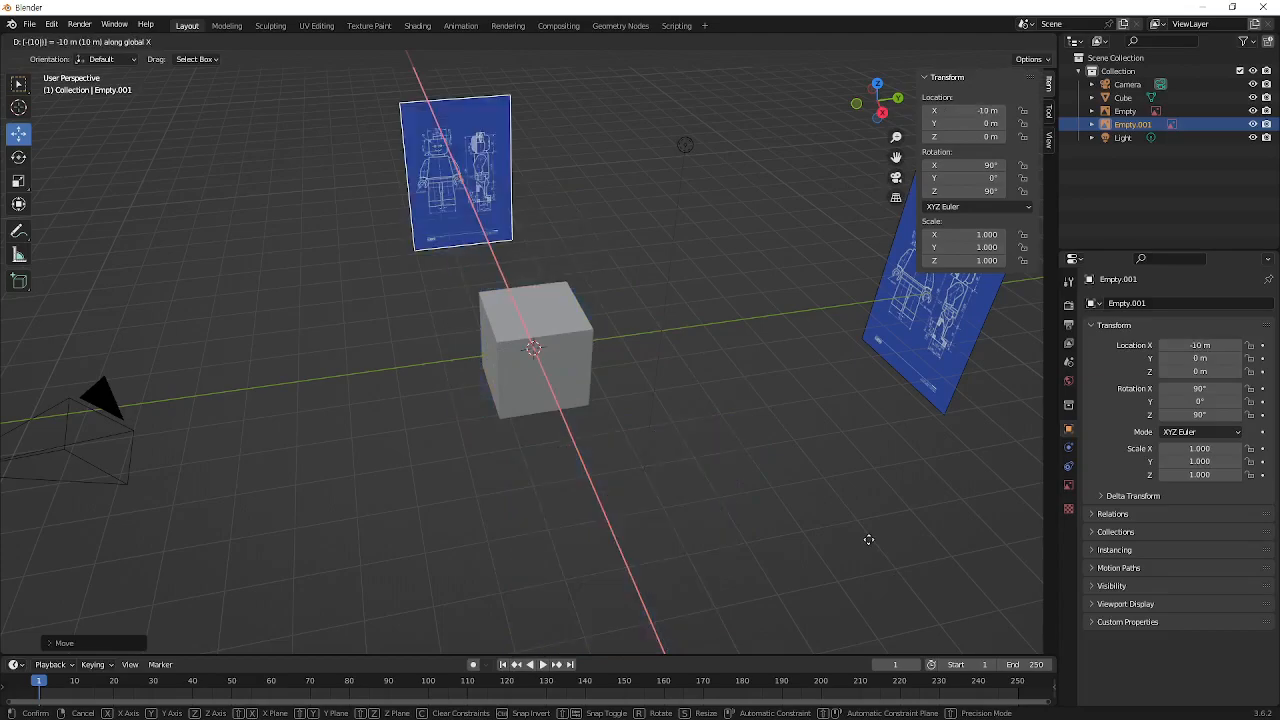
pyautogui.press('Return')
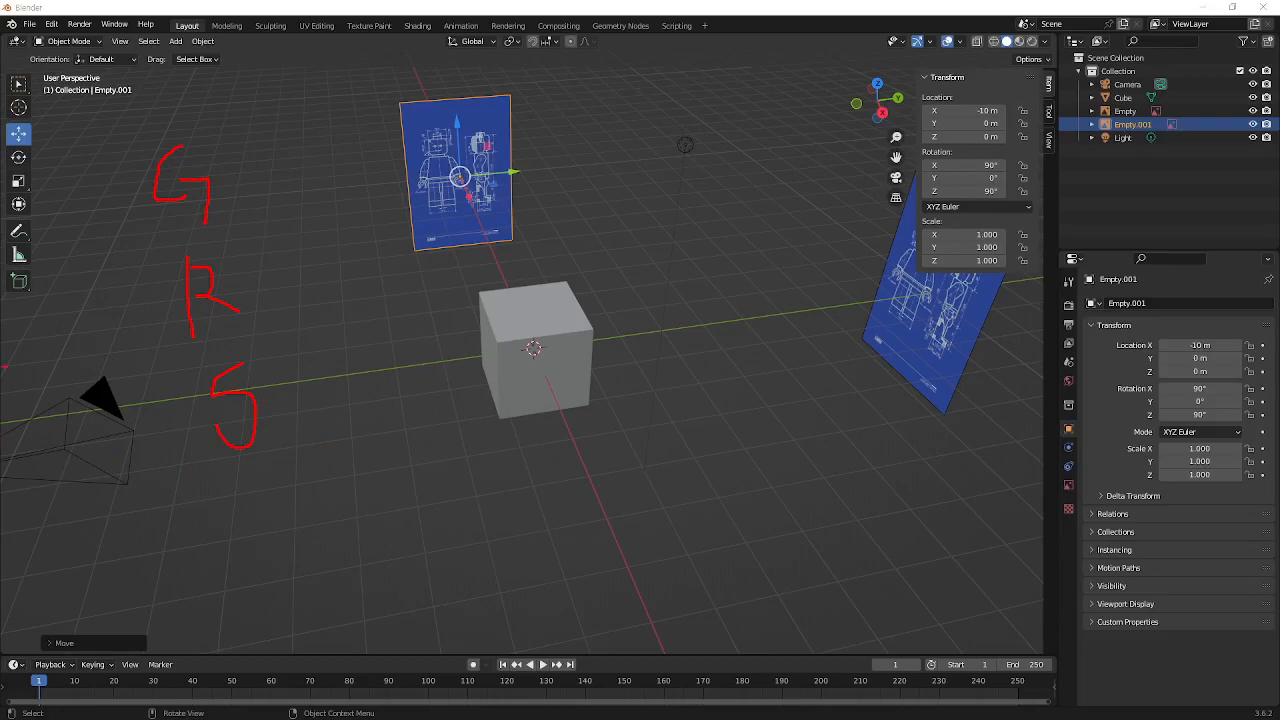
pyautogui.press('Escape')
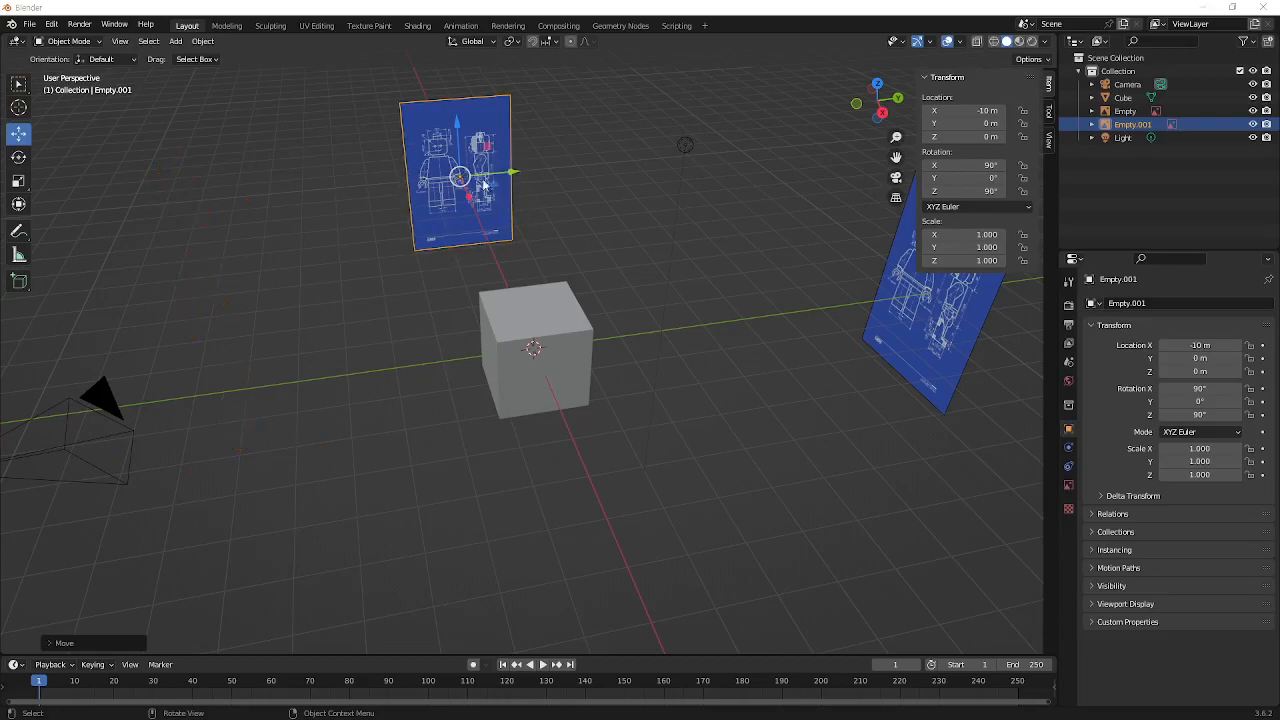
# Try moving the side blueprint image constrained to X, with X locked and with Z locked, and cancel the move
pyautogui.click(488, 228)
pyautogui.press('g')
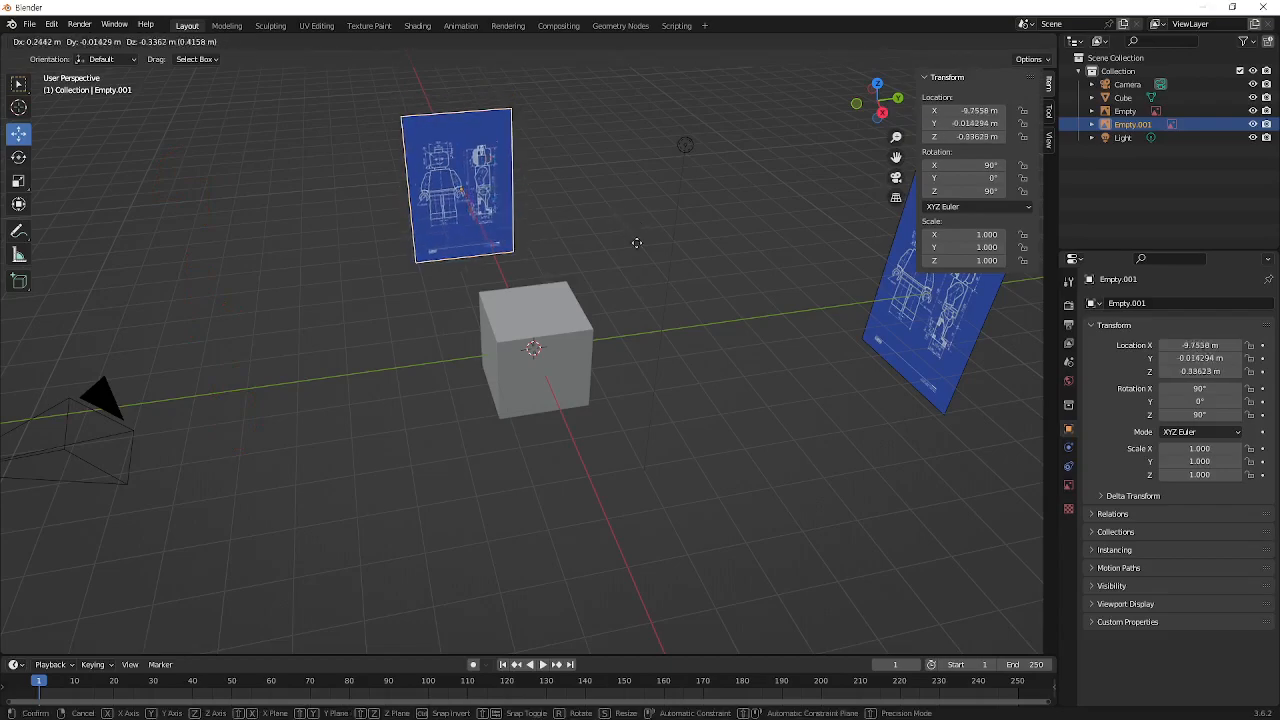
pyautogui.press('x')
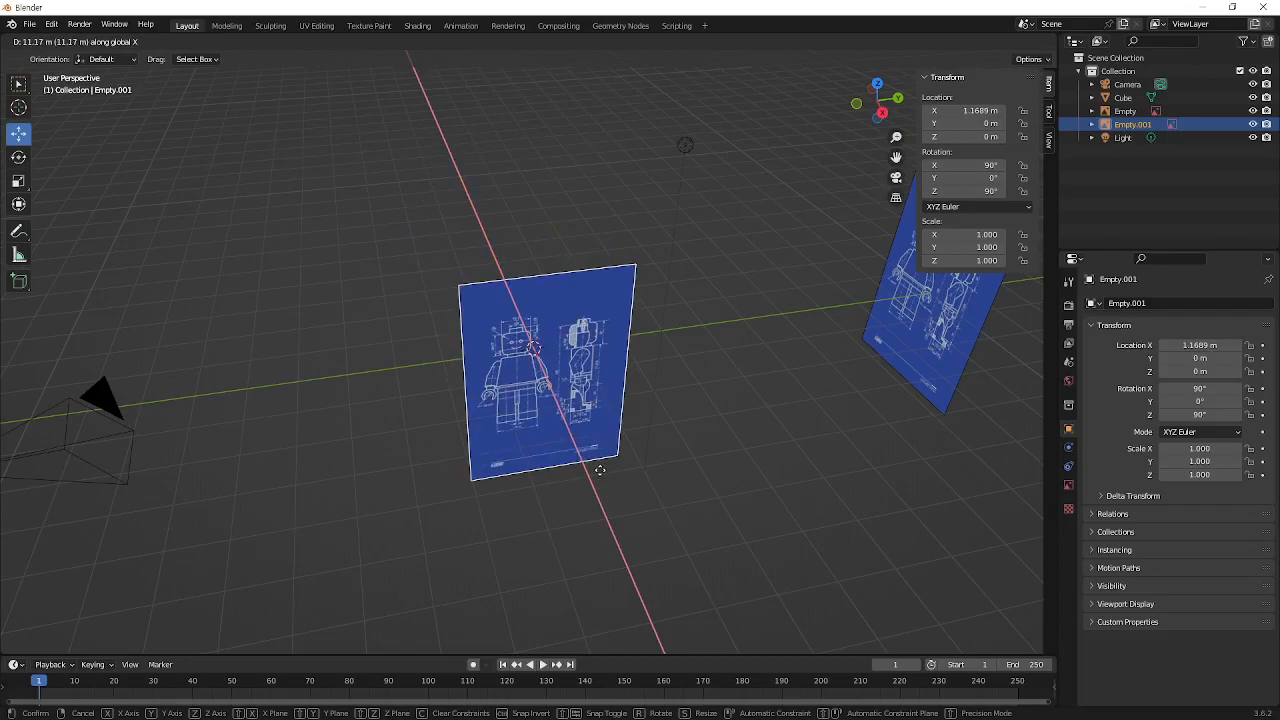
pyautogui.hotkey('shift', 'x')
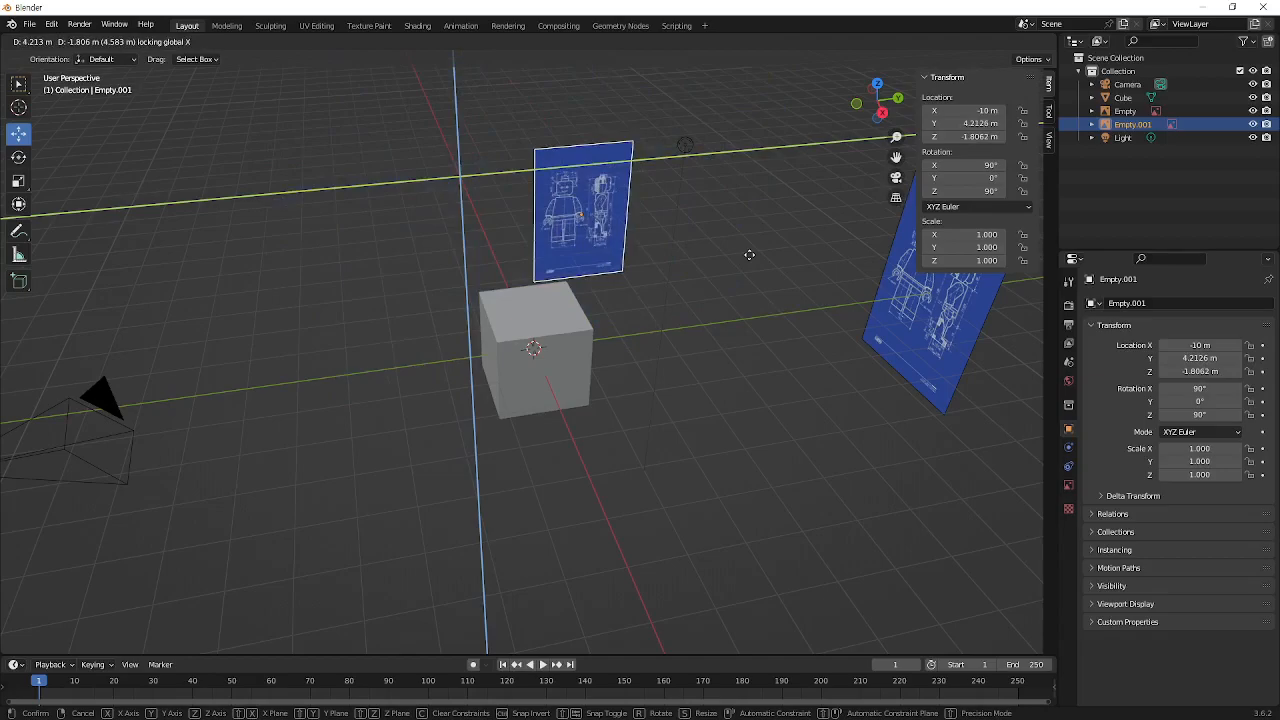
pyautogui.hotkey('shift', 'z')
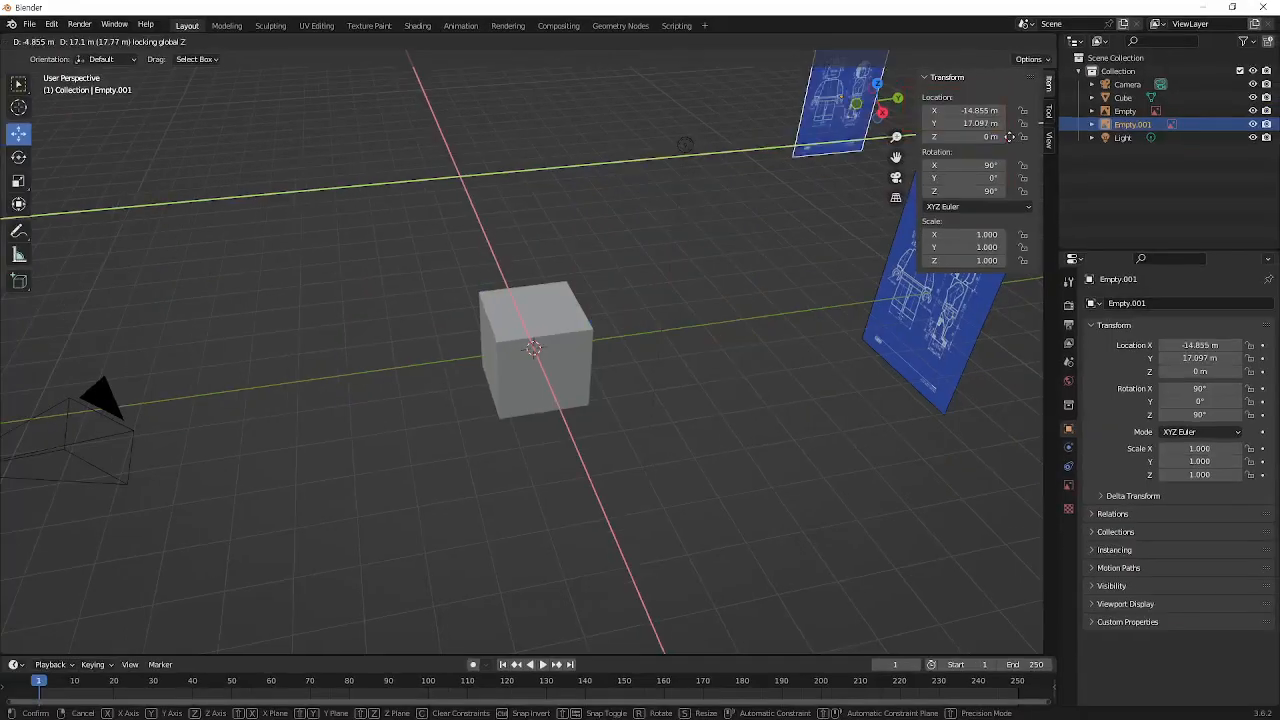
pyautogui.rightClick(523, 378)
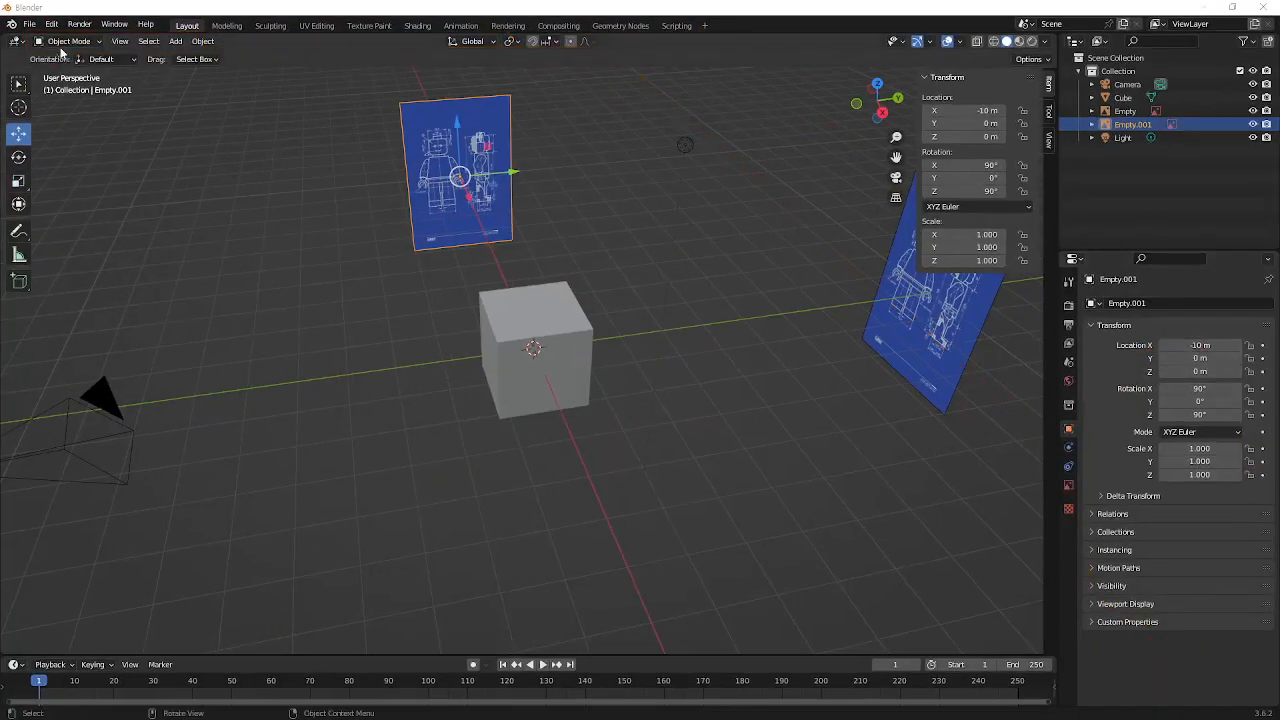
# Examine which interaction modes are offered for the side blueprint image
pyautogui.click(135, 83)
pyautogui.click(71, 42)
pyautogui.click(86, 42)
pyautogui.click(92, 42)
pyautogui.click(92, 42)
pyautogui.click(91, 41)
pyautogui.click(269, 424)
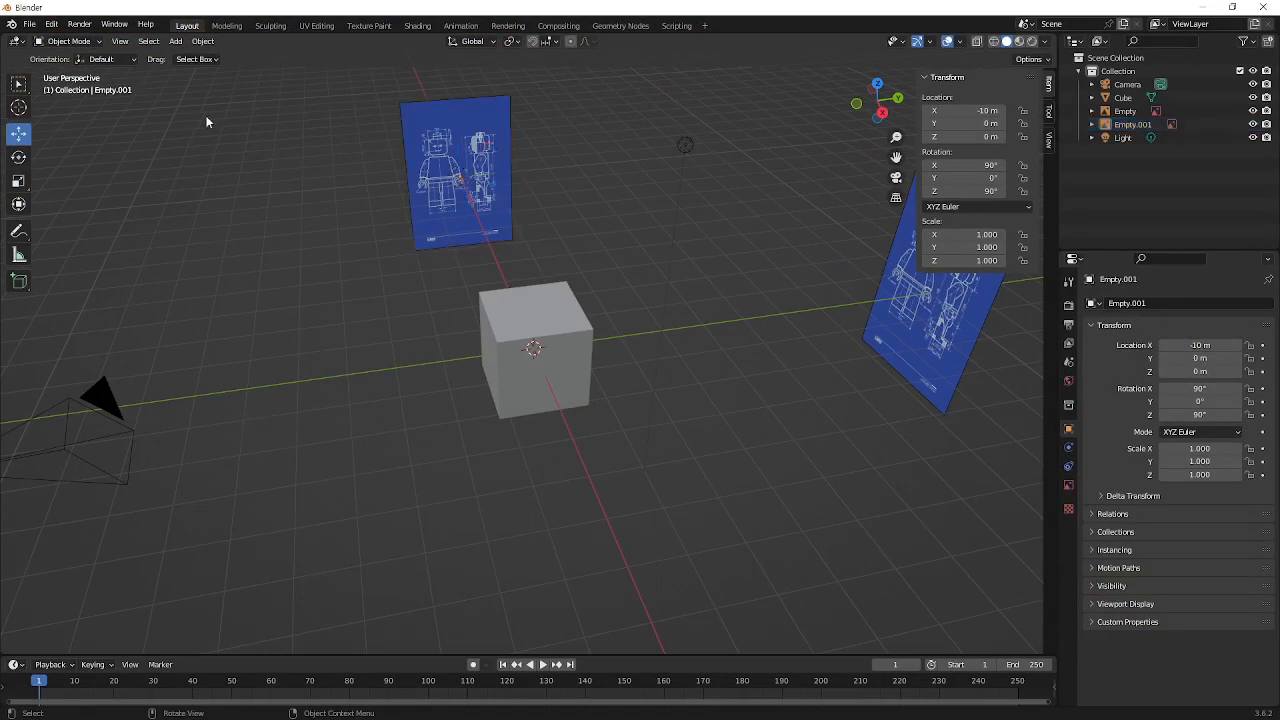
pyautogui.click(443, 160)
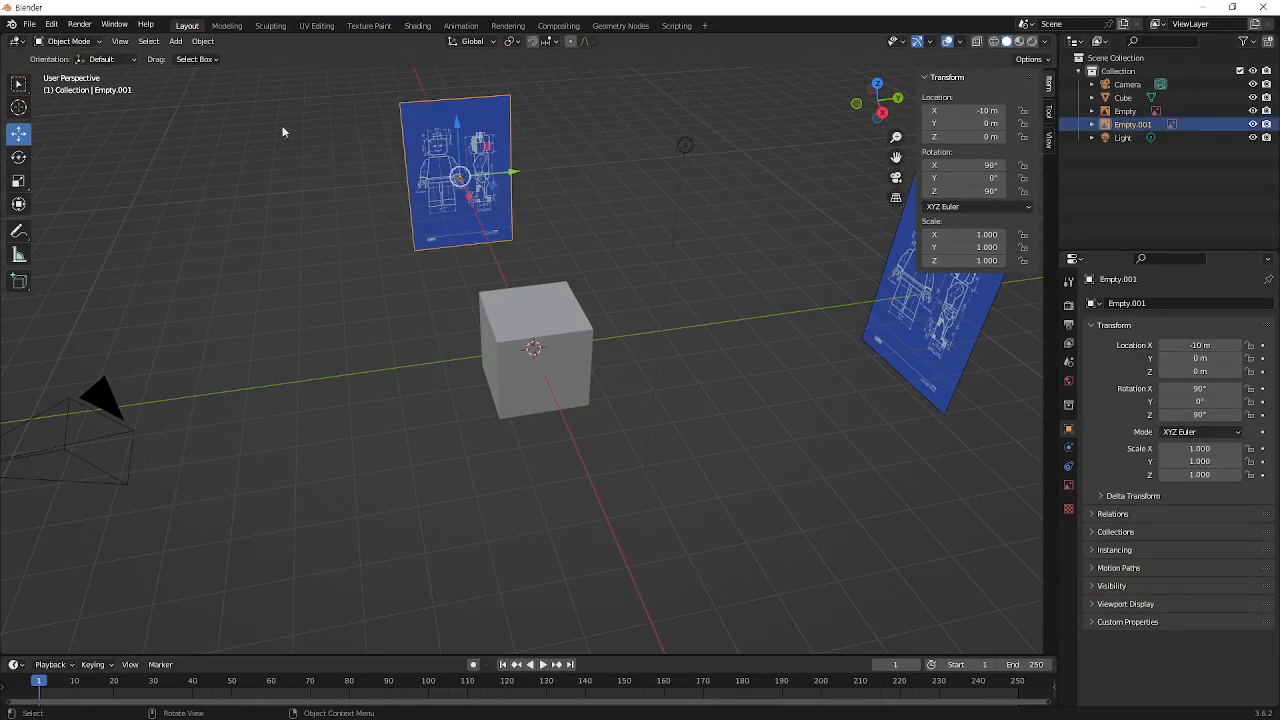
pyautogui.click(88, 42)
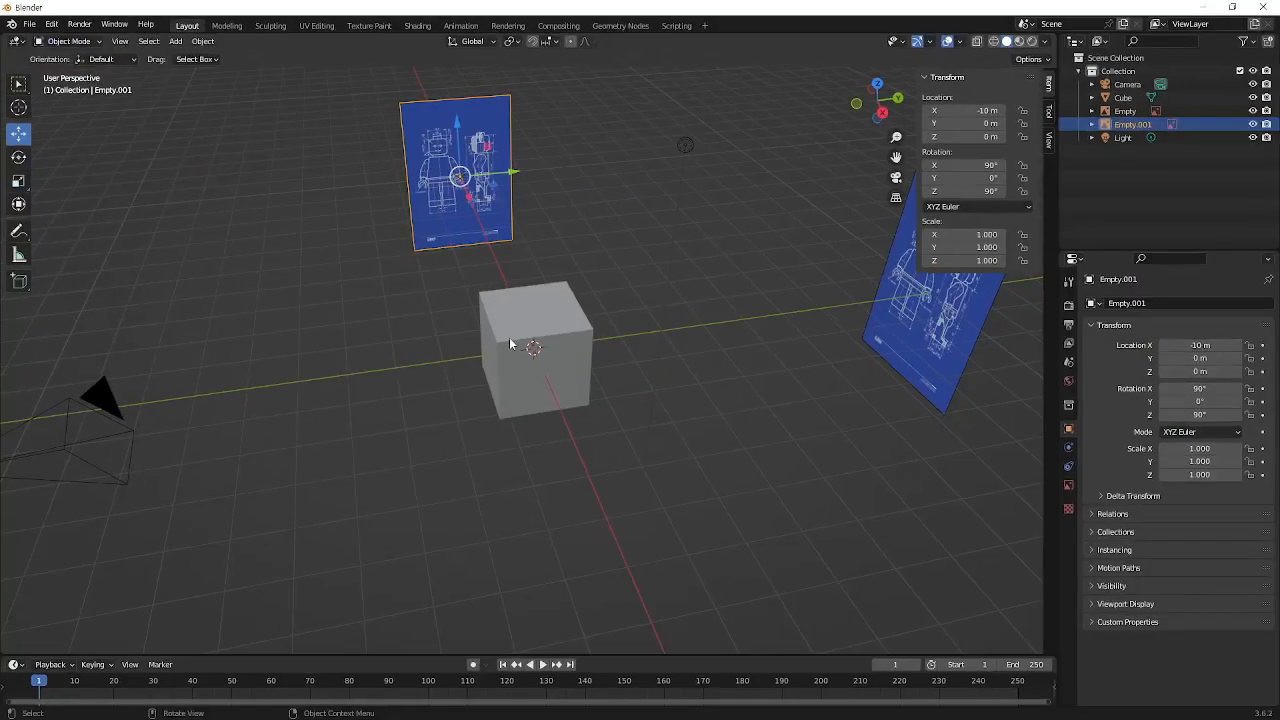
# Switch the cube to Edit Mode, deselect its geometry, and return to Object Mode
pyautogui.click(495, 338)
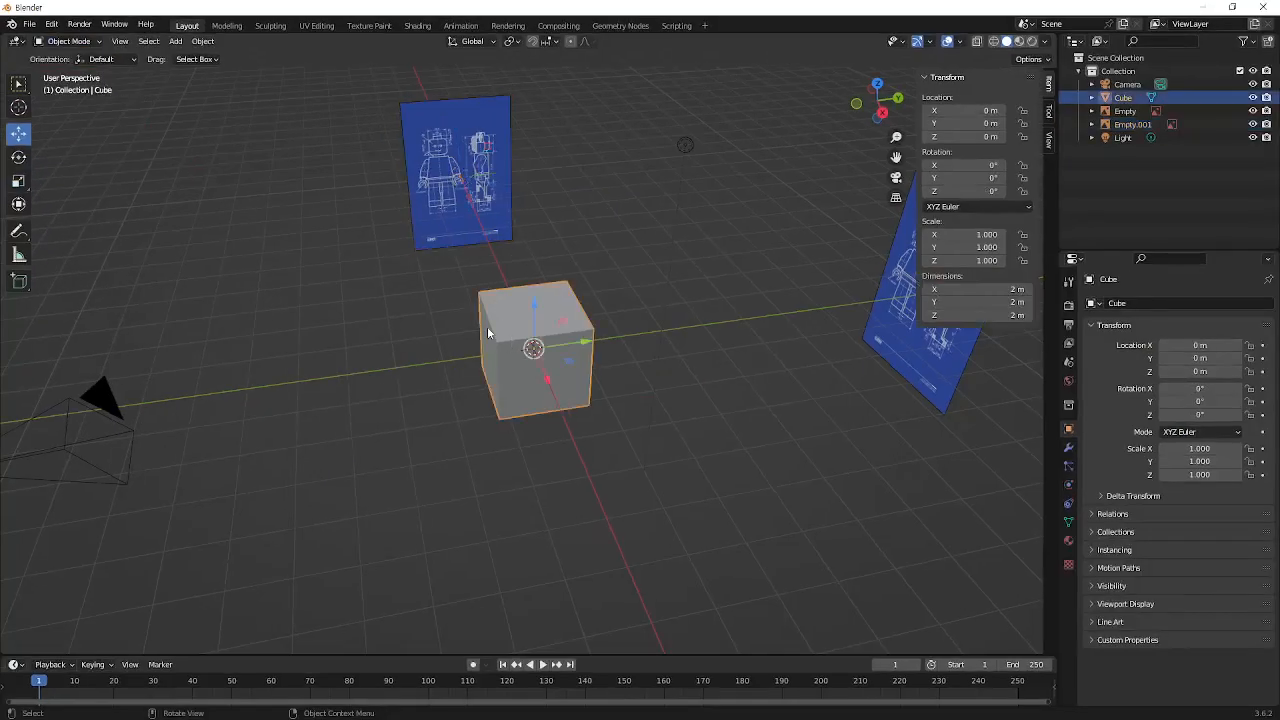
pyautogui.click(67, 41)
pyautogui.click(590, 484)
pyautogui.click(490, 372)
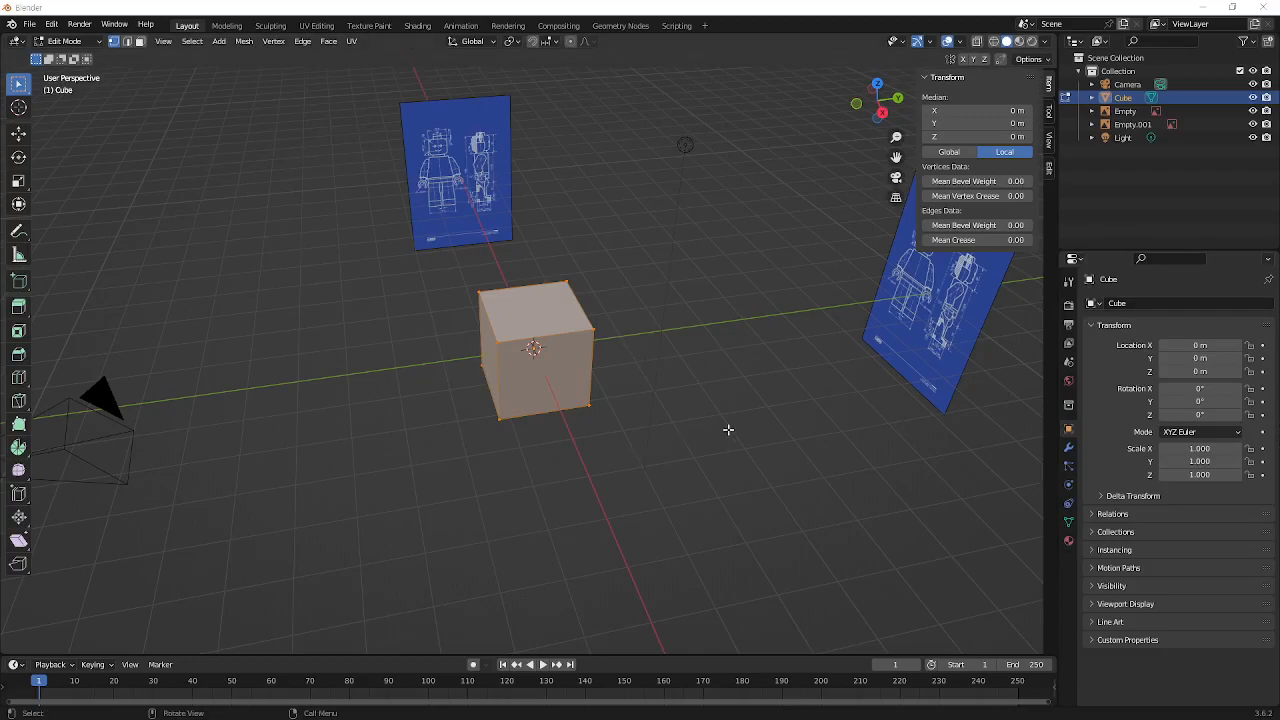
pyautogui.click(720, 366)
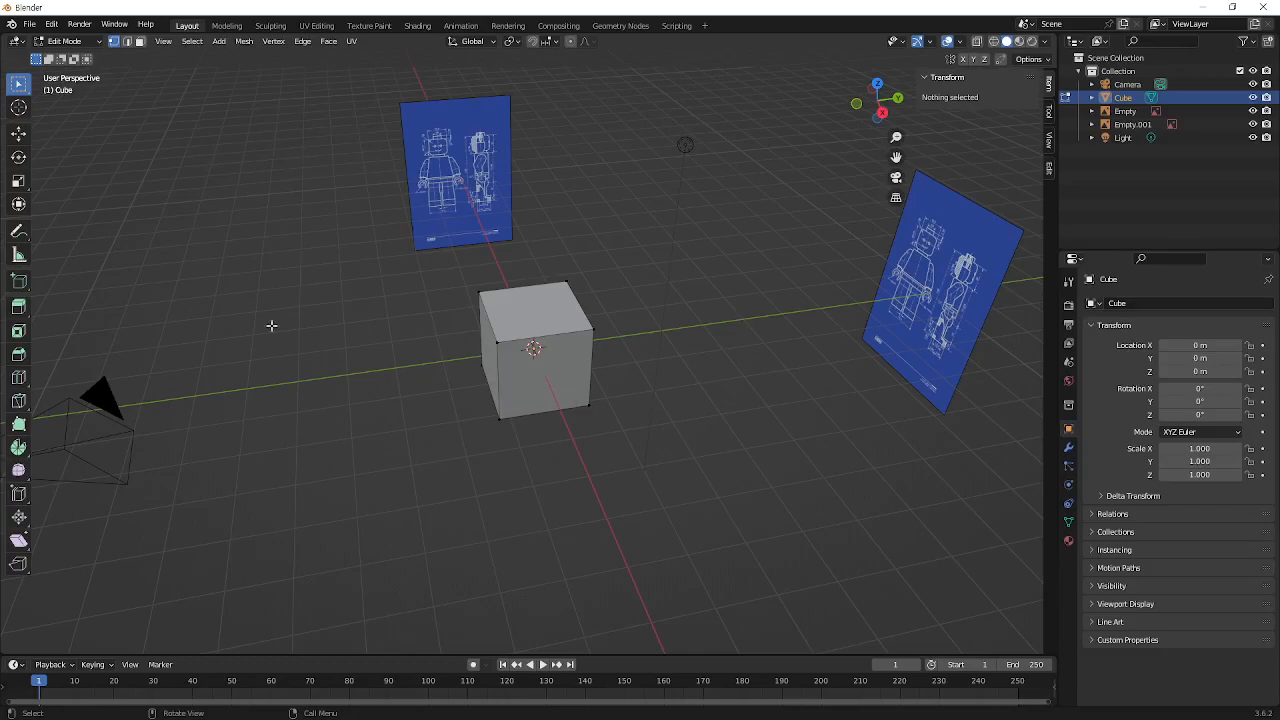
pyautogui.press('Tab')
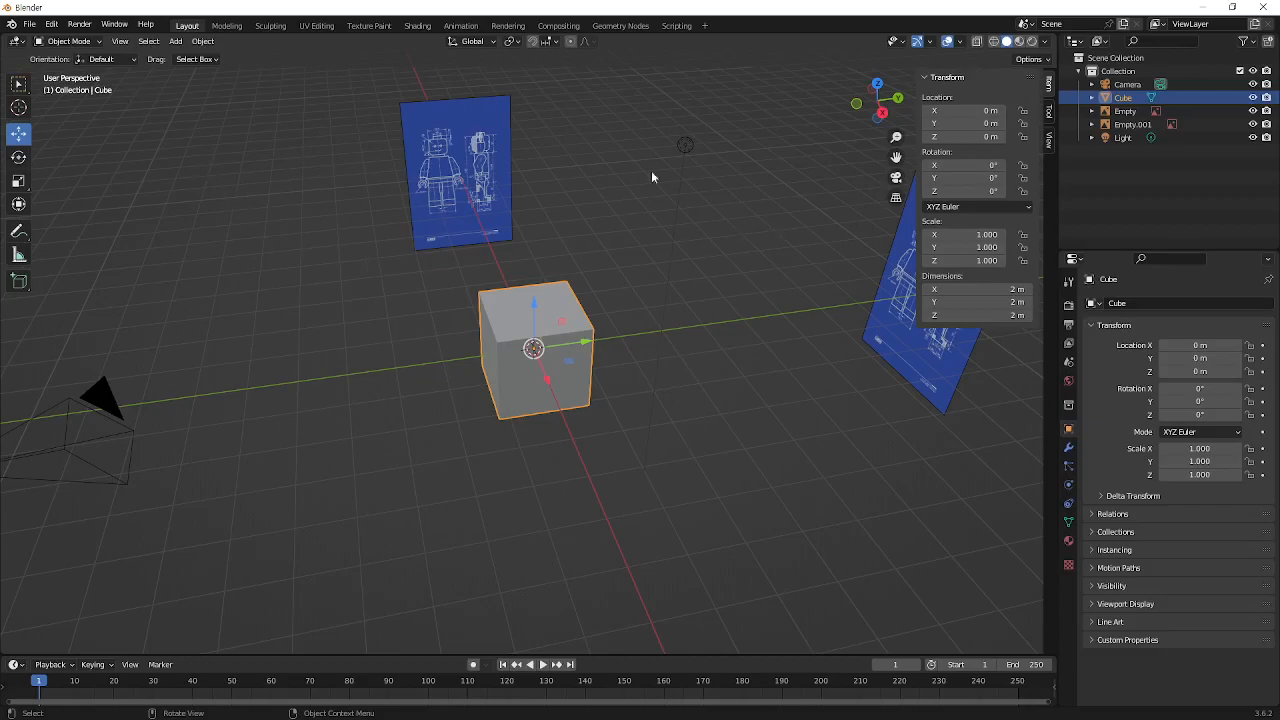
# Select the side blueprint image behind the cube
pyautogui.click(65, 41)
pyautogui.click(714, 343)
pyautogui.click(489, 173)
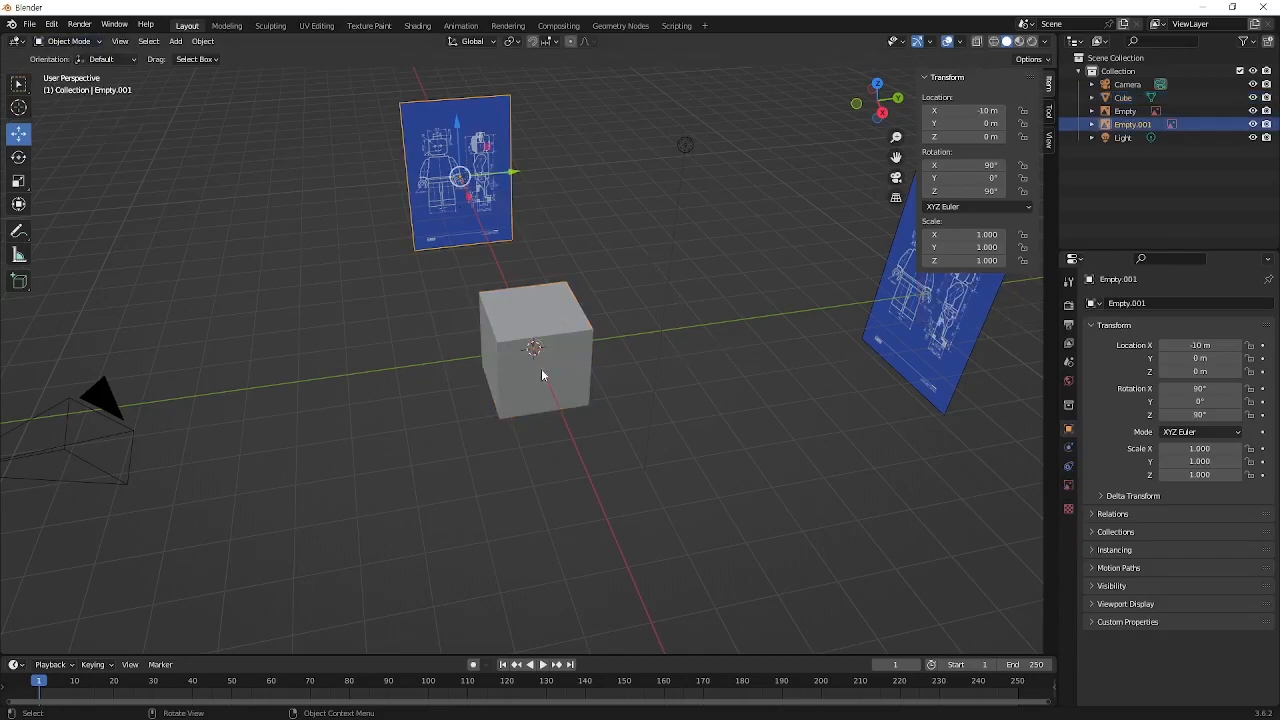
# Delete the default cube in front of the front blueprint image
pyautogui.click(915, 334)
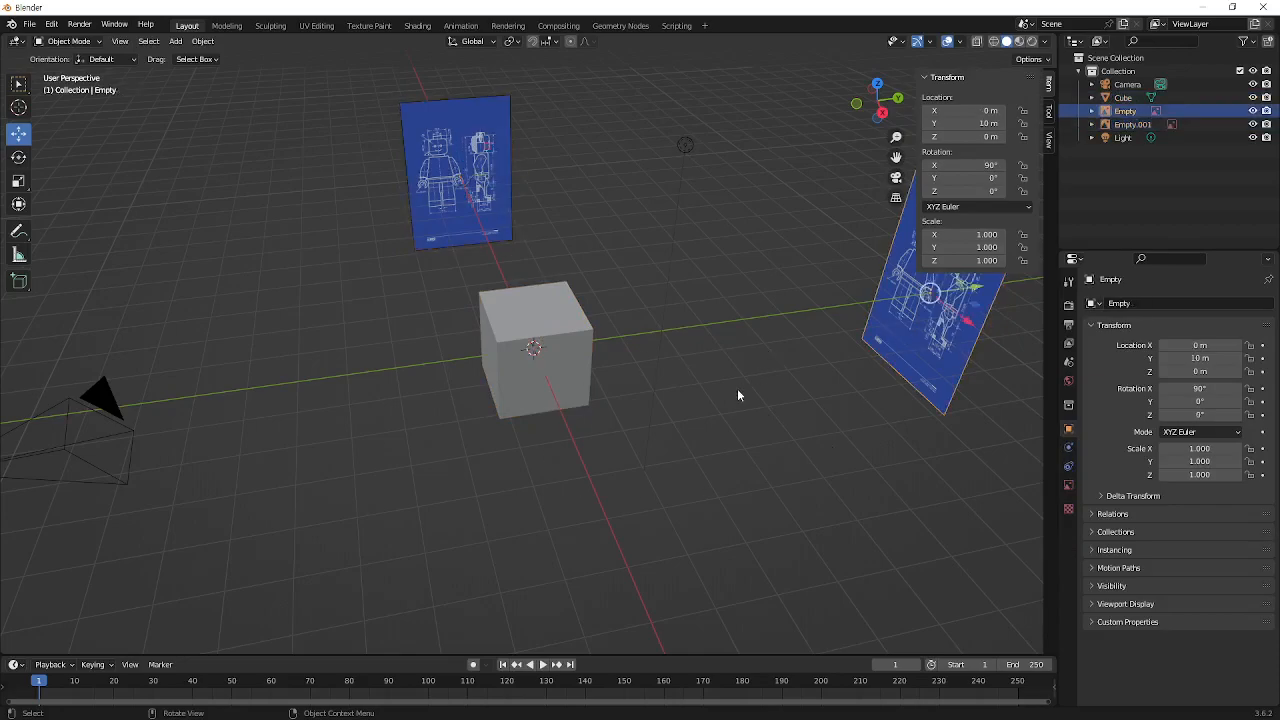
pyautogui.click(721, 438)
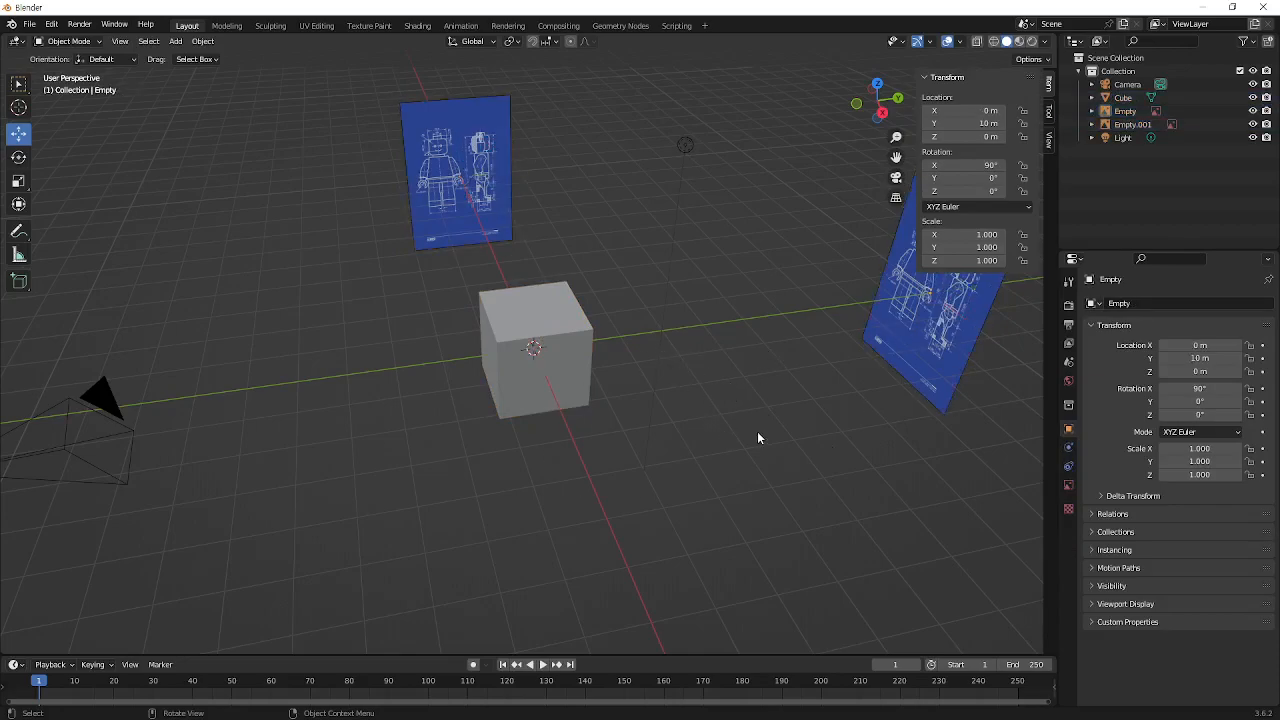
pyautogui.press('KP_1')
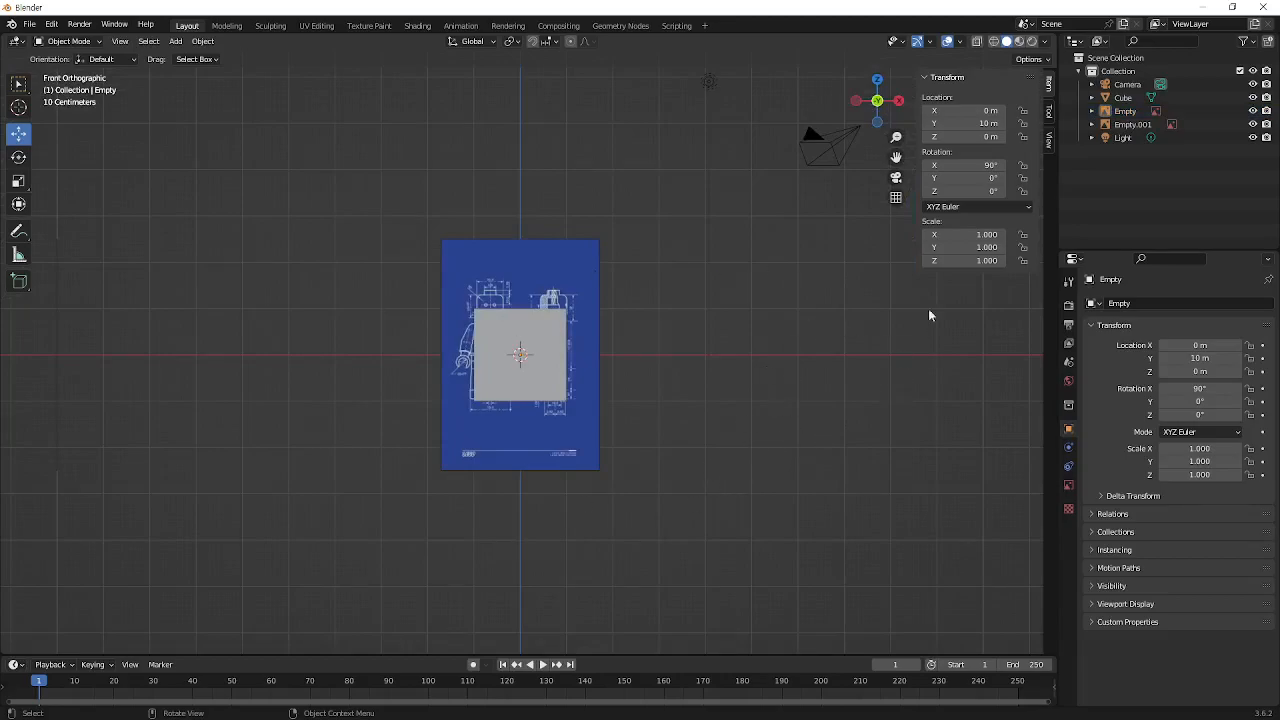
pyautogui.click(509, 388)
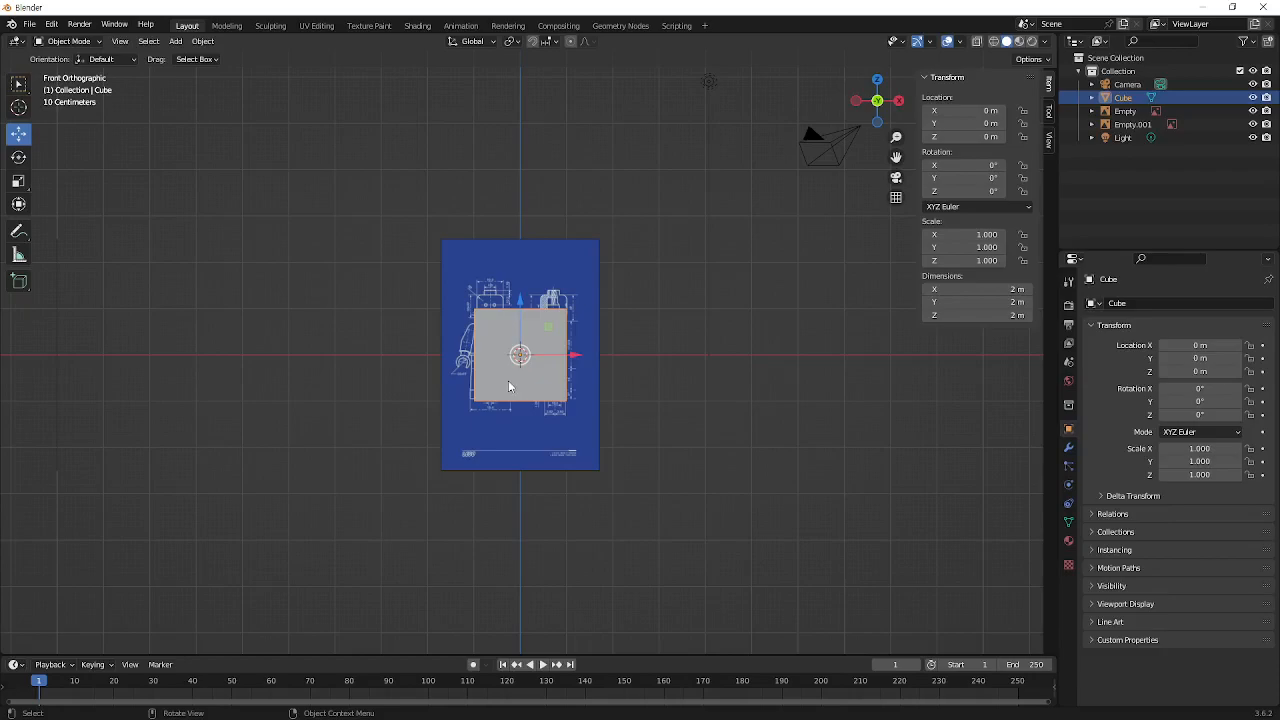
pyautogui.press('Delete')
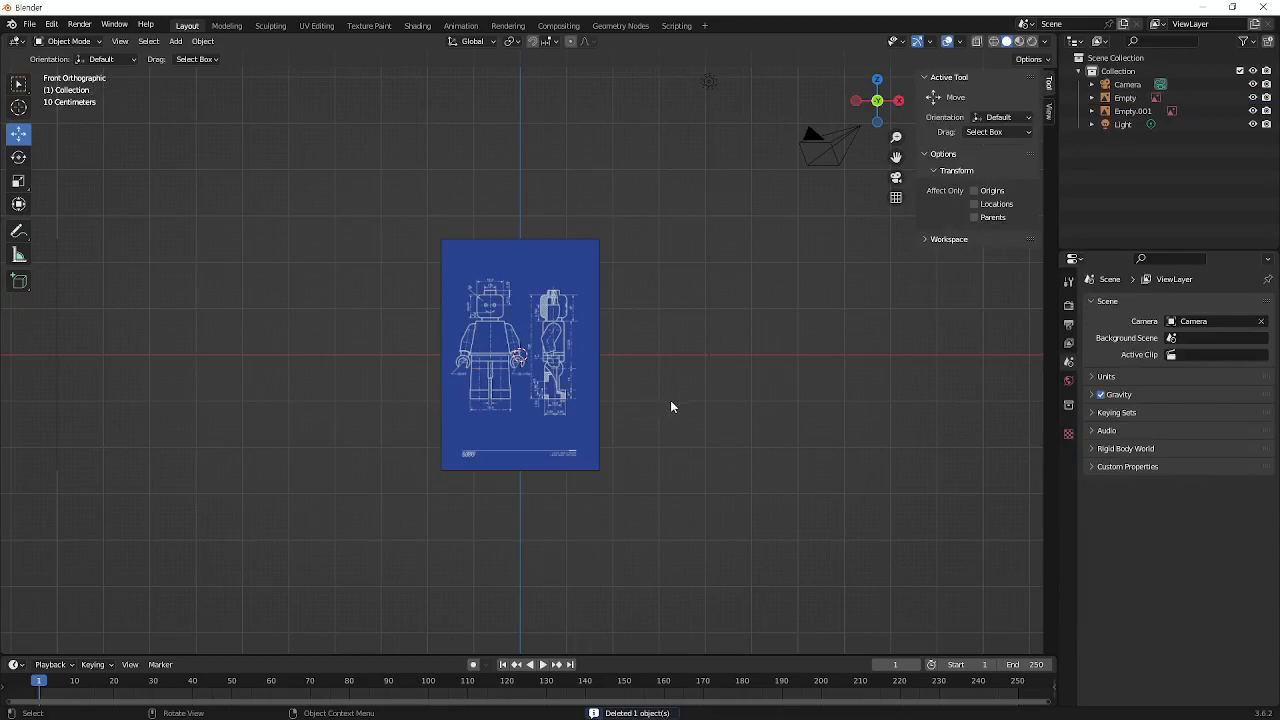
# Select the front blueprint image and examine how its front-facing figure sits relative to the world origin
pyautogui.click(564, 301)
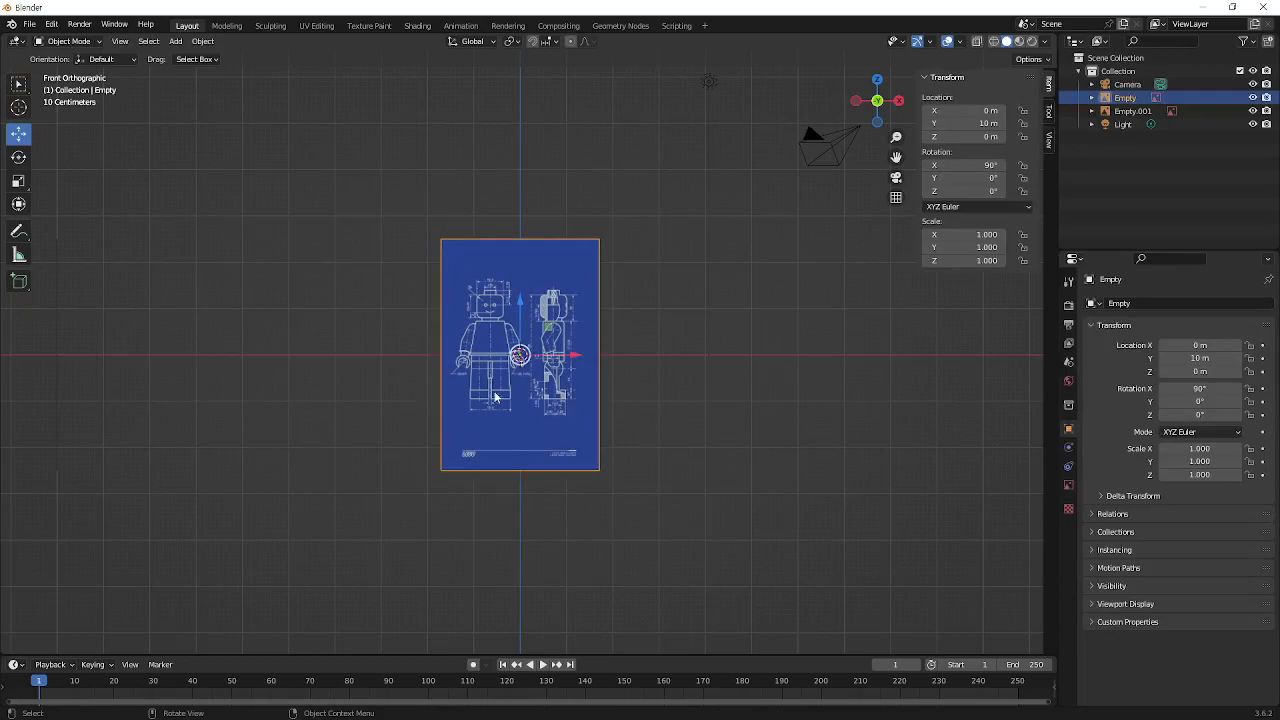
pyautogui.scroll(2, 498, 398)
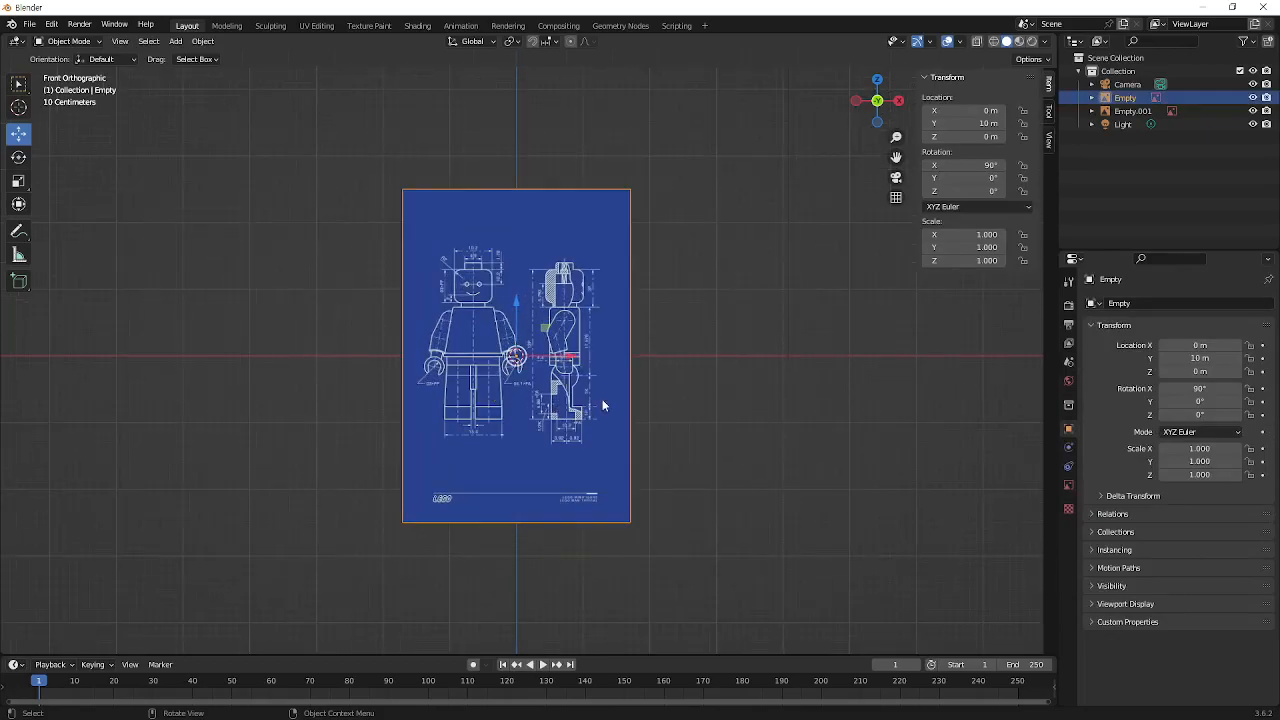
pyautogui.keyDown('ctrl'); pyautogui.moveTo(601, 404); pyautogui.dragTo(566, 293, button='middle'); pyautogui.keyUp('ctrl')
pyautogui.keyDown('shift'); pyautogui.moveTo(535, 403); pyautogui.dragTo(609, 424, button='middle'); pyautogui.keyUp('shift')
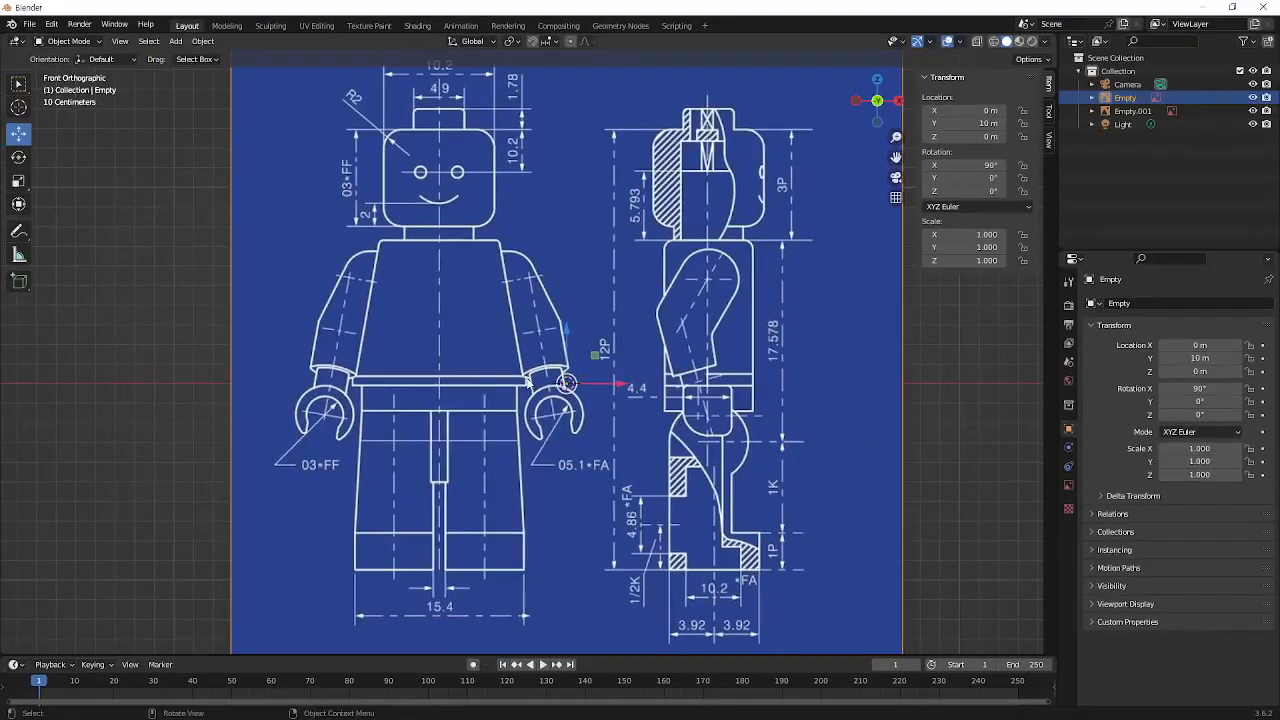
pyautogui.moveTo(570, 380); pyautogui.dragTo(544, 396, button='middle')
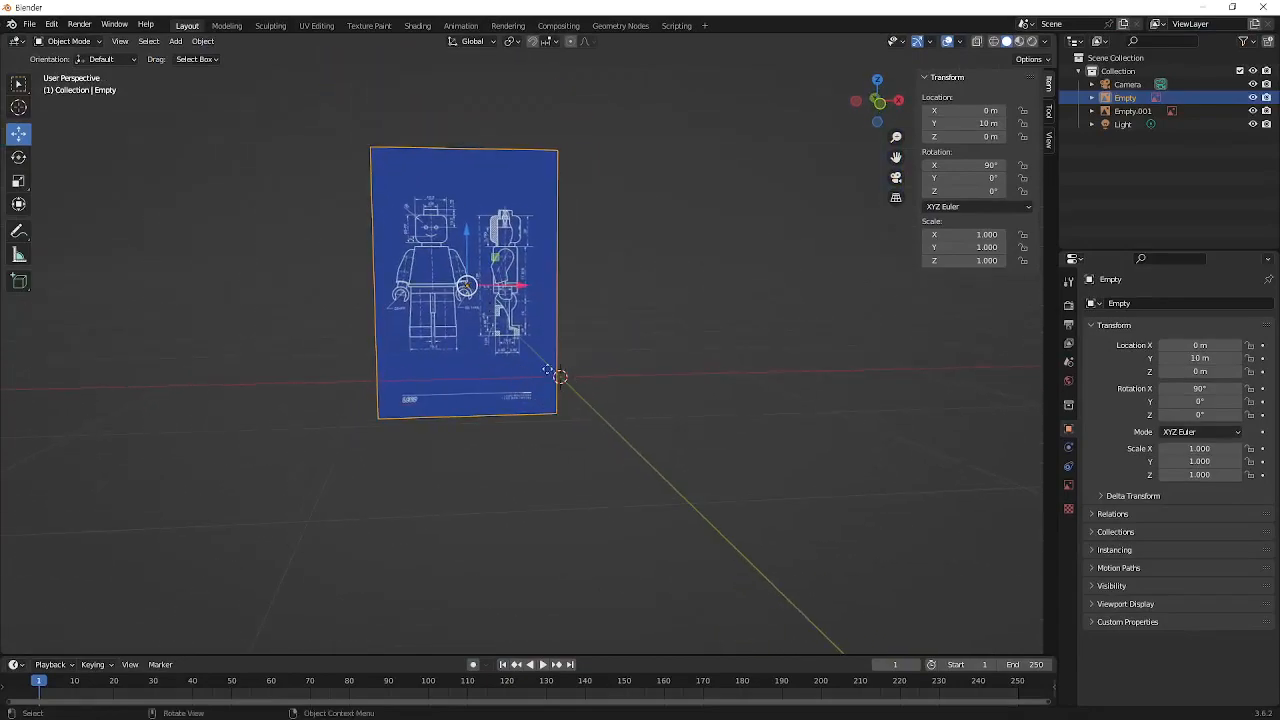
pyautogui.moveTo(562, 385); pyautogui.dragTo(520, 390, button='middle')
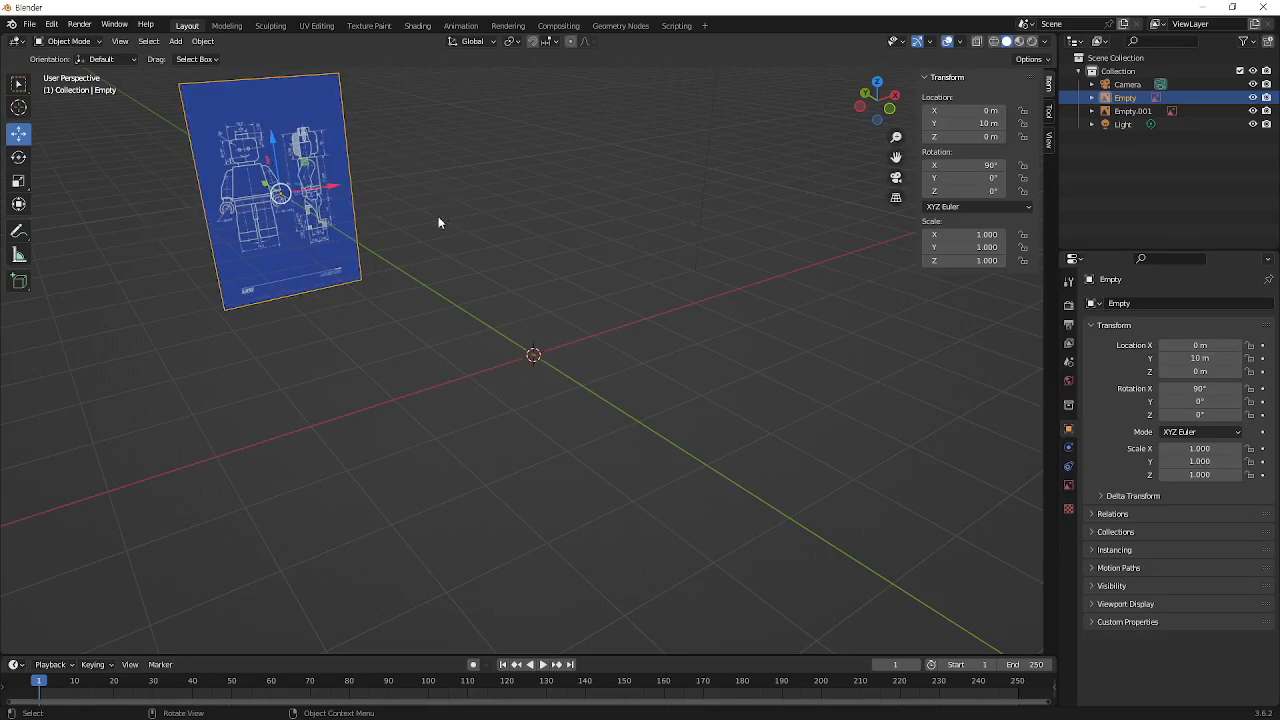
# In the front view, enable the transform option that affects only origins
pyautogui.press('KP_1')
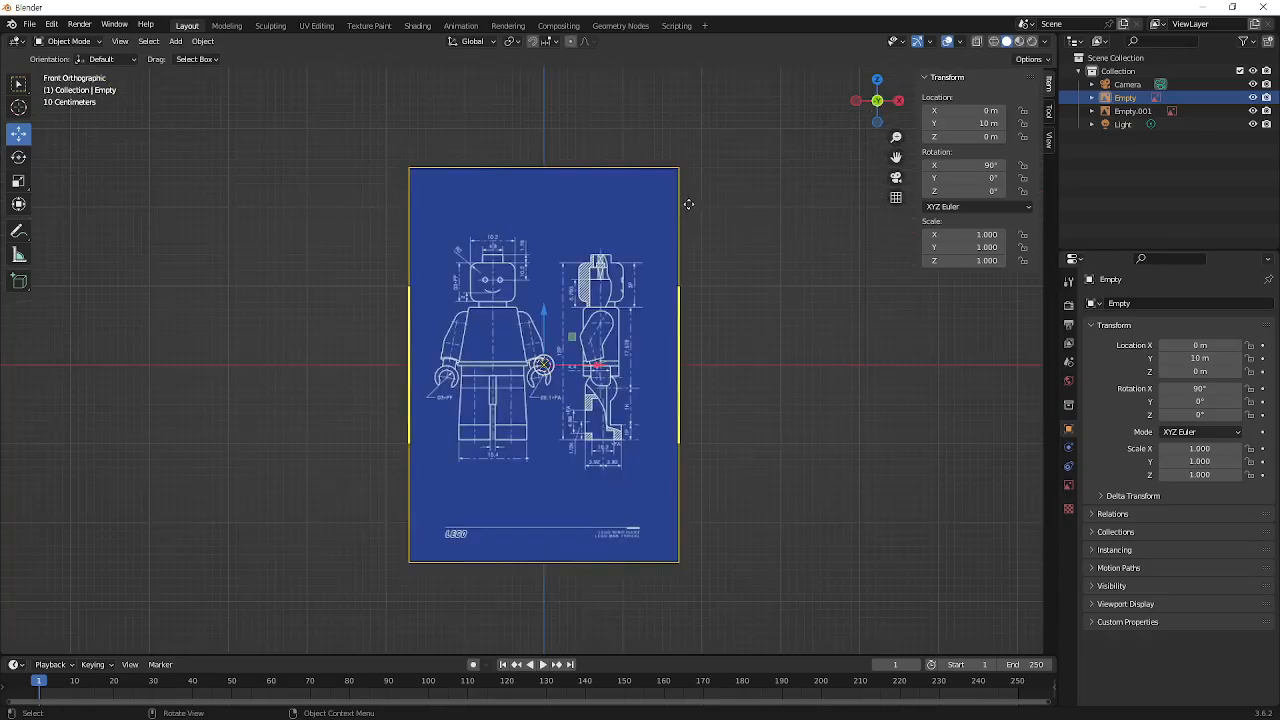
pyautogui.scroll(5, 510, 409)
pyautogui.scroll(2, 512, 415)
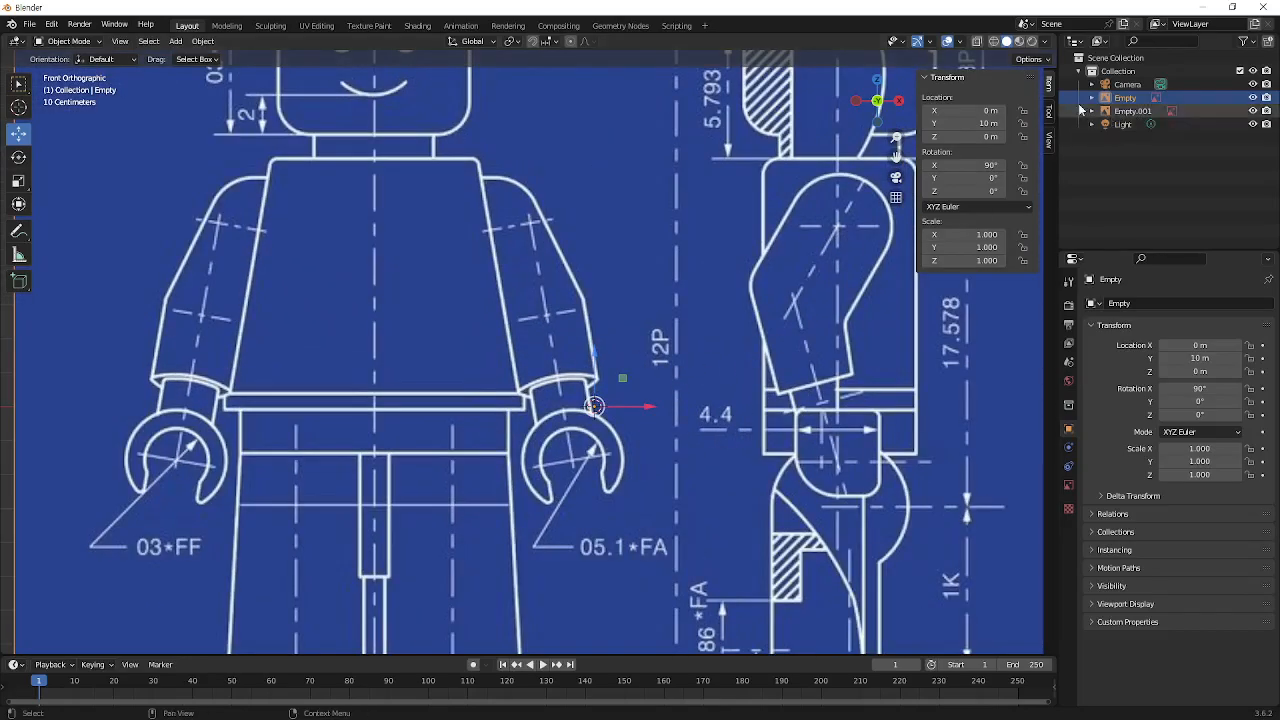
pyautogui.click(1048, 62)
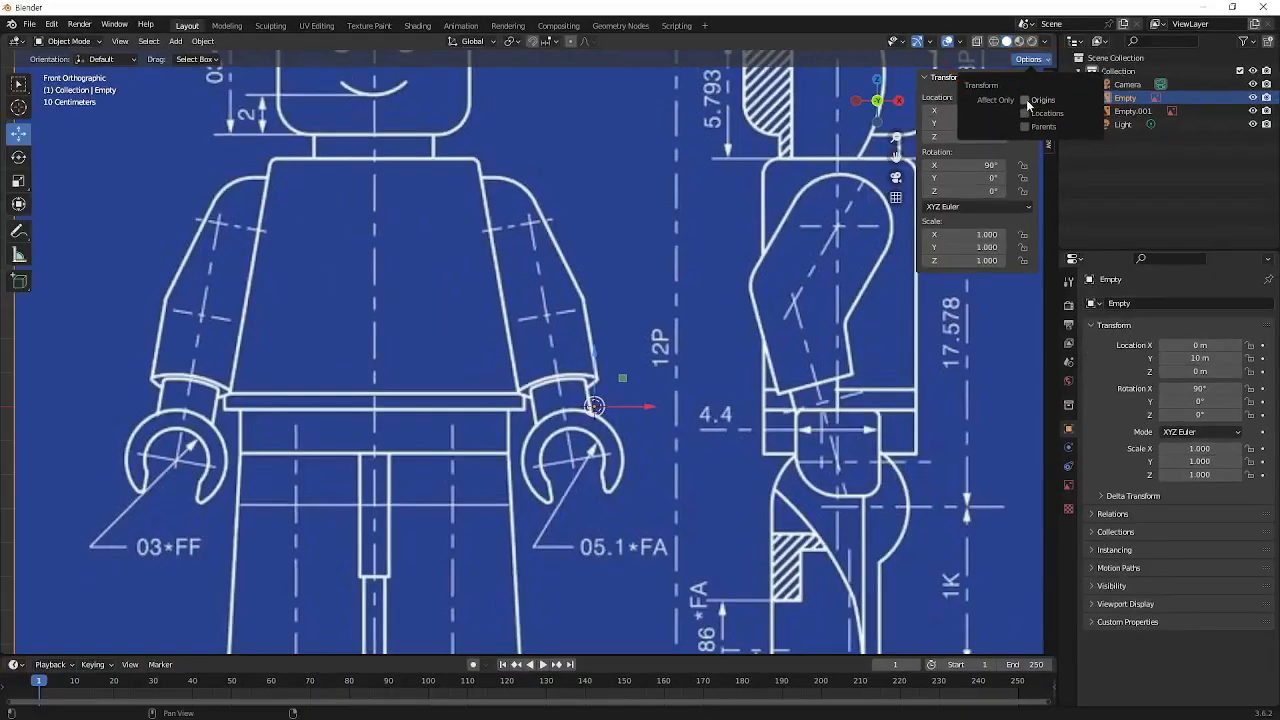
pyautogui.click(1026, 100)
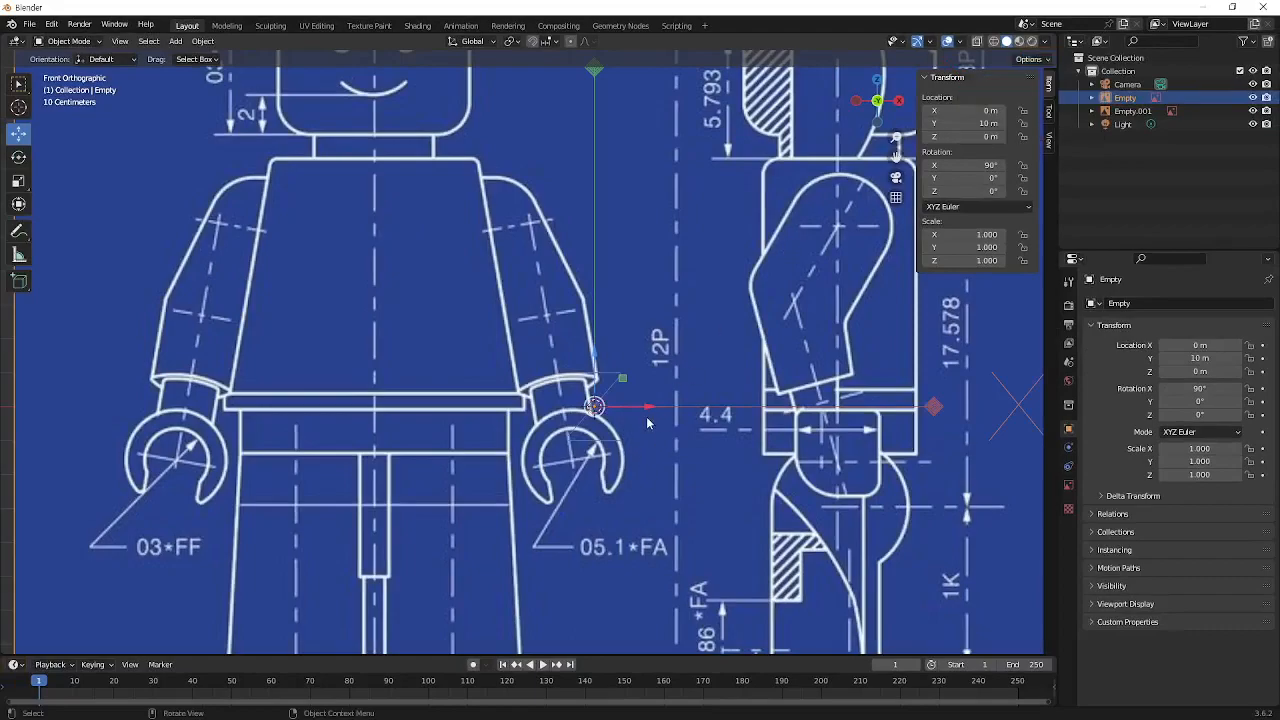
# Move the front blueprint image along X to about 0.648 m, lining up the front figure's centreline with the world origin
pyautogui.hotkey('ctrl', '2')
pyautogui.moveTo(643, 443); pyautogui.dragTo(558, 440)
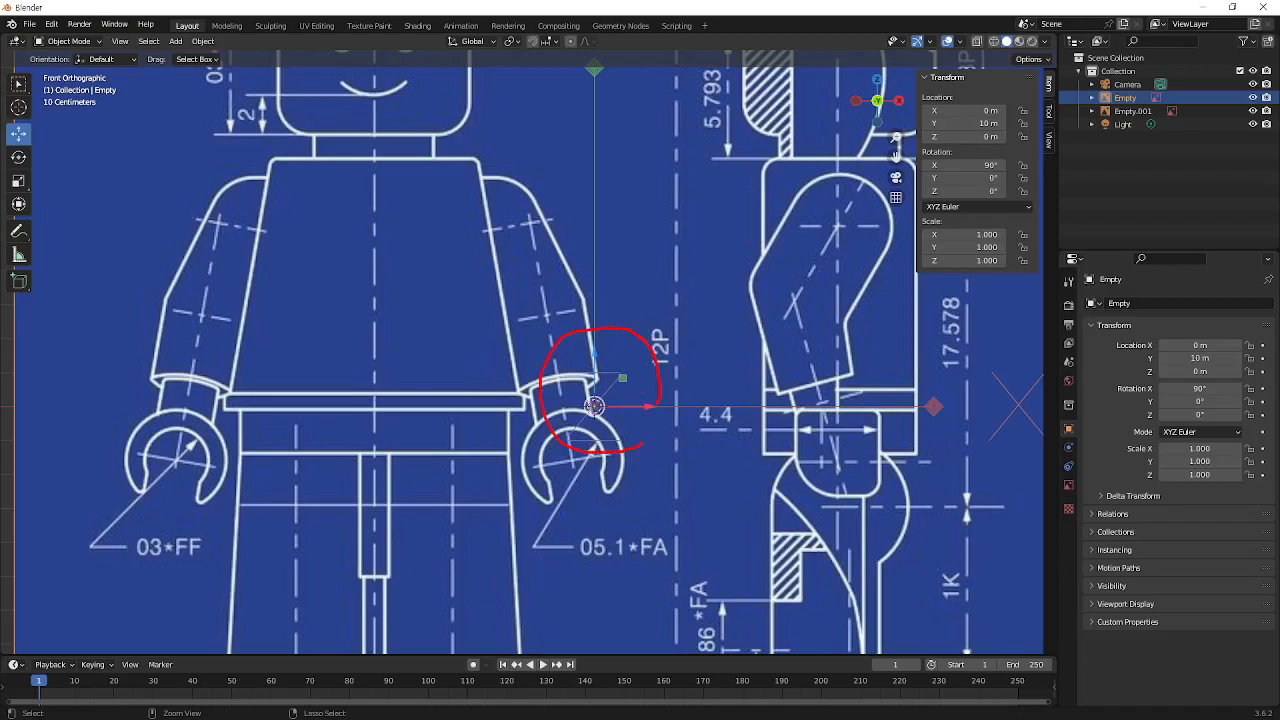
pyautogui.moveTo(40, 131); pyautogui.dragTo(135, 131)
pyautogui.press('Escape')
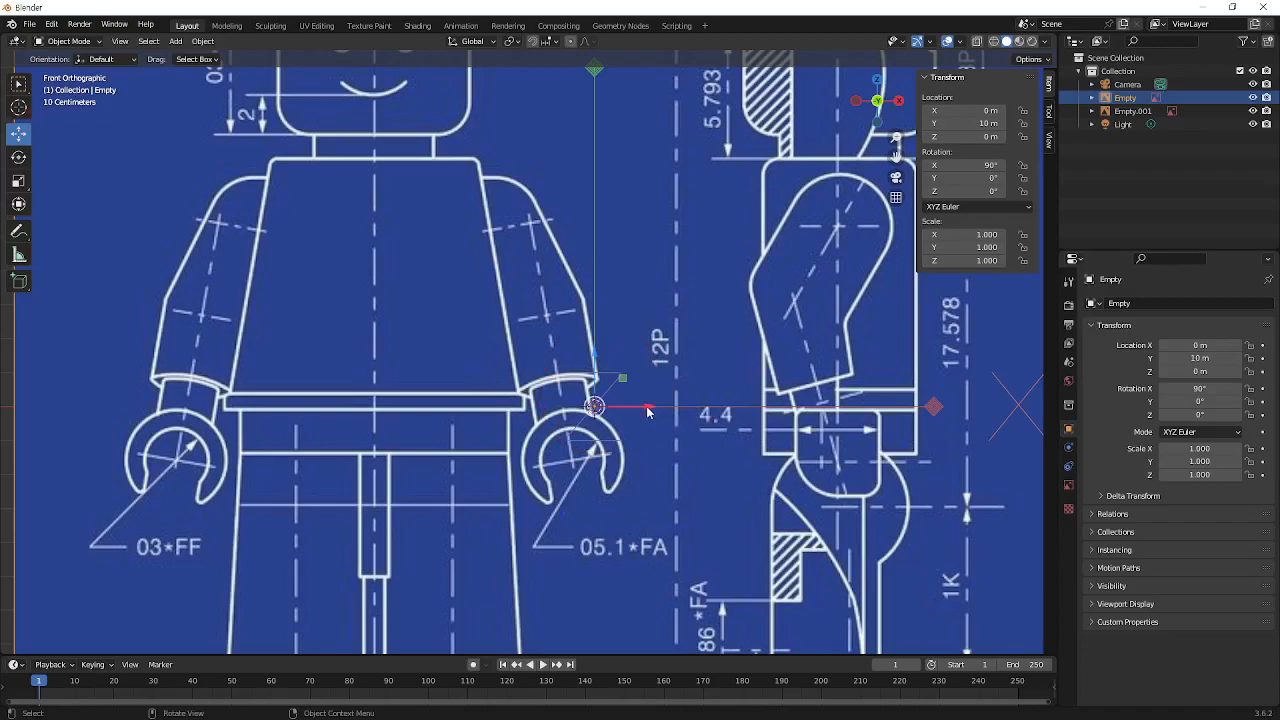
pyautogui.moveTo(646, 412); pyautogui.dragTo(867, 437)
# Toggle the origins-only transform option twice and try moving the front blueprint image along X
pyautogui.click(1030, 59)
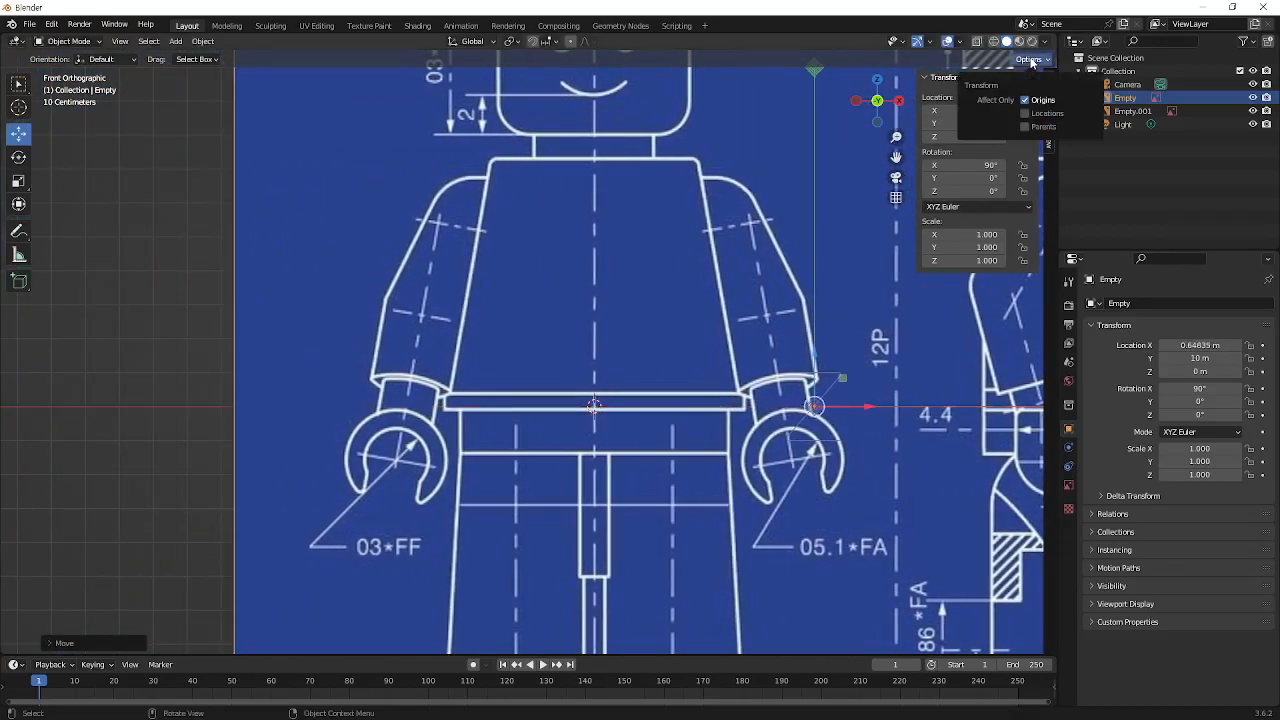
pyautogui.click(1024, 100)
pyautogui.click(1023, 100)
pyautogui.moveTo(843, 383); pyautogui.dragTo(738, 305)
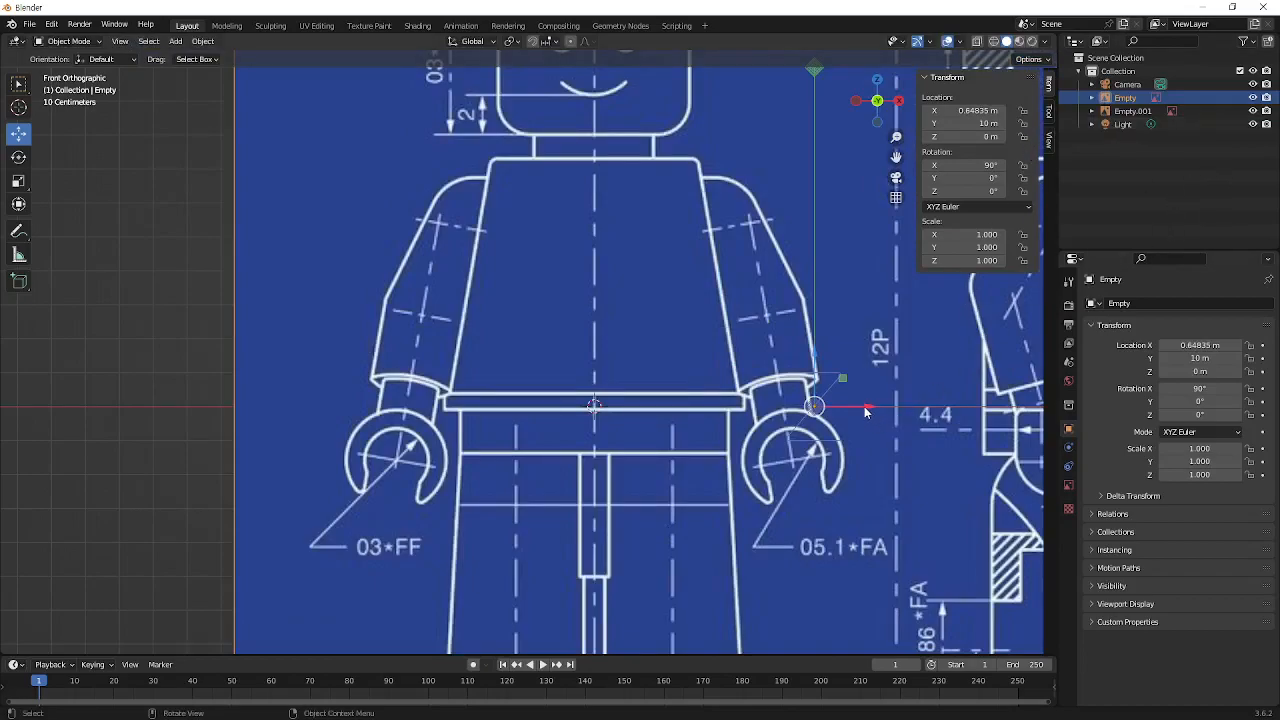
pyautogui.moveTo(864, 406); pyautogui.dragTo(864, 433)
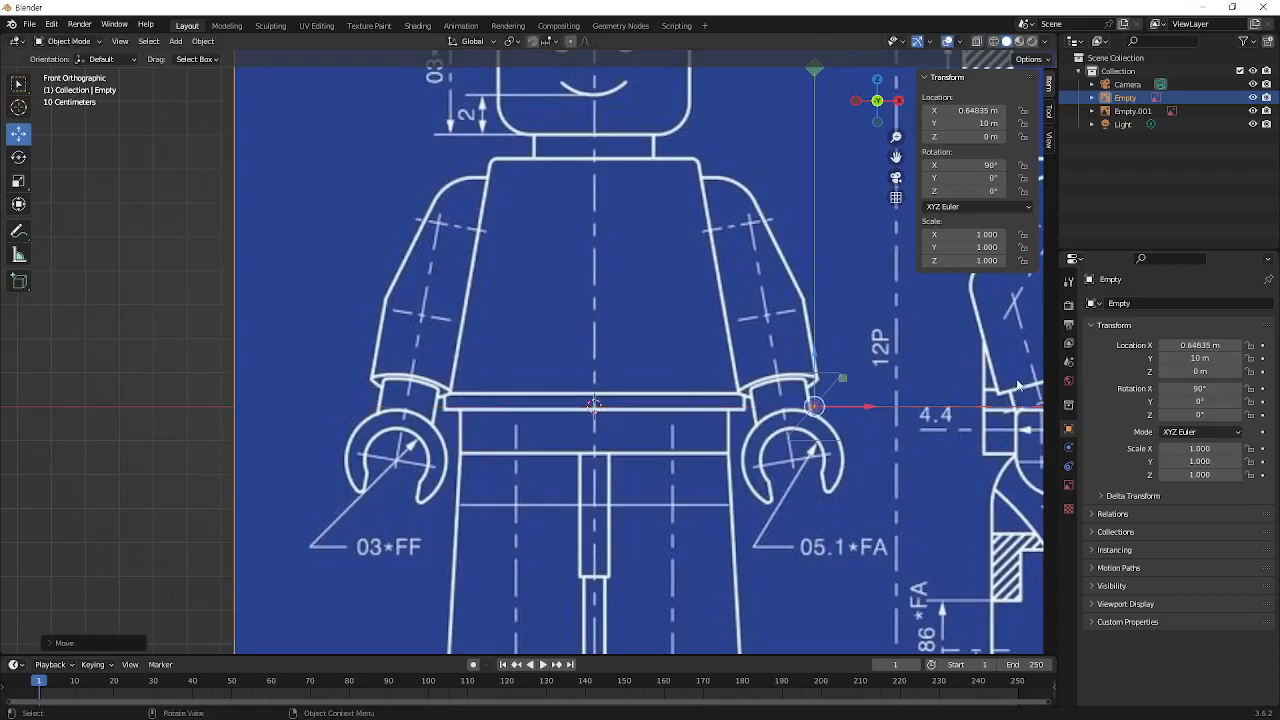
# Turn off the origins-only transform option, deselect the front blueprint image and select it again
pyautogui.click(1043, 66)
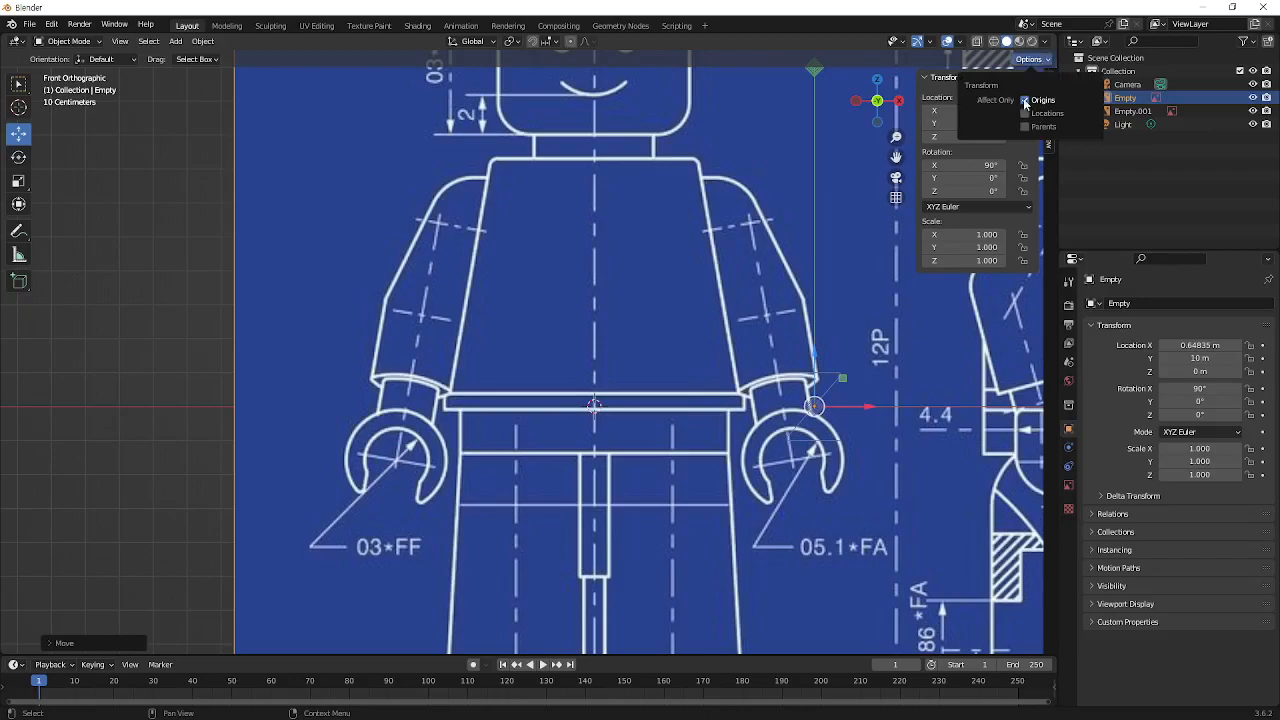
pyautogui.click(1045, 67)
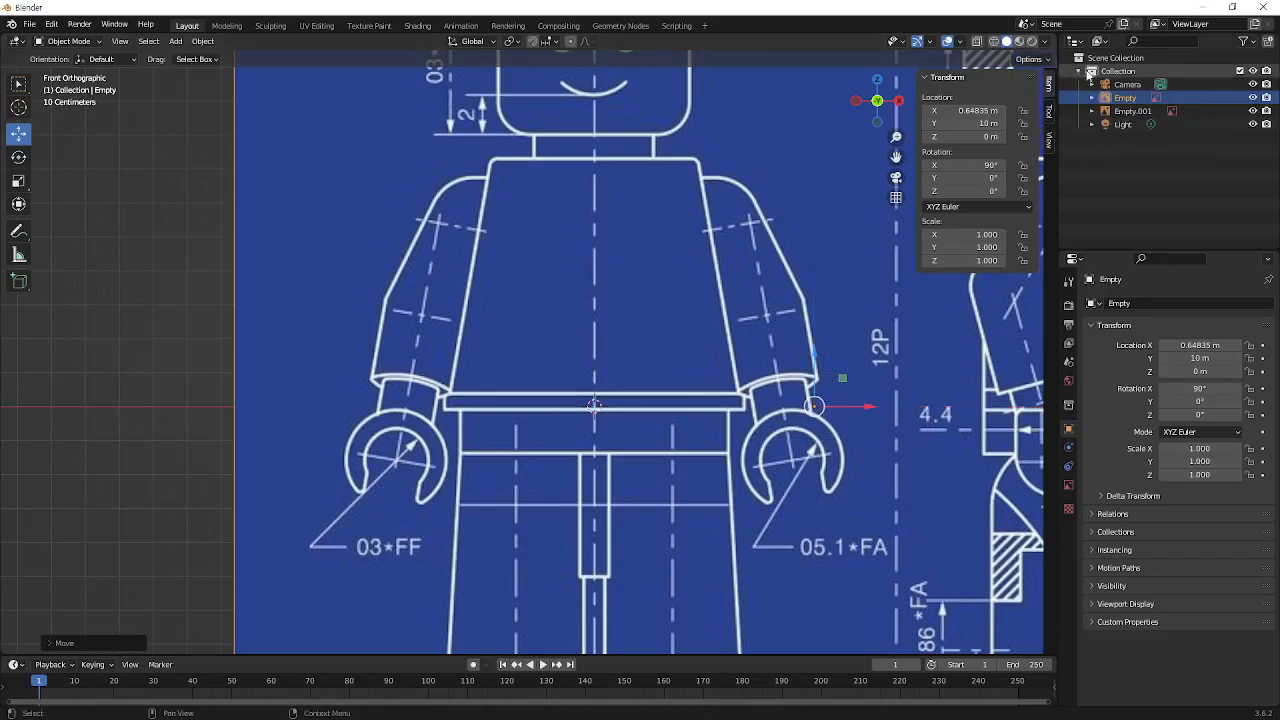
pyautogui.click(1045, 67)
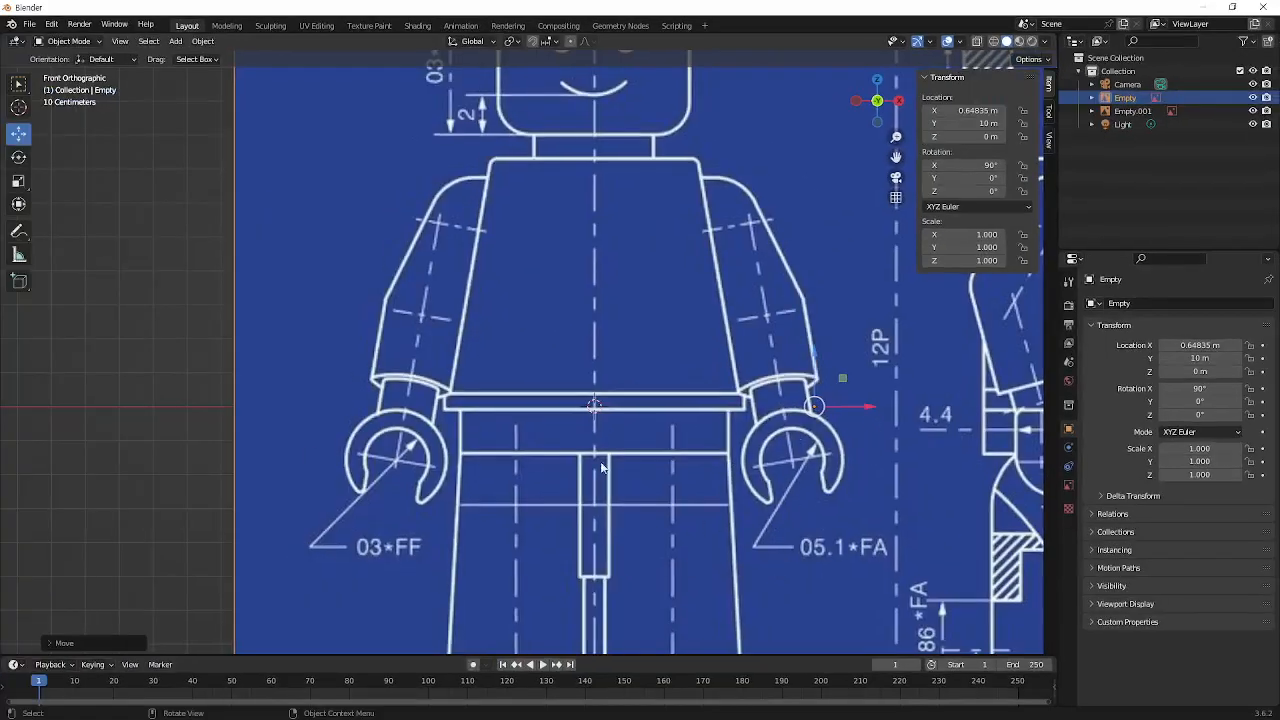
pyautogui.click(108, 195)
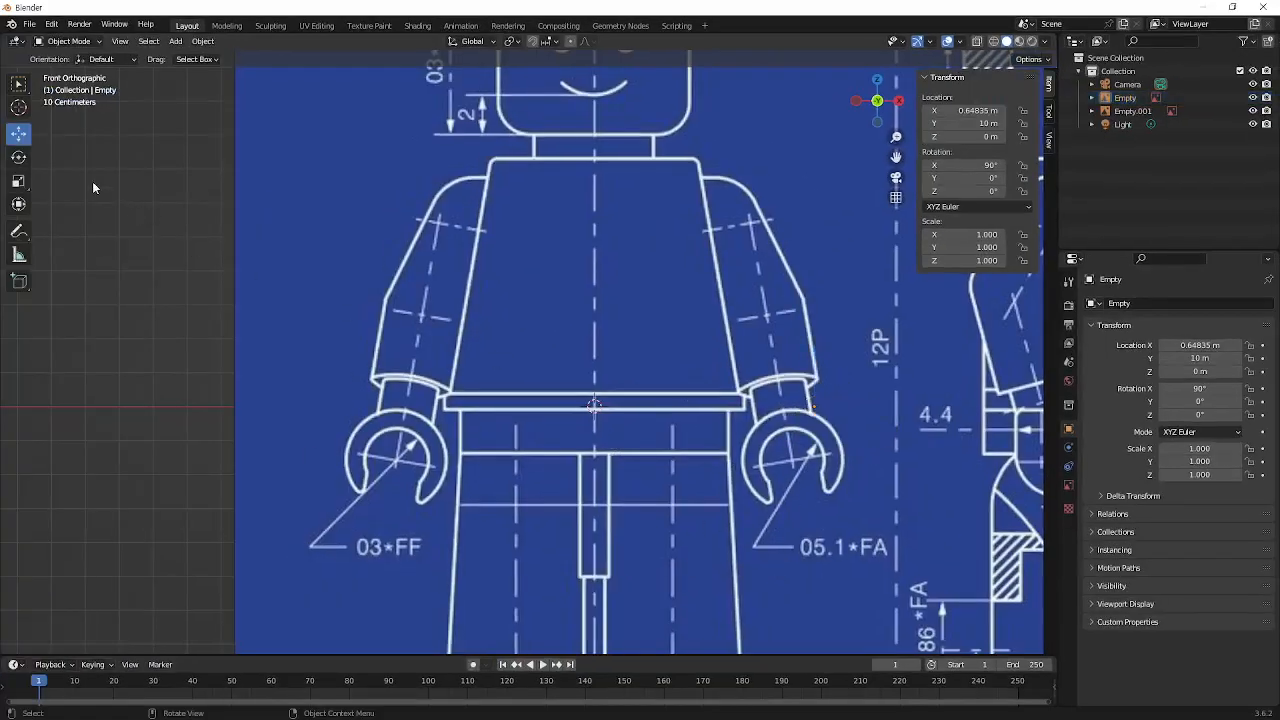
pyautogui.click(464, 184)
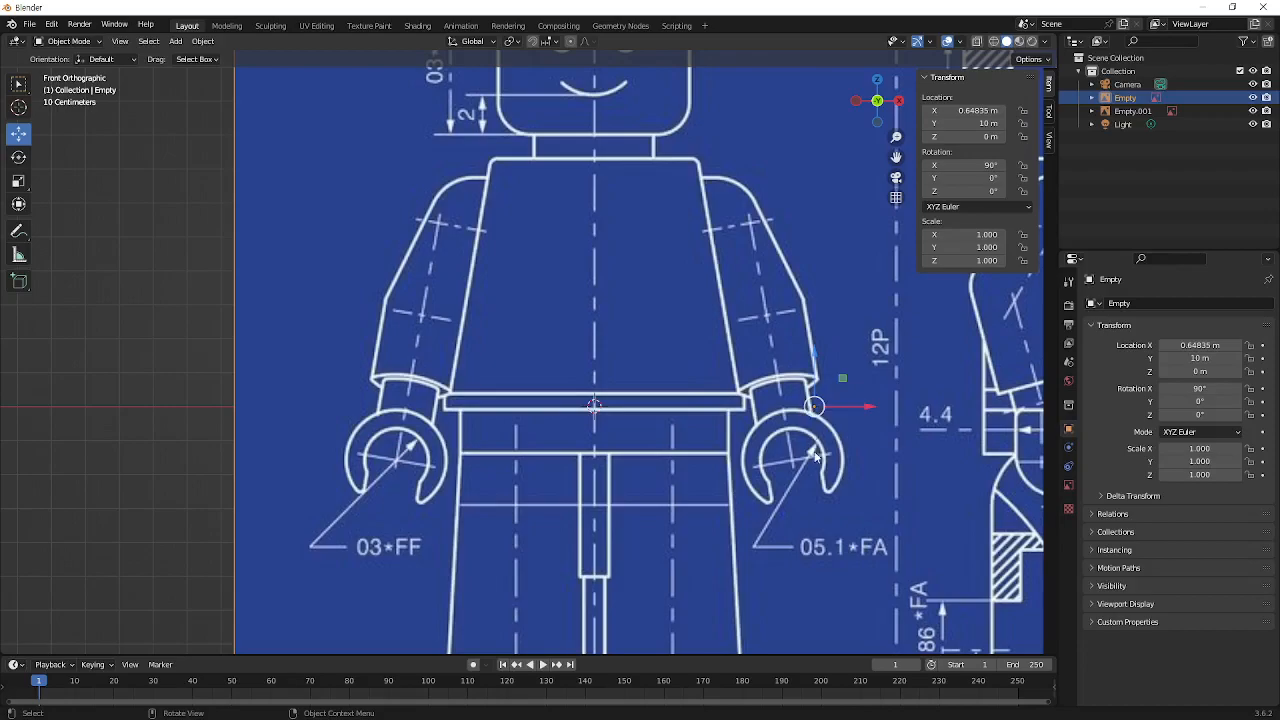
# Try shifting the deselected front blueprint picture sideways away from its object origin, and restore its placement
pyautogui.scroll(-5, 206, 377)
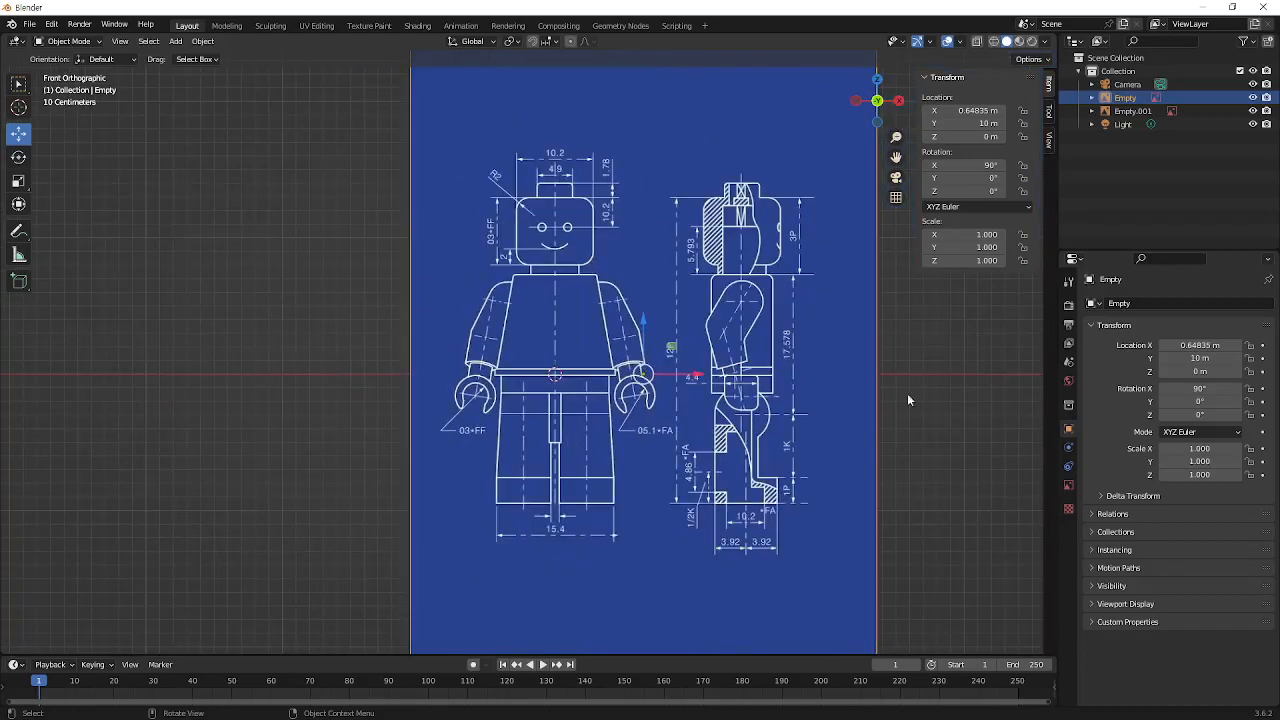
pyautogui.hotkey('alt', 'a')
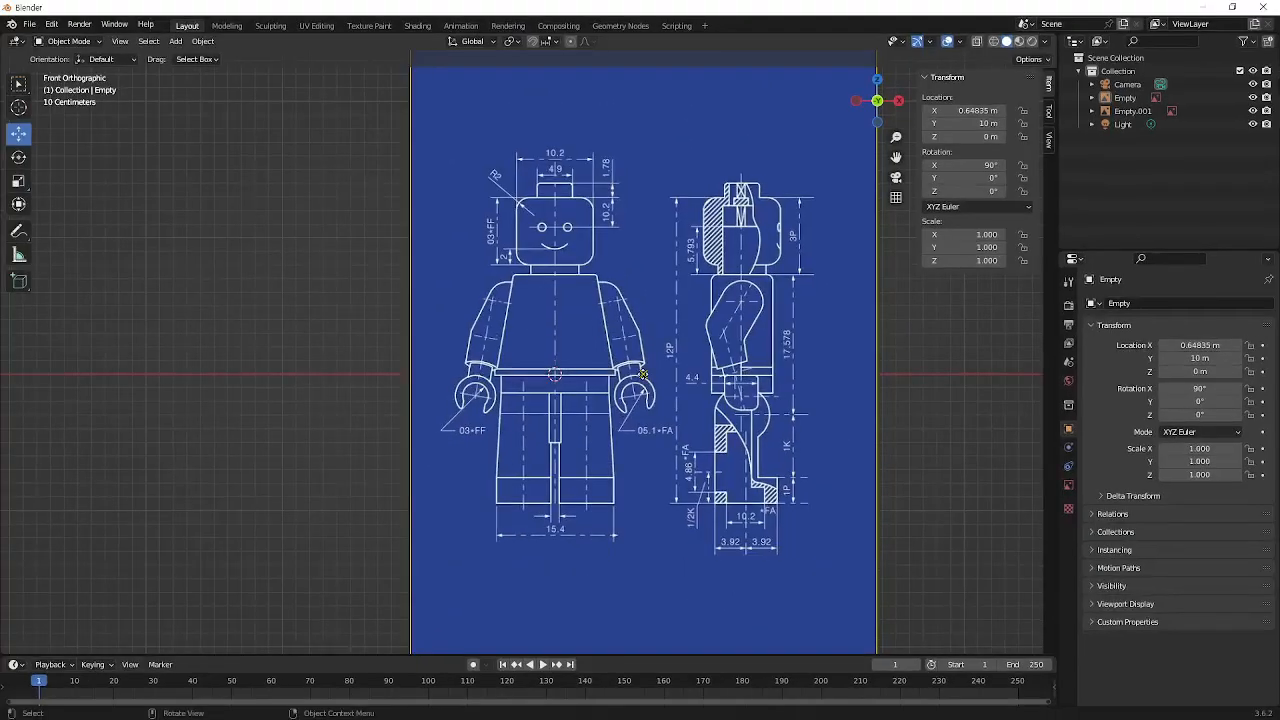
pyautogui.press('g')
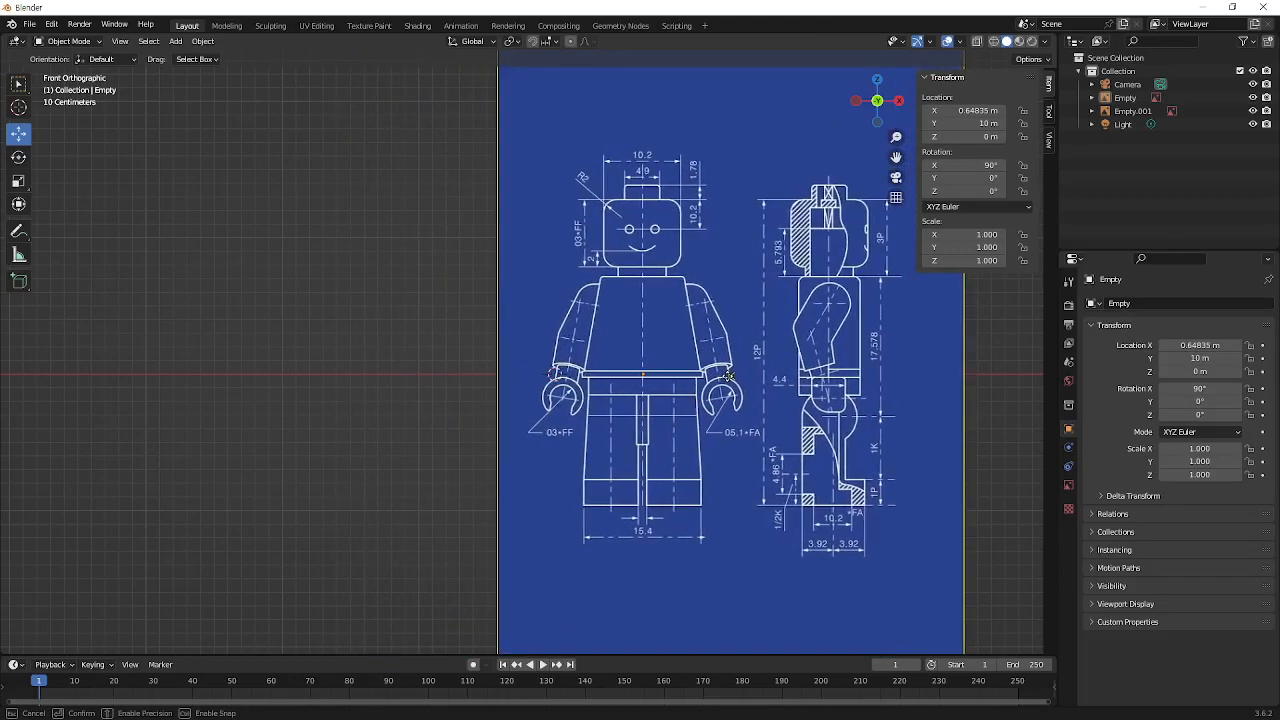
pyautogui.click(729, 375)
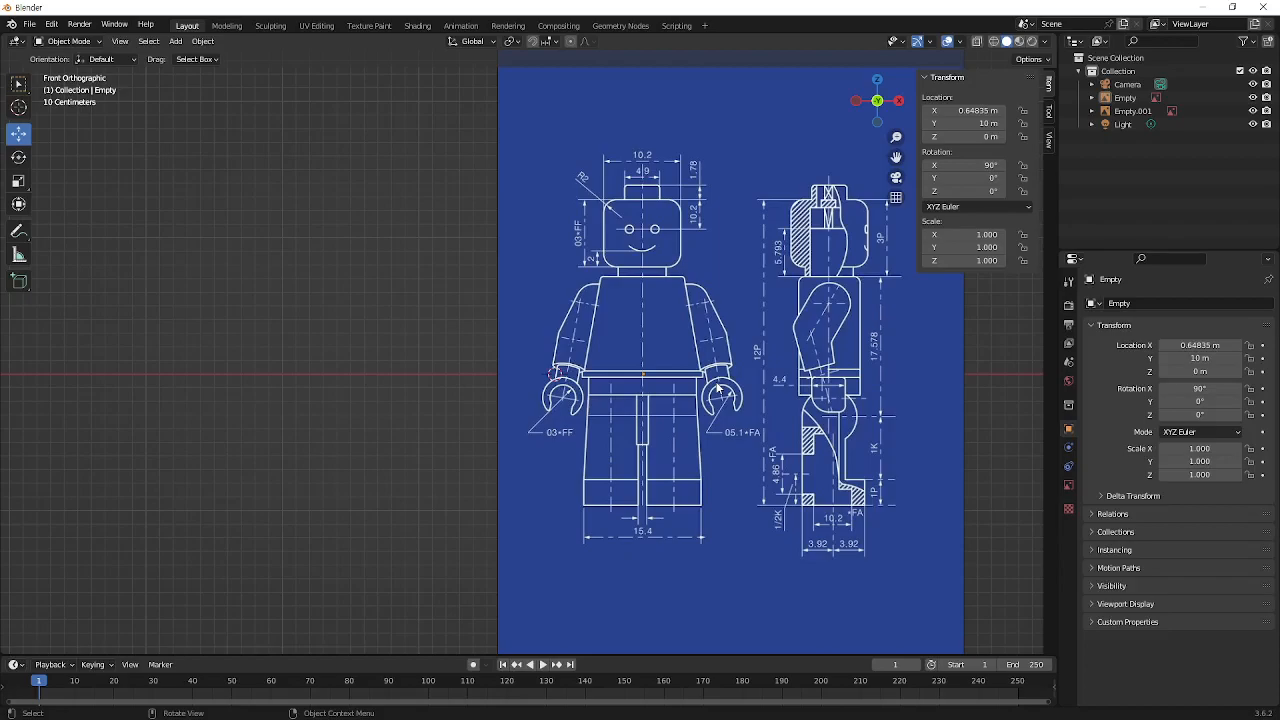
pyautogui.moveTo(717, 390); pyautogui.dragTo(630, 390)
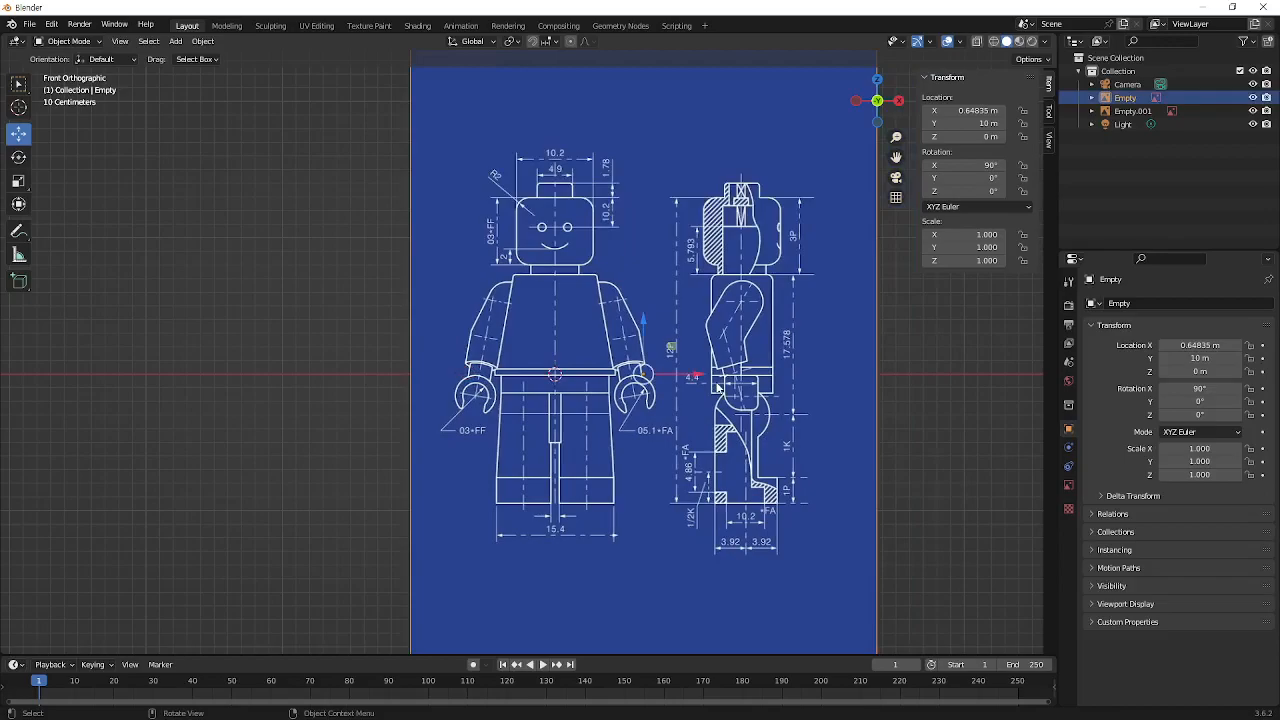
# Examine closely how the front figure's dashed centreline lines up with the 3D cursor at the origin
pyautogui.scroll(6, 506, 441)
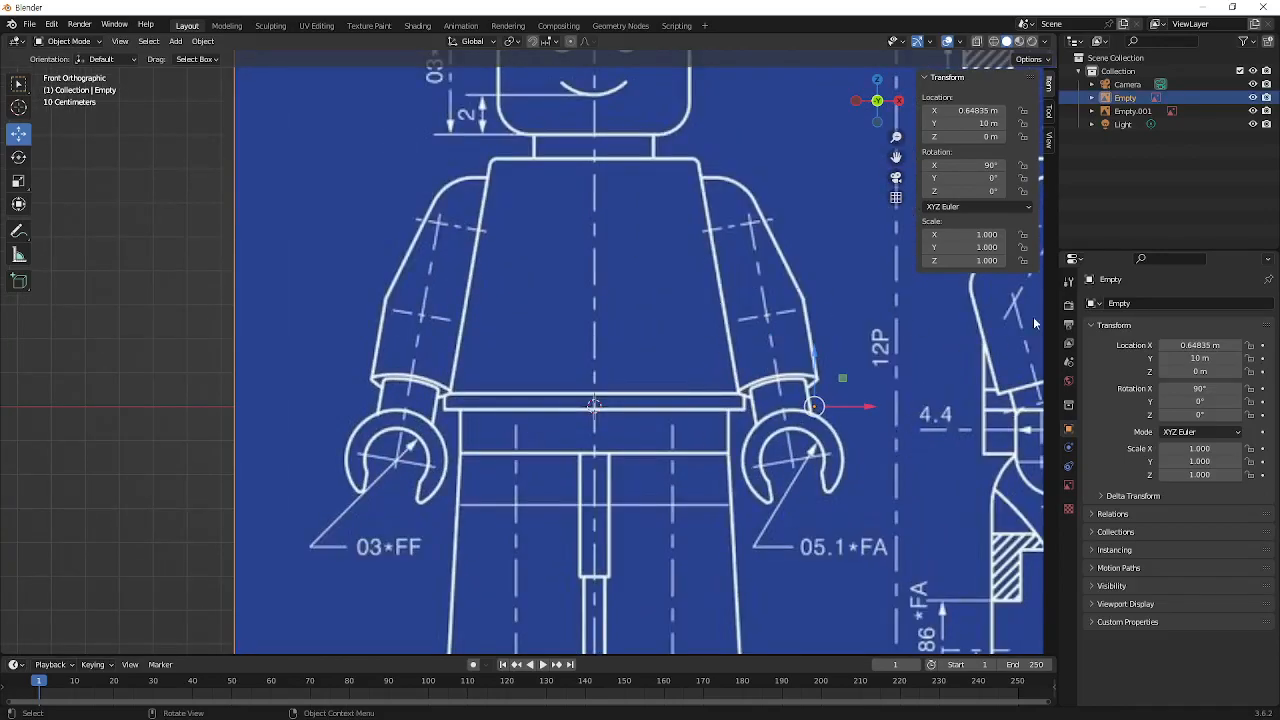
pyautogui.scroll(1, 761, 505)
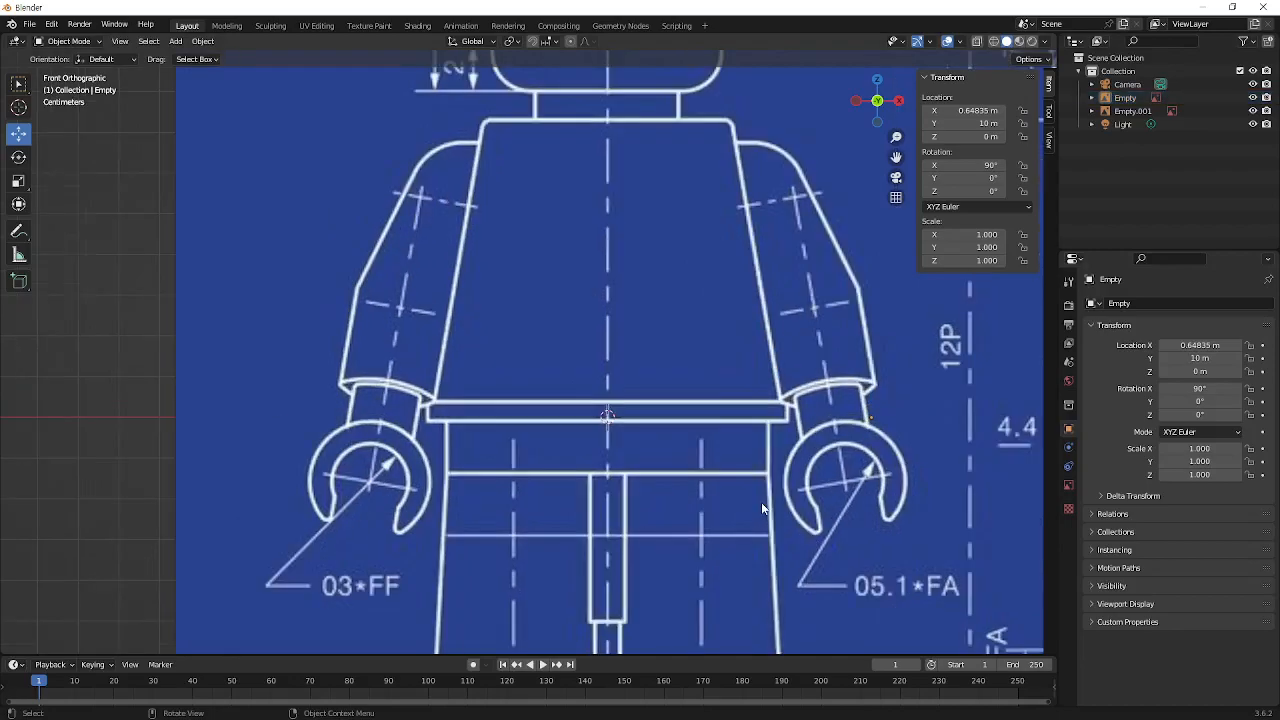
pyautogui.scroll(3, 761, 502)
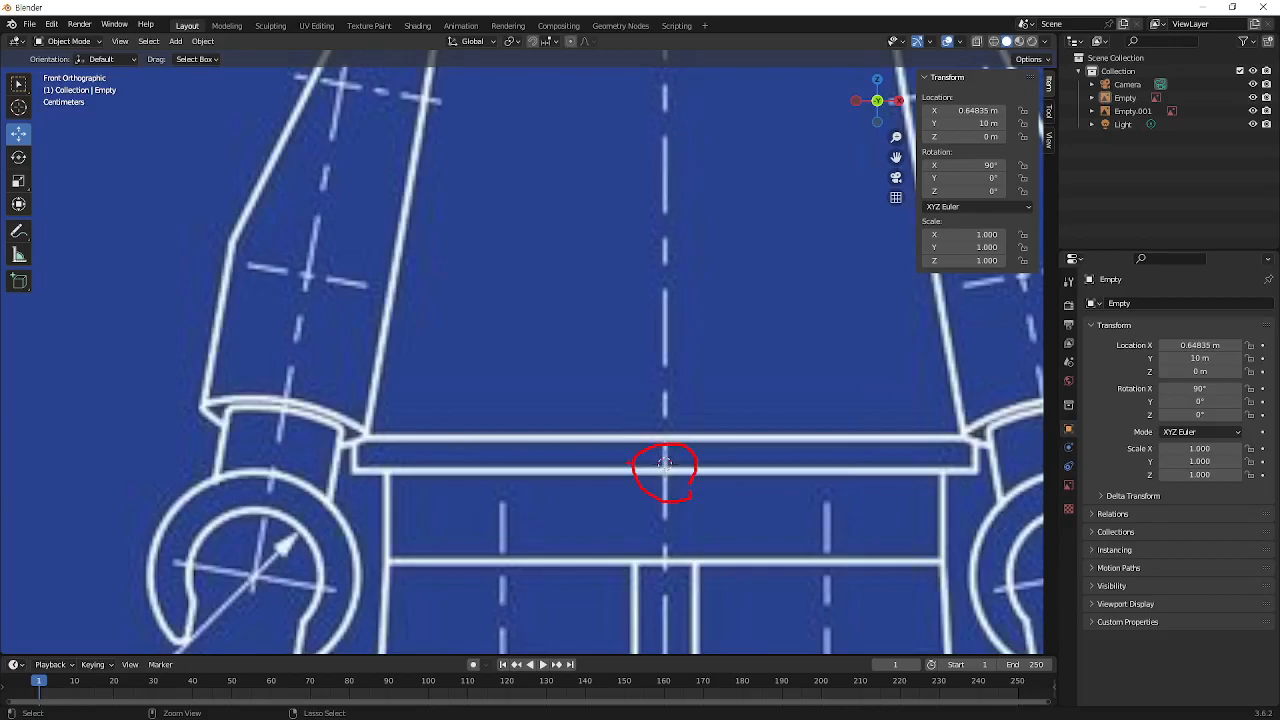
pyautogui.scroll(-5, 779, 509)
pyautogui.moveTo(779, 509)
pyautogui.mouseDown(button='middle')
pyautogui.moveTo(683, 497)
pyautogui.moveTo(788, 523)
pyautogui.moveTo(774, 521)
pyautogui.mouseUp(button='middle')
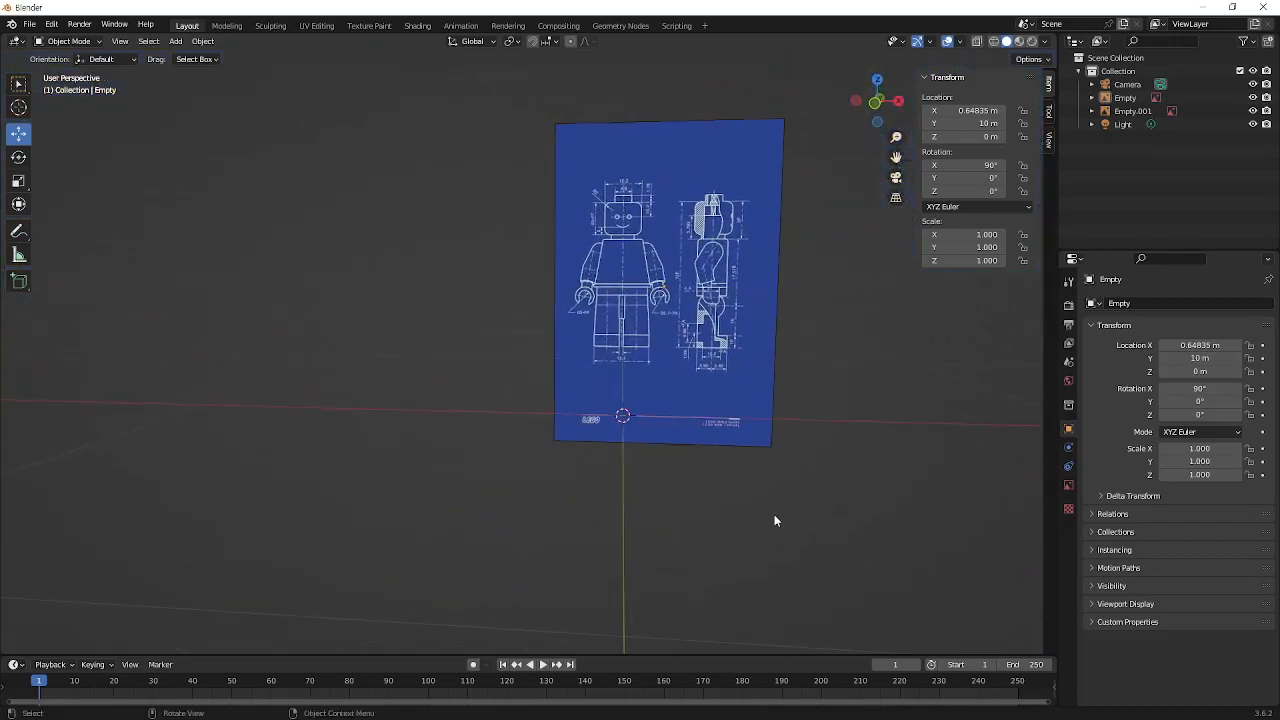
# Reselect the front blueprint image in the front view and fine-adjust it along X to keep the torso centreline on the origin
pyautogui.press('KP_1')
pyautogui.click(763, 457)
pyautogui.scroll(-2, 762, 457)
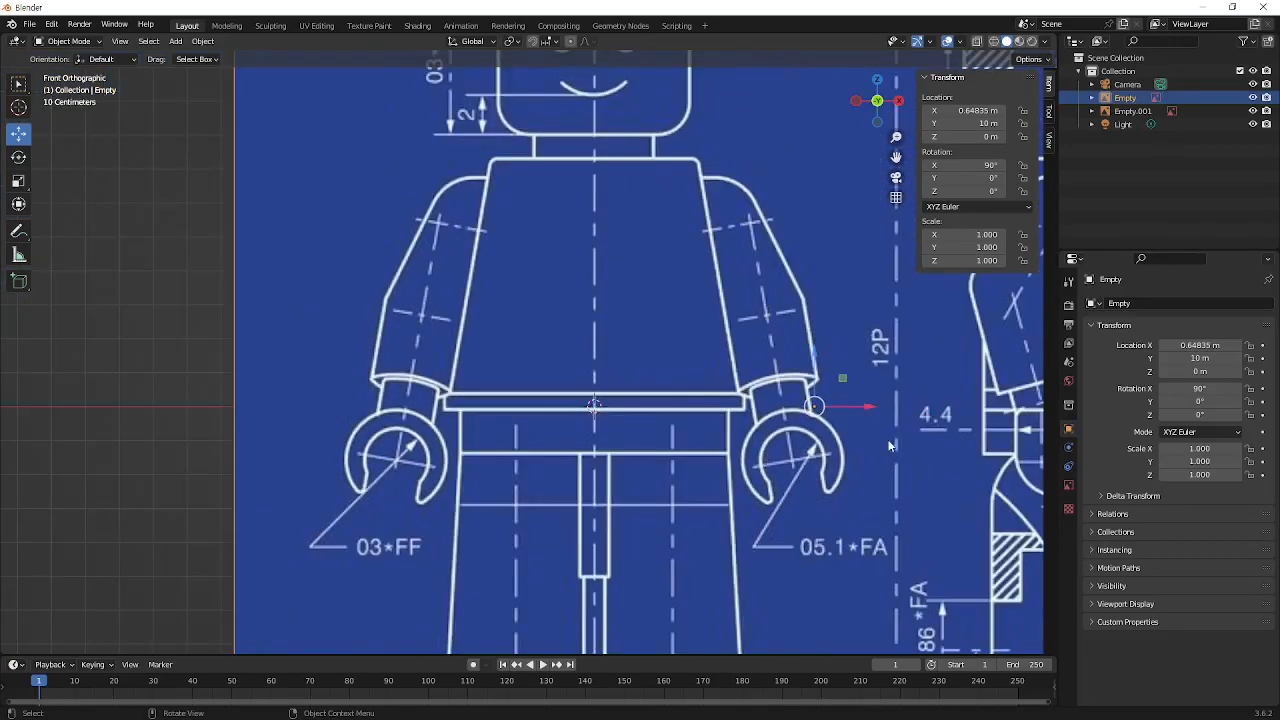
pyautogui.moveTo(865, 407); pyautogui.dragTo(860, 444)
pyautogui.scroll(5, 625, 460)
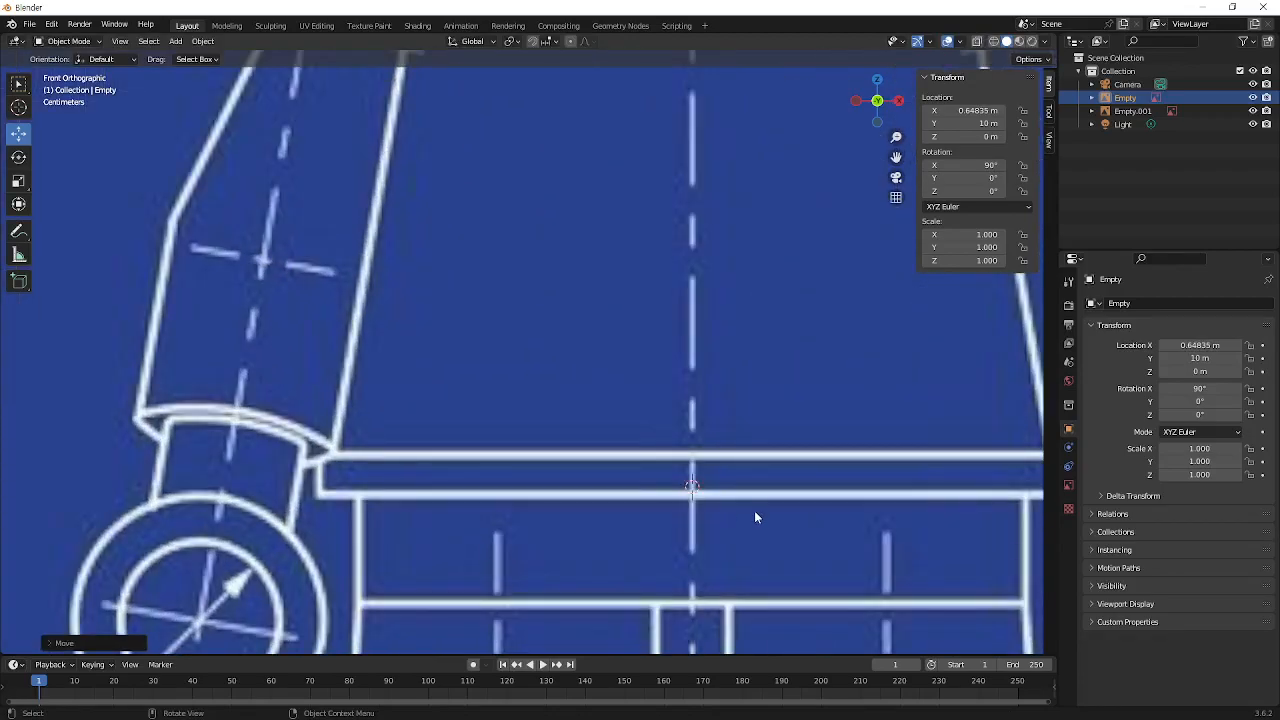
# Fine-adjust the front blueprint image along X to 0.64756 m, centring the figure on the origin, and switch to the right orthographic view
pyautogui.press('g')
pyautogui.press('x')
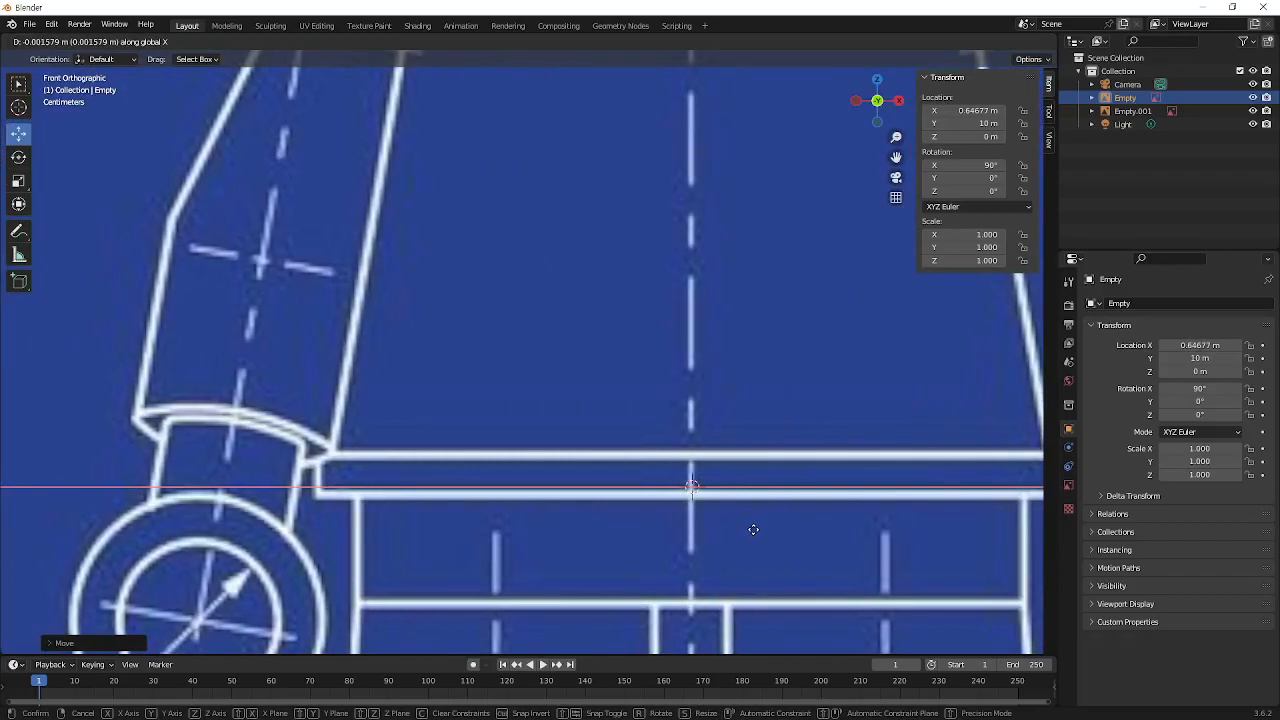
pyautogui.click(755, 533)
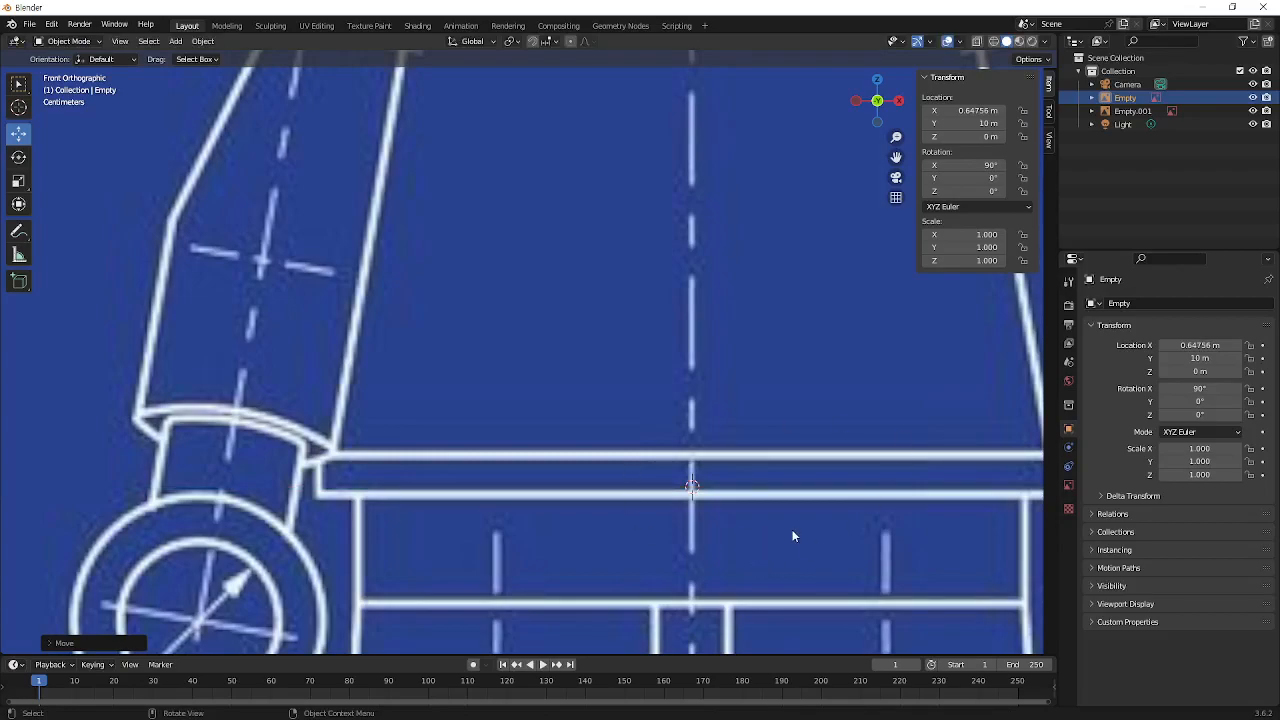
pyautogui.scroll(-5, 792, 536)
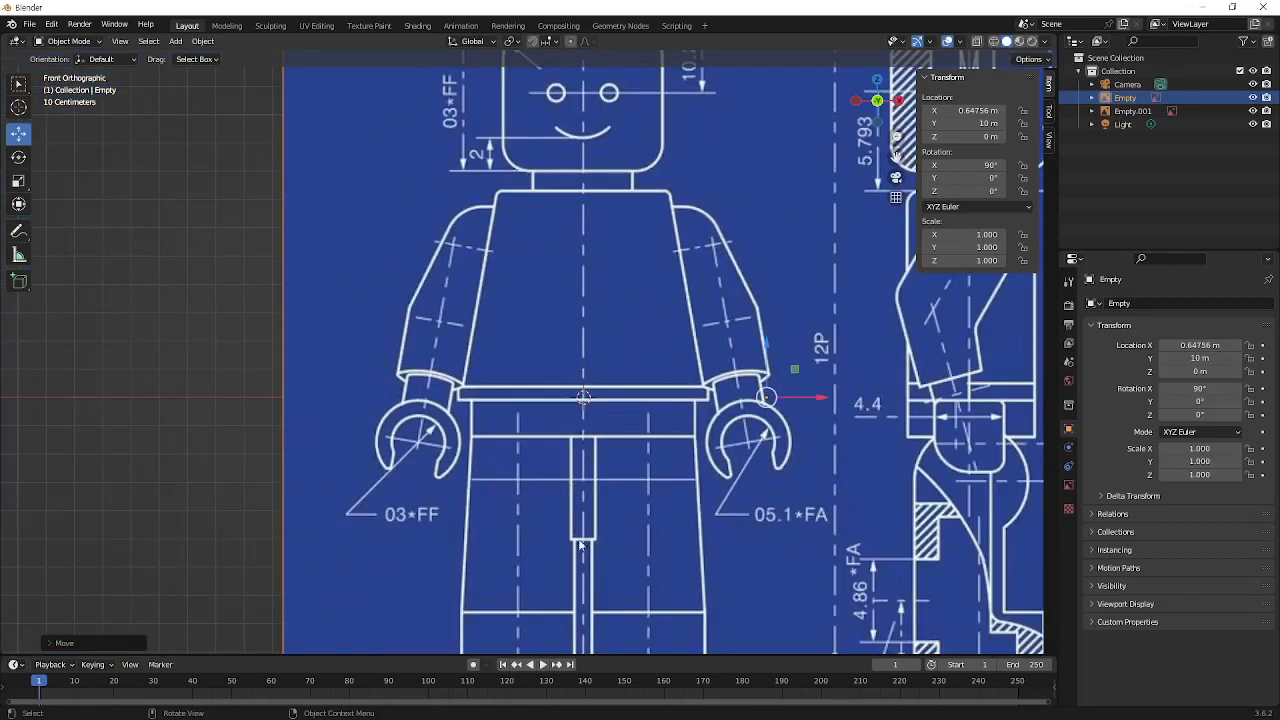
pyautogui.scroll(-2, 731, 402)
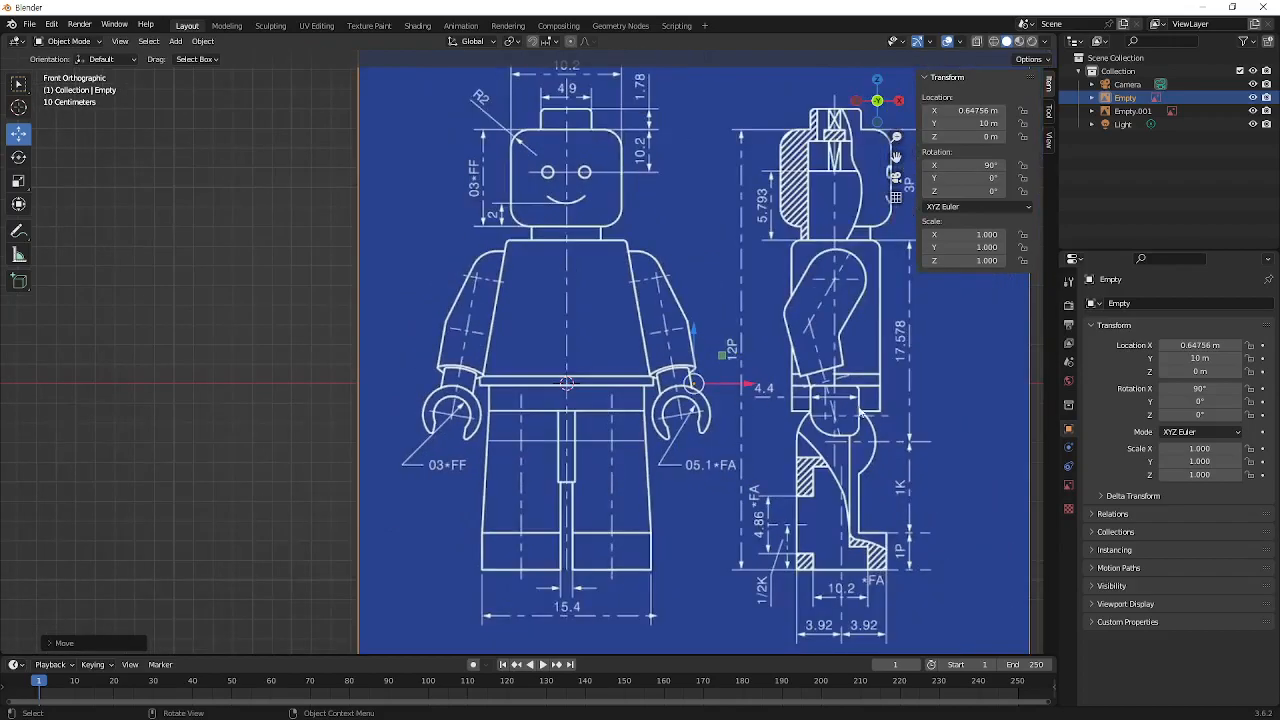
pyautogui.press('KP_3')
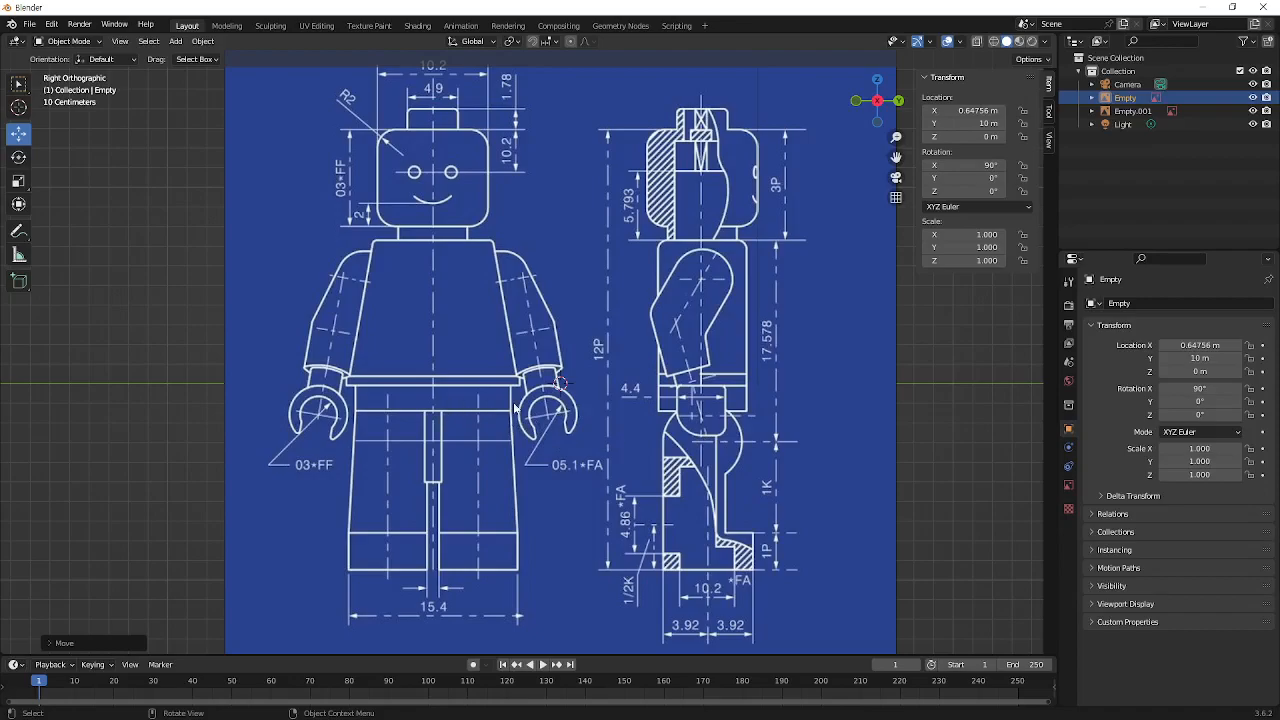
pyautogui.scroll(2, 515, 408)
pyautogui.scroll(1, 515, 408)
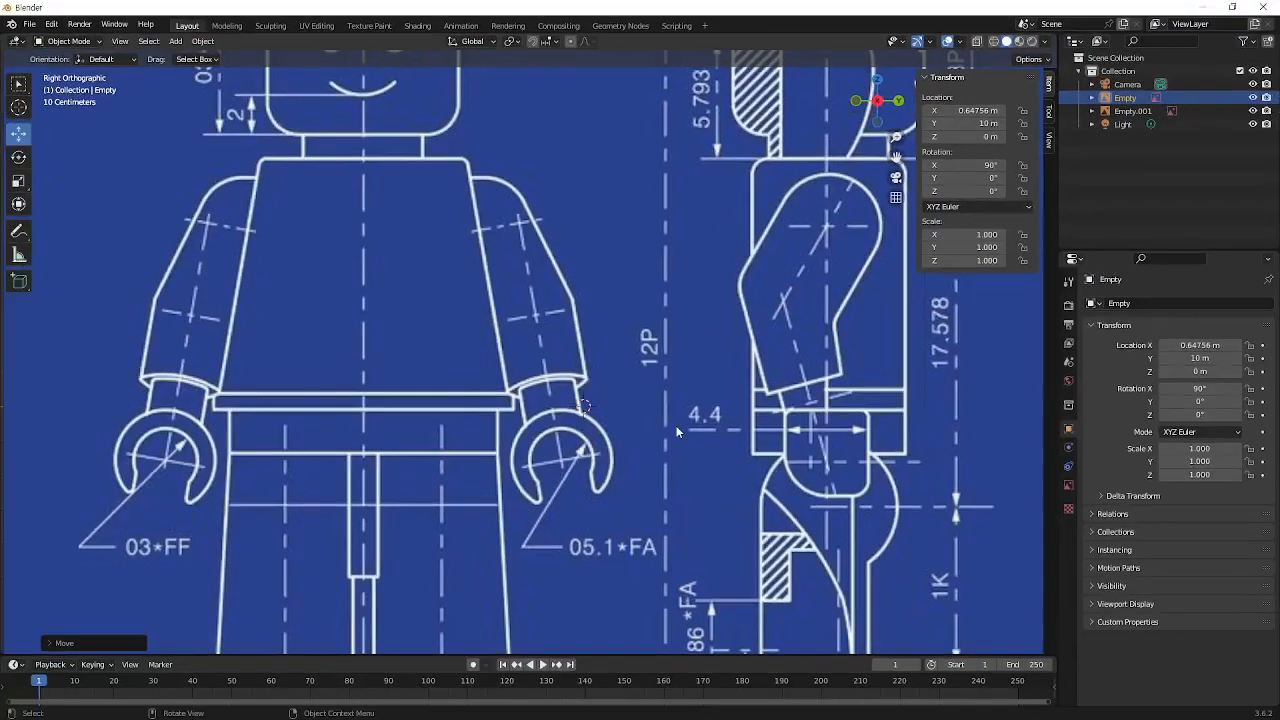
pyautogui.press('g')
pyautogui.press('y')
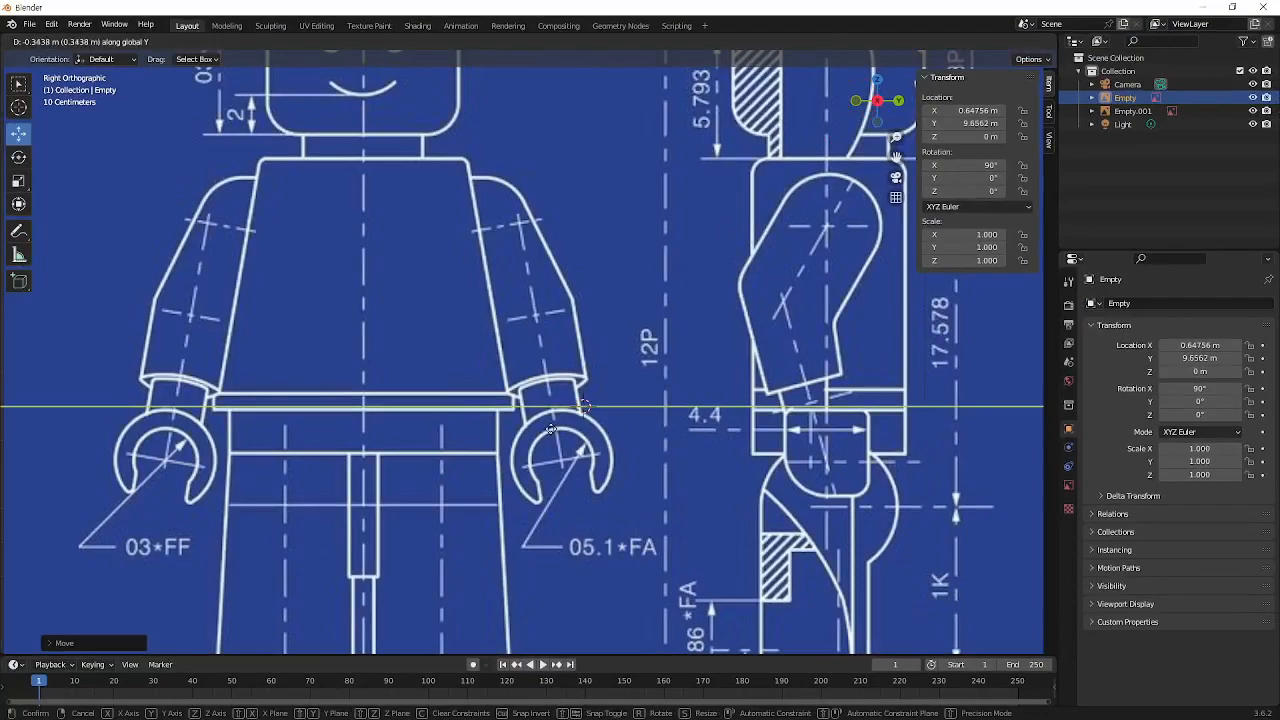
pyautogui.rightClick(769, 476)
# Select the side blueprint image and move it along Y to -0.71548 m, so the side figure's centreline passes through the origin
pyautogui.click(742, 542)
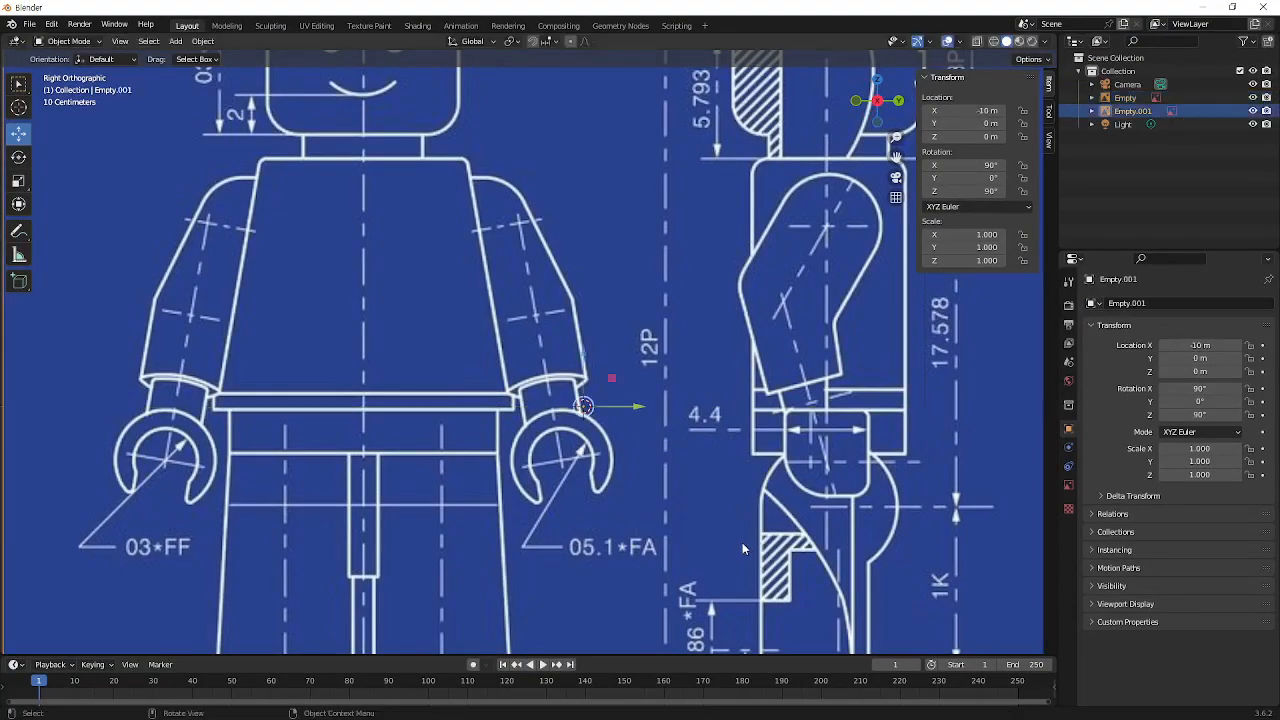
pyautogui.scroll(-4, 750, 541)
pyautogui.scroll(5, 751, 542)
pyautogui.press('g')
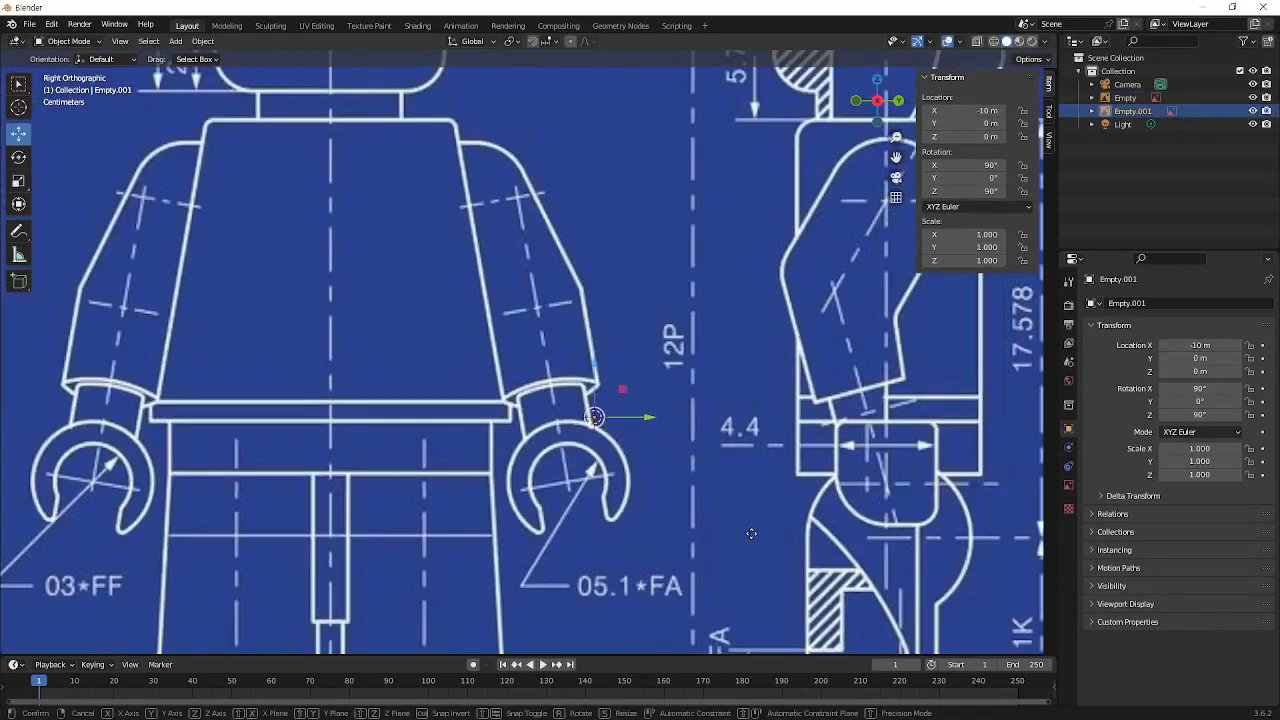
pyautogui.press('y')
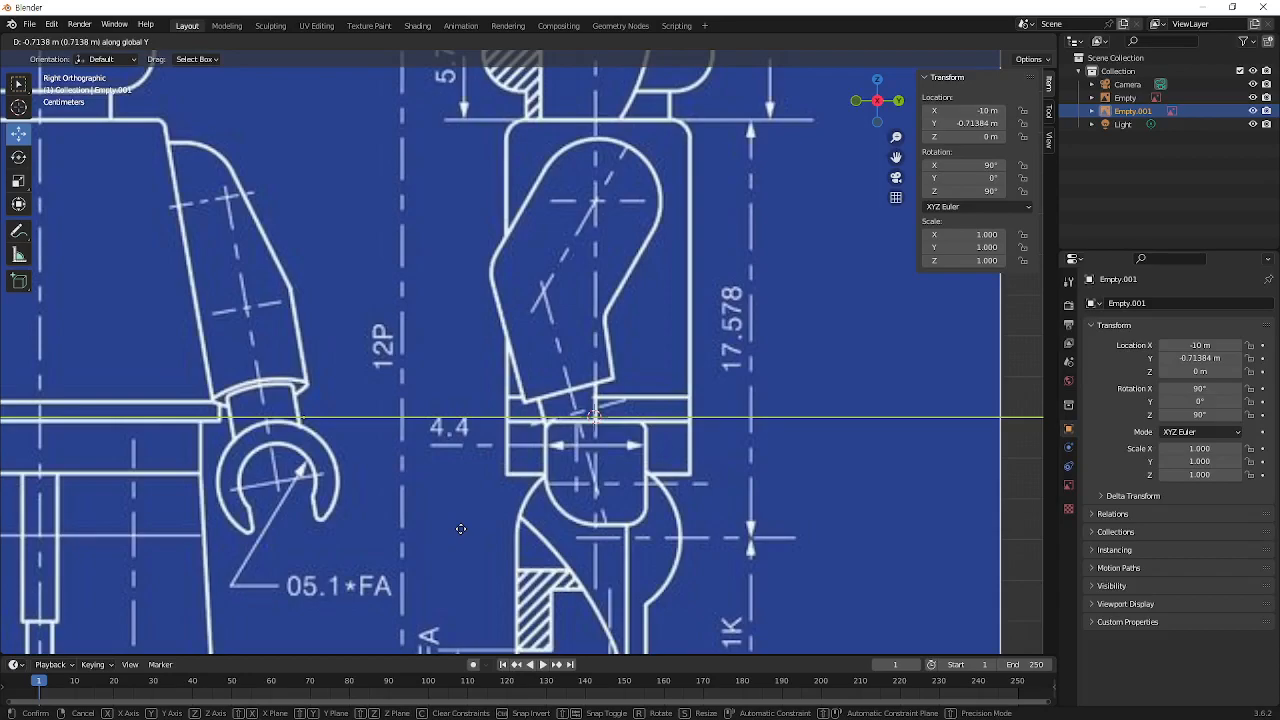
pyautogui.click(461, 528)
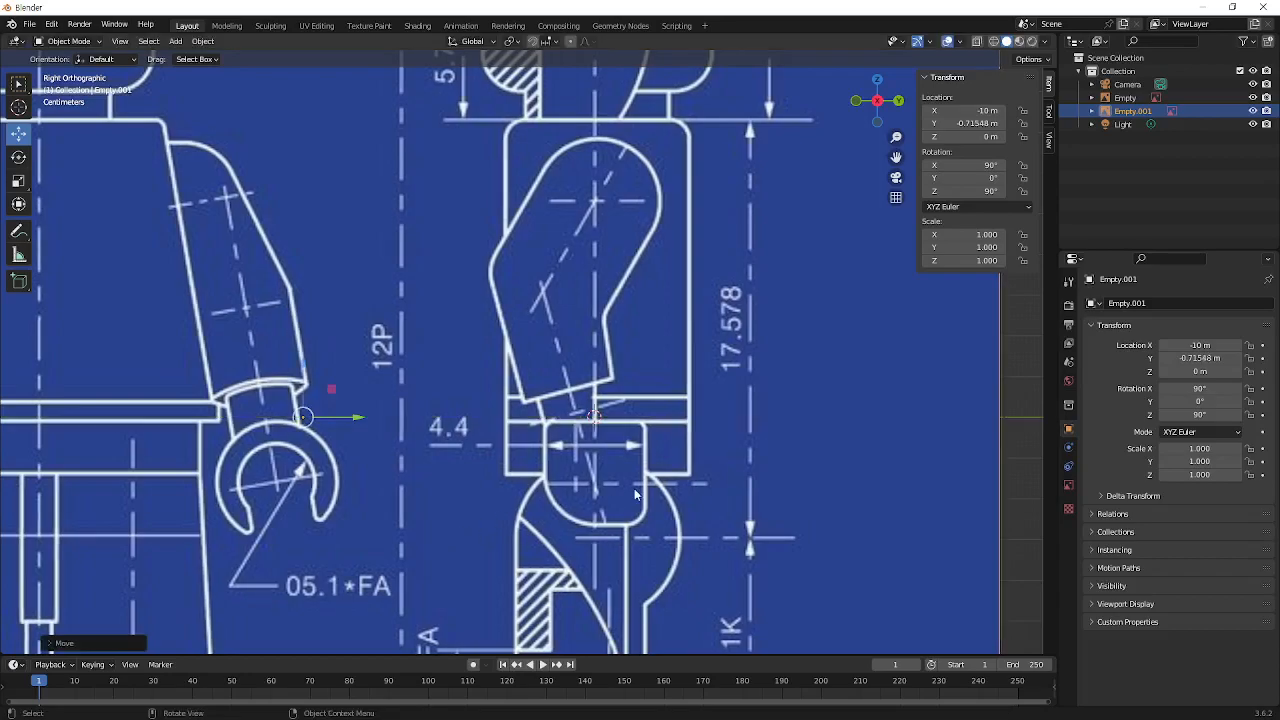
# Orbit out to a perspective overview, check the location of each blueprint image in turn, and deselect them
pyautogui.scroll(-7, 634, 490)
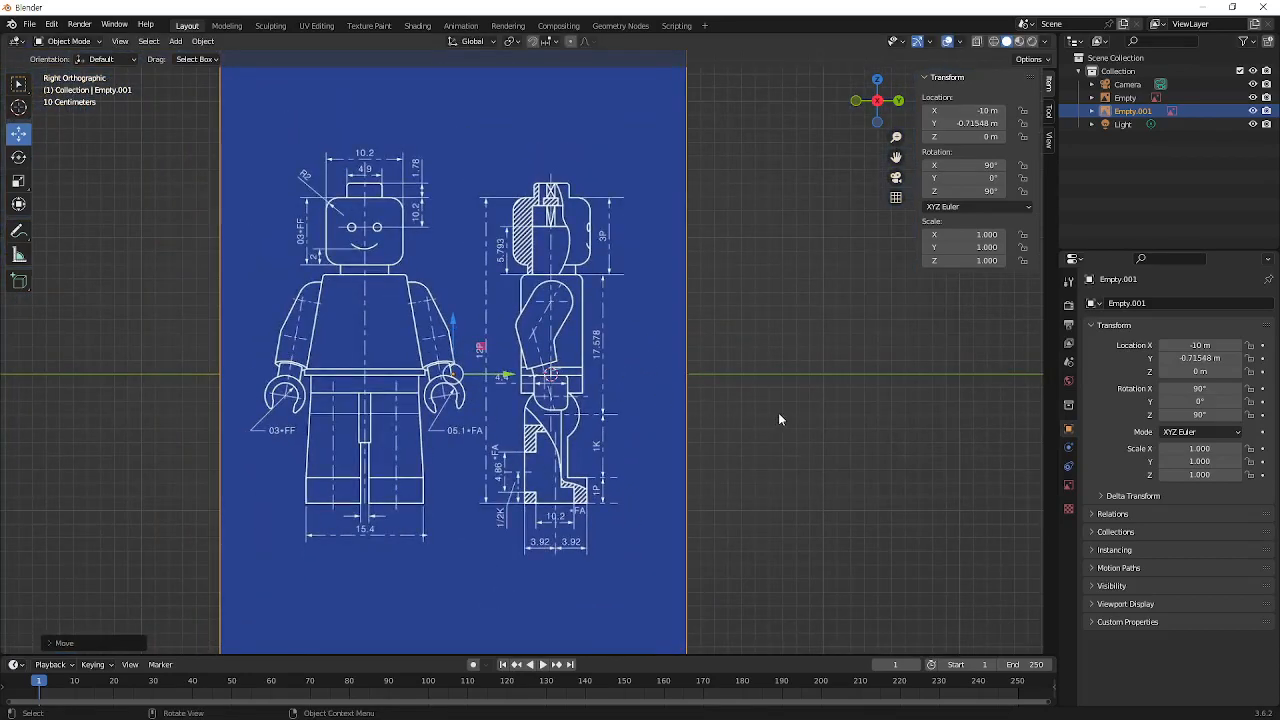
pyautogui.moveTo(631, 415)
pyautogui.mouseDown(button='middle')
pyautogui.moveTo(749, 426)
pyautogui.moveTo(617, 434)
pyautogui.moveTo(717, 409)
pyautogui.moveTo(672, 417)
pyautogui.moveTo(726, 437)
pyautogui.moveTo(726, 409)
pyautogui.moveTo(615, 396)
pyautogui.mouseUp(button='middle')
pyautogui.click(738, 240)
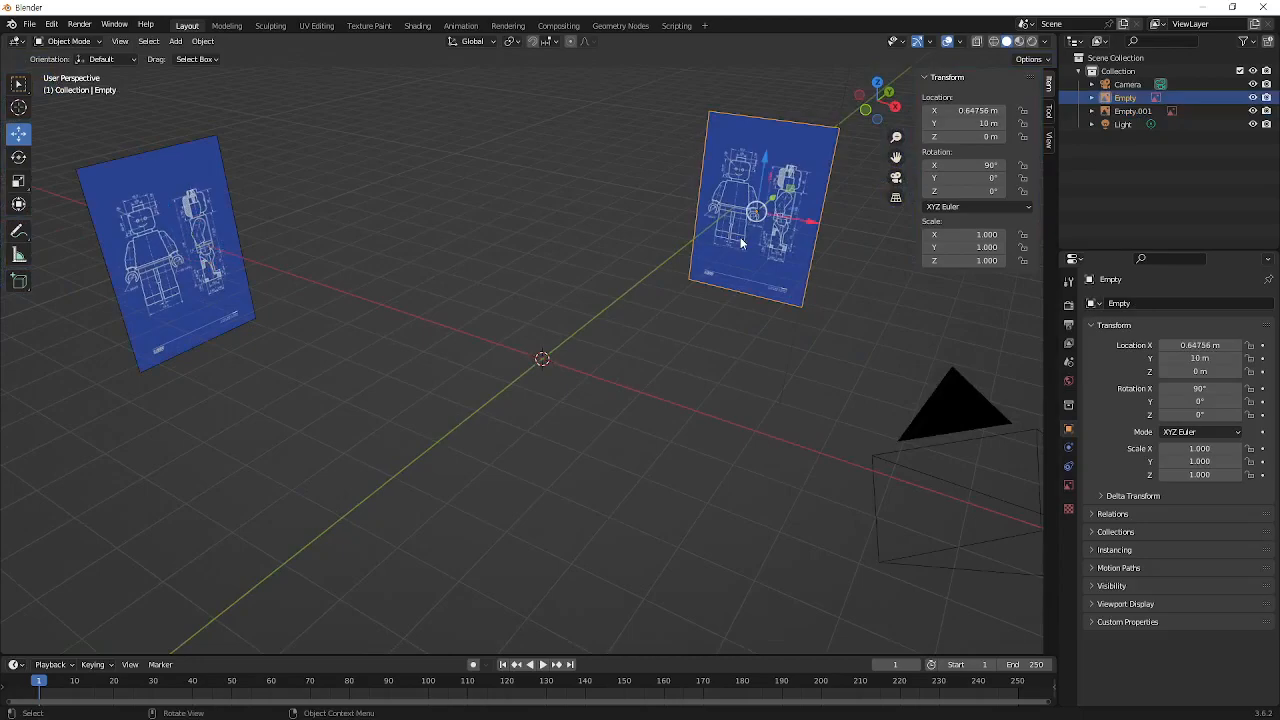
pyautogui.click(210, 298)
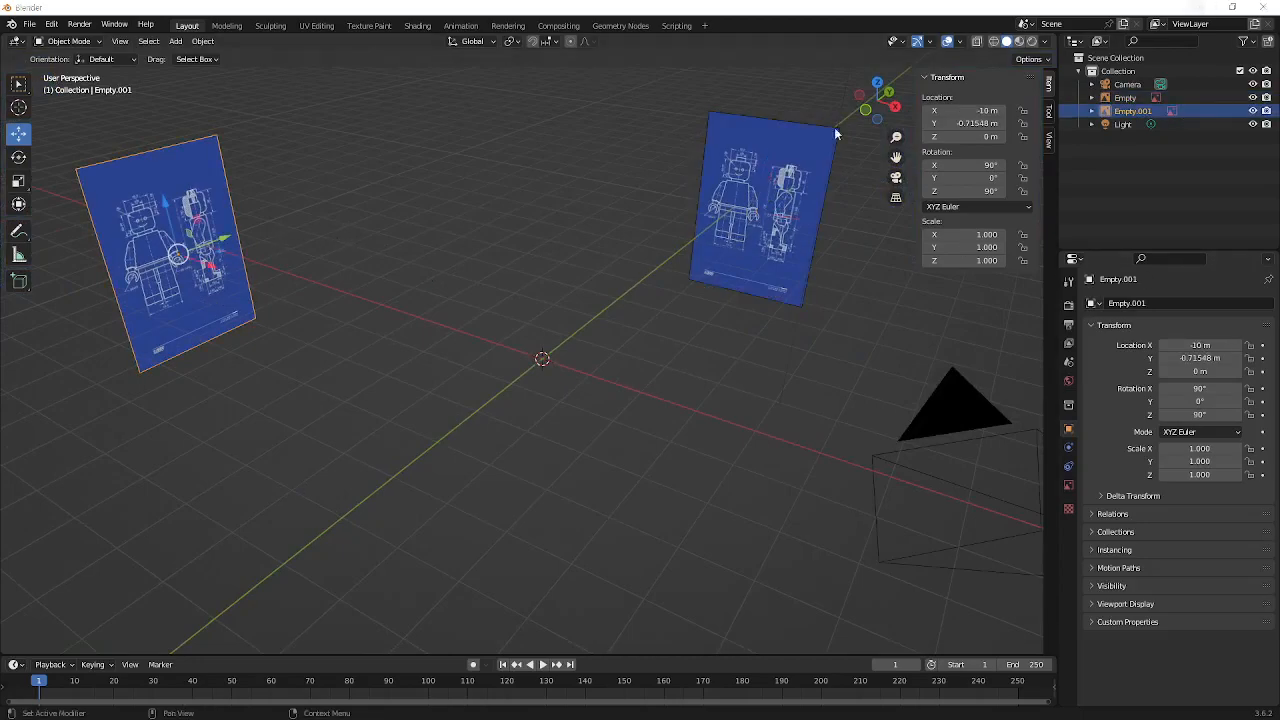
pyautogui.click(515, 443)
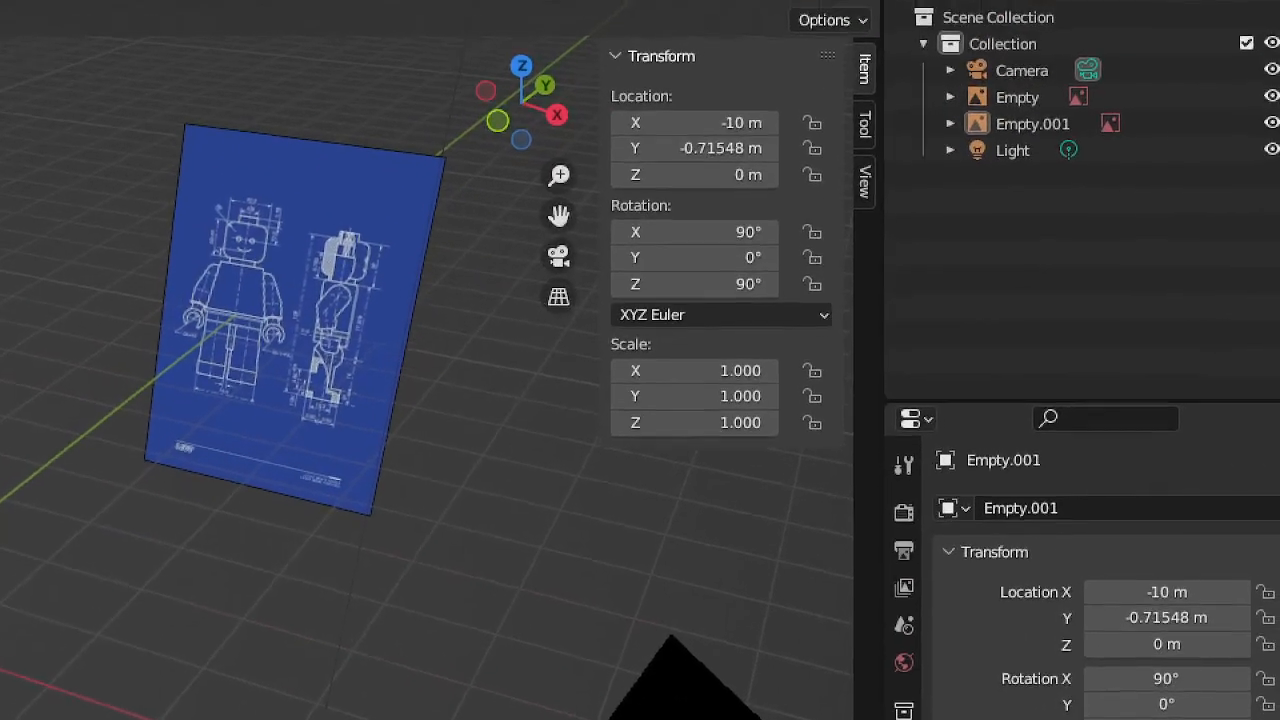
pyautogui.moveTo(1078, 244)
pyautogui.mouseDown()
pyautogui.moveTo(946, 212)
pyautogui.moveTo(972, 14)
pyautogui.moveTo(1148, 104)
pyautogui.moveTo(1146, 208)
pyautogui.mouseUp()
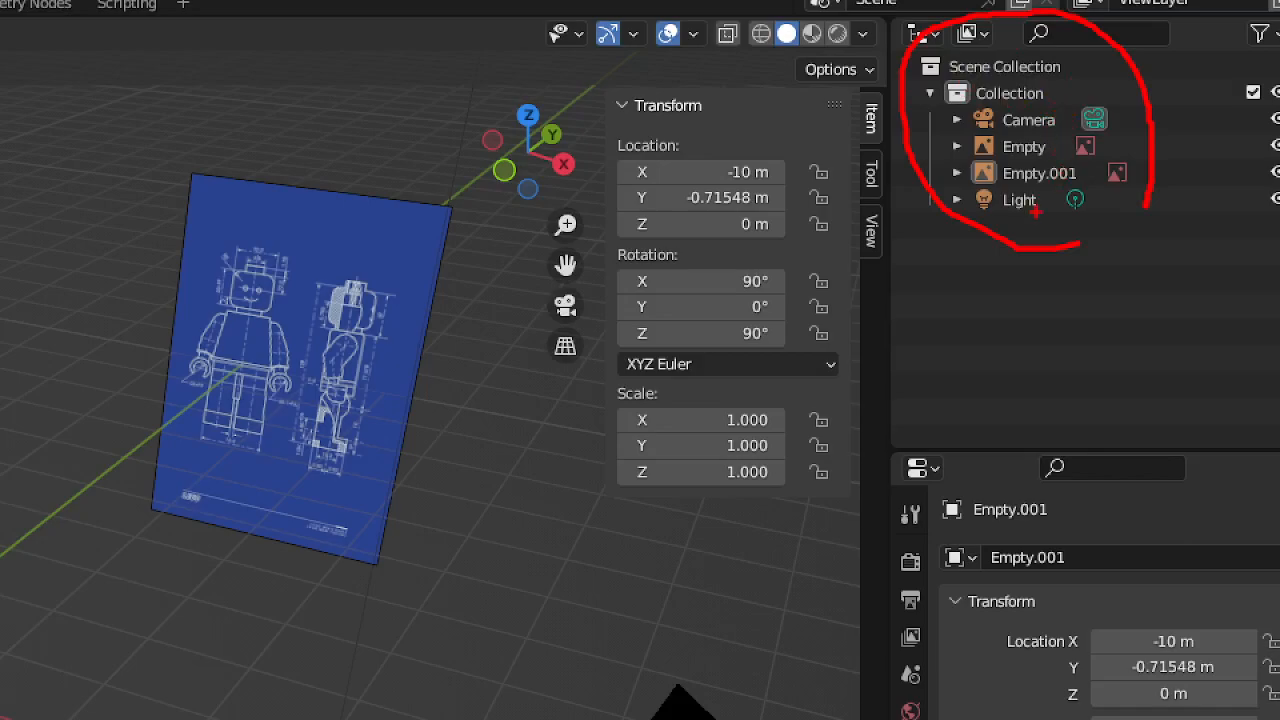
pyautogui.moveTo(960, 124)
pyautogui.mouseDown()
pyautogui.moveTo(1080, 184)
pyautogui.moveTo(1150, 195)
pyautogui.mouseUp()
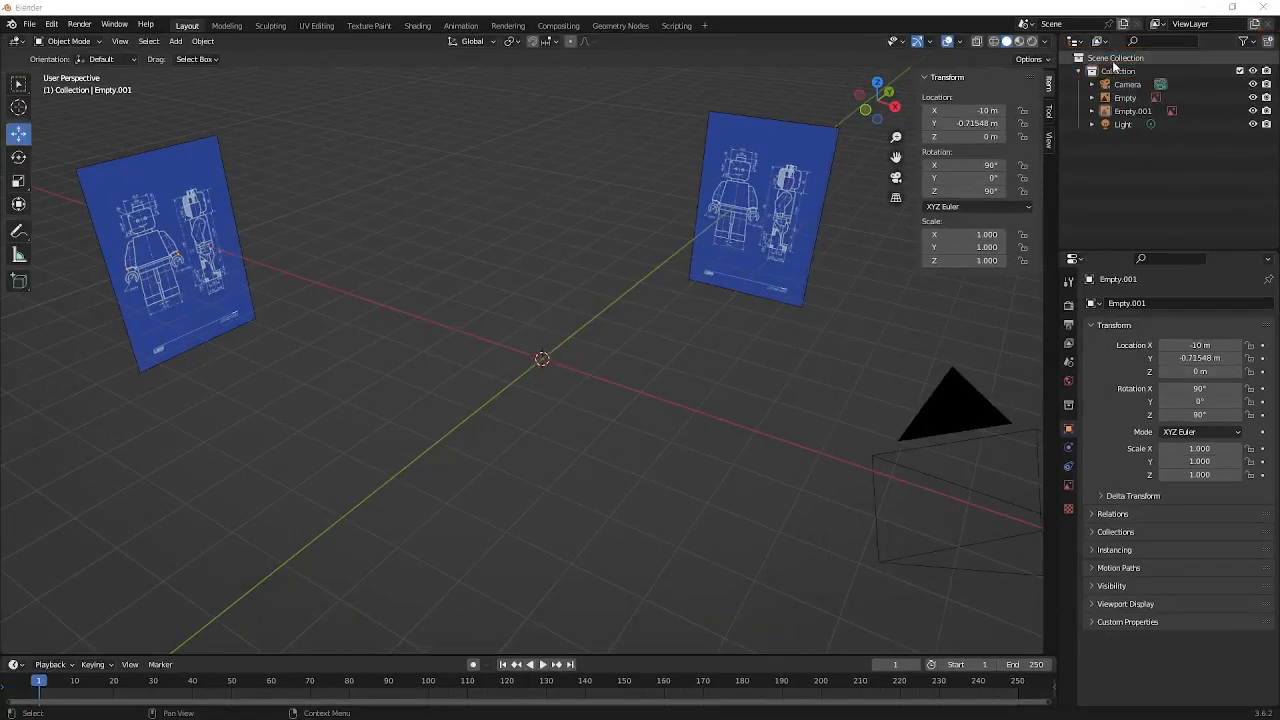
# Add a new collection directly under the Scene Collection and make it active
pyautogui.click(1114, 59)
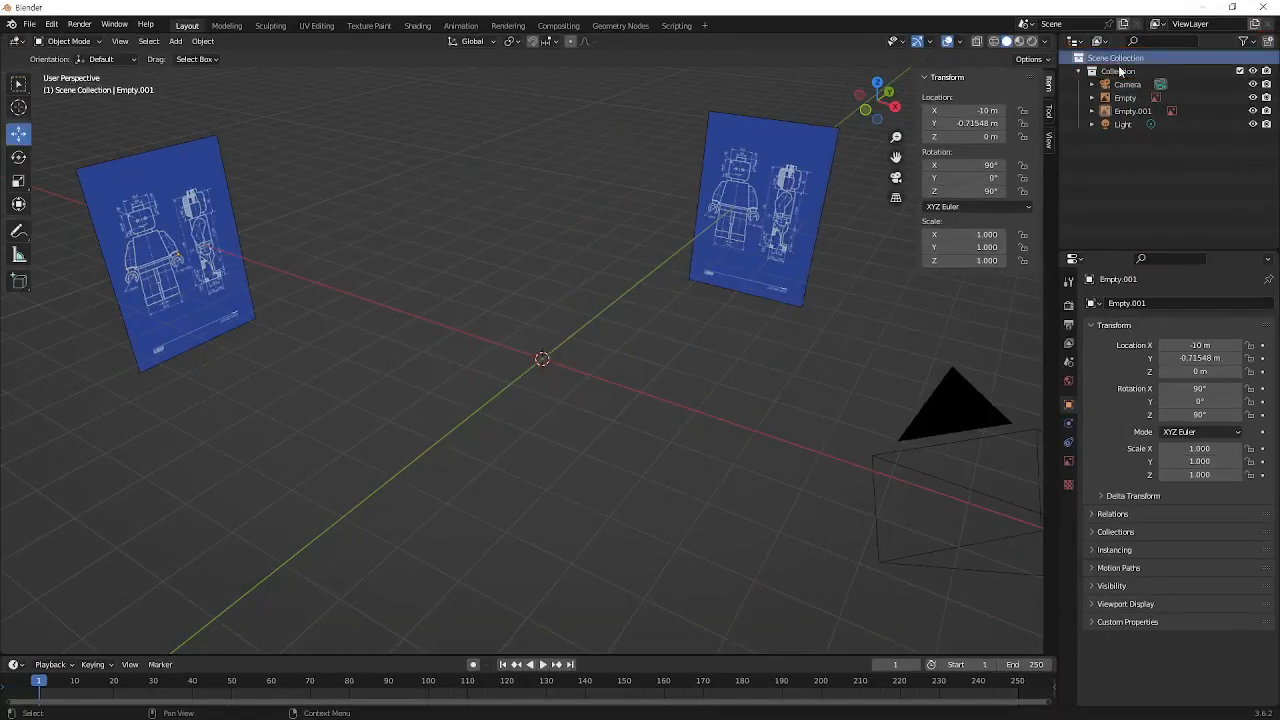
pyautogui.click(1269, 44)
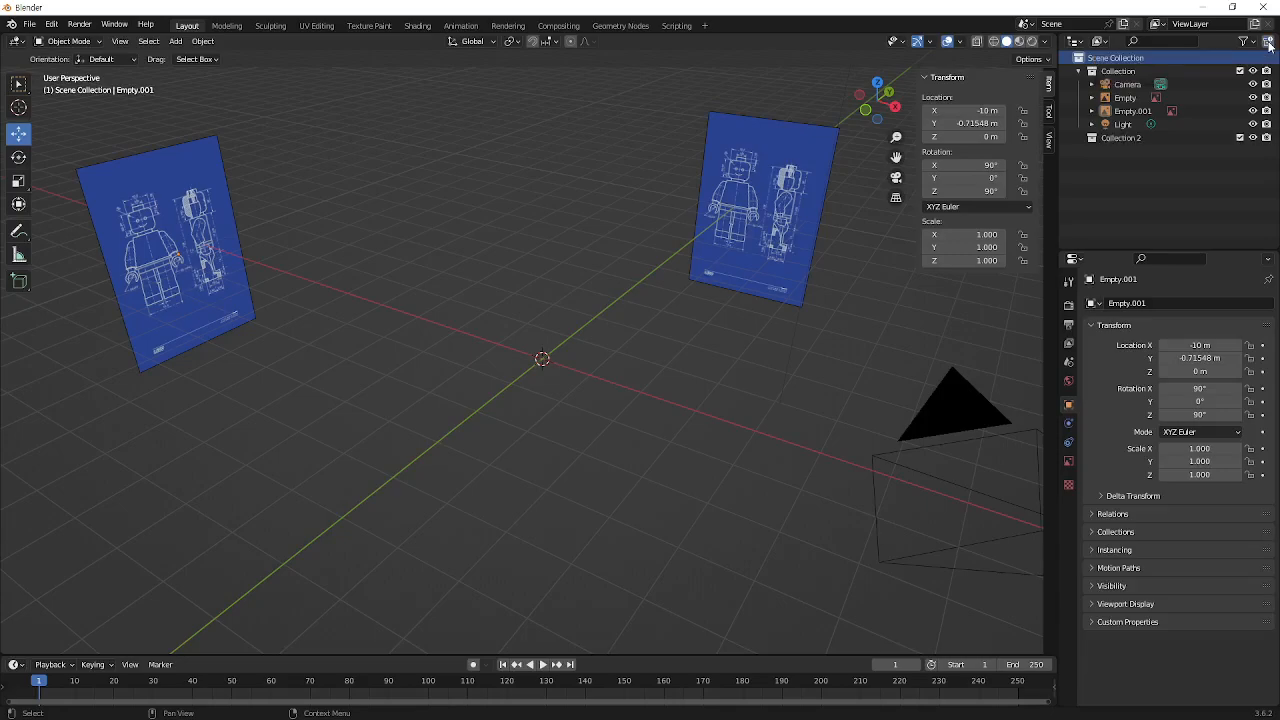
pyautogui.click(1131, 140)
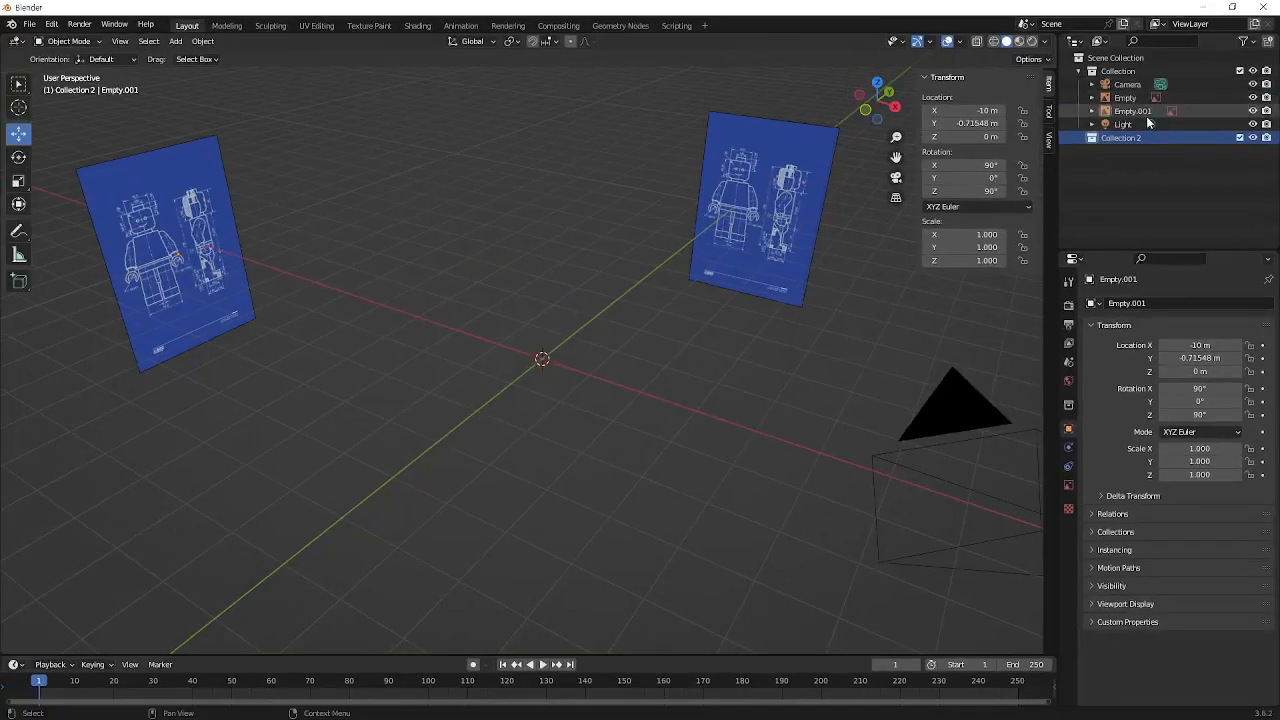
# Move both blueprint image empties, Empty and Empty.001, out of Collection into Collection 2 and deselect them
pyautogui.click(1137, 106)
pyautogui.click(1129, 99)
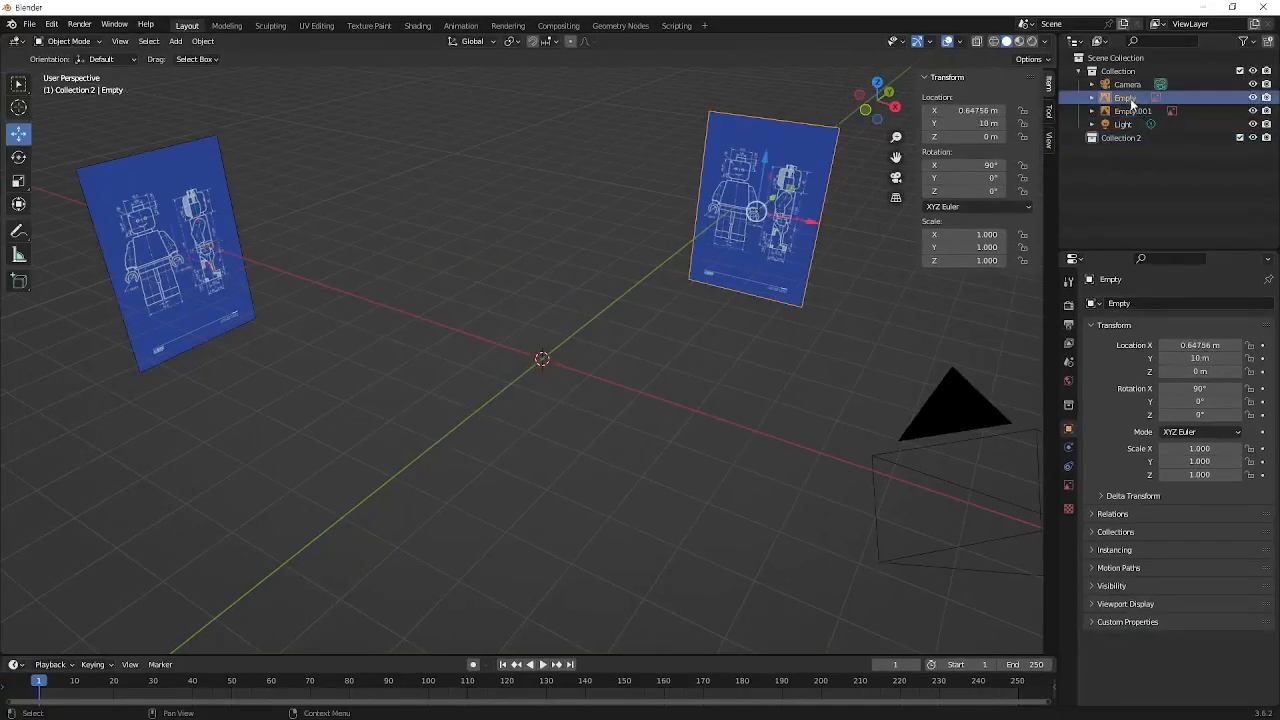
pyautogui.keyDown('shift'); pyautogui.click(1132, 112); pyautogui.keyUp('shift')
pyautogui.moveTo(1131, 117); pyautogui.dragTo(1125, 140)
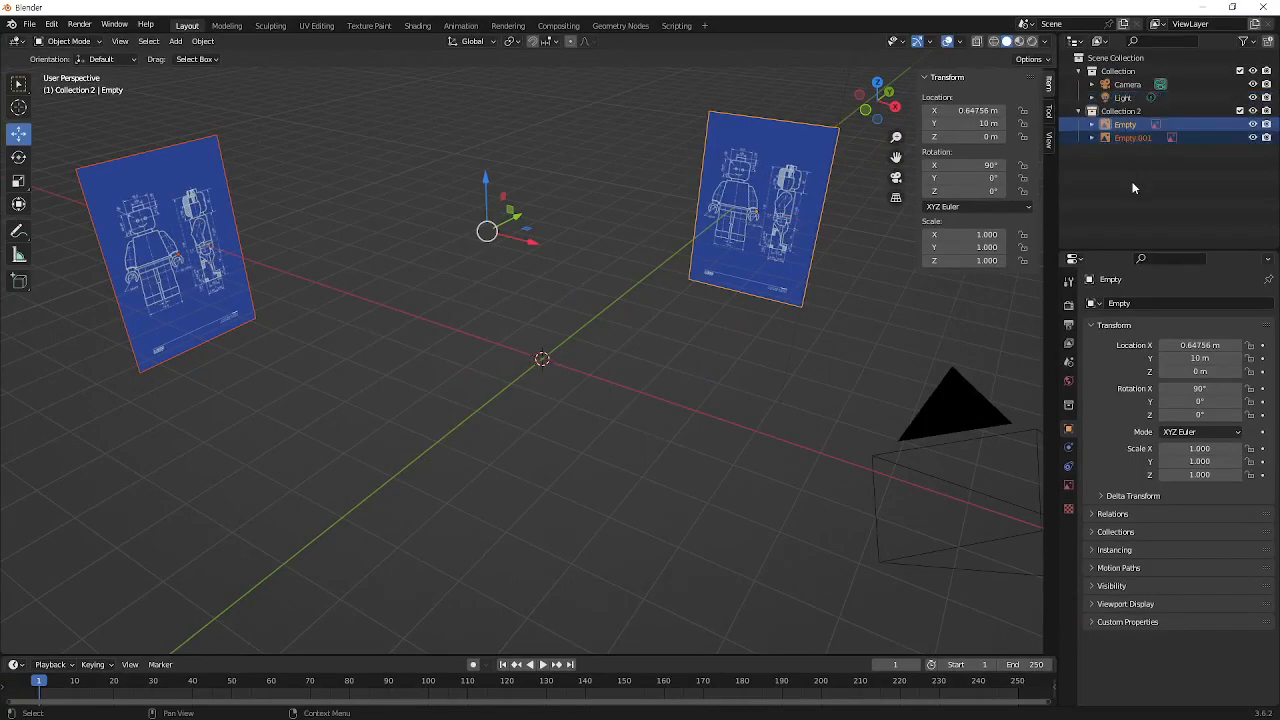
pyautogui.hotkey('ctrl', 'z')
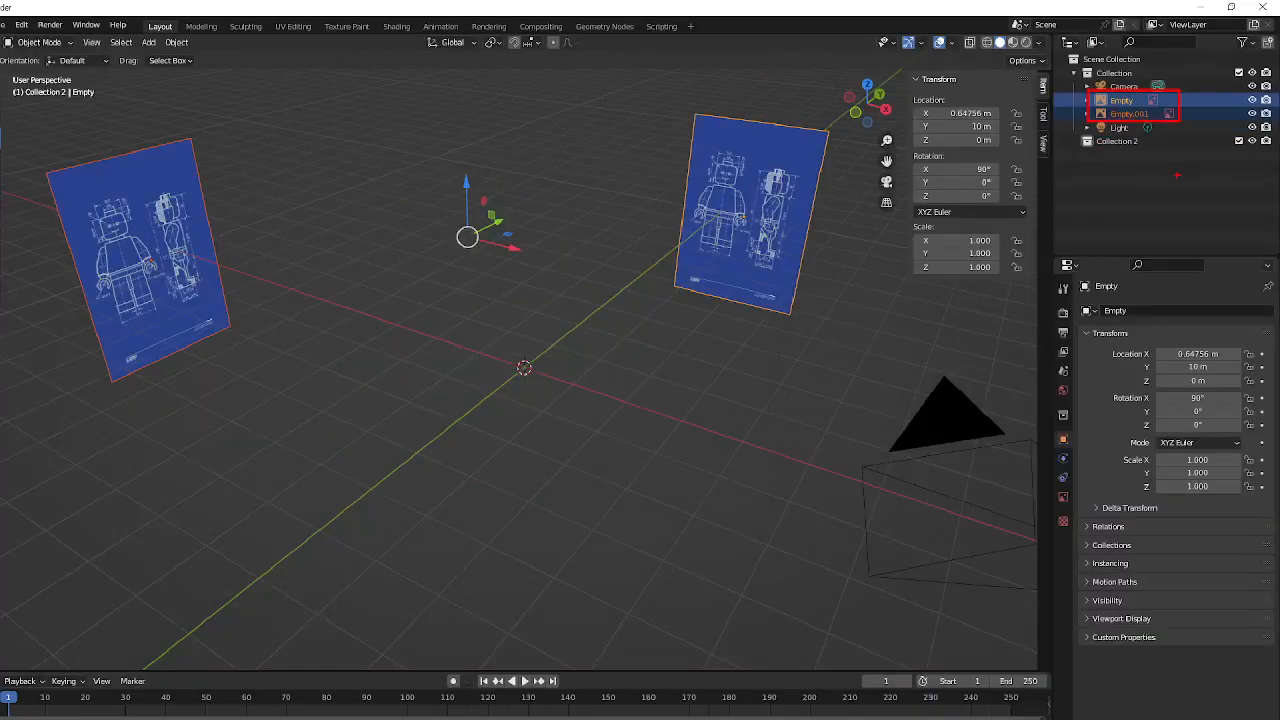
pyautogui.click(1134, 112)
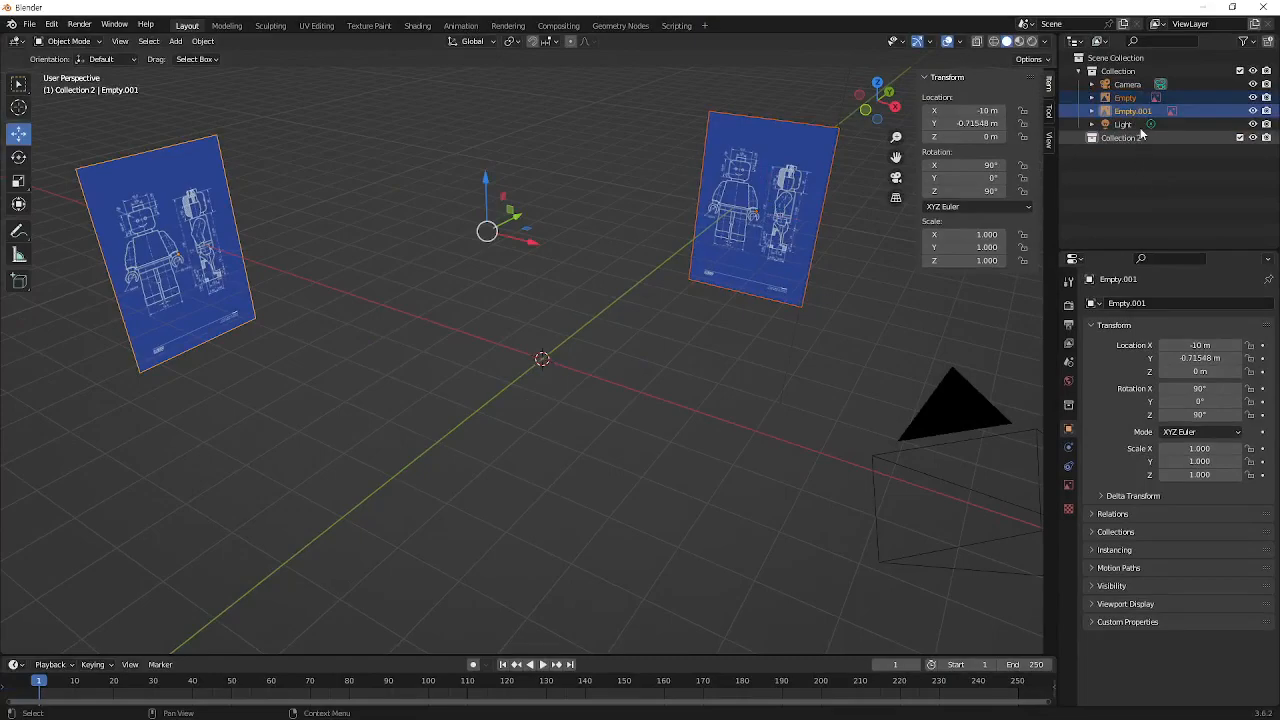
pyautogui.moveTo(1129, 113); pyautogui.dragTo(1122, 142)
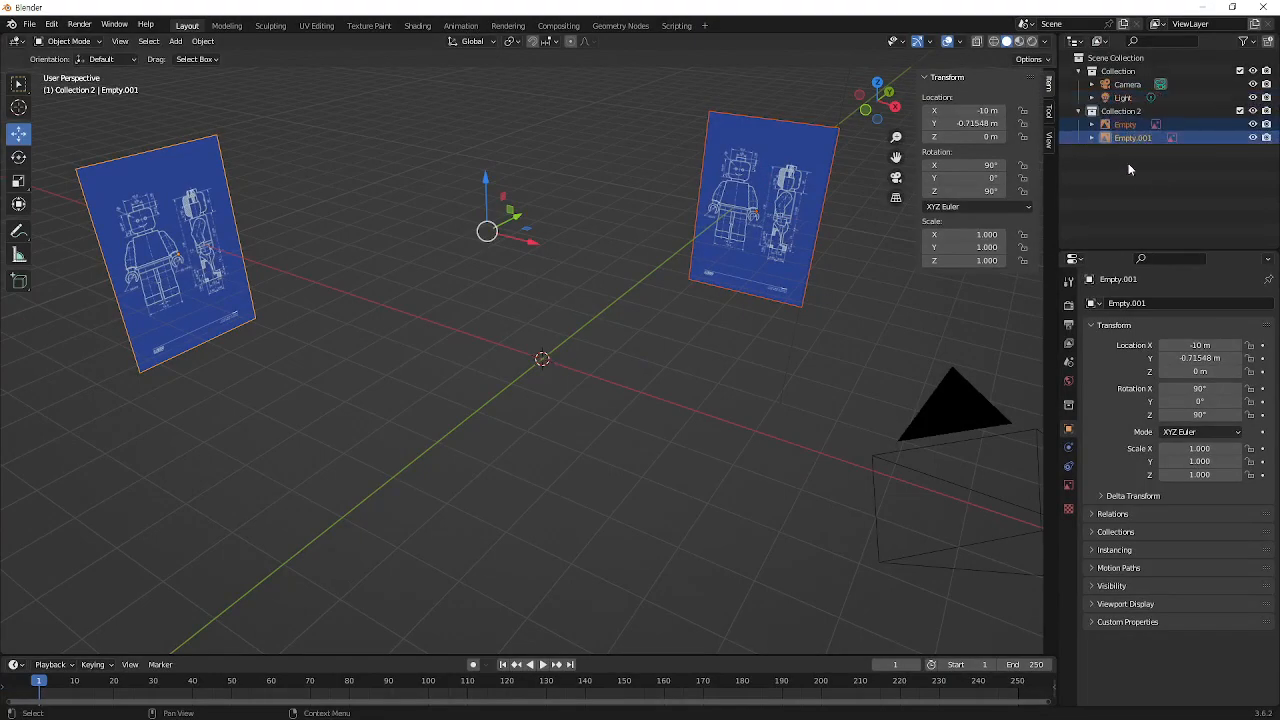
pyautogui.click(1136, 206)
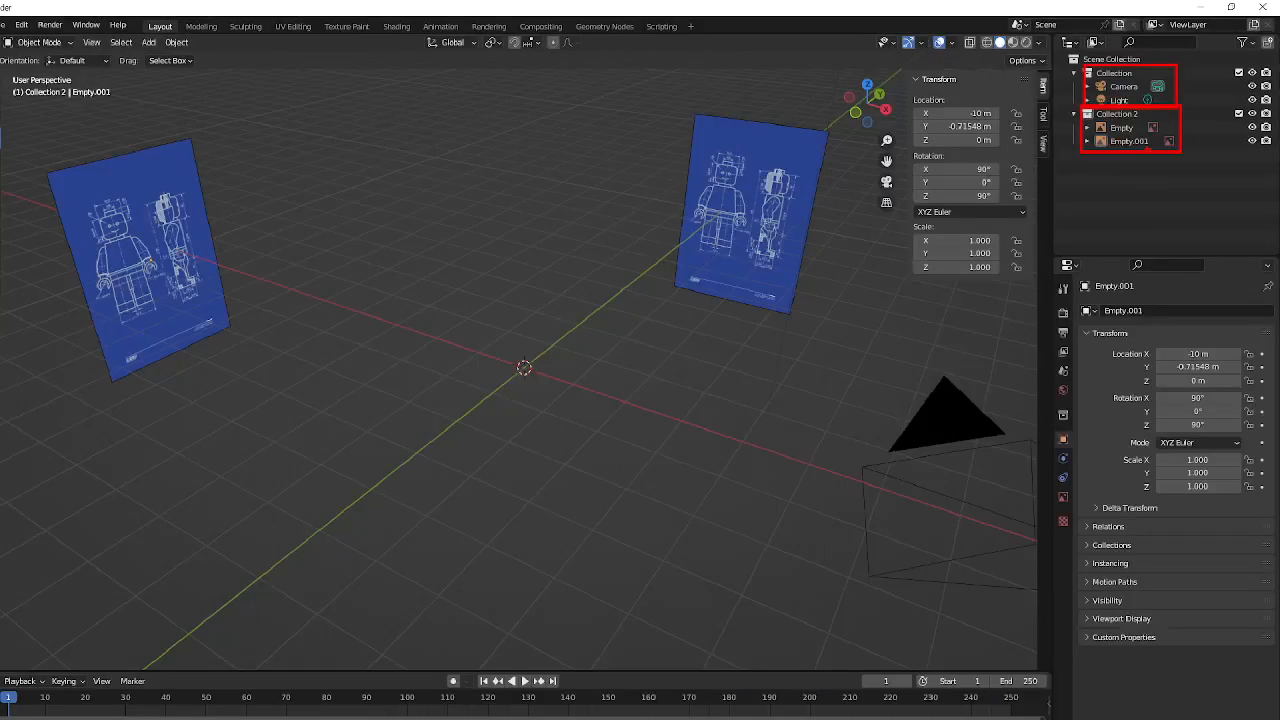
# Rename the collection holding the blueprint images to Reference
pyautogui.click(1130, 111)
pyautogui.doubleClick(1130, 111)
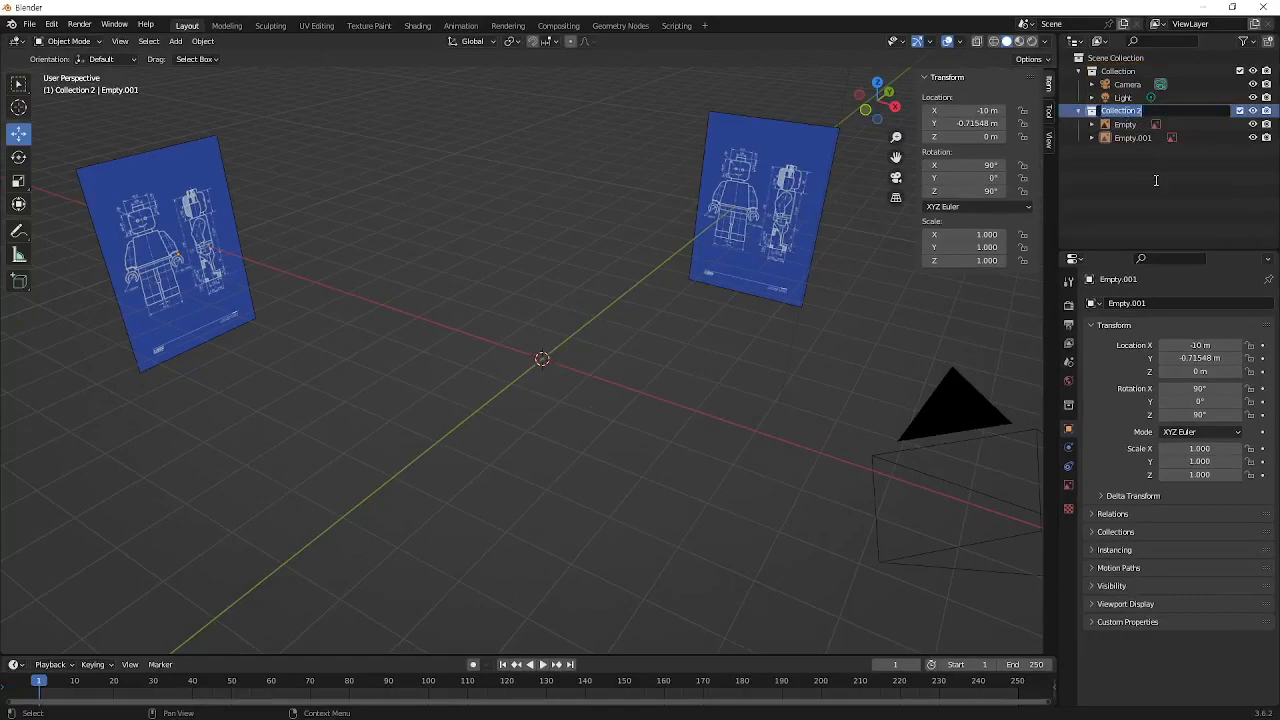
pyautogui.write('Reference')
pyautogui.press('Return')
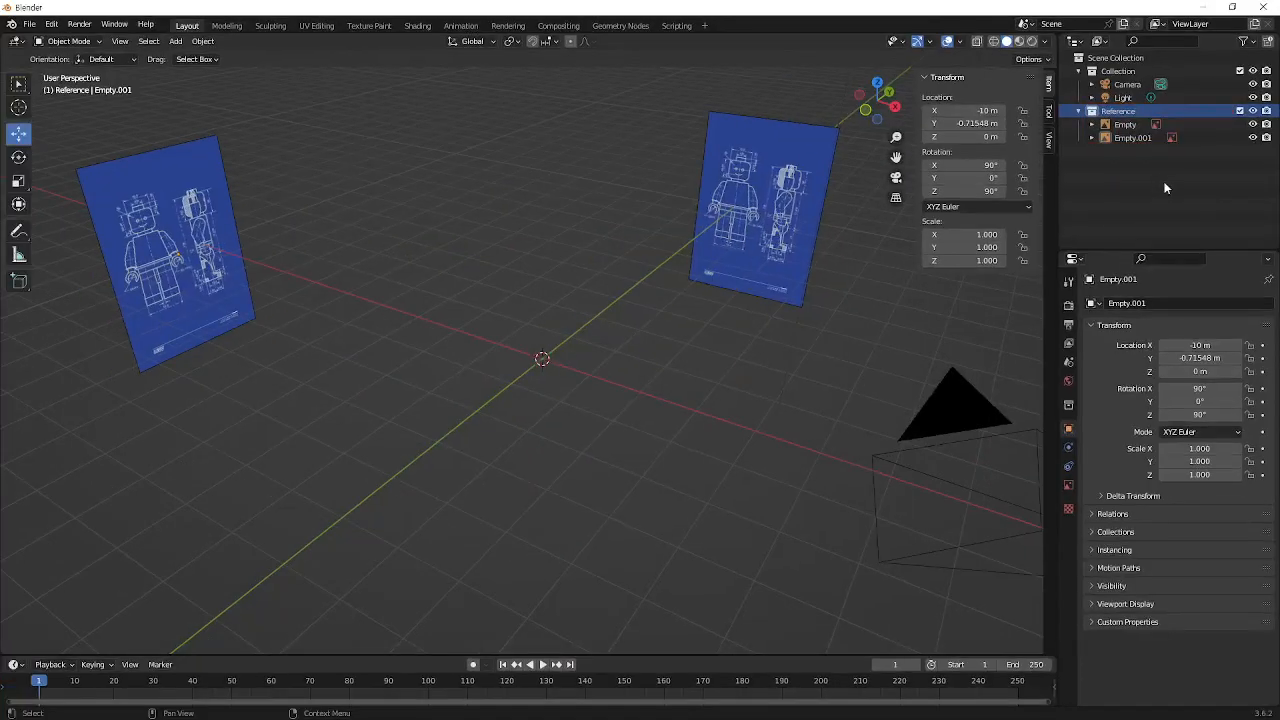
# Add another collection under the Scene Collection and name it LEGO
pyautogui.click(1165, 188)
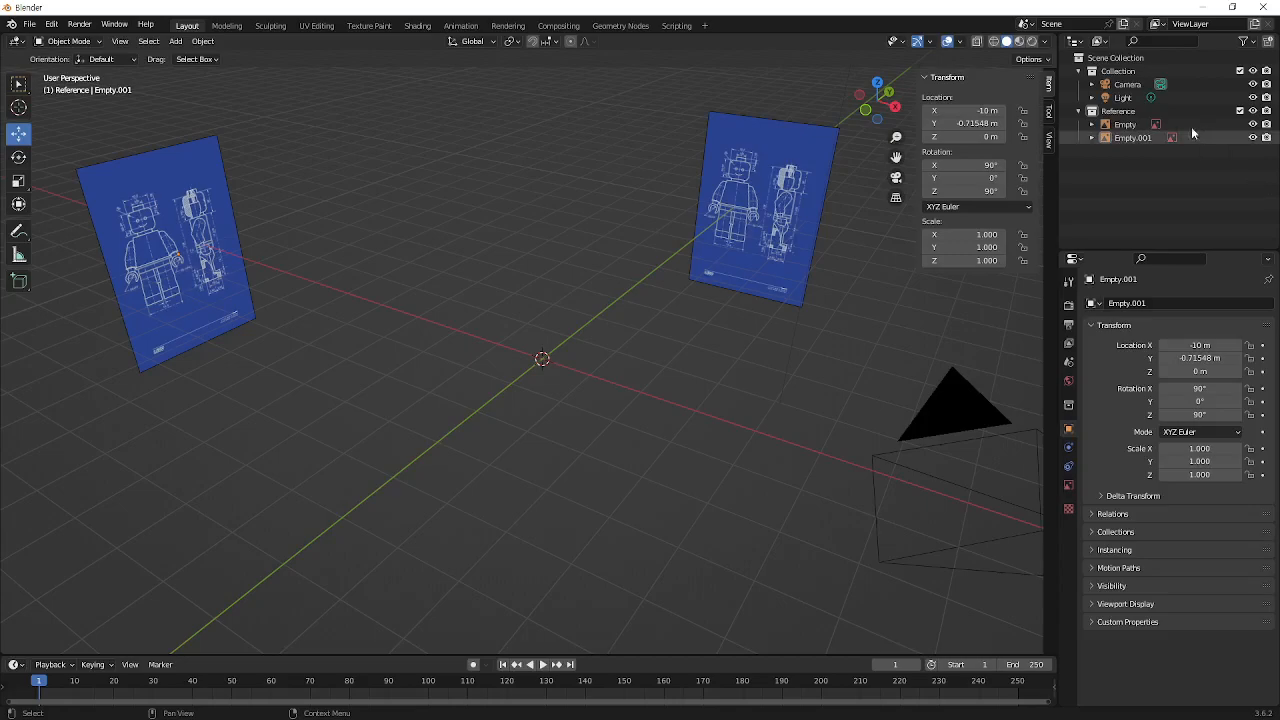
pyautogui.click(1268, 43)
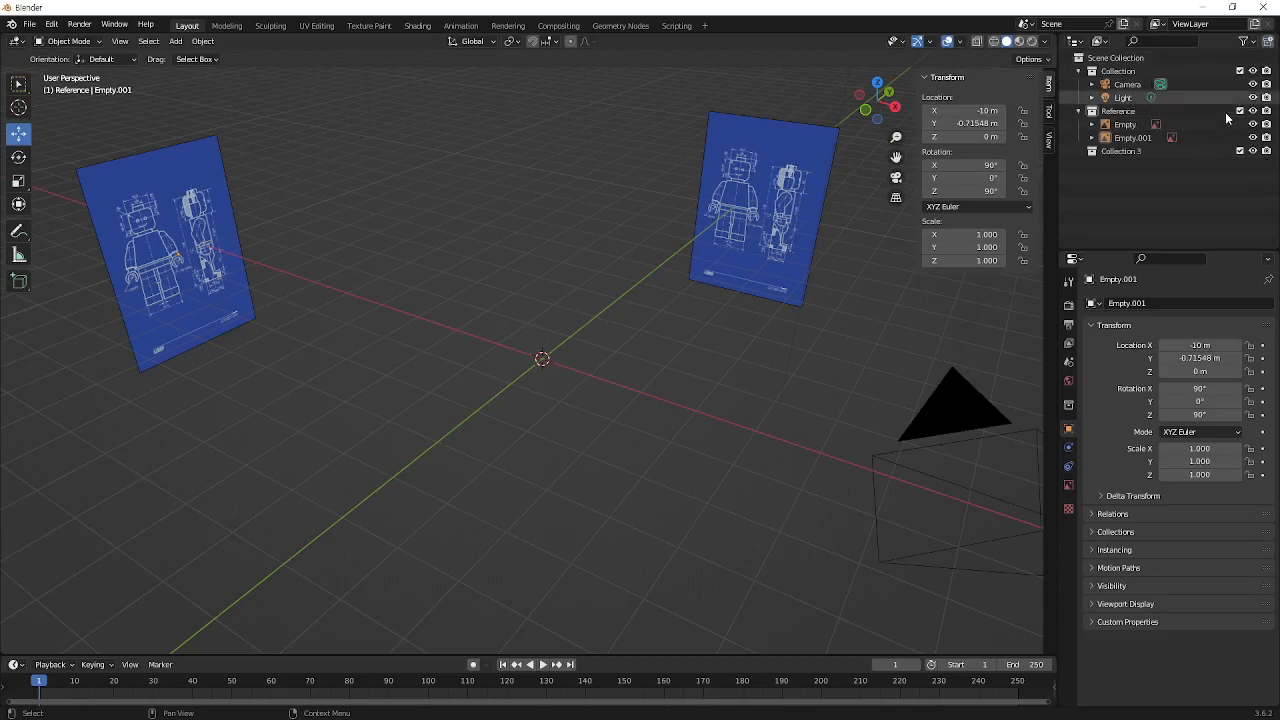
pyautogui.doubleClick(1140, 150)
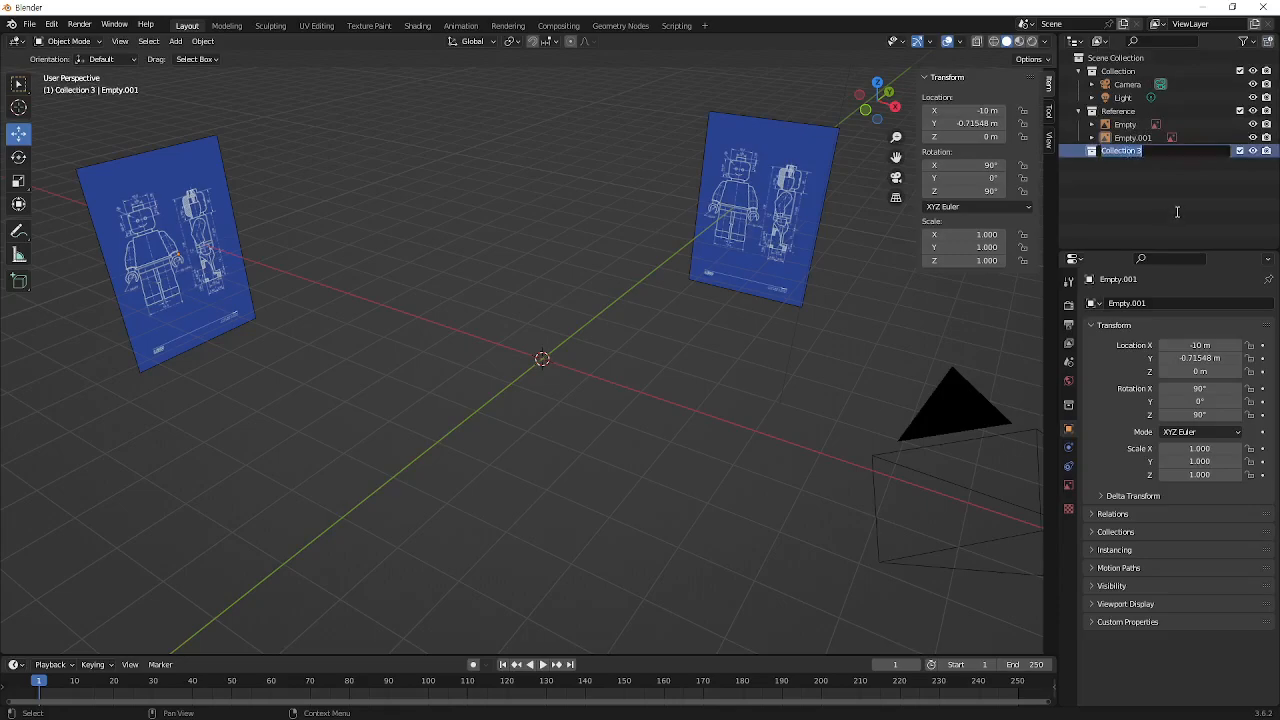
pyautogui.write('LEGO')
pyautogui.press('Return')
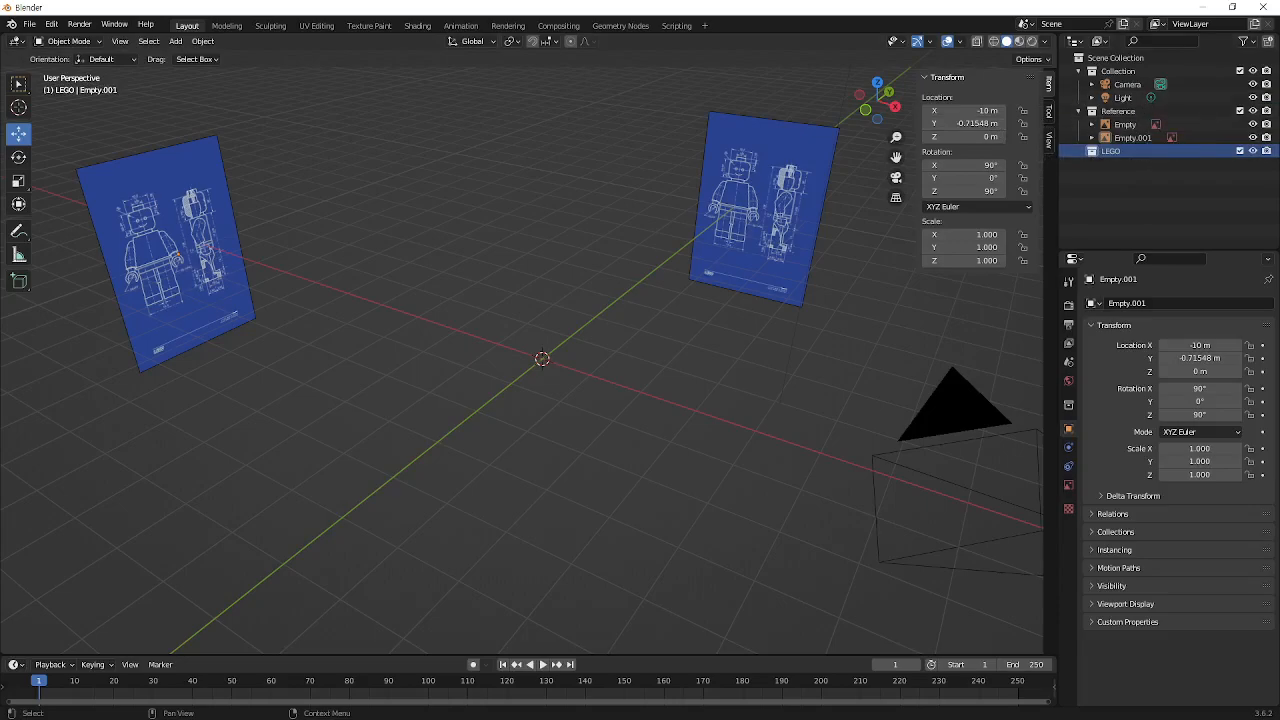
# Make the LEGO collection active and add a cylinder mesh to it at the world origin in front view
pyautogui.click(1118, 71)
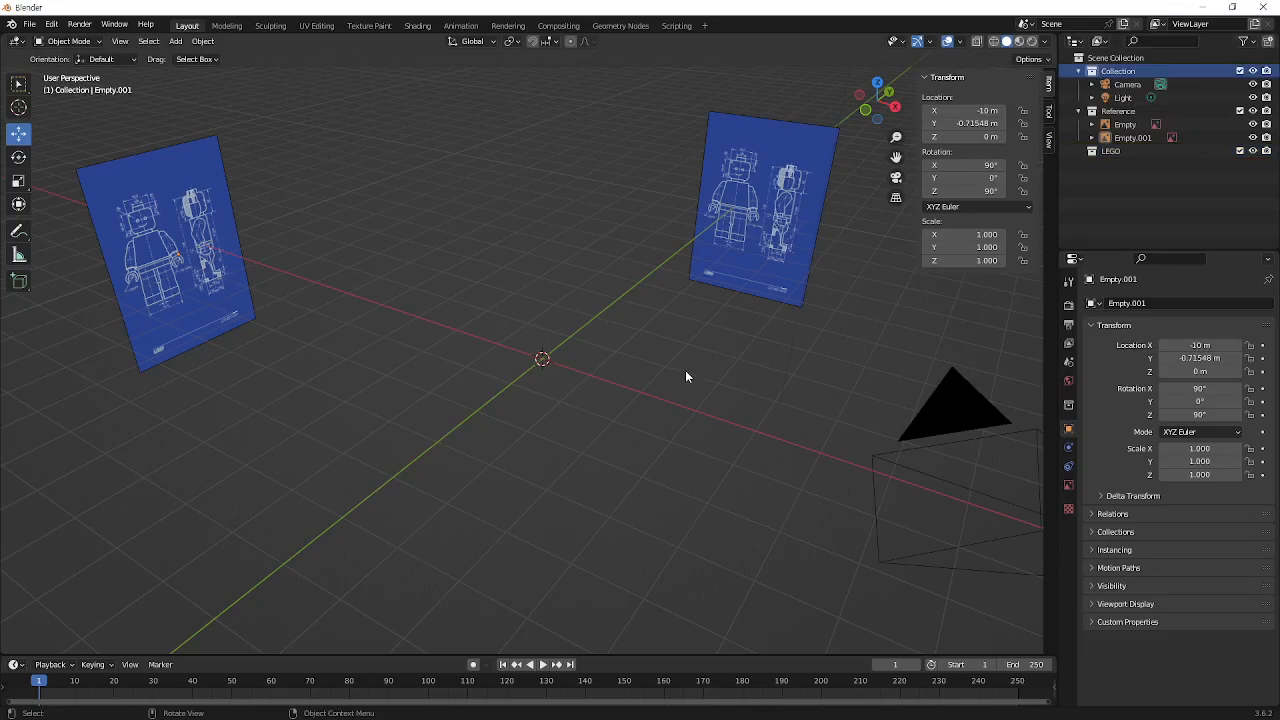
pyautogui.press('KP_1')
pyautogui.click(1110, 152)
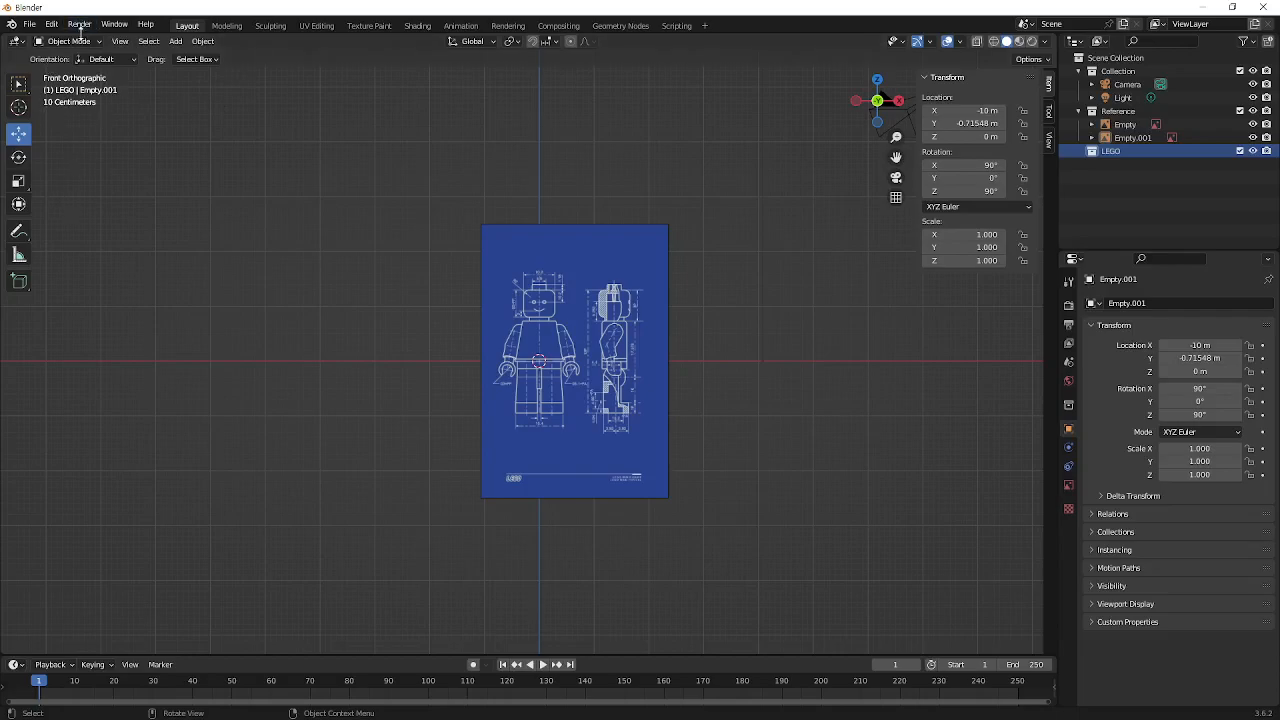
pyautogui.click(175, 42)
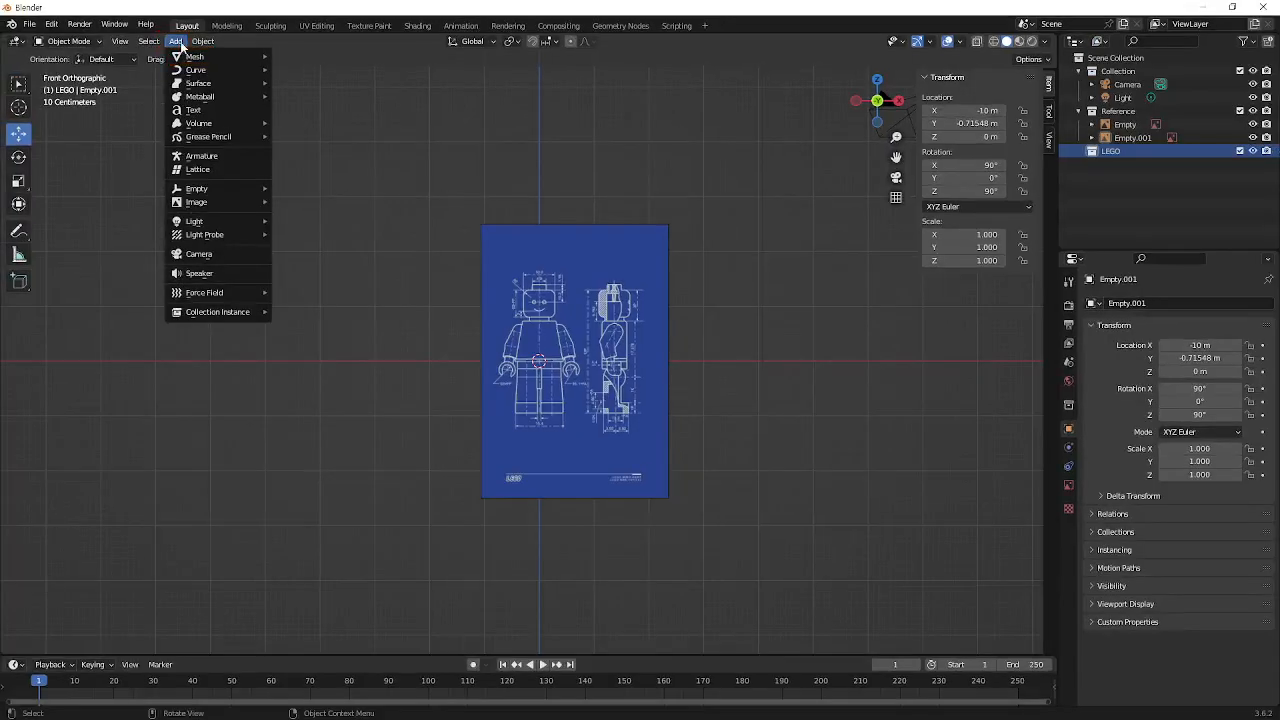
pyautogui.click(197, 59)
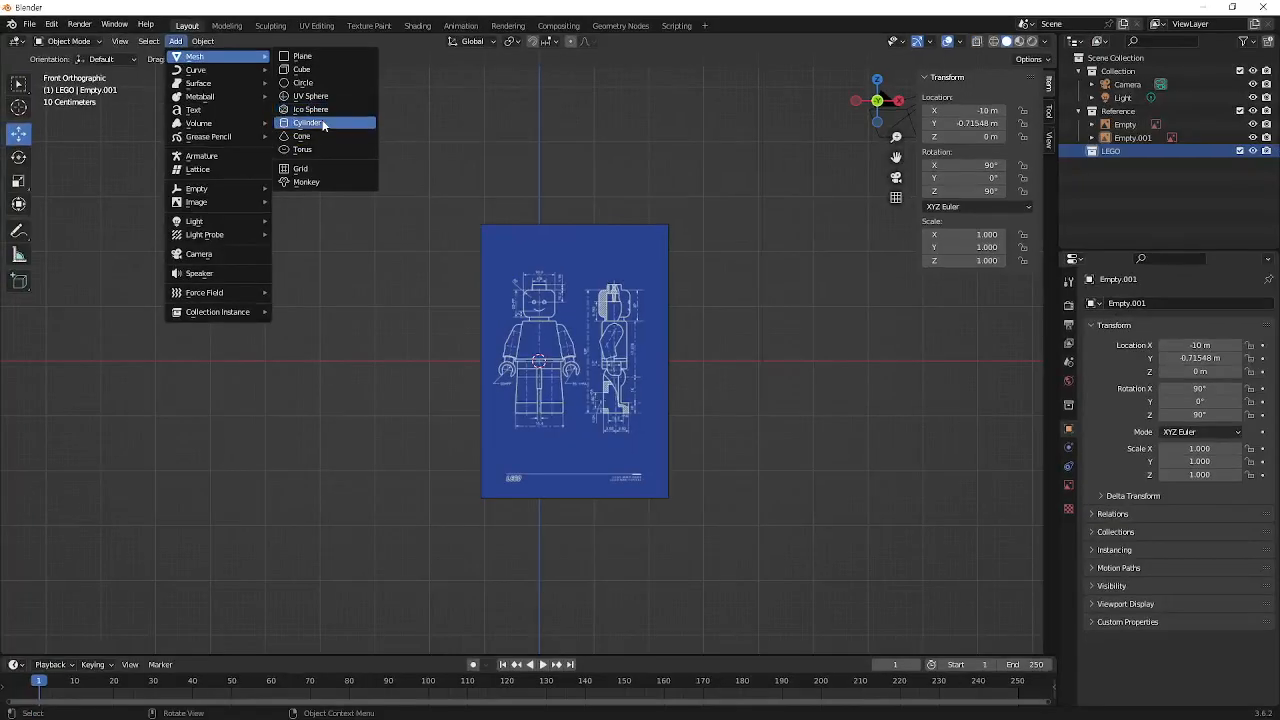
pyautogui.click(455, 247)
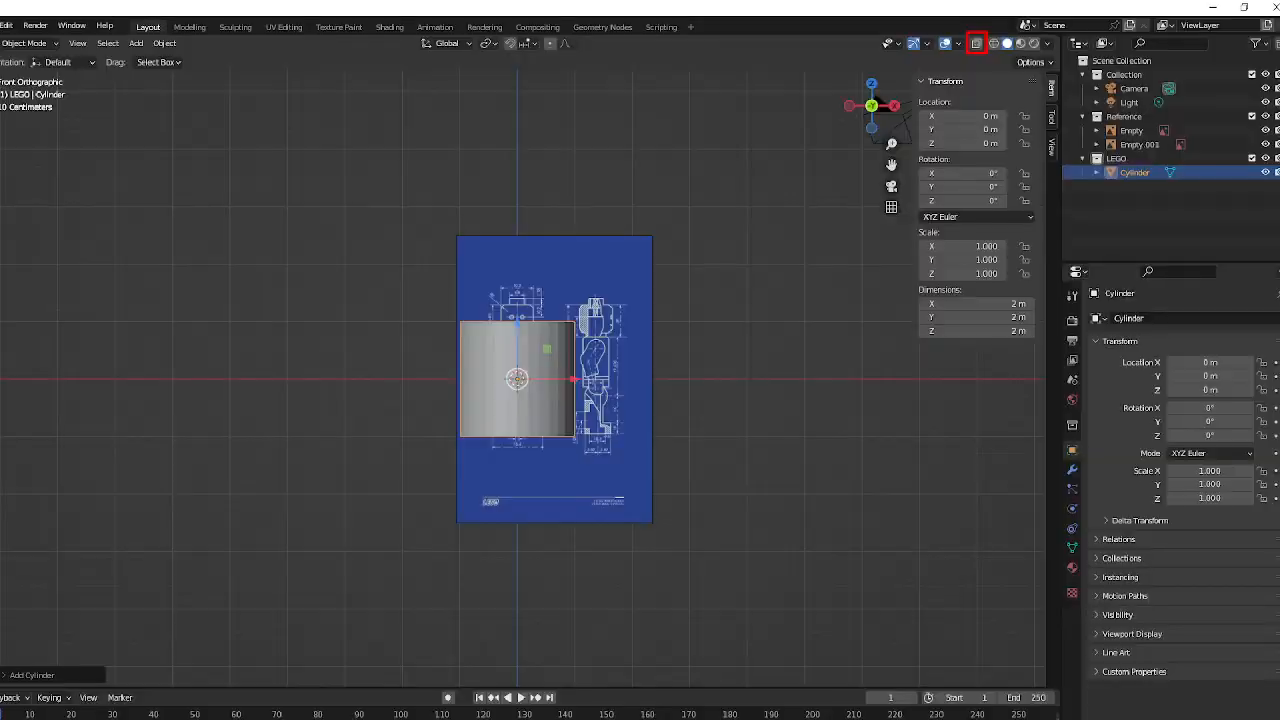
# Turn on X-ray display and set the new cylinder's cap fill type to Triangle Fan
pyautogui.click(978, 44)
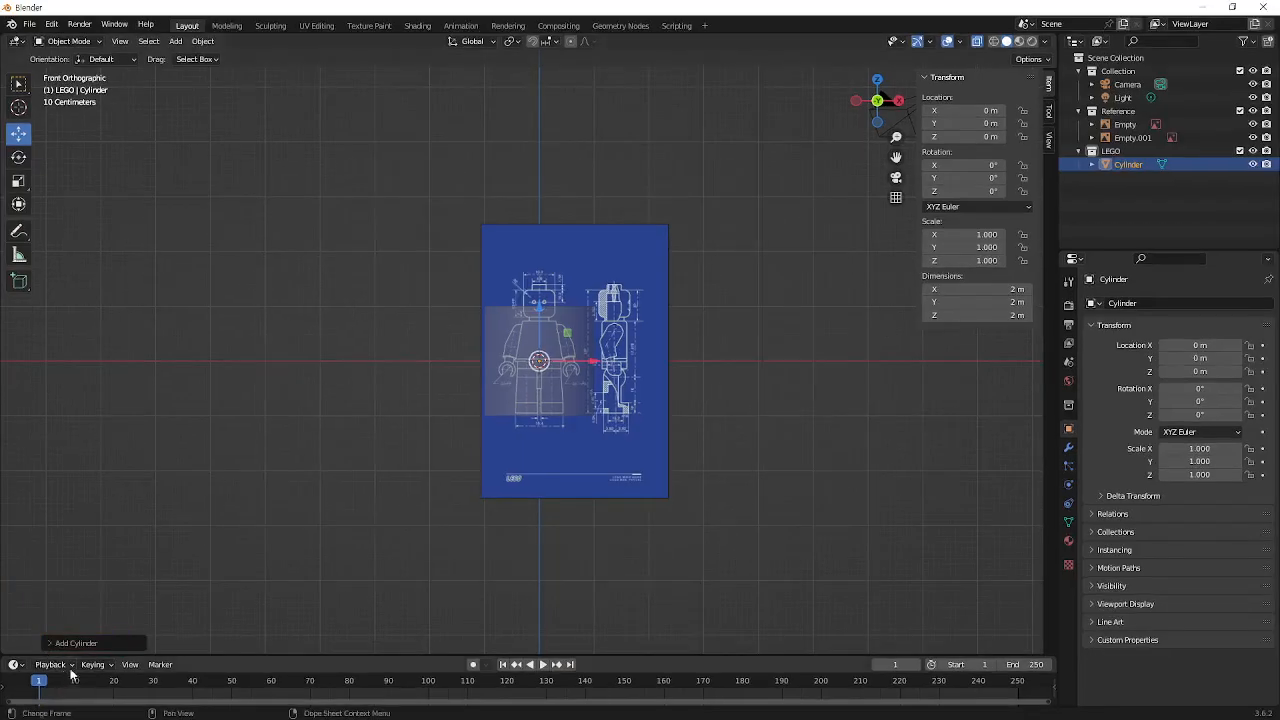
pyautogui.click(50, 643)
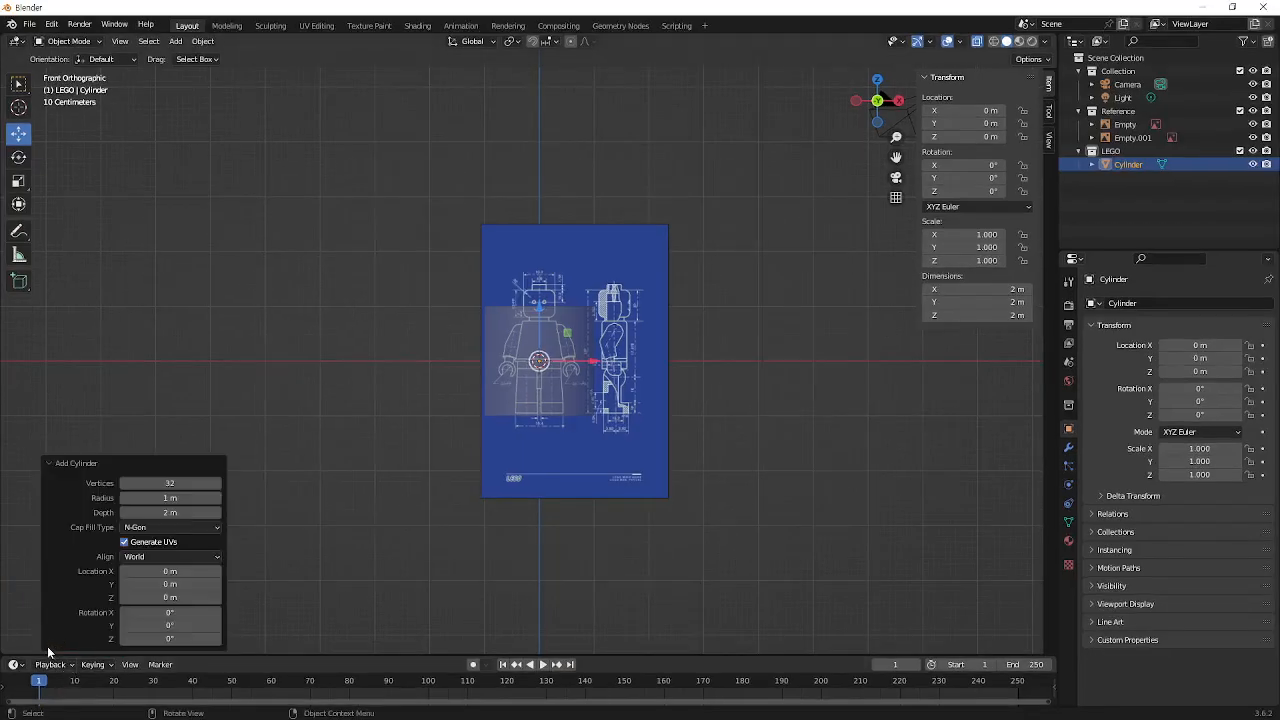
pyautogui.click(171, 528)
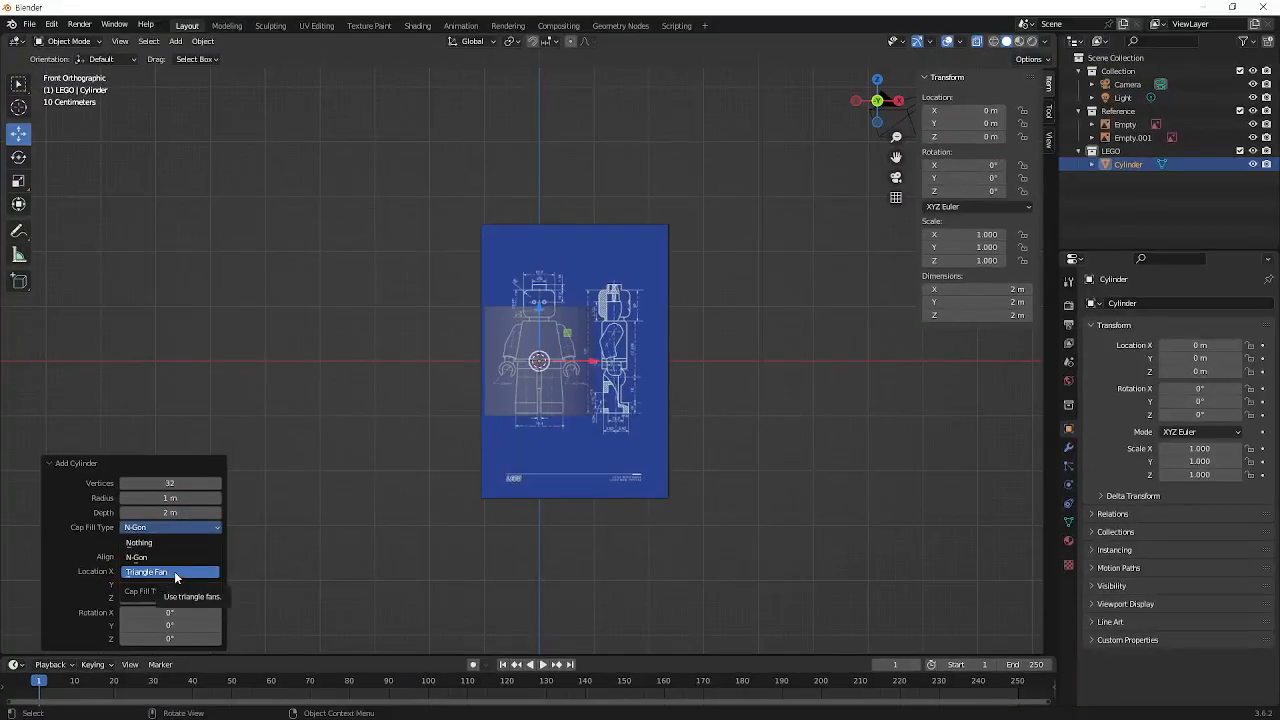
pyautogui.click(140, 527)
pyautogui.click(166, 572)
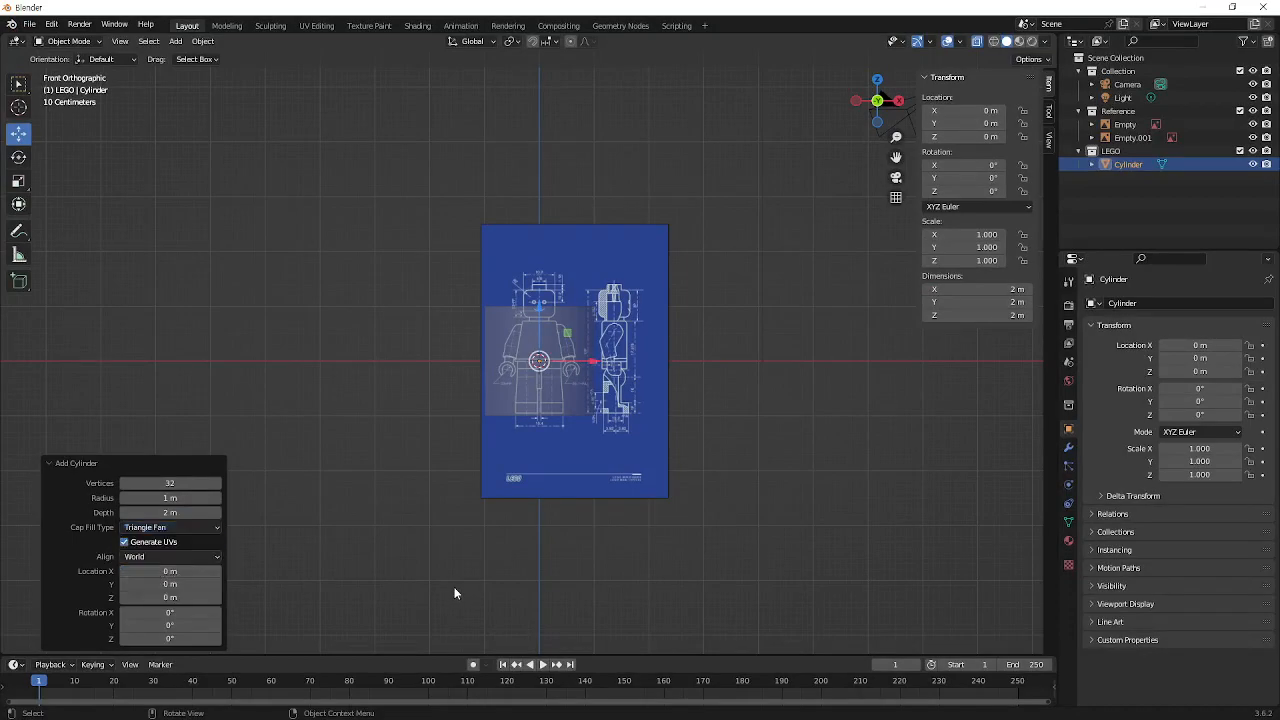
# Enable the wireframe geometry overlay in the viewport so the cylinder's cap edges can be inspected
pyautogui.scroll(4, 572, 348)
pyautogui.scroll(1, 572, 348)
pyautogui.moveTo(572, 348); pyautogui.dragTo(522, 403, button='middle')
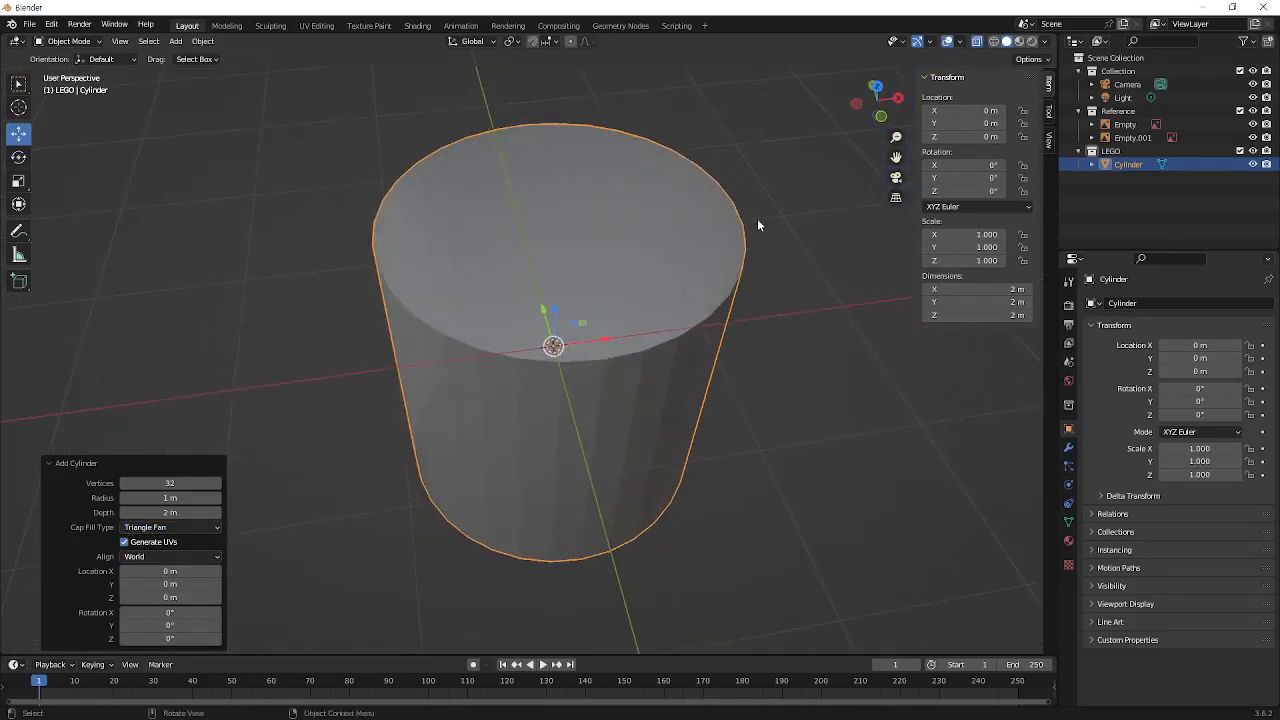
pyautogui.moveTo(735, 290); pyautogui.dragTo(705, 265, button='middle')
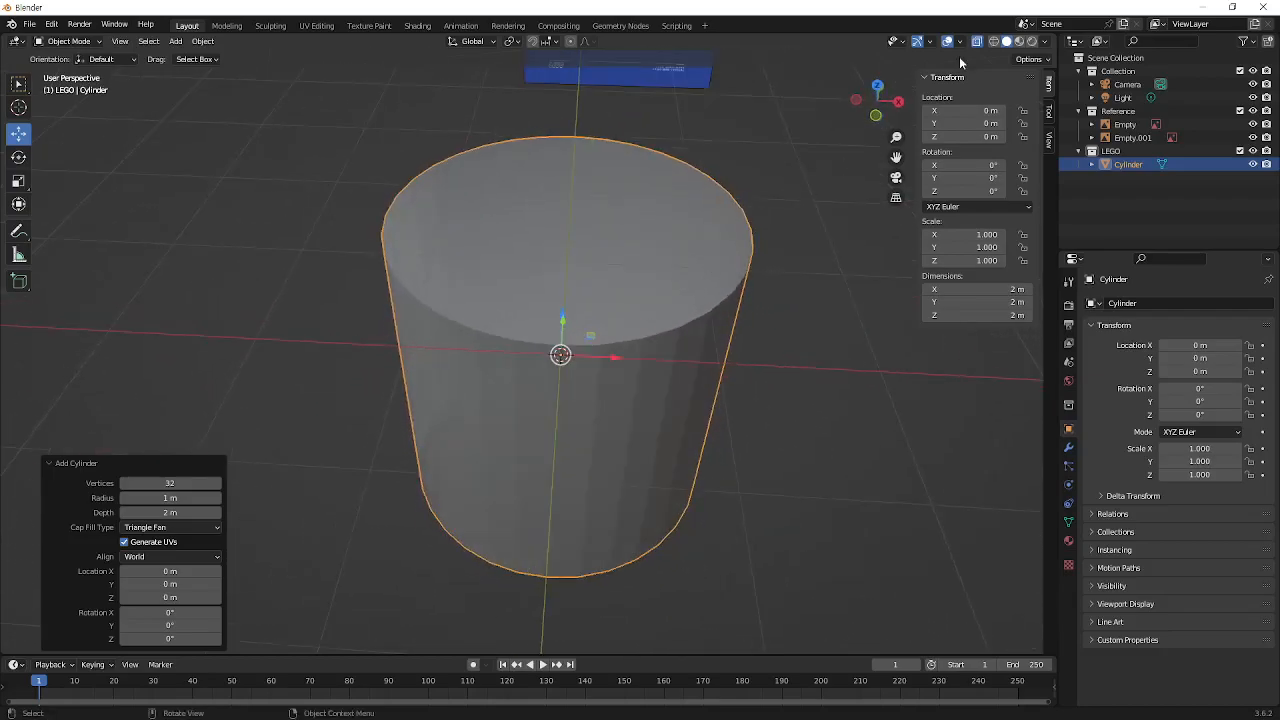
pyautogui.click(1046, 41)
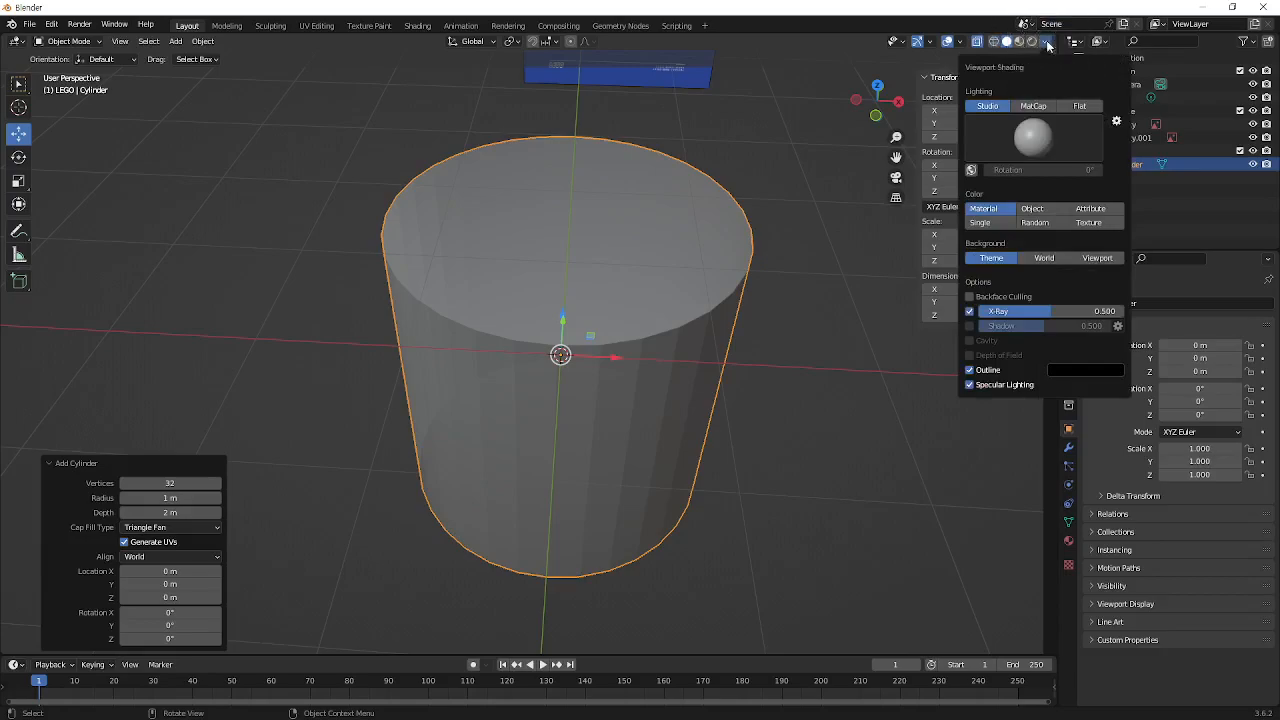
pyautogui.click(946, 41)
pyautogui.click(957, 41)
pyautogui.click(946, 41)
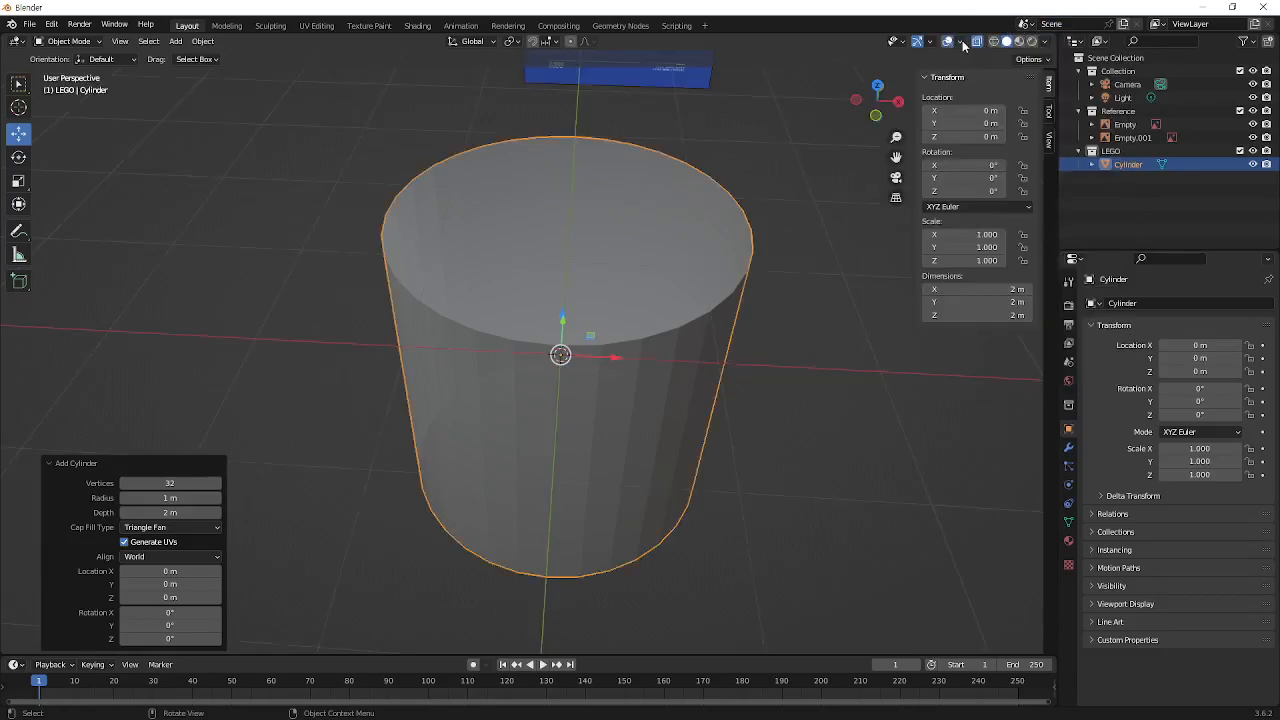
pyautogui.click(962, 41)
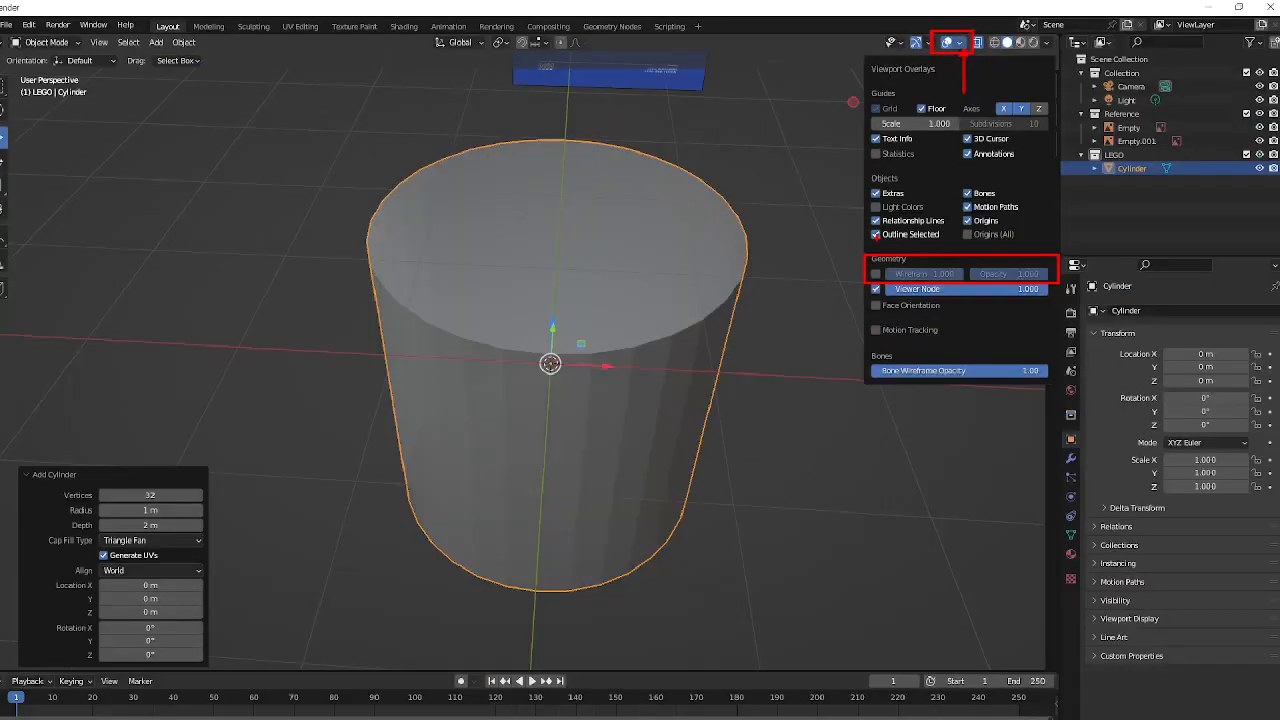
pyautogui.click(880, 270)
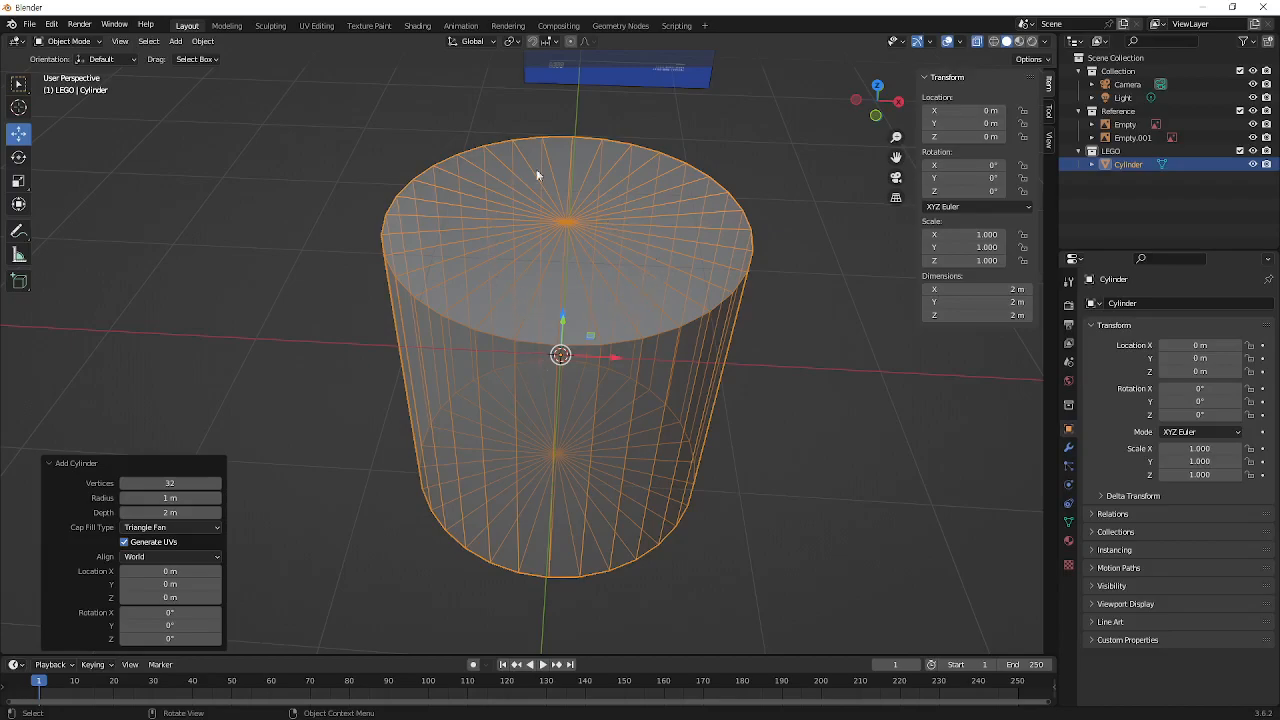
# Try the N-Gon and Nothing cap fill types on the cylinder for comparison and return to Triangle Fan
pyautogui.click(168, 528)
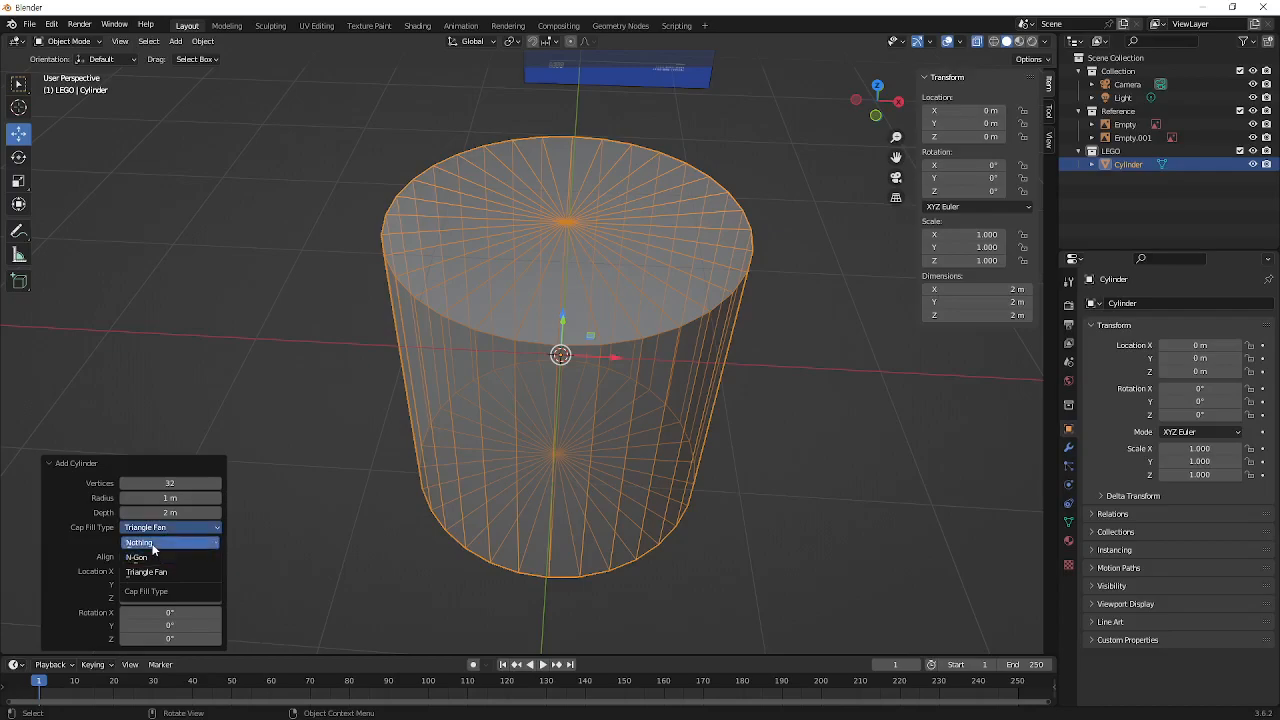
pyautogui.click(152, 559)
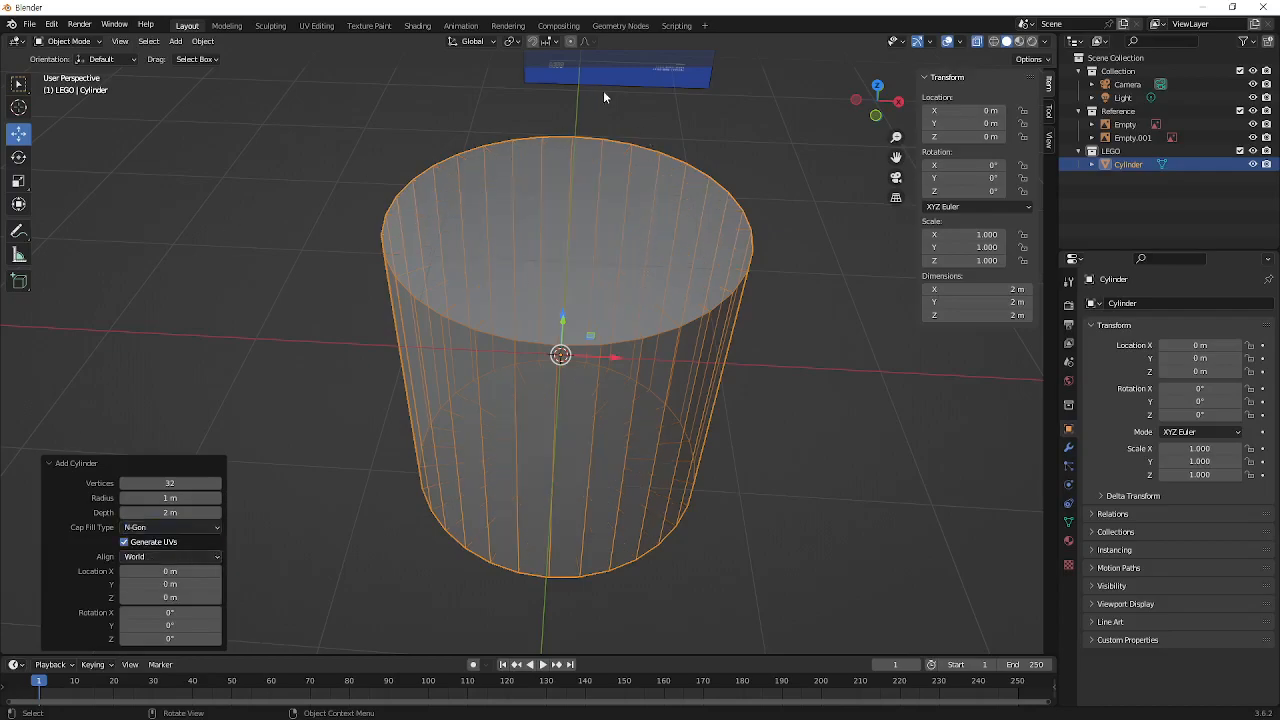
pyautogui.moveTo(632, 252); pyautogui.dragTo(575, 244, button='middle')
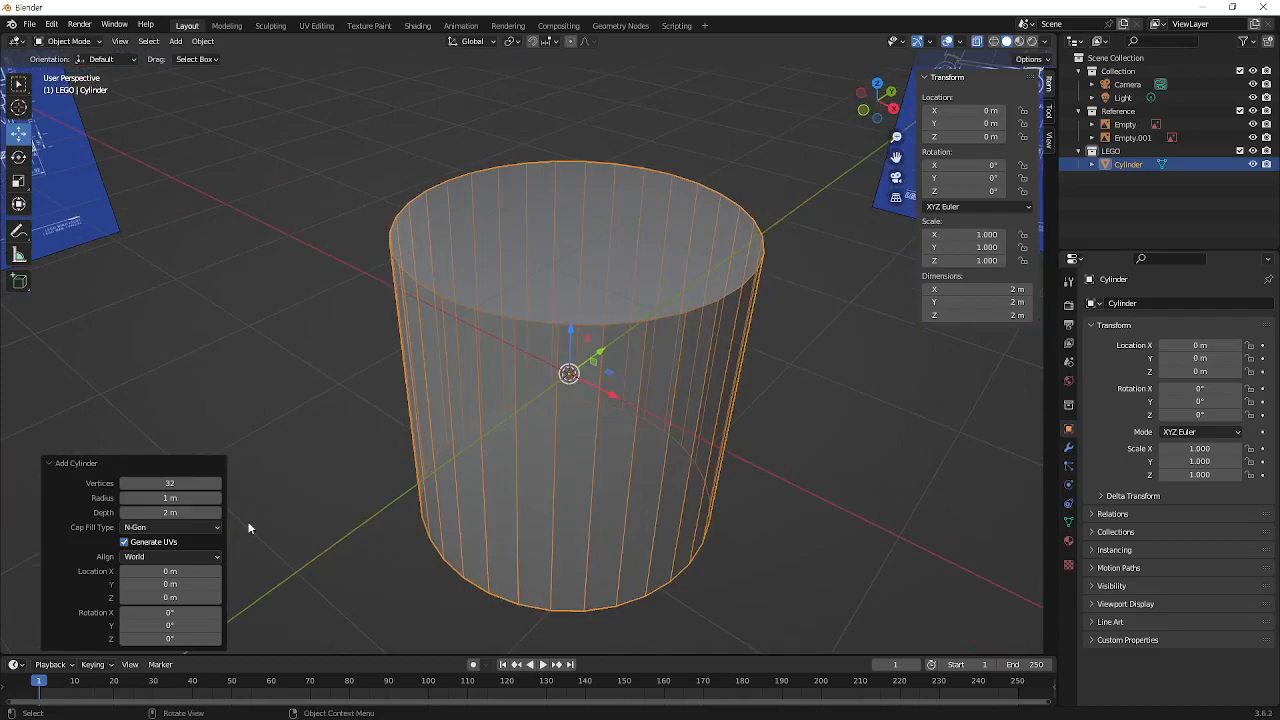
pyautogui.click(169, 530)
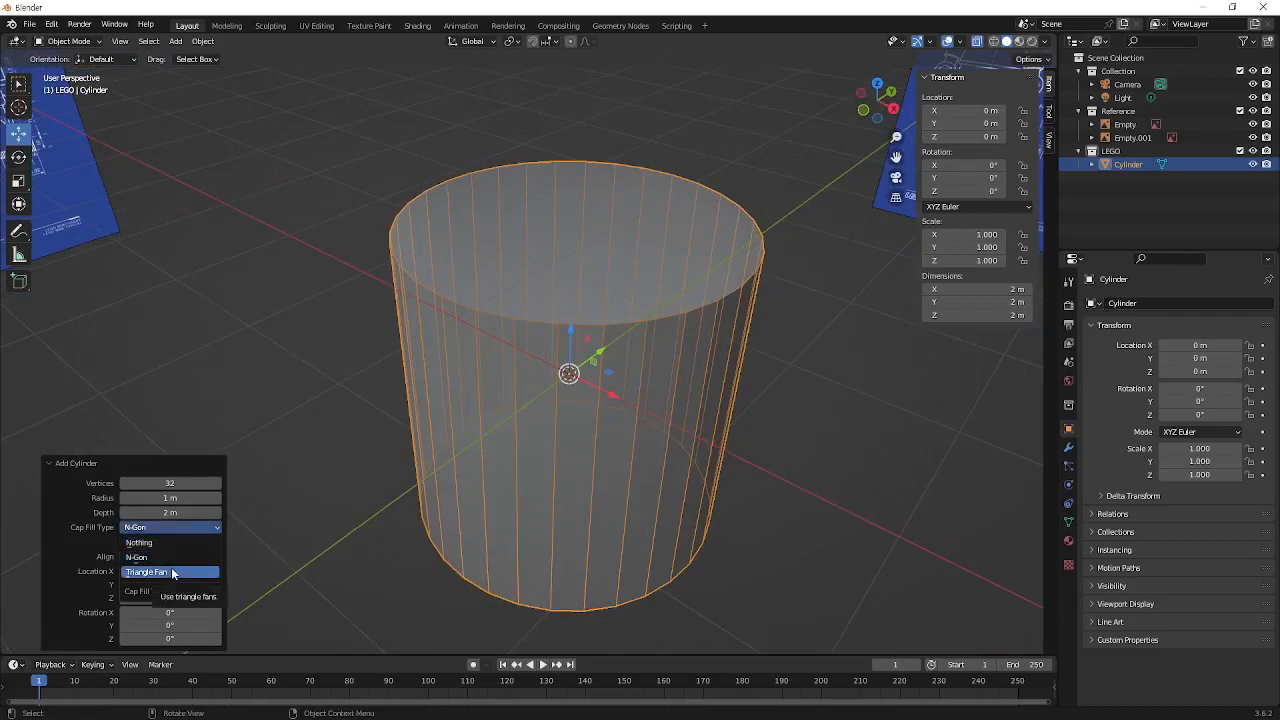
pyautogui.click(171, 571)
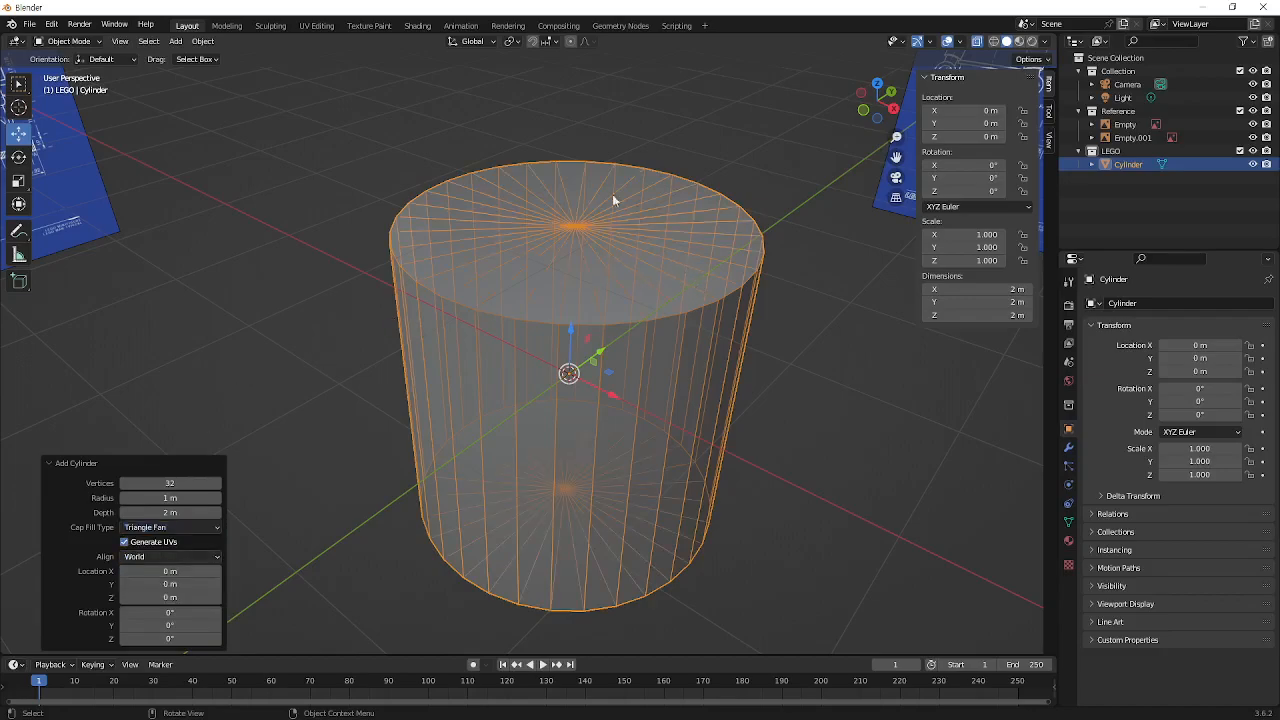
pyautogui.click(158, 528)
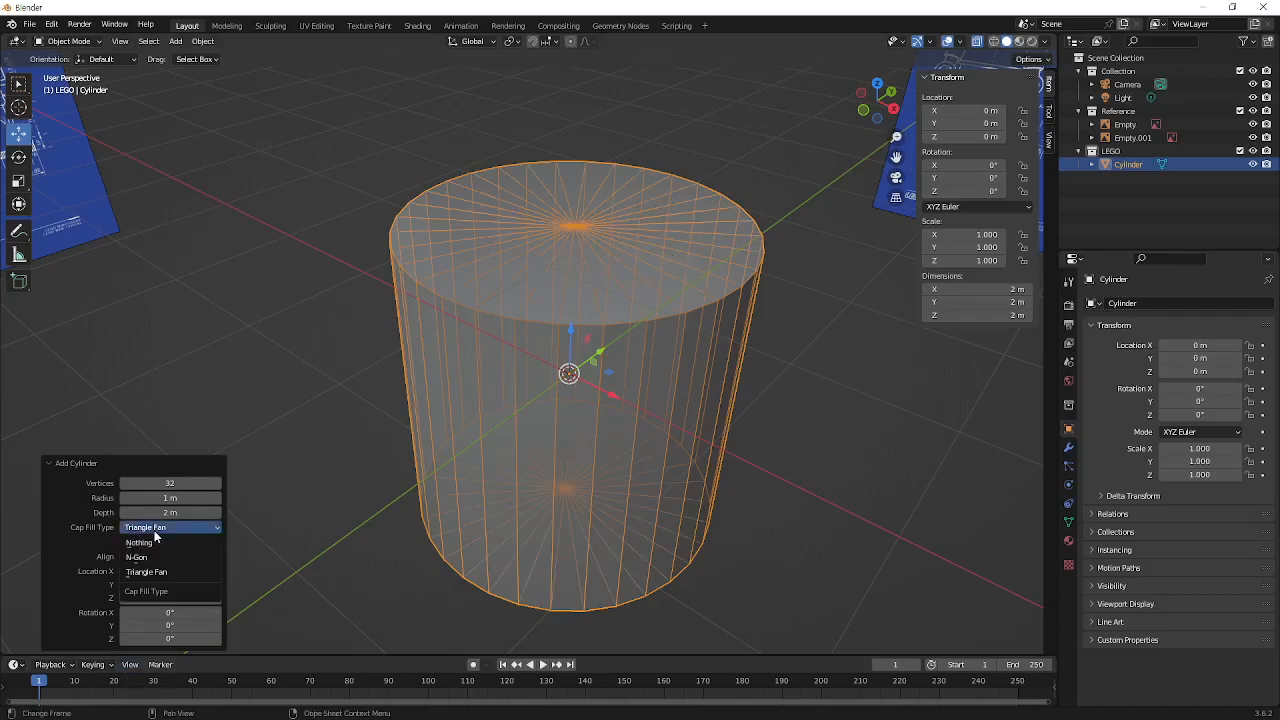
pyautogui.click(153, 543)
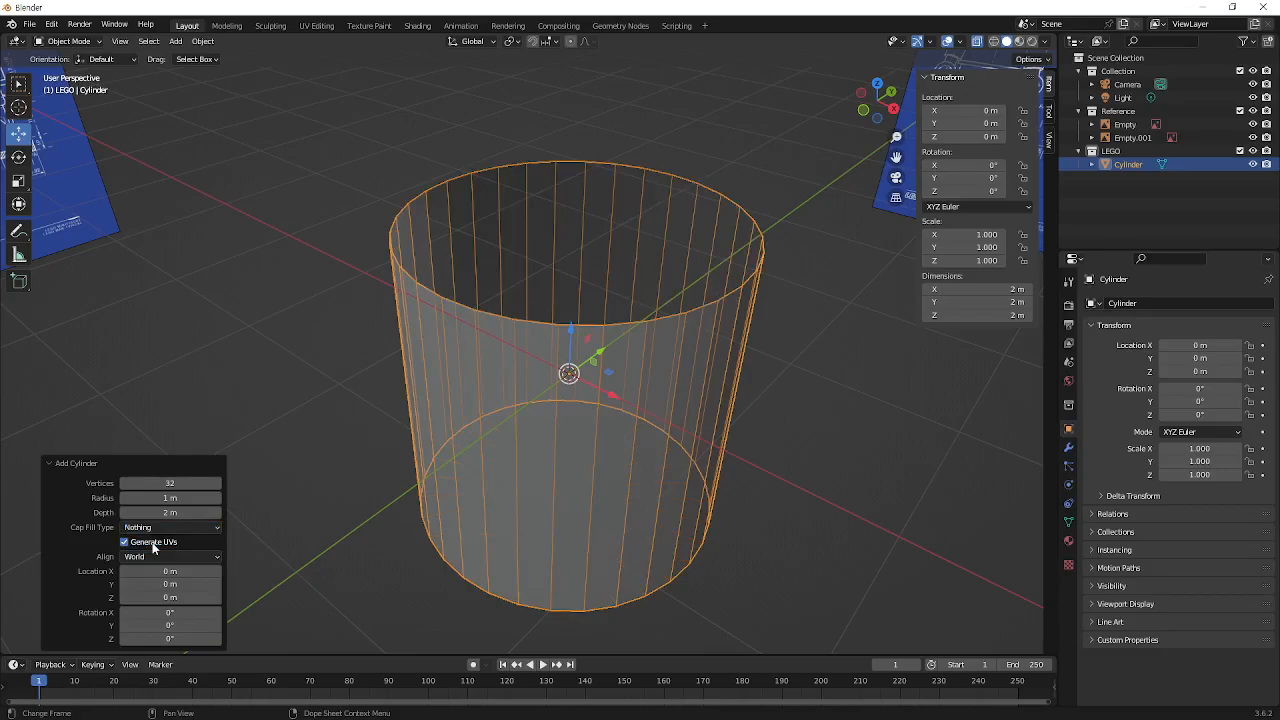
pyautogui.click(158, 528)
pyautogui.click(159, 558)
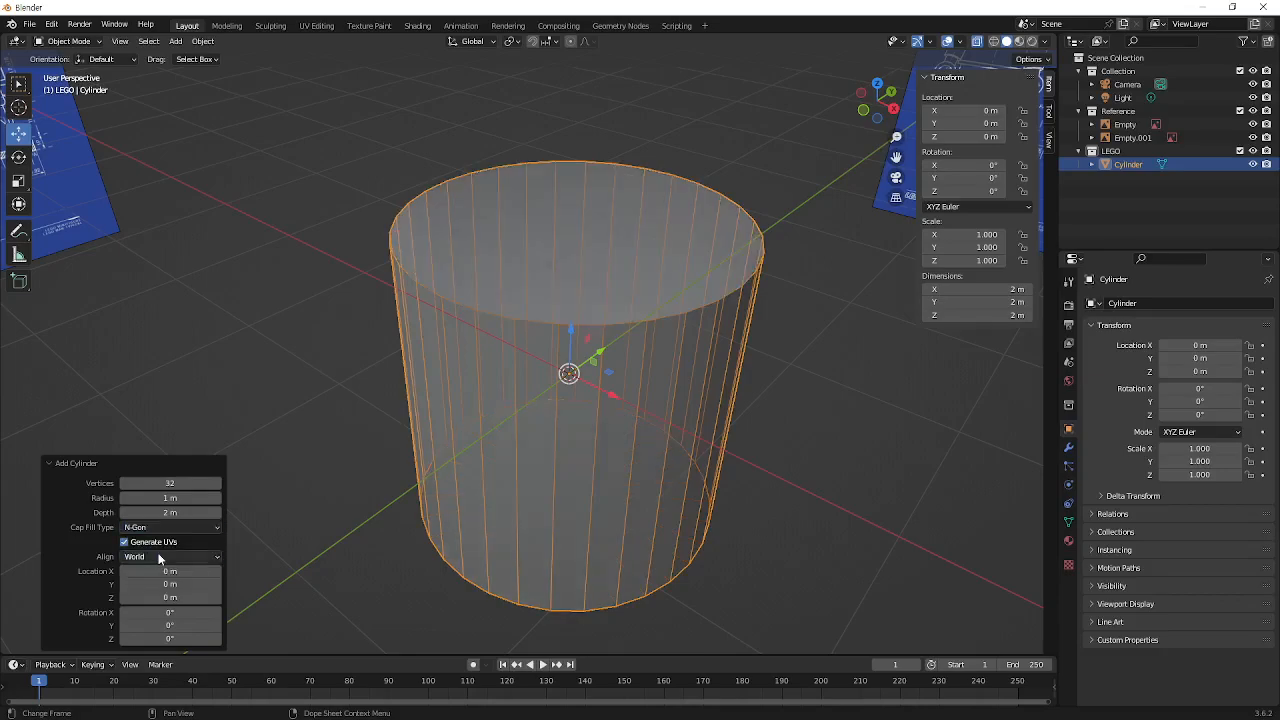
pyautogui.click(162, 528)
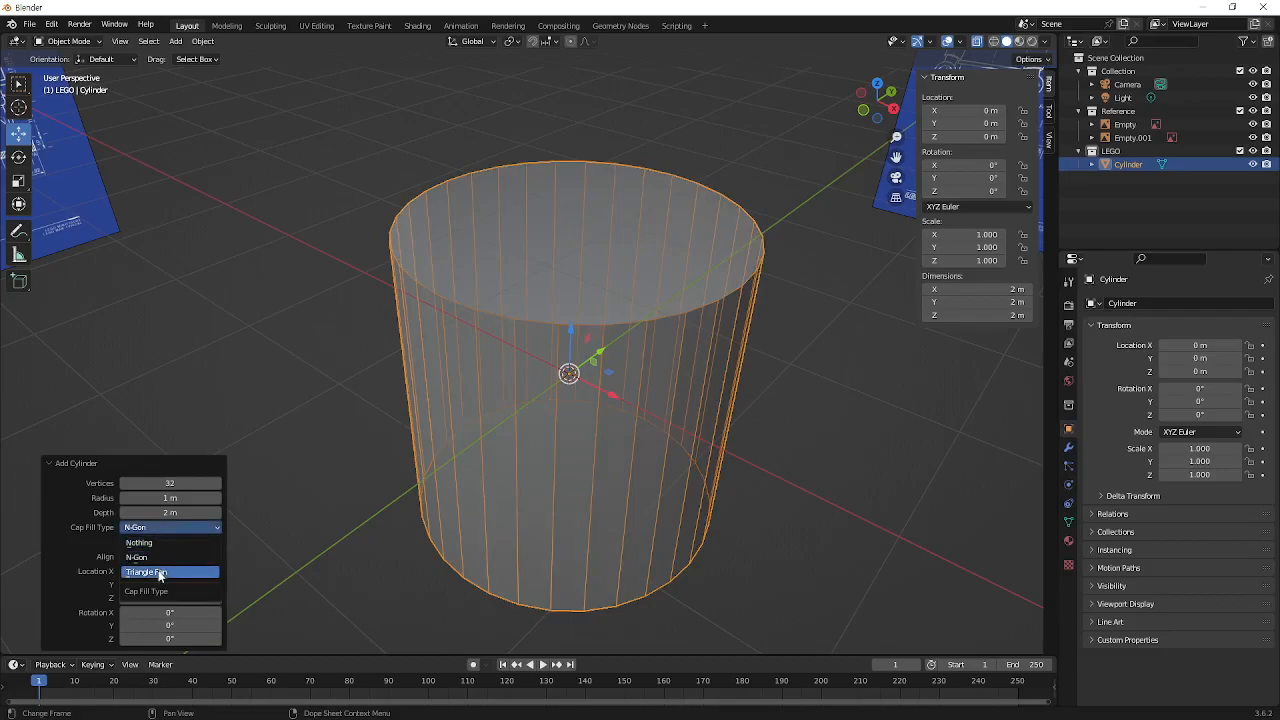
pyautogui.click(161, 571)
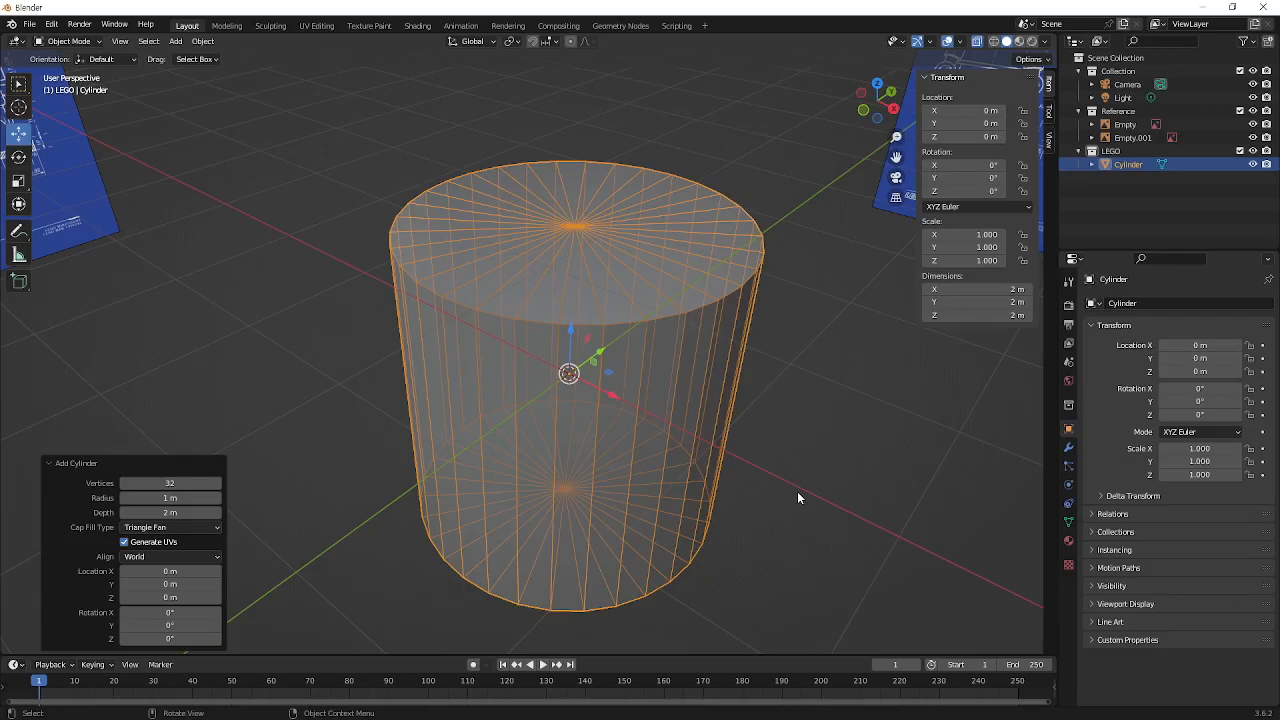
pyautogui.press('ctrl')
pyautogui.keyDown('ctrl'); pyautogui.moveTo(643, 65); pyautogui.dragTo(904, 323); pyautogui.keyUp('ctrl')
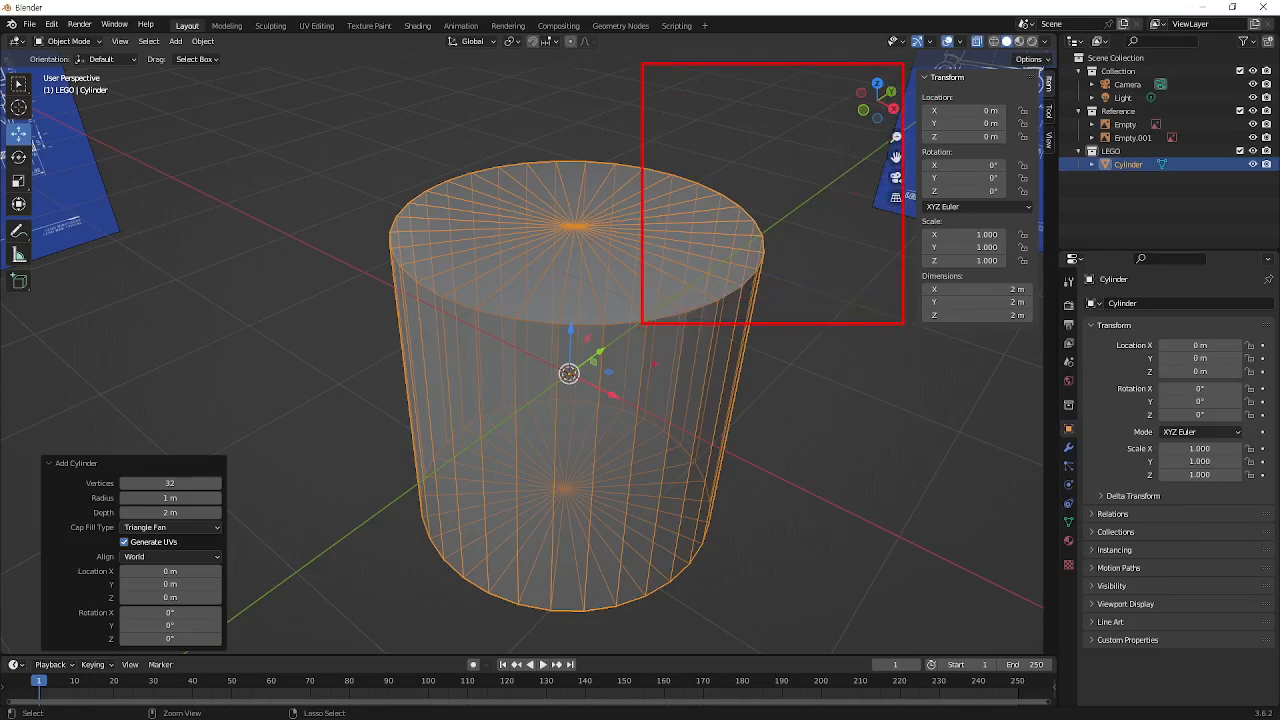
pyautogui.keyDown('ctrl'); pyautogui.moveTo(712, 129); pyautogui.dragTo(838, 245); pyautogui.keyUp('ctrl')
pyautogui.moveTo(751, 193); pyautogui.dragTo(739, 214)
pyautogui.moveTo(801, 167); pyautogui.dragTo(786, 199)
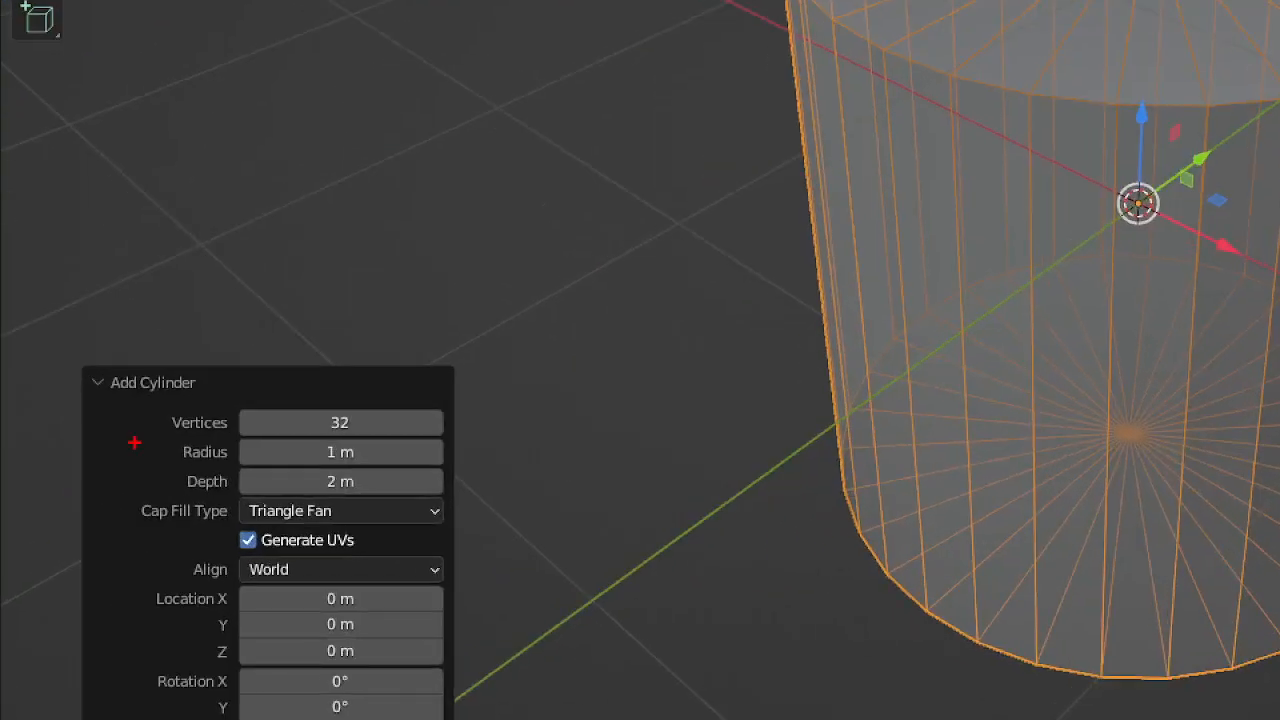
pyautogui.moveTo(146, 404); pyautogui.dragTo(463, 438)
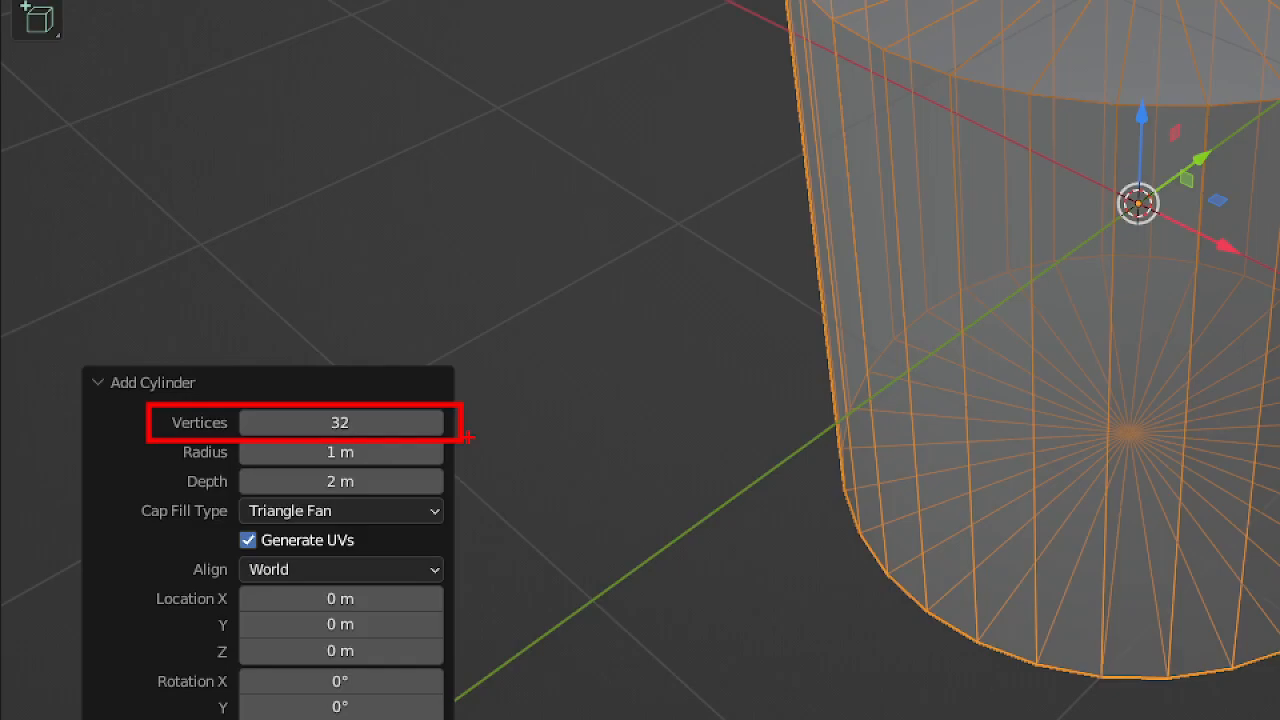
pyautogui.press('Escape')
# Set the cylinder's vertex count to 20 and deselect it
pyautogui.click(340, 423)
pyautogui.write('20')
pyautogui.press('Return')
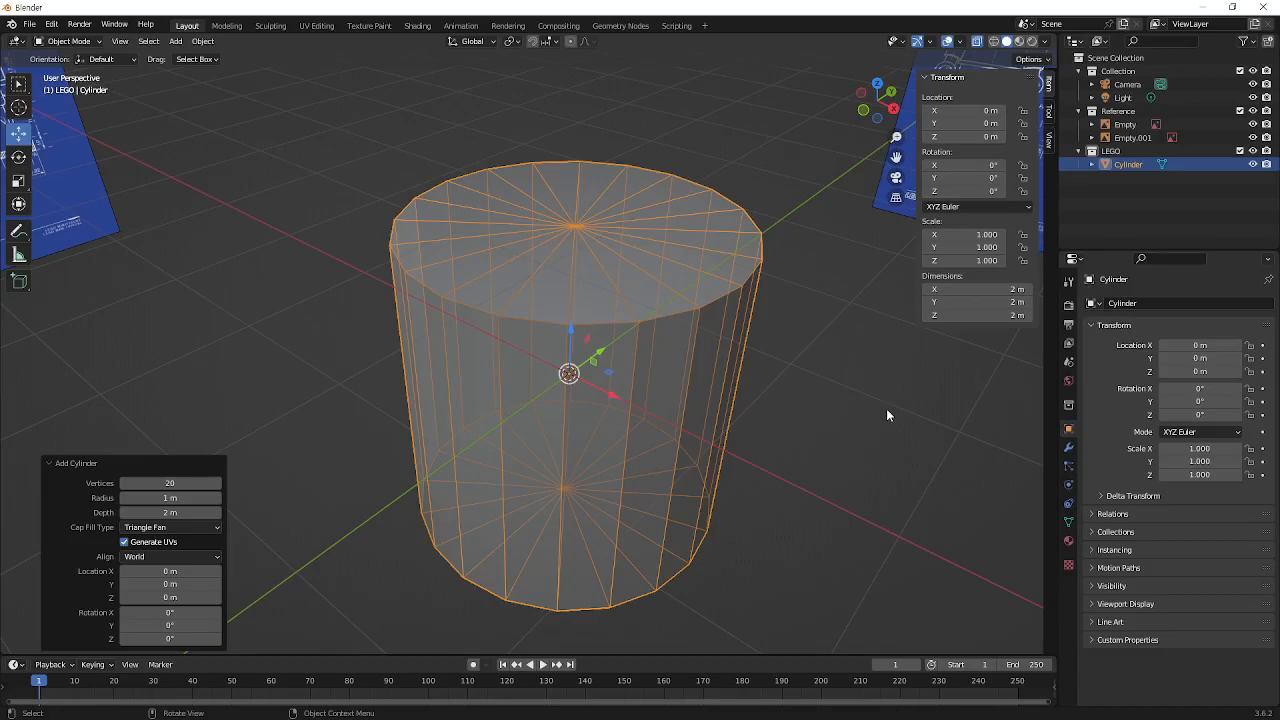
pyautogui.click(770, 486)
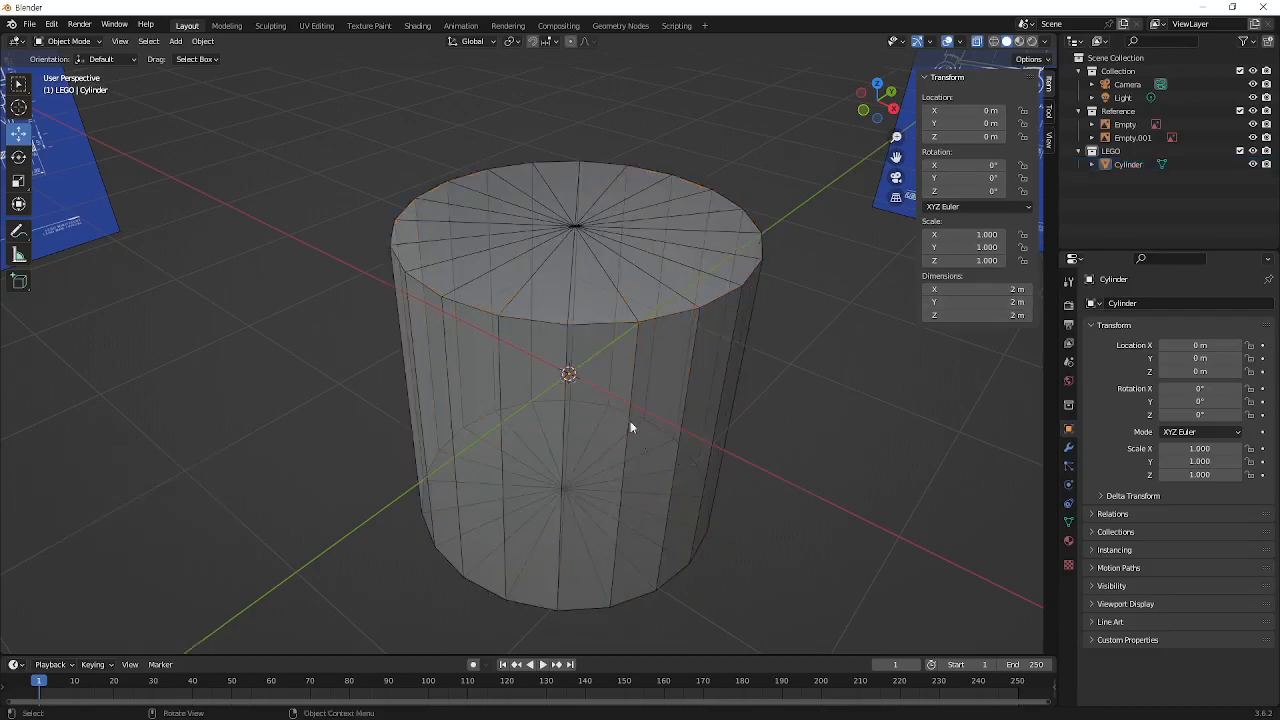
pyautogui.click(692, 480)
pyautogui.keyDown('shift'); pyautogui.click(668, 458); pyautogui.keyUp('shift')
pyautogui.moveTo(689, 420); pyautogui.dragTo(533, 428, button='middle')
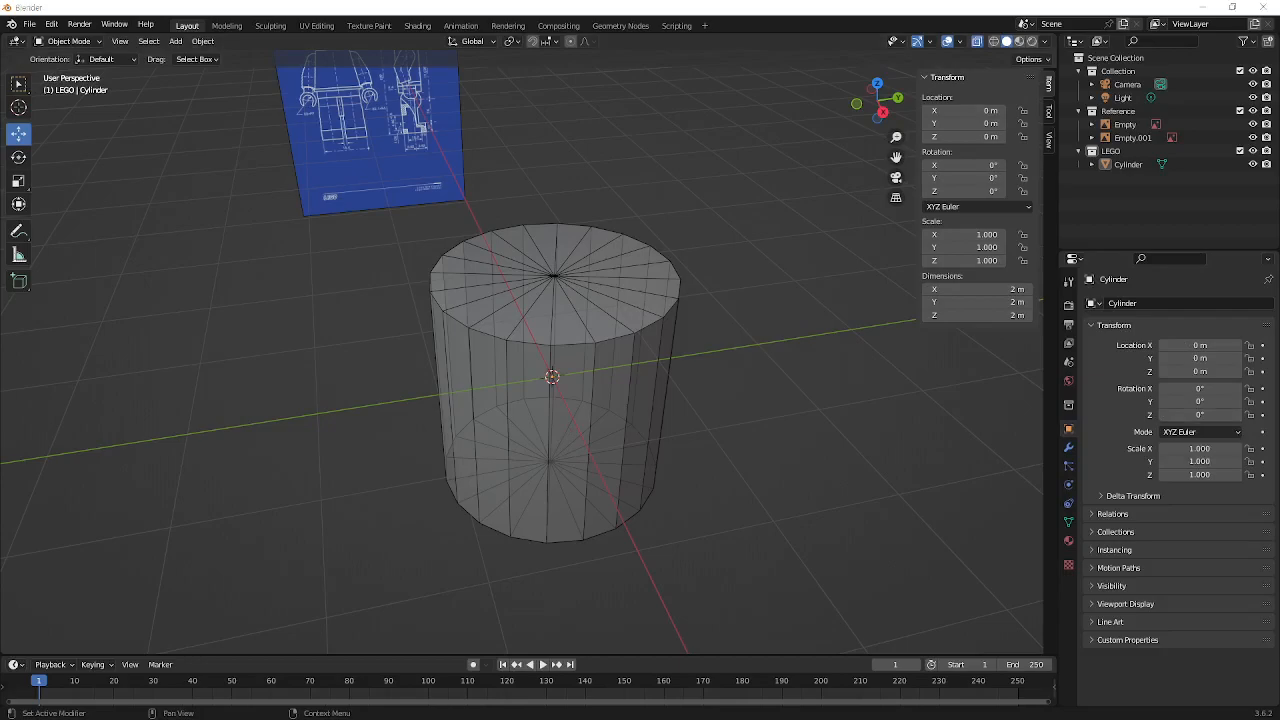
pyautogui.click(586, 390)
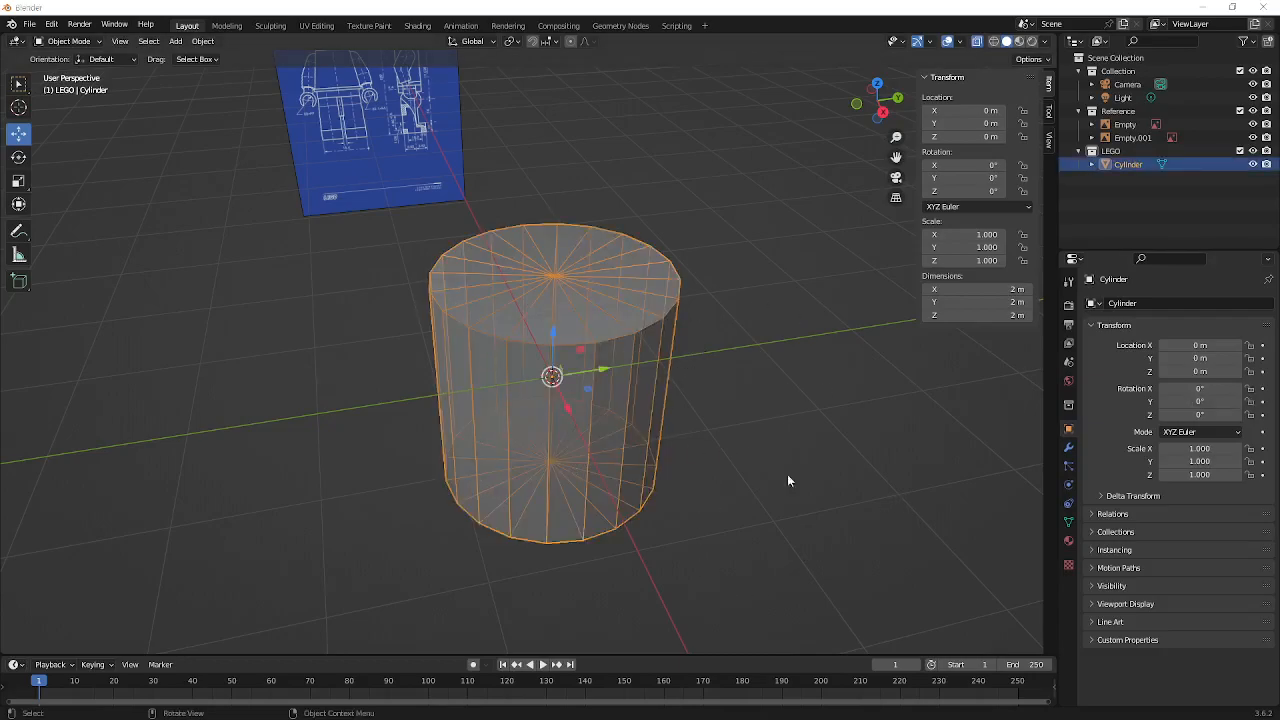
pyautogui.click(814, 444)
# Select the cylinder in front view and frame the head and torso of the minifigure blueprint
pyautogui.press('KP_1')
pyautogui.click(580, 400)
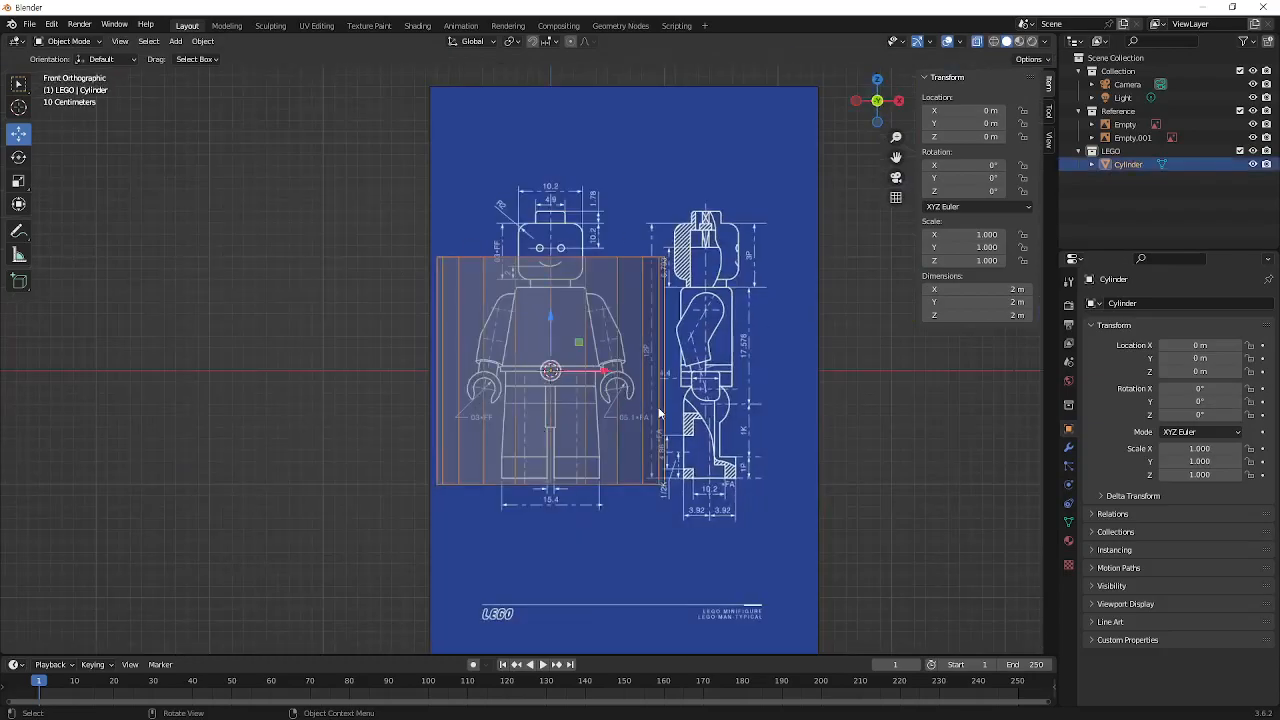
pyautogui.scroll(3, 659, 413)
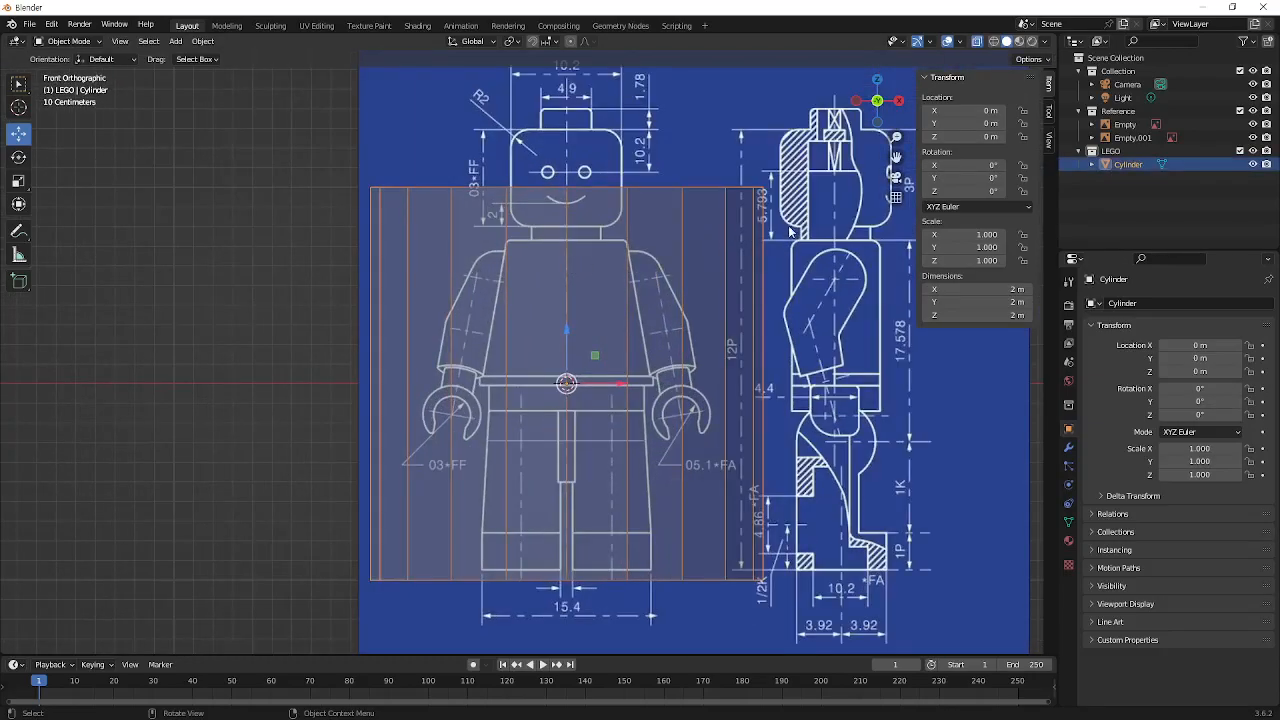
pyautogui.press('shift')
pyautogui.keyDown('shift'); pyautogui.moveTo(826, 222); pyautogui.dragTo(799, 312, button='middle'); pyautogui.keyUp('shift')
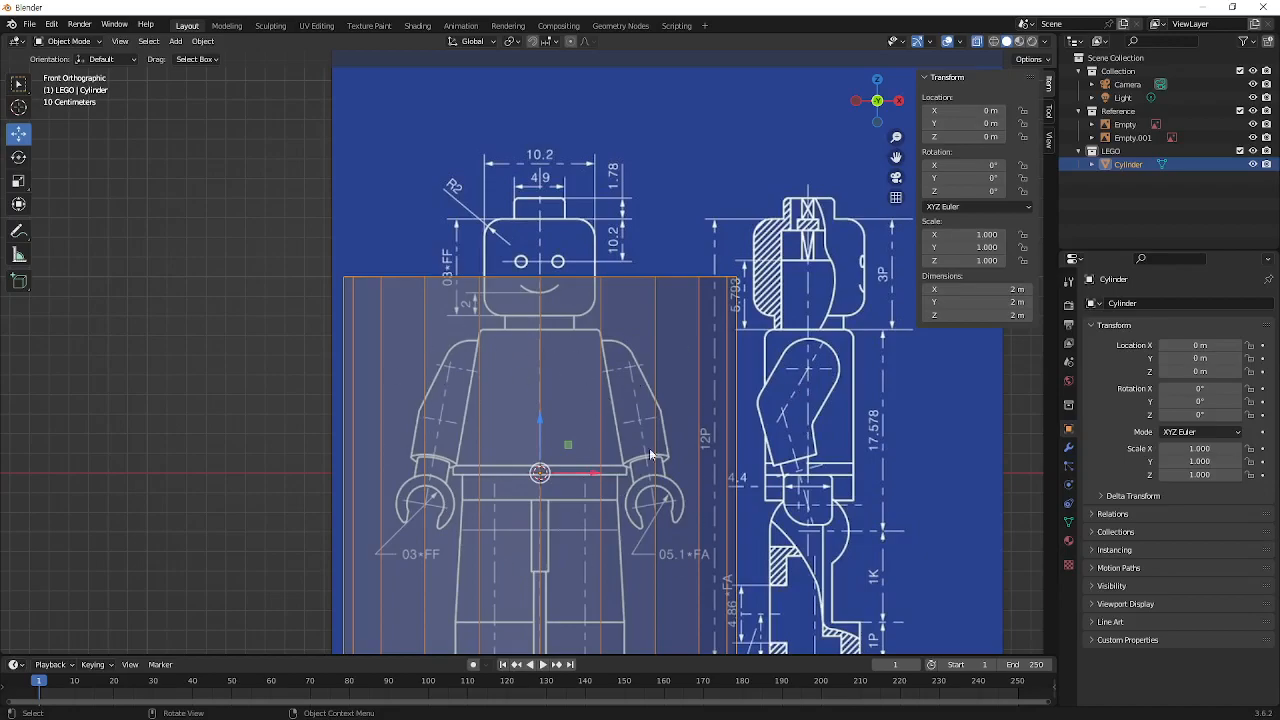
# Switch to the Select Box tool so the move gizmo is hidden
pyautogui.click(18, 85)
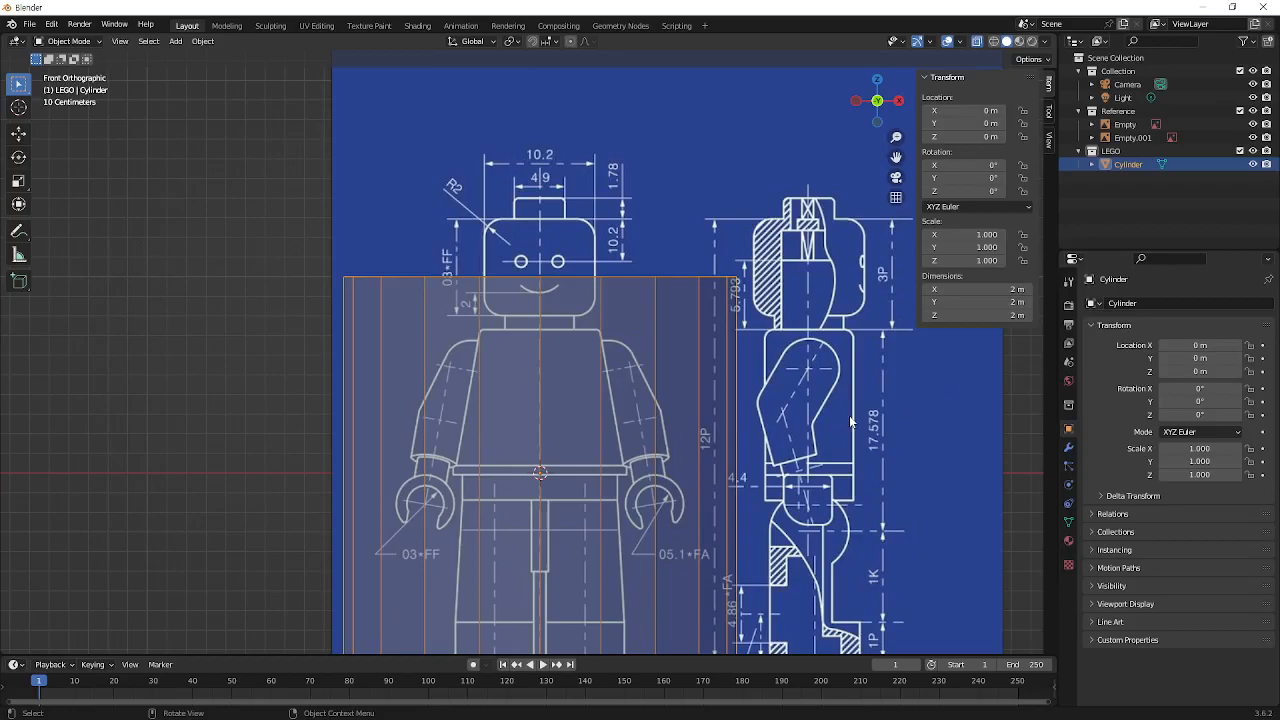
pyautogui.press('g')
pyautogui.press('y')
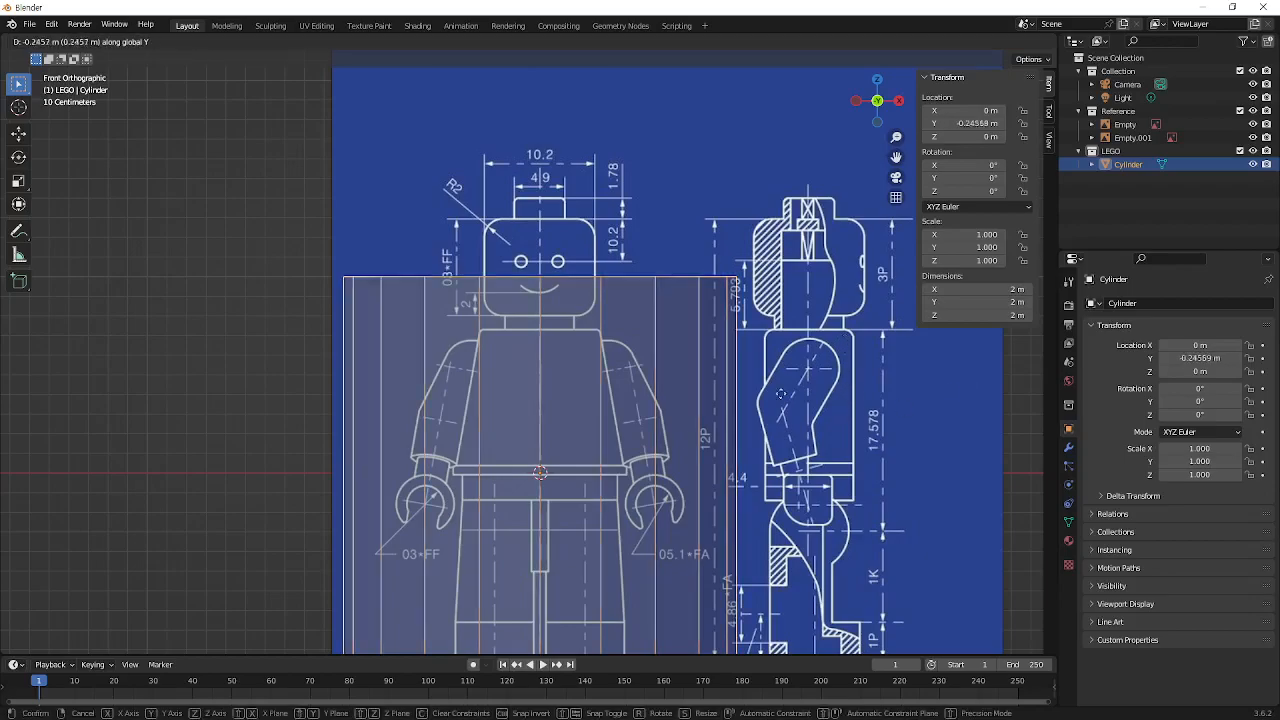
pyautogui.rightClick(688, 323)
pyautogui.click(317, 340)
pyautogui.click(409, 338)
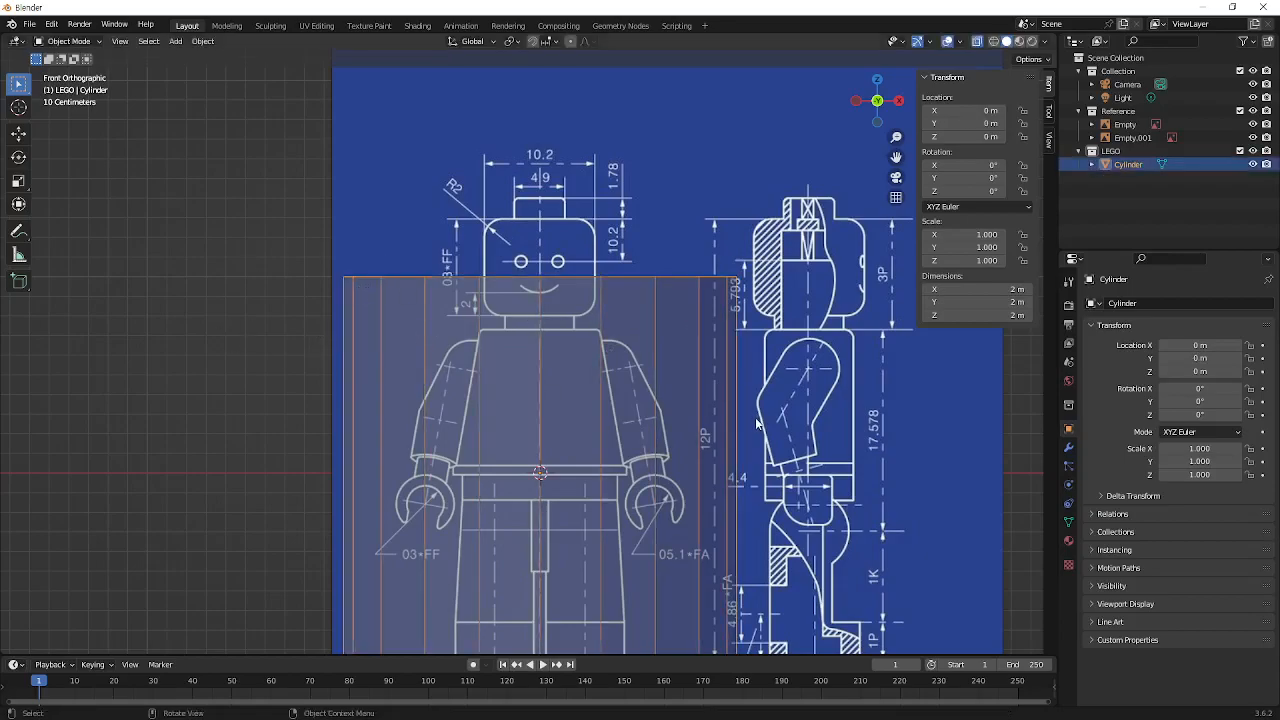
# Move the cylinder up along Z to about 1.04 m so its origin sits in the middle of the blueprint head
pyautogui.scroll(-1, 758, 424)
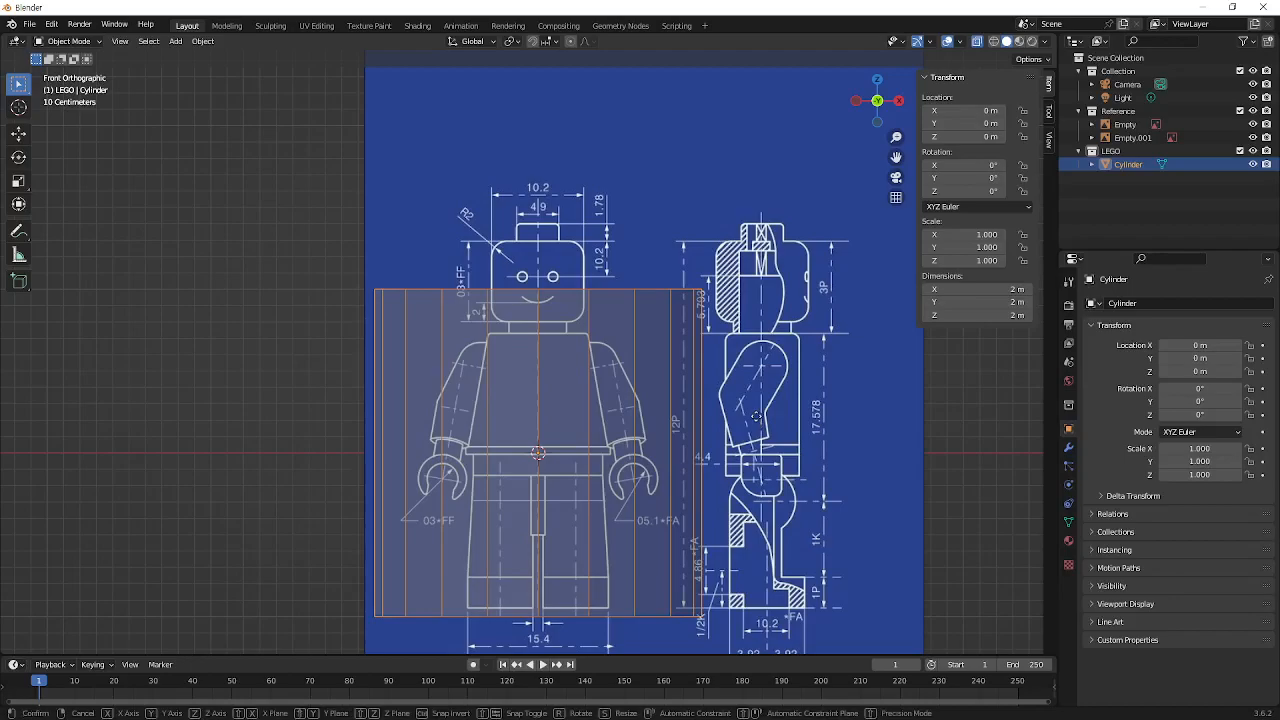
pyautogui.press('g')
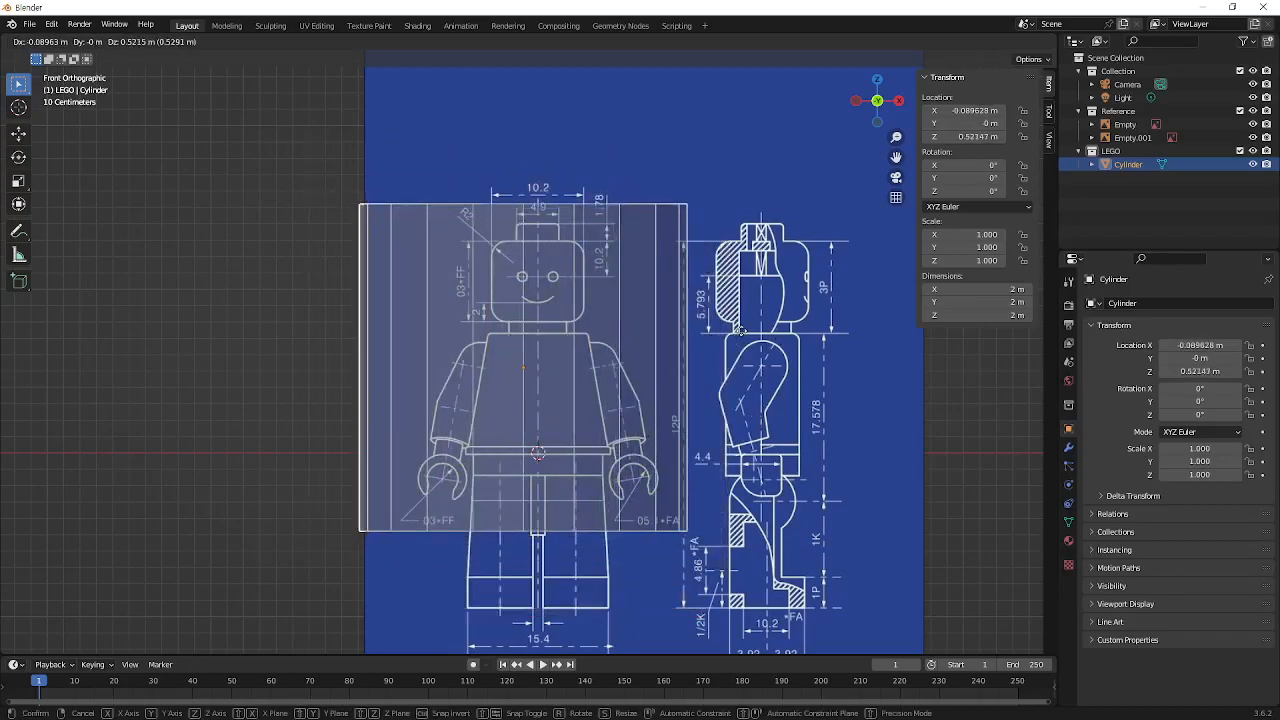
pyautogui.press('z')
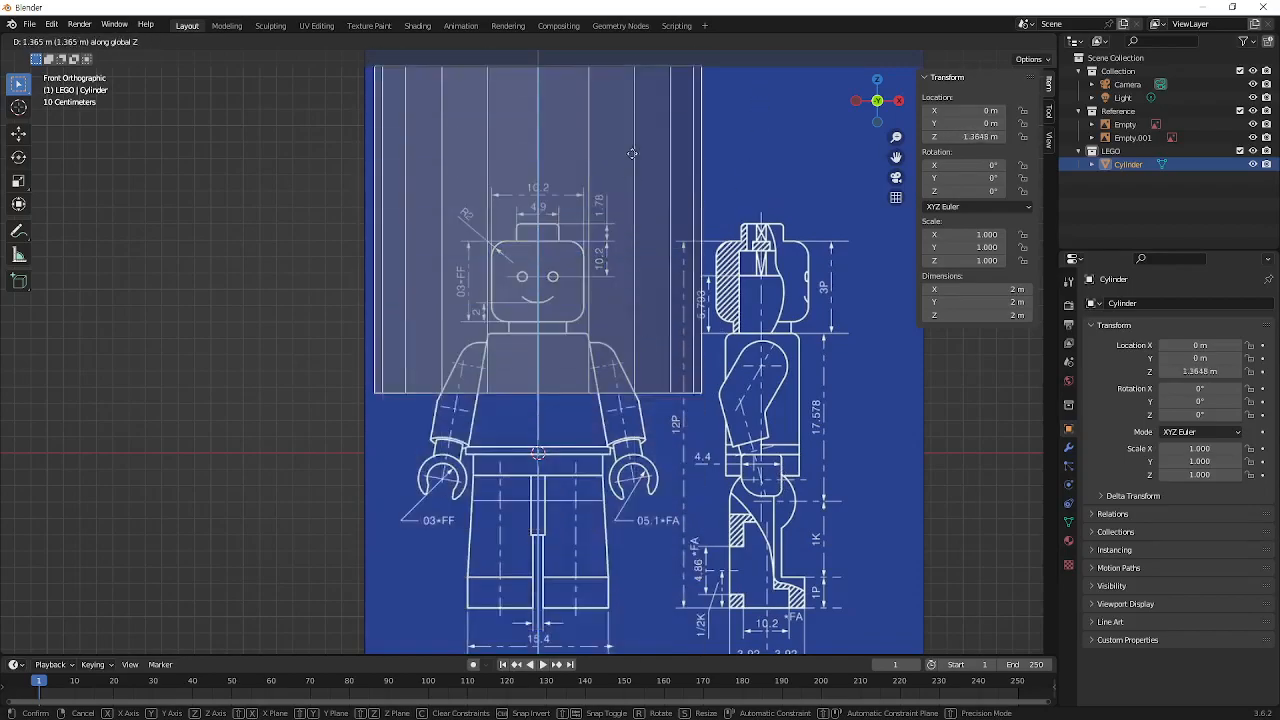
pyautogui.click(581, 246)
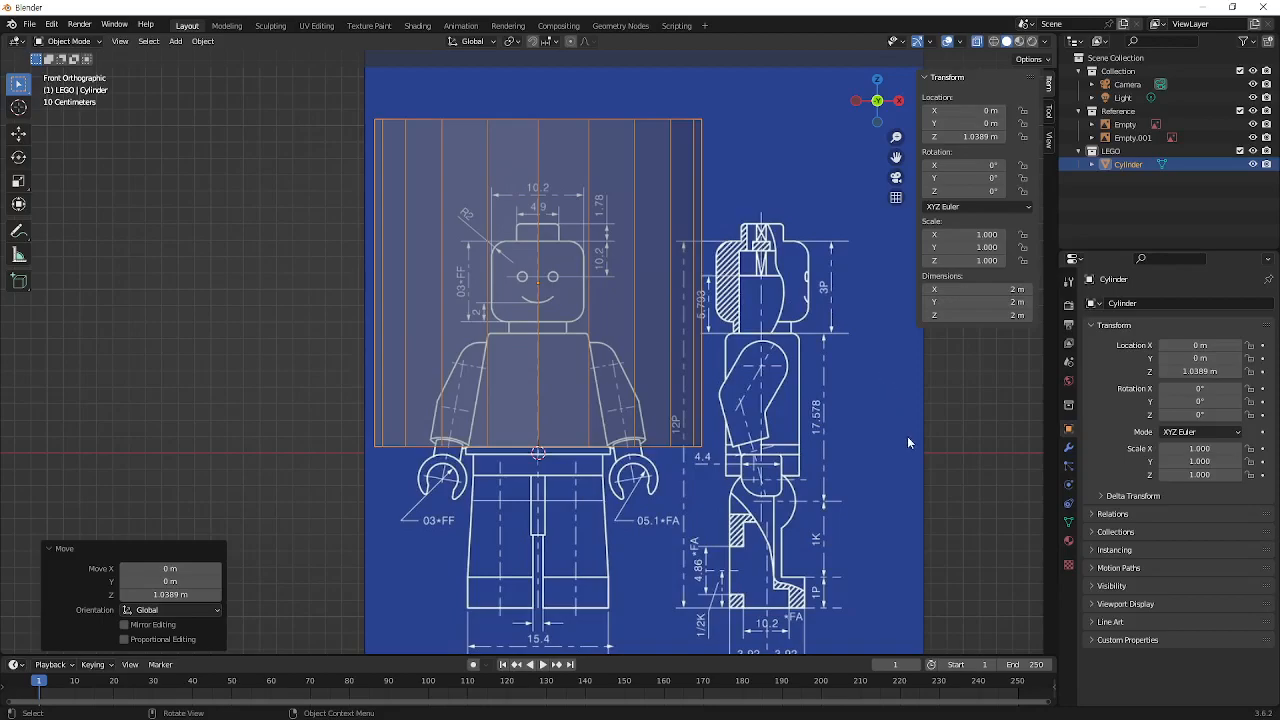
pyautogui.press('s')
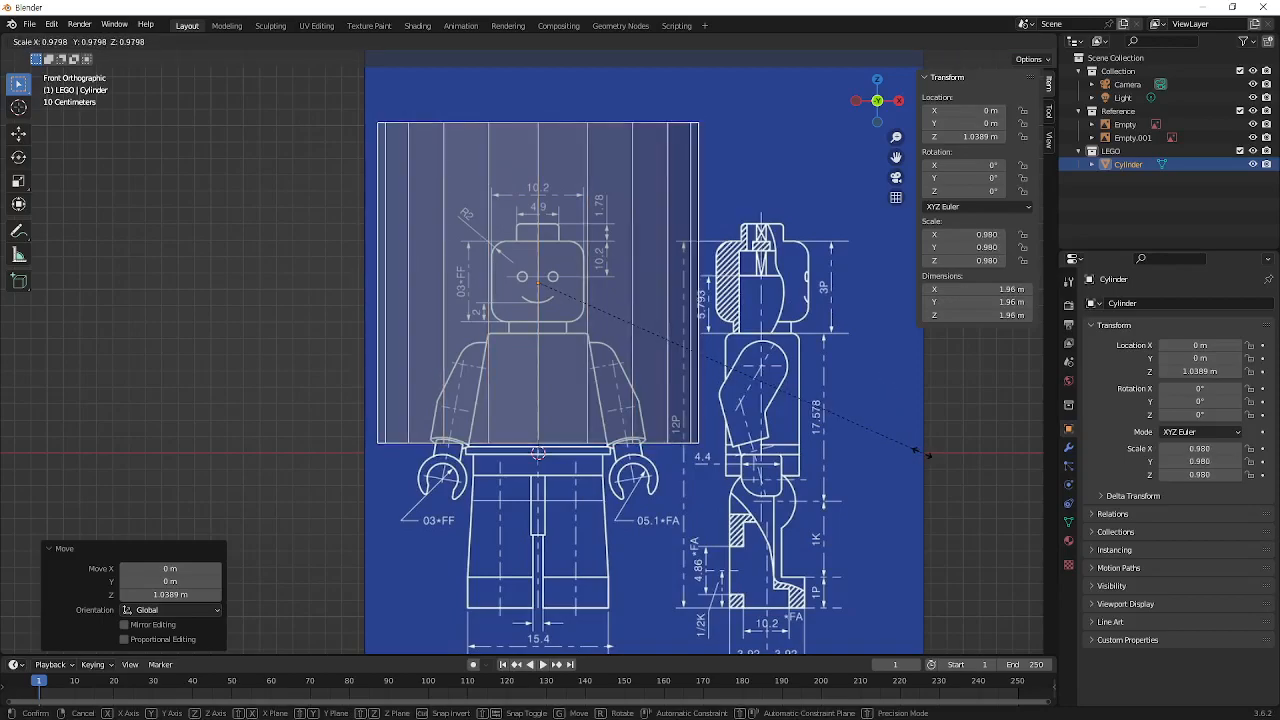
pyautogui.press('Escape')
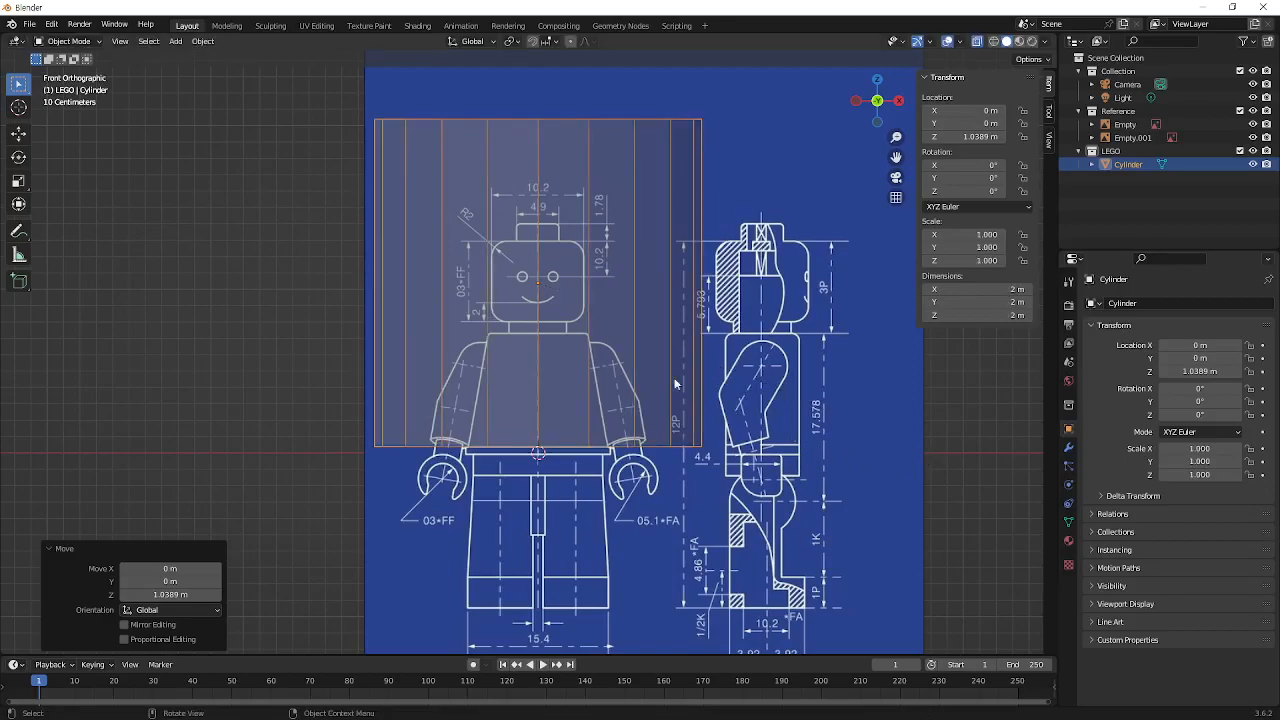
pyautogui.hotkey('ctrl', '1')
pyautogui.click(521, 283)
pyautogui.moveTo(577, 318)
pyautogui.mouseDown()
pyautogui.moveTo(594, 237)
pyautogui.moveTo(606, 334)
pyautogui.mouseUp()
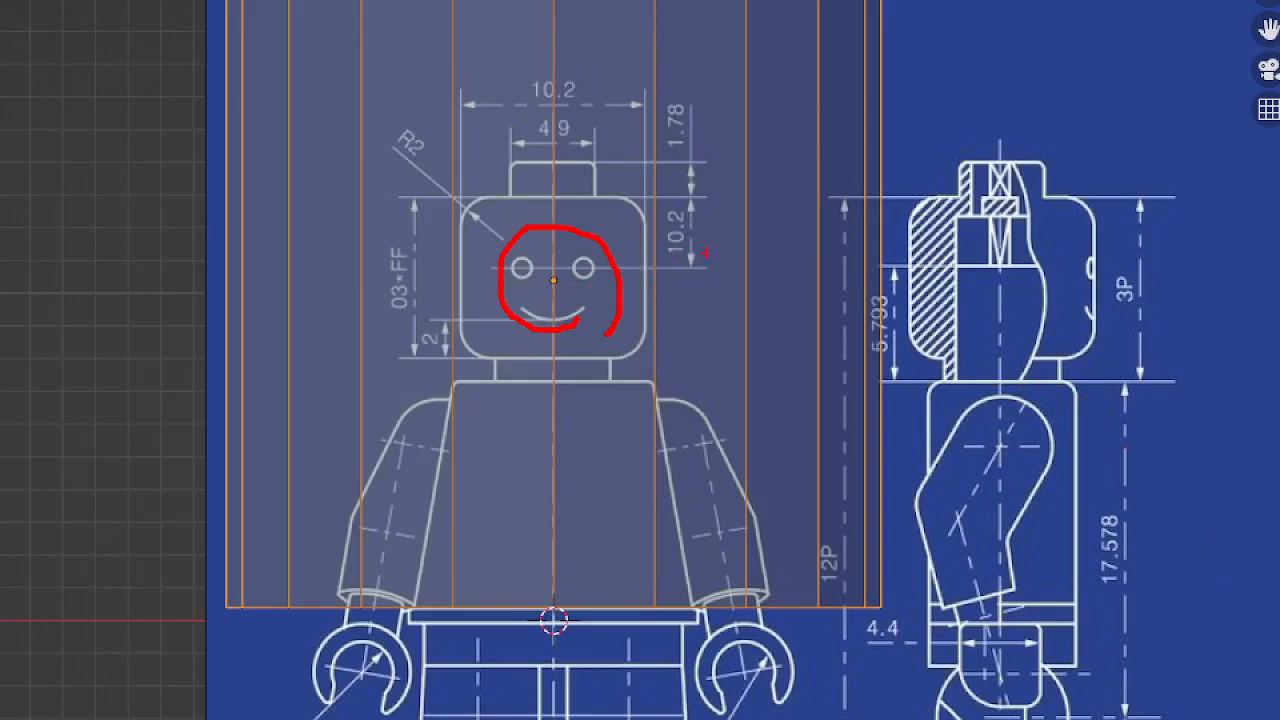
pyautogui.moveTo(1249, 586)
pyautogui.mouseDown()
pyautogui.moveTo(1078, 516)
pyautogui.moveTo(1266, 541)
pyautogui.mouseUp()
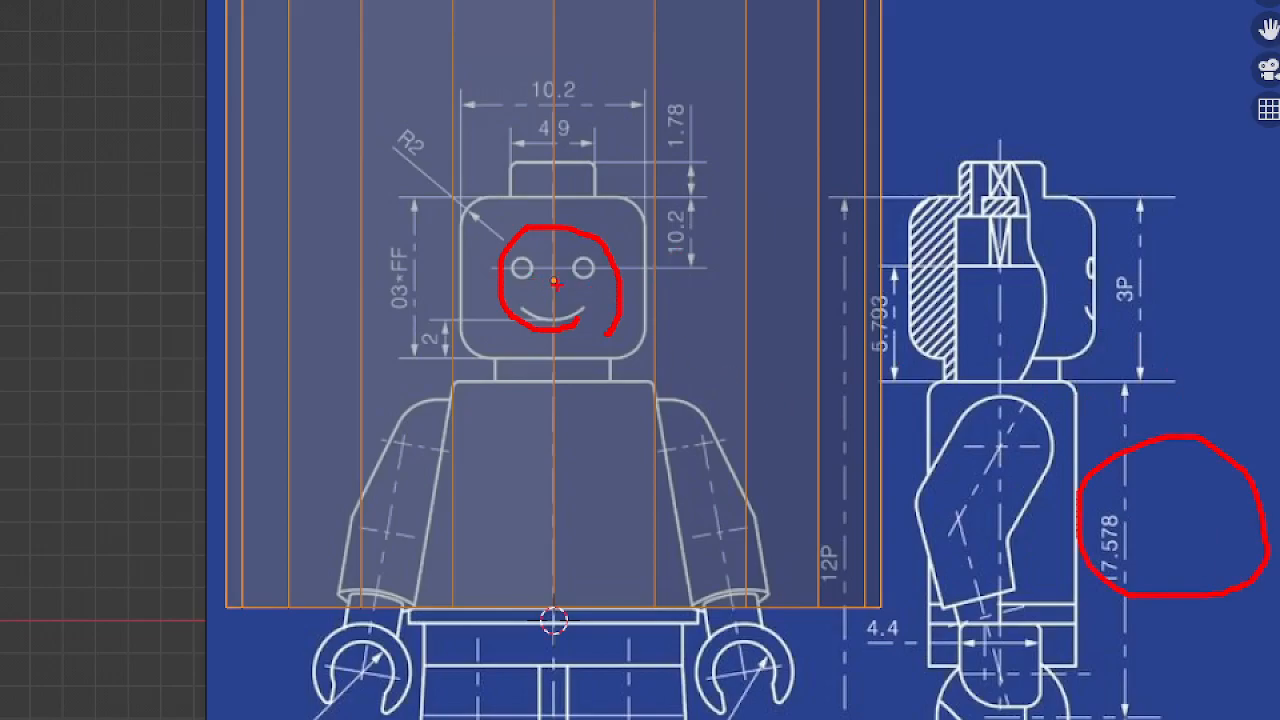
pyautogui.moveTo(553, 282)
pyautogui.mouseDown()
pyautogui.moveTo(1183, 521)
pyautogui.moveTo(1185, 533)
pyautogui.mouseUp()
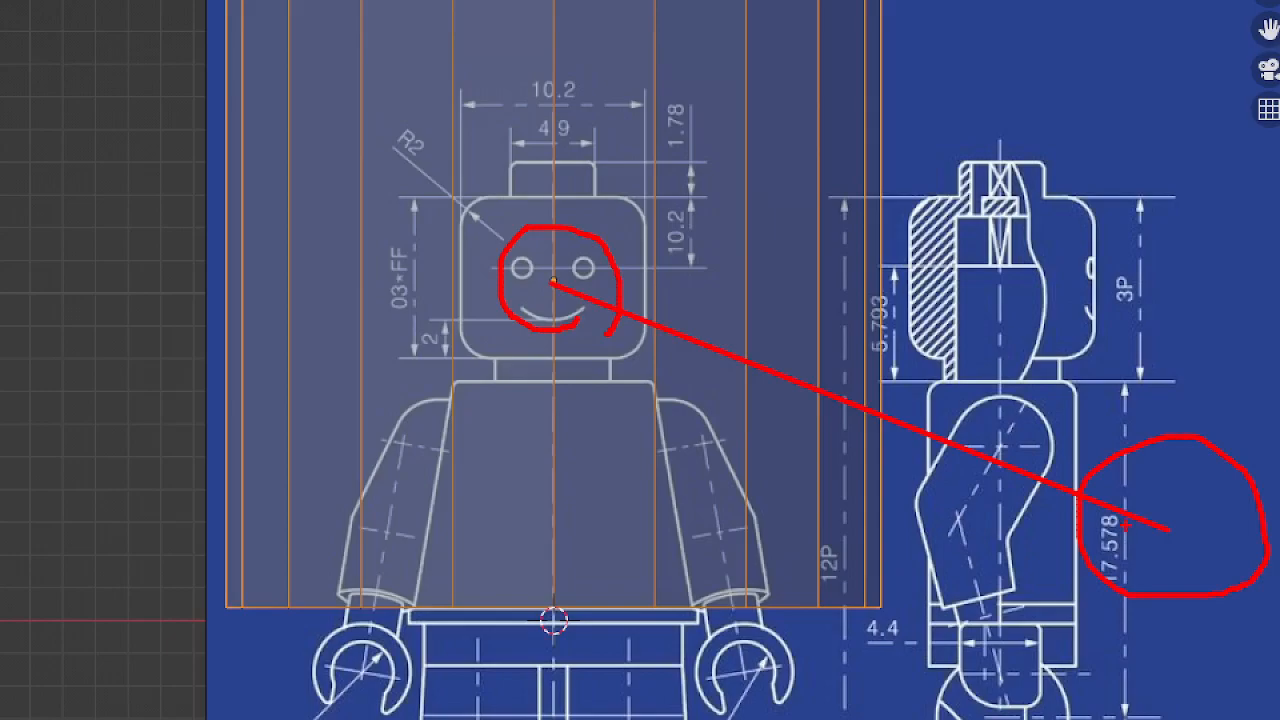
pyautogui.moveTo(733, 162)
pyautogui.mouseDown()
pyautogui.moveTo(692, 218)
pyautogui.moveTo(780, 160)
pyautogui.mouseUp()
pyautogui.moveTo(1194, 220)
pyautogui.mouseDown()
pyautogui.moveTo(760, 196)
pyautogui.moveTo(780, 228)
pyautogui.mouseUp()
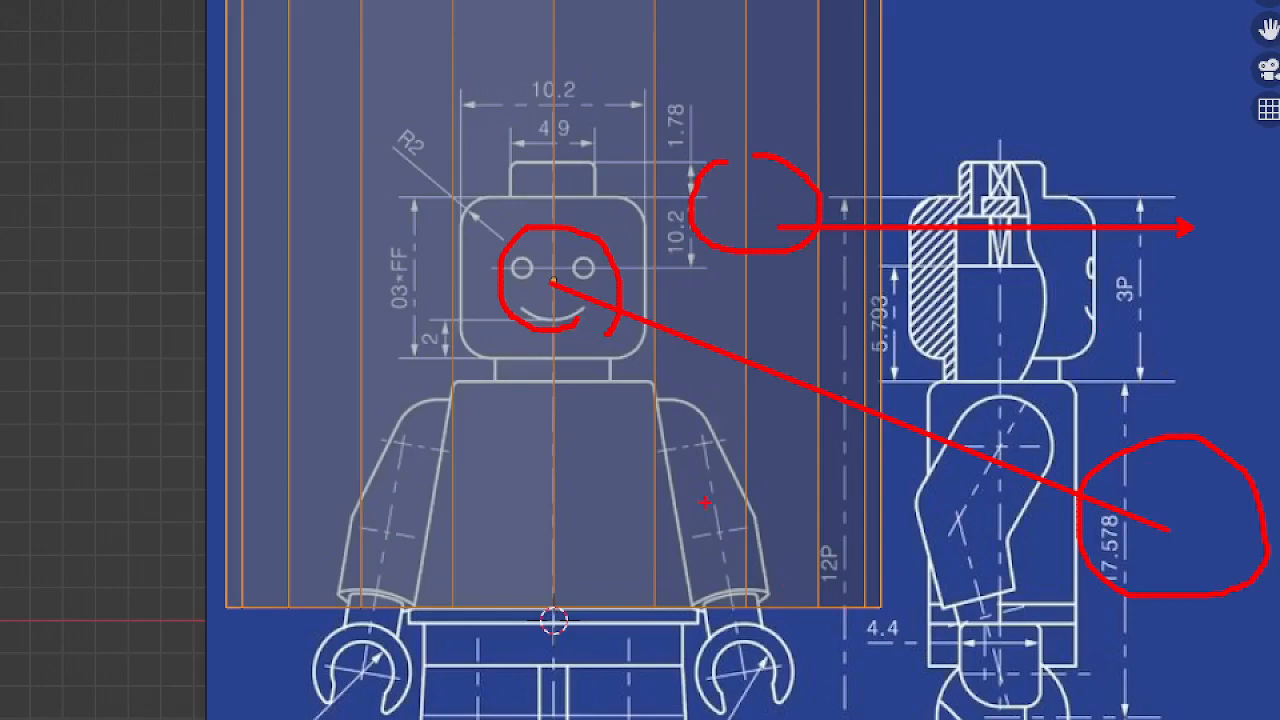
pyautogui.moveTo(668, 280)
pyautogui.mouseDown()
pyautogui.moveTo(652, 280)
pyautogui.moveTo(700, 286)
pyautogui.mouseUp()
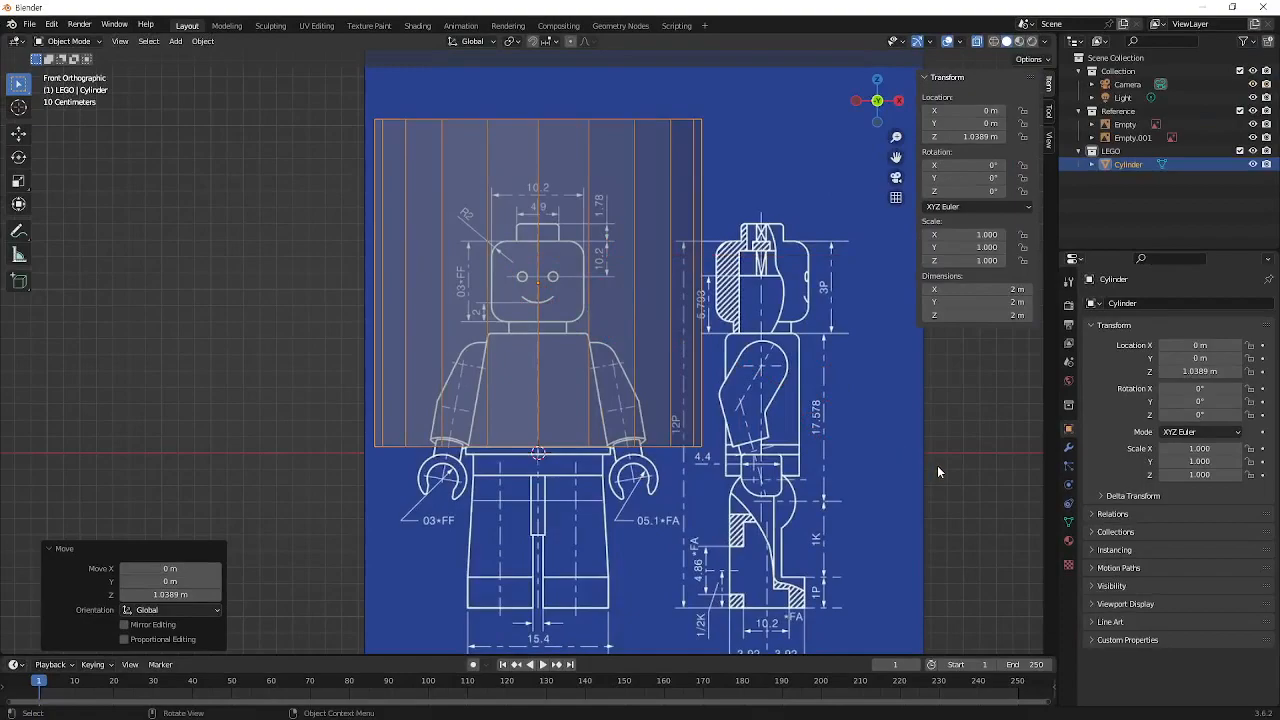
# Scale the cylinder down uniformly to about 0.282 so its sides match the width of the blueprint head
pyautogui.press('s')
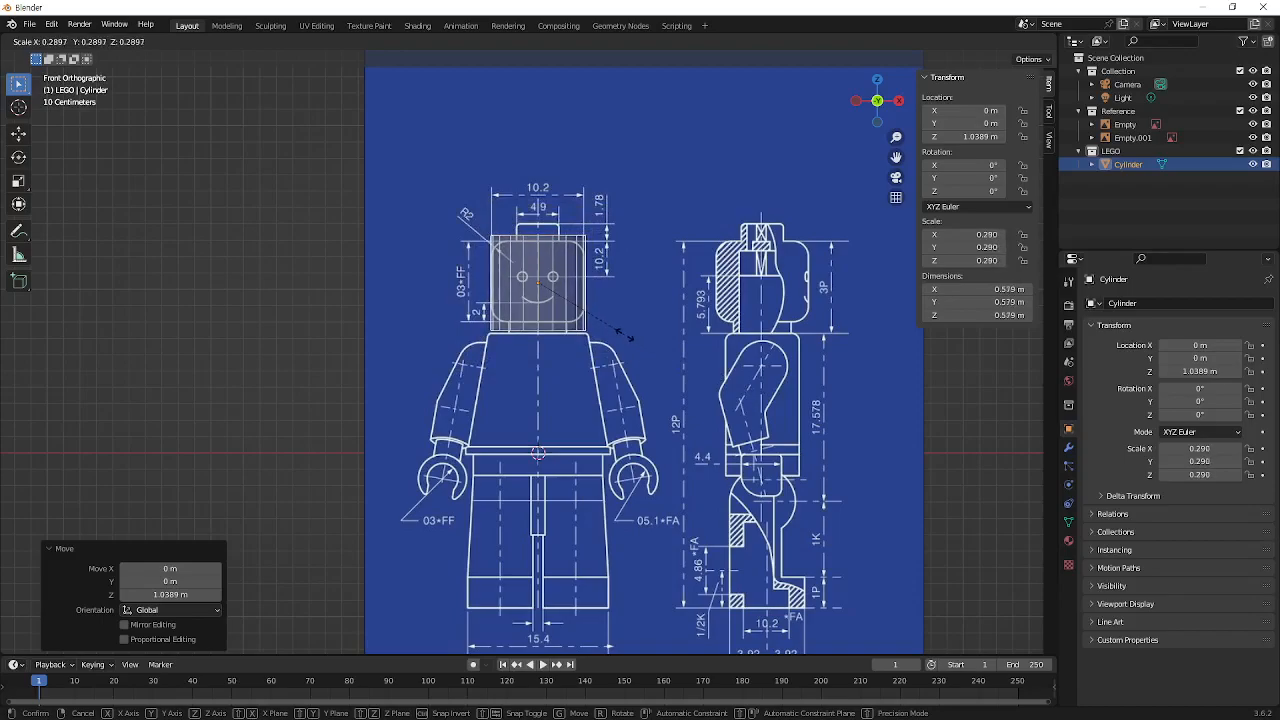
pyautogui.click(584, 312)
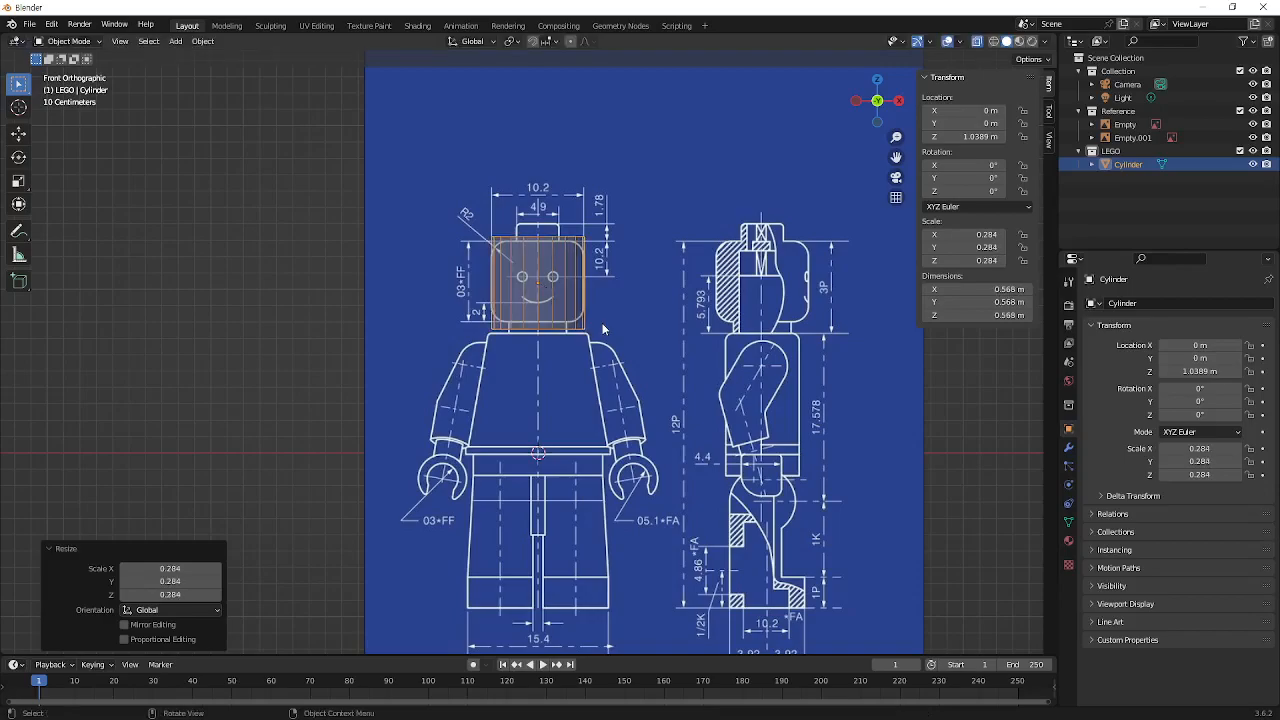
pyautogui.scroll(1, 521, 283)
pyautogui.scroll(7, 521, 283)
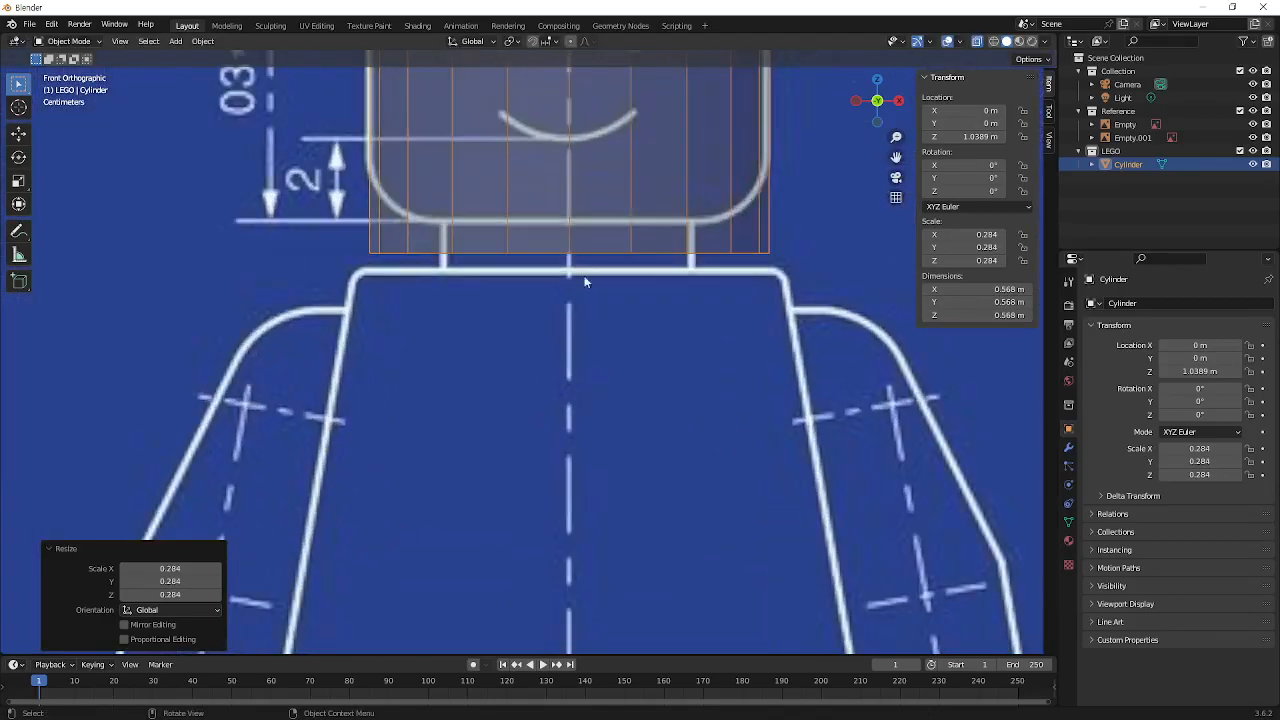
pyautogui.keyDown('shift'); pyautogui.moveTo(592, 196); pyautogui.dragTo(540, 494, button='middle'); pyautogui.keyUp('shift')
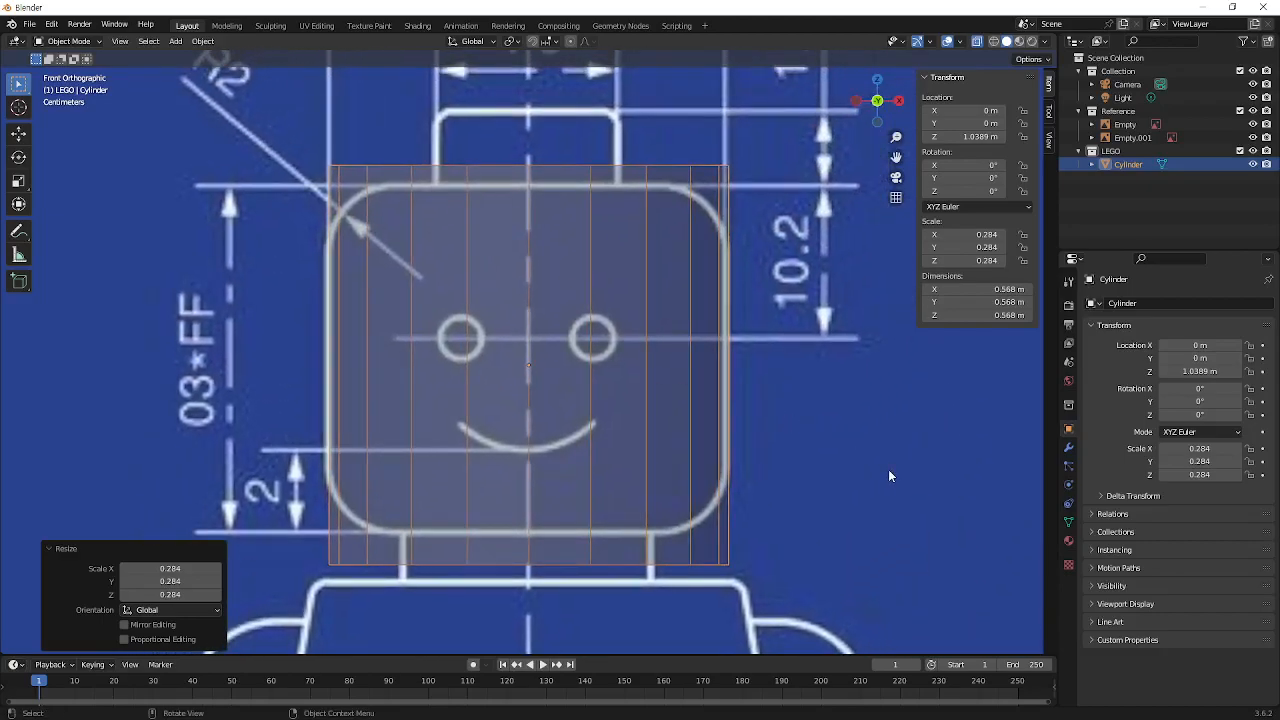
pyautogui.press('s')
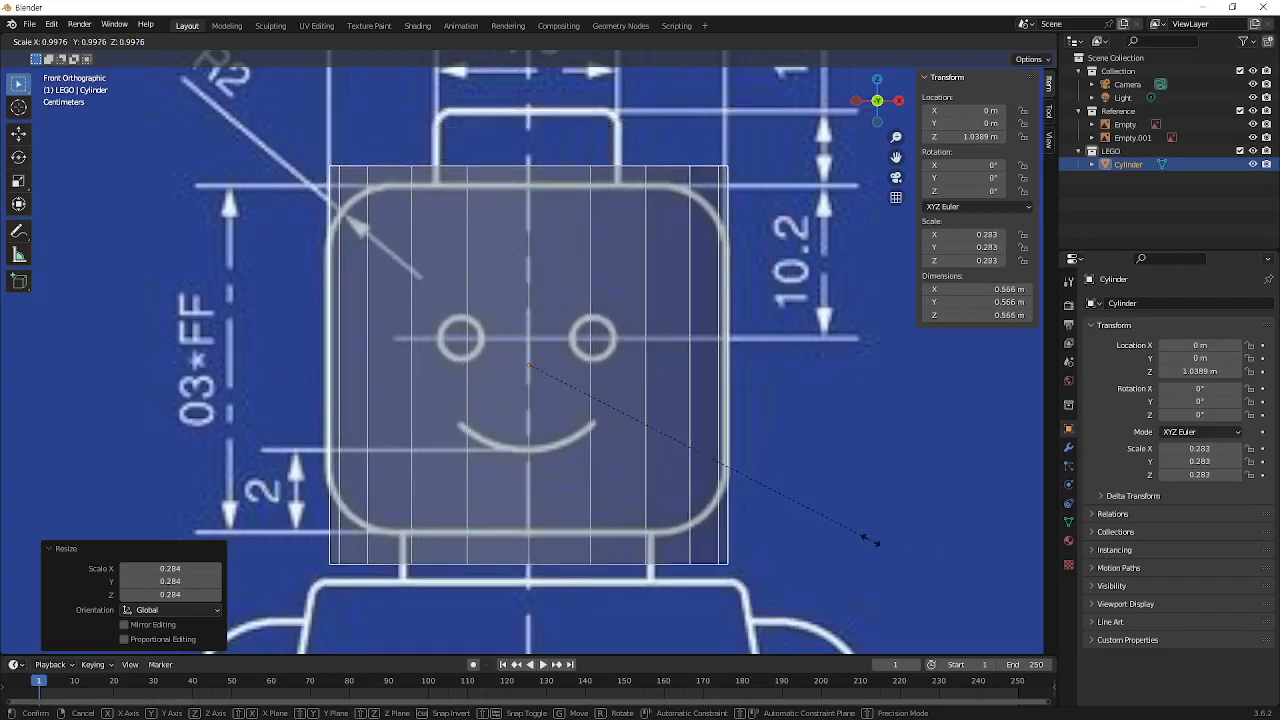
pyautogui.click(864, 539)
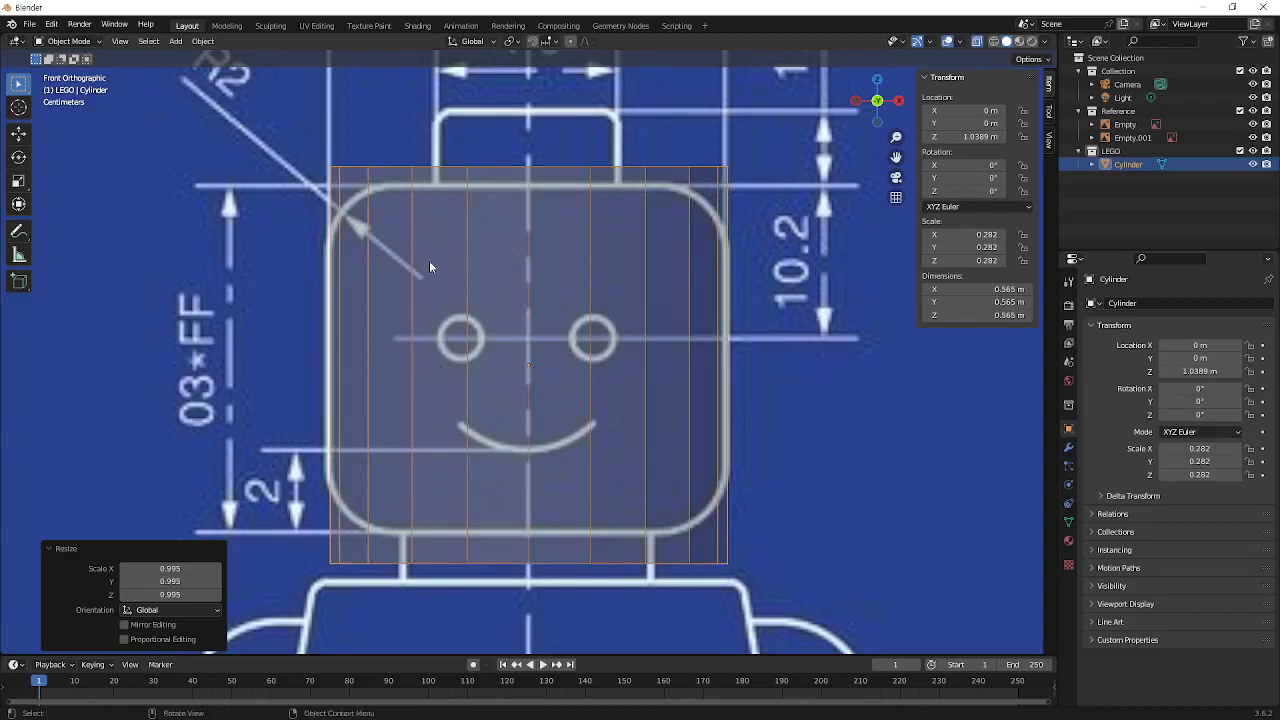
pyautogui.moveTo(291, 507)
pyautogui.mouseDown()
pyautogui.moveTo(261, 482)
pyautogui.moveTo(297, 519)
pyautogui.mouseUp()
pyautogui.moveTo(243, 438); pyautogui.dragTo(244, 400)
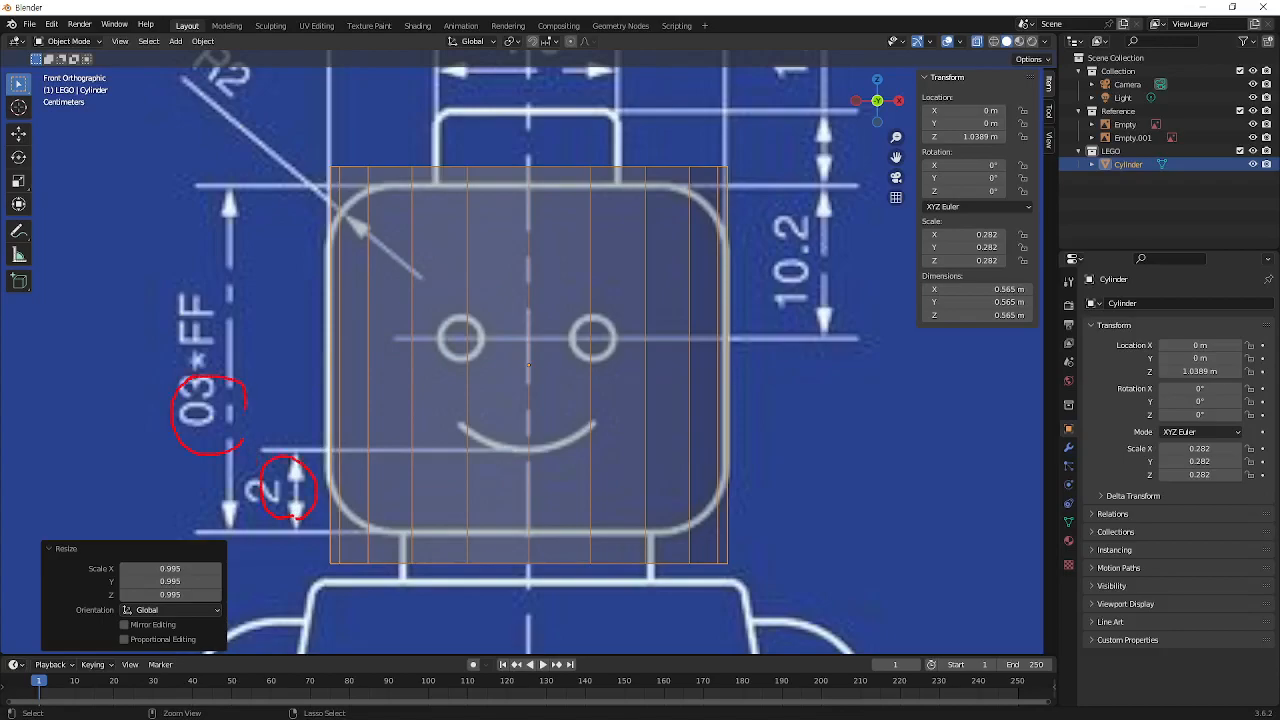
pyautogui.moveTo(201, 121); pyautogui.dragTo(282, 92)
pyautogui.moveTo(827, 293); pyautogui.dragTo(818, 318)
pyautogui.moveTo(760, 192); pyautogui.dragTo(824, 296)
pyautogui.moveTo(750, 221); pyautogui.dragTo(820, 302)
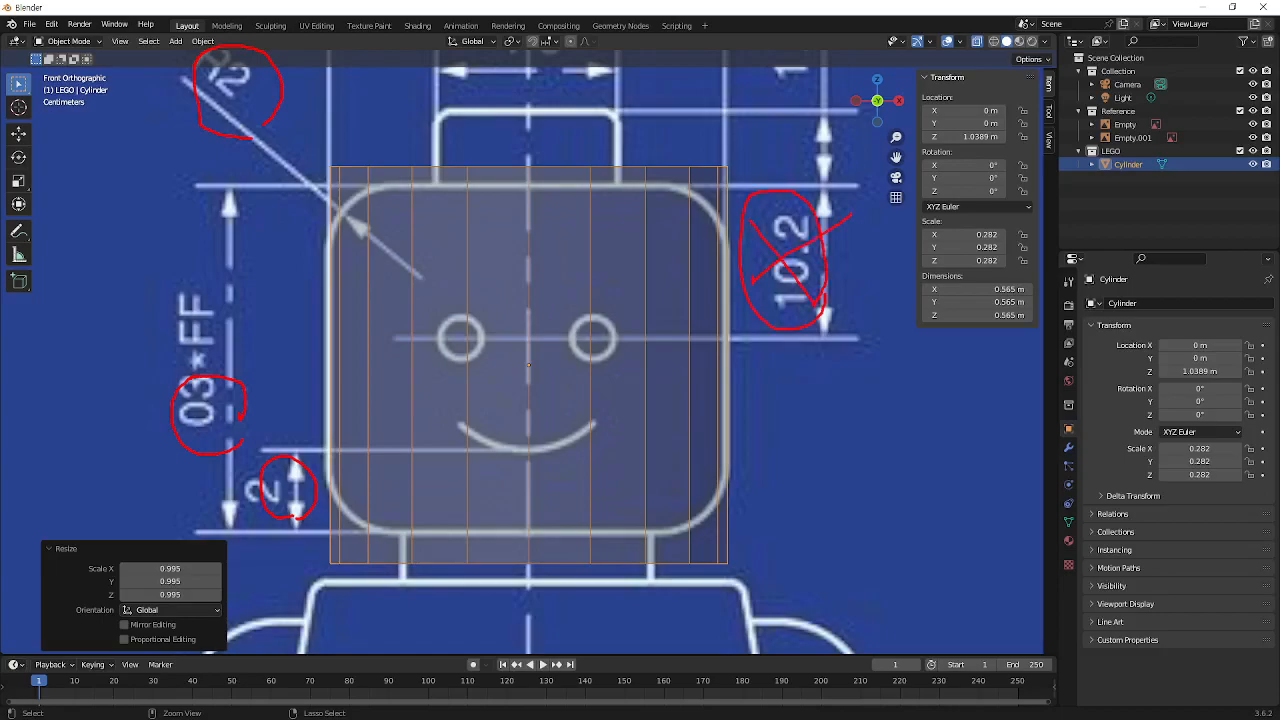
pyautogui.press('Escape')
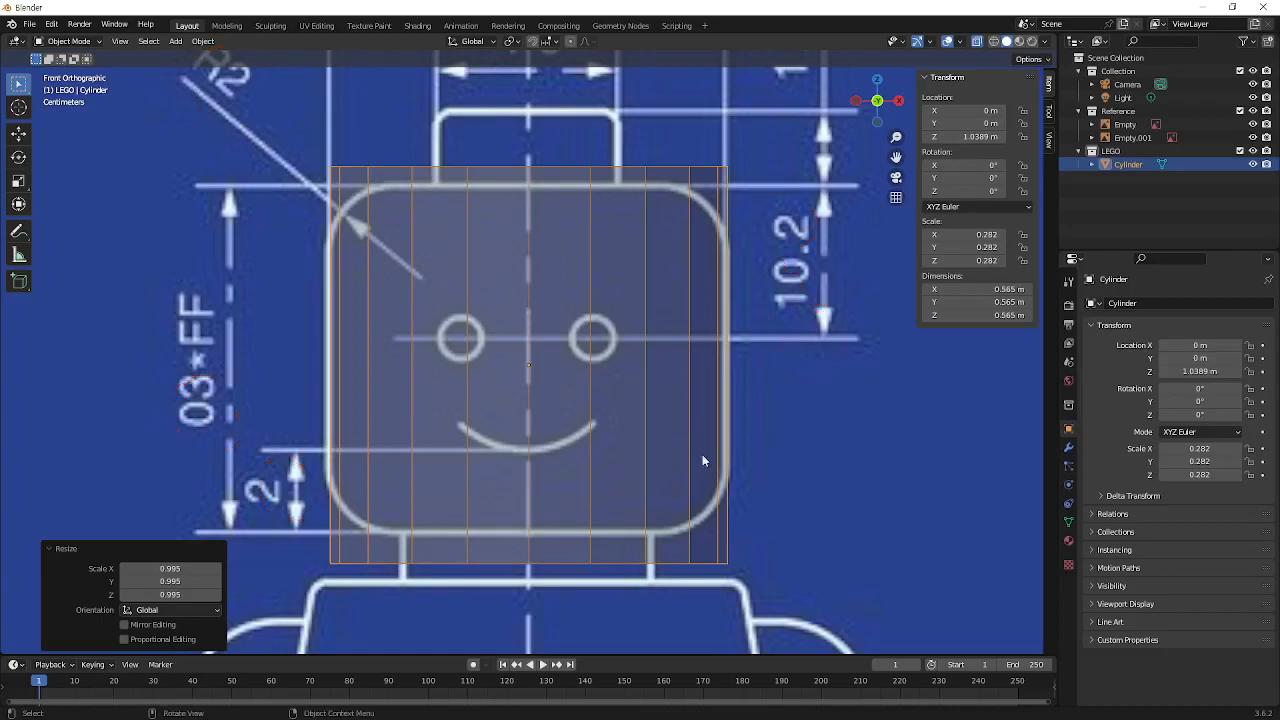
pyautogui.click(586, 285)
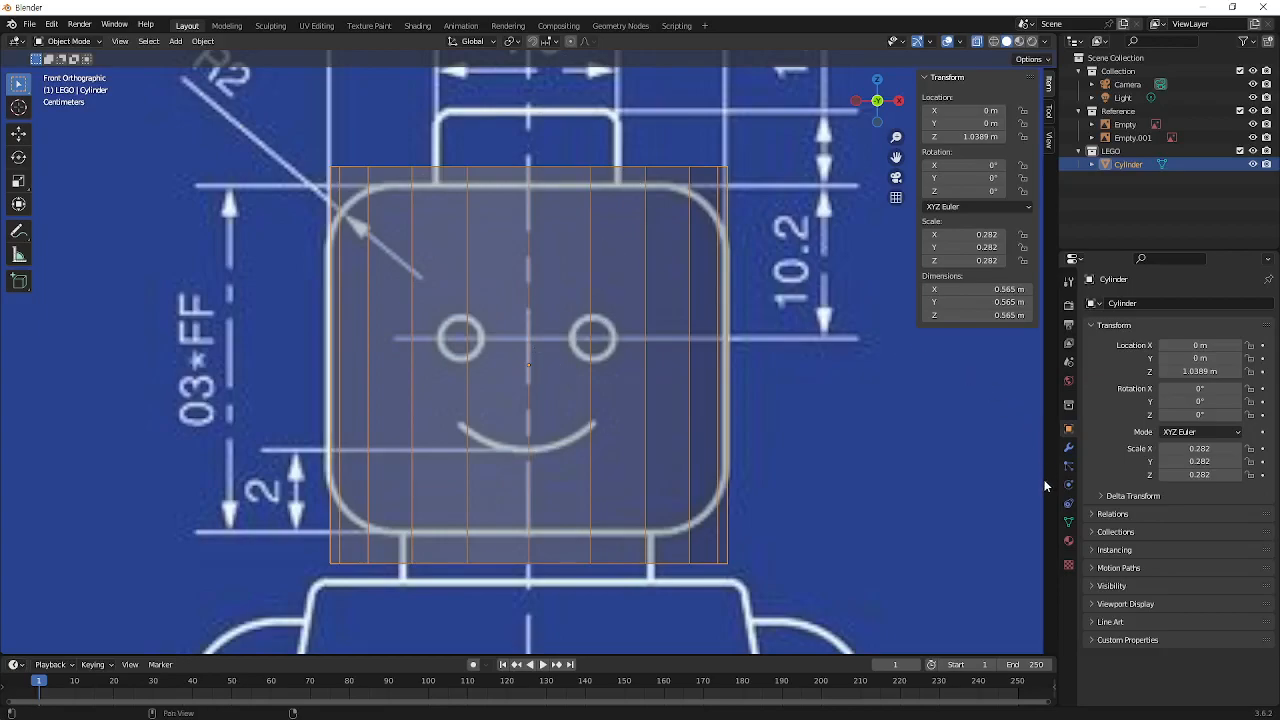
# Raise the cylinder to about 1.0455 m in Z and scale it along Z to about 0.248 to match the head's height
pyautogui.press('g')
pyautogui.press('z')
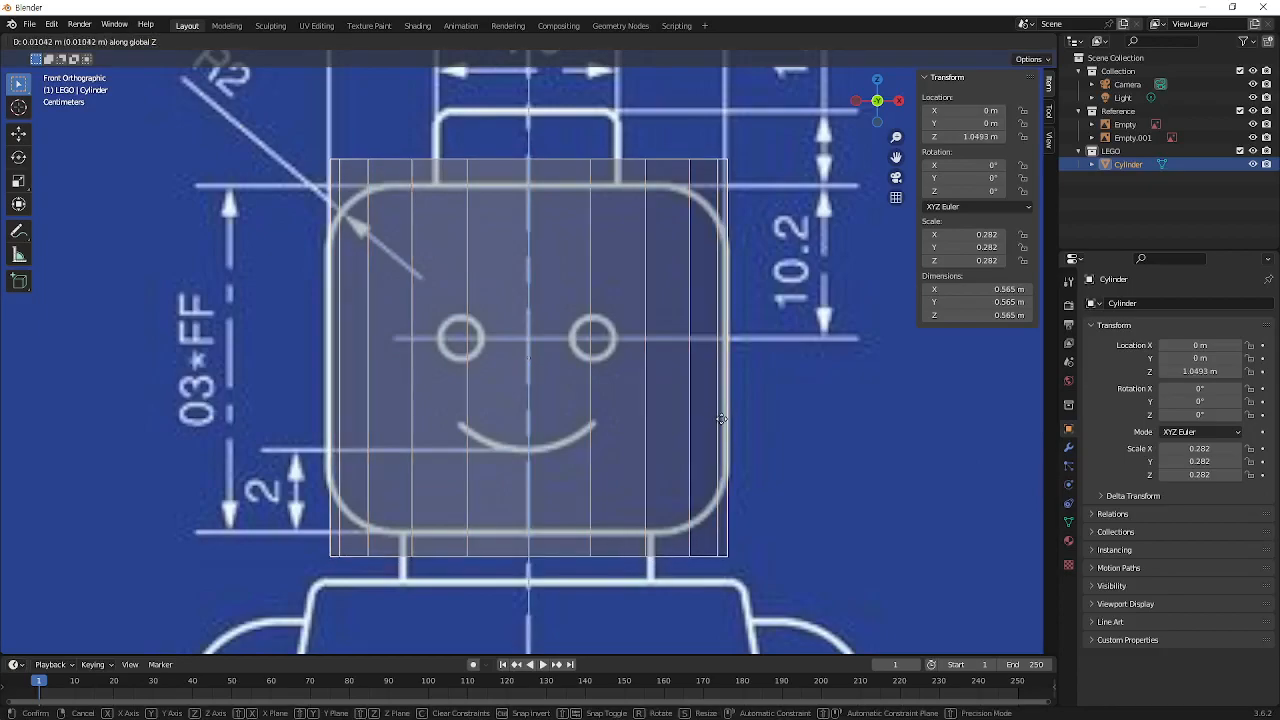
pyautogui.click(724, 422)
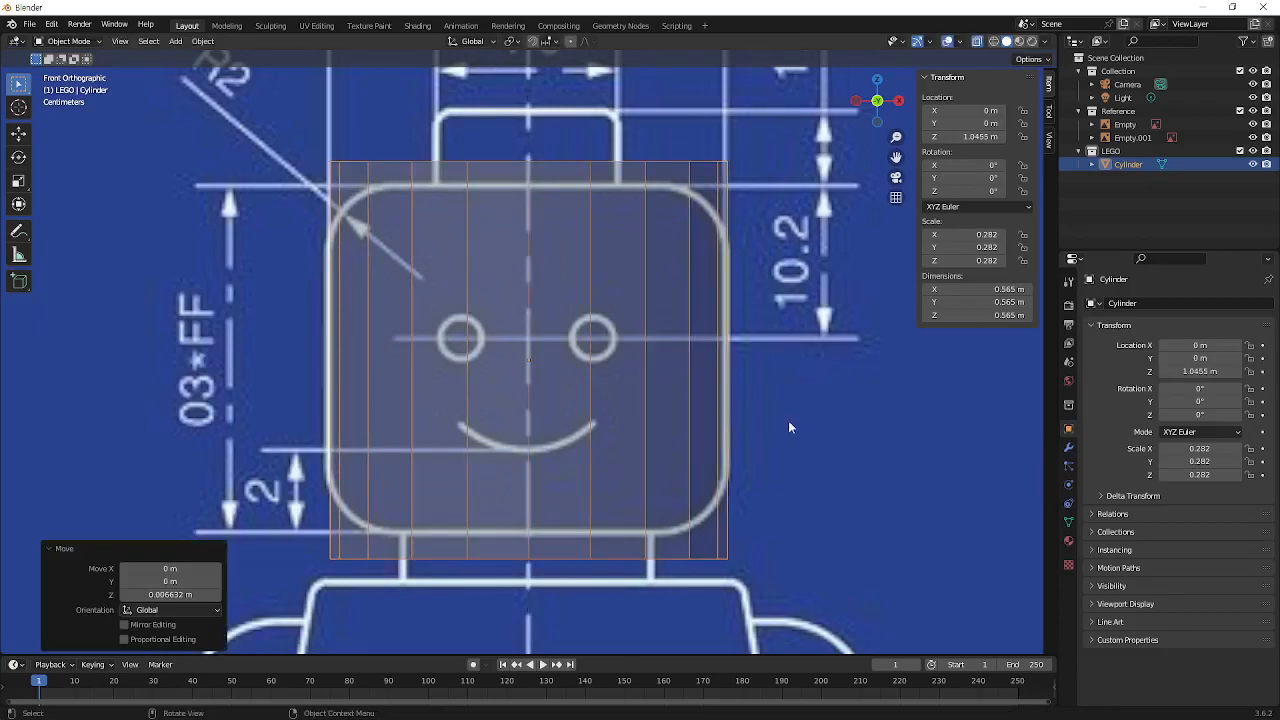
pyautogui.press('s')
pyautogui.press('z')
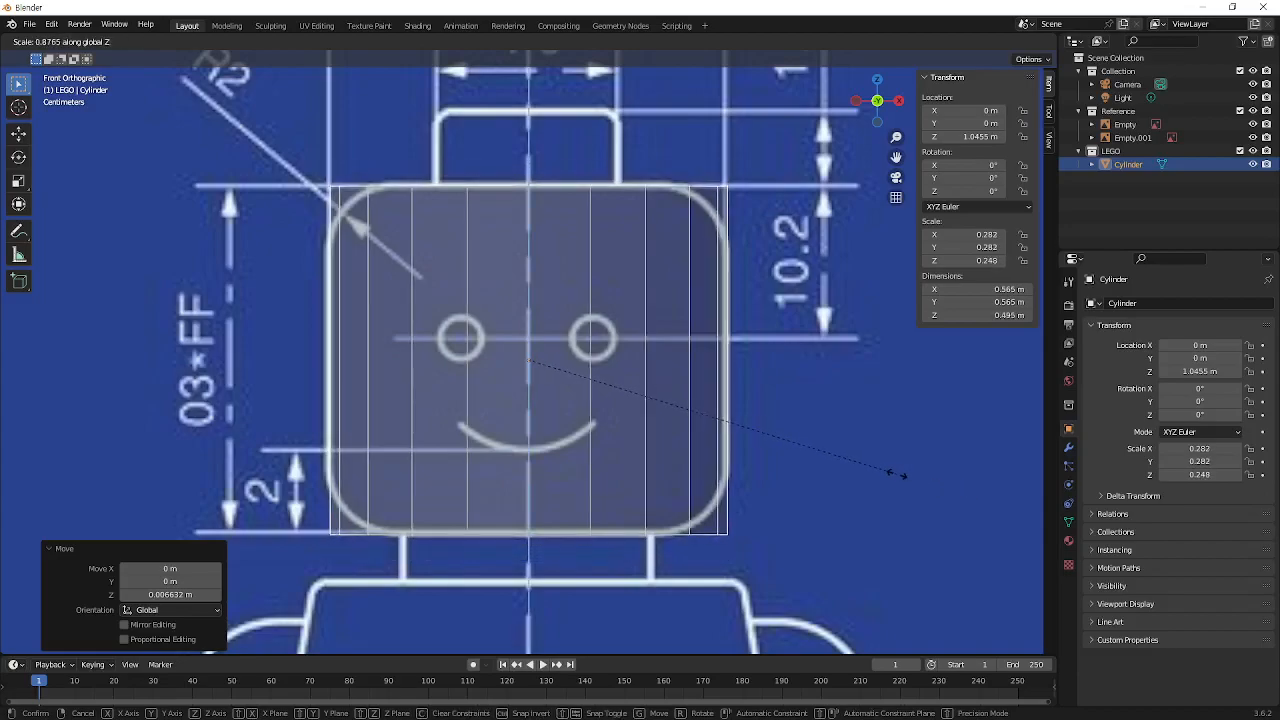
pyautogui.click(896, 475)
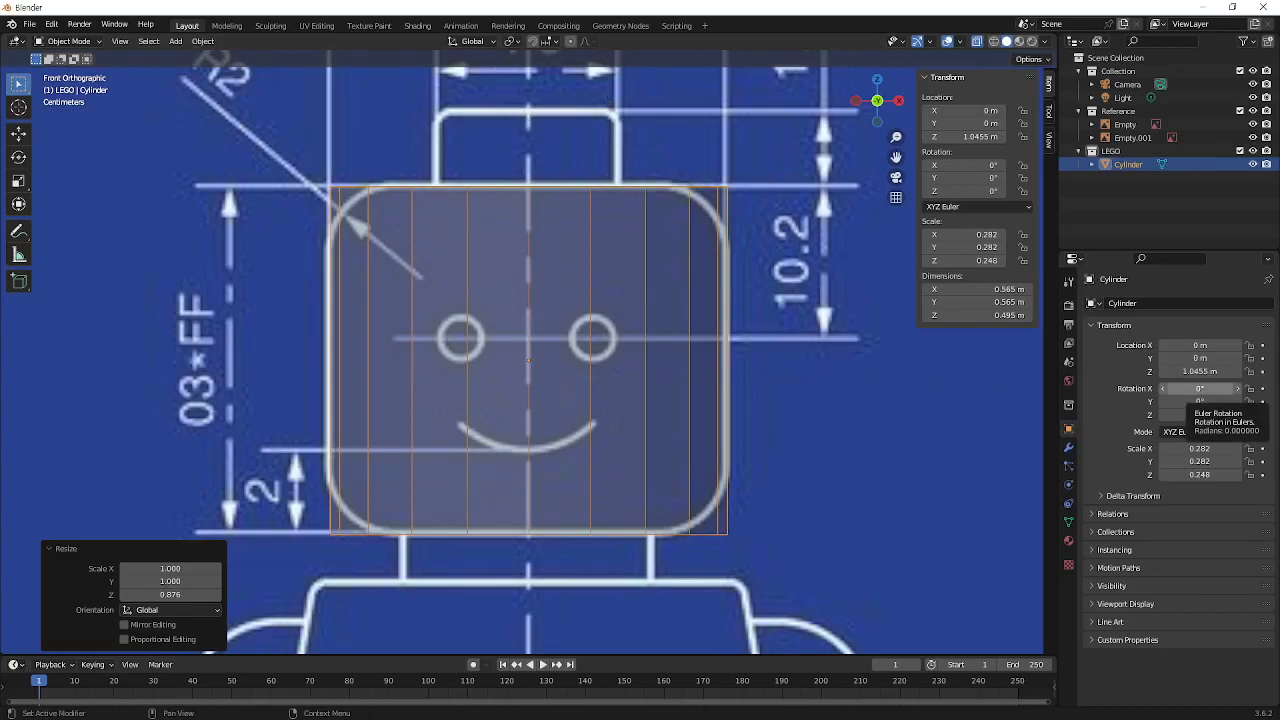
pyautogui.click(485, 392)
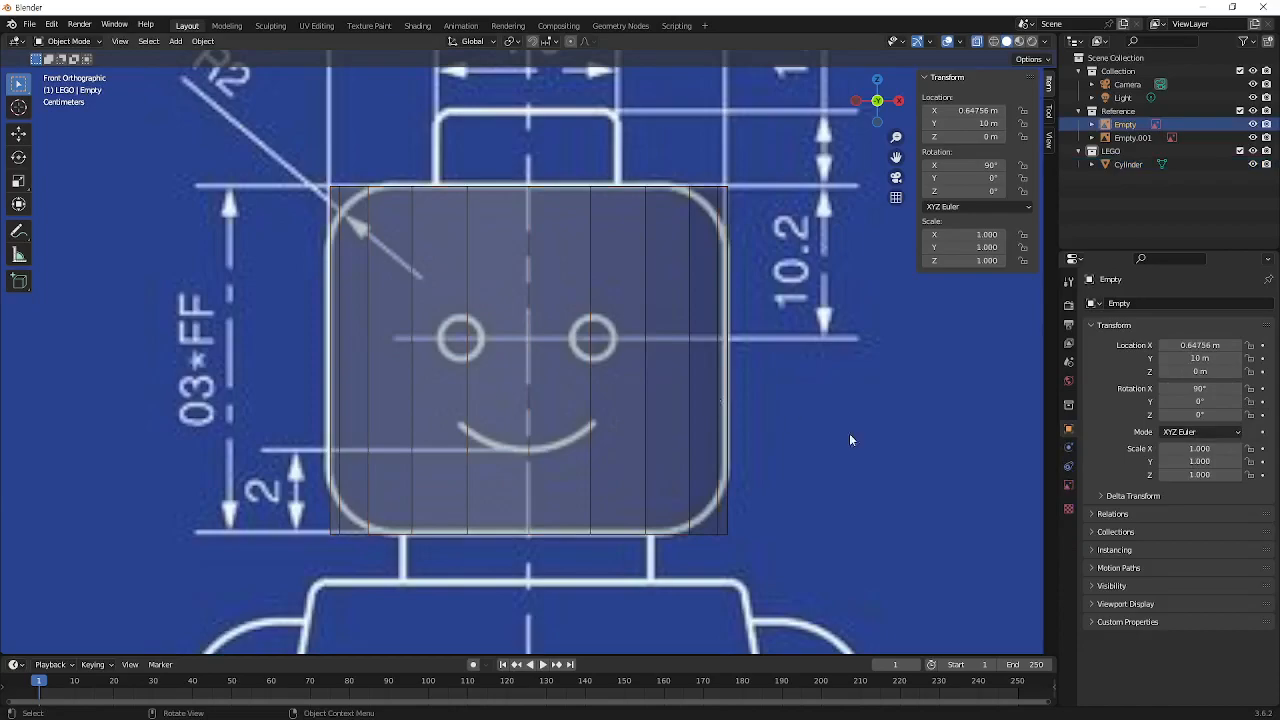
pyautogui.click(623, 307)
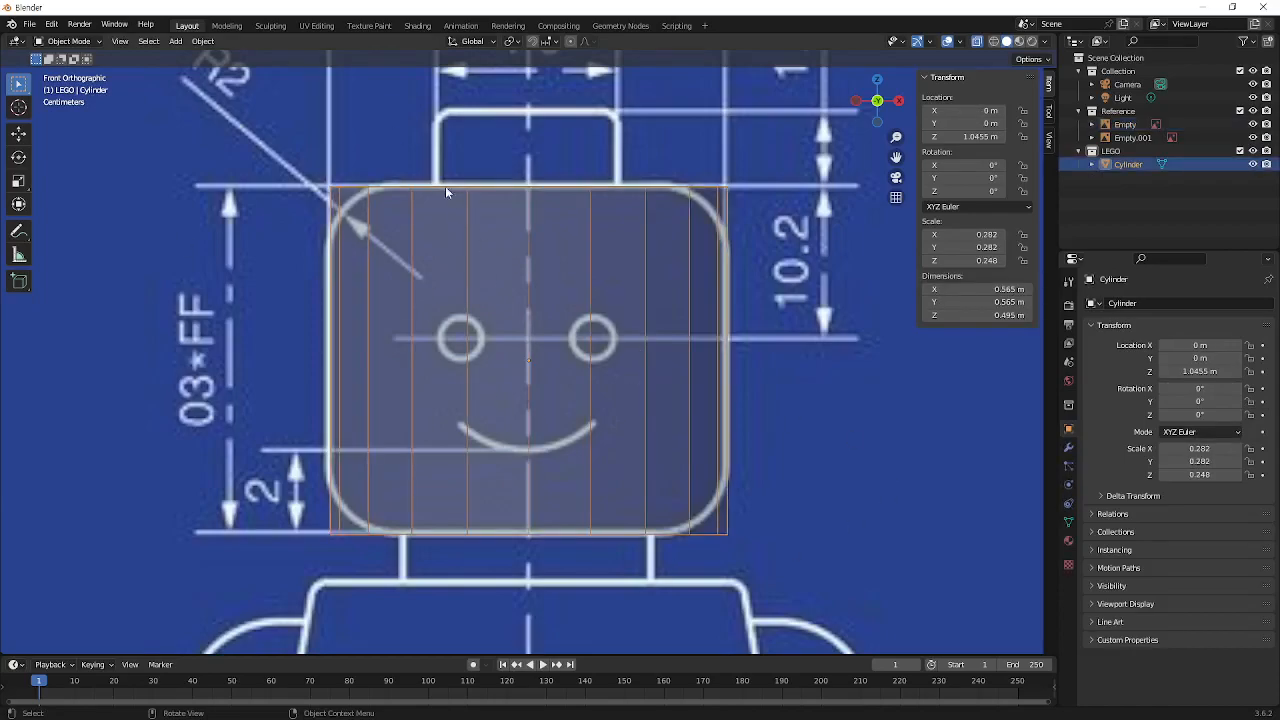
pyautogui.hotkey('ctrl', '2')
pyautogui.keyDown('ctrl'); pyautogui.moveTo(433, 112); pyautogui.dragTo(618, 208); pyautogui.keyUp('ctrl')
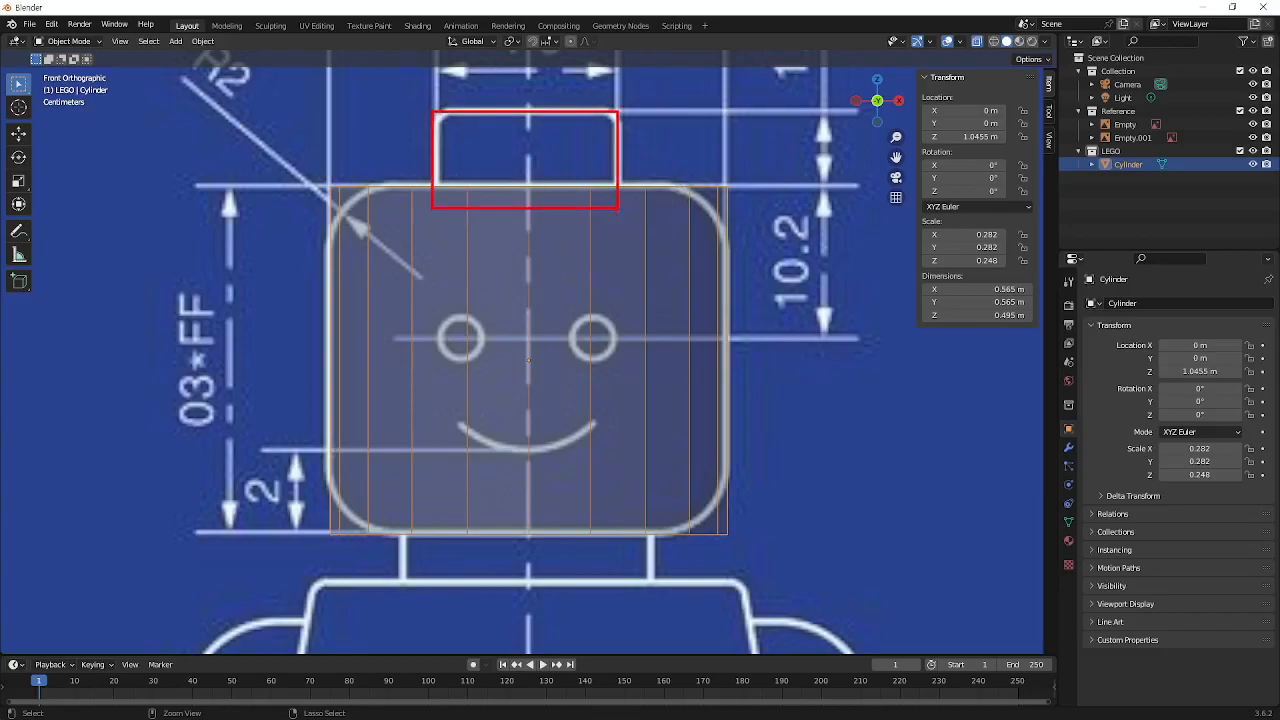
pyautogui.press('Escape')
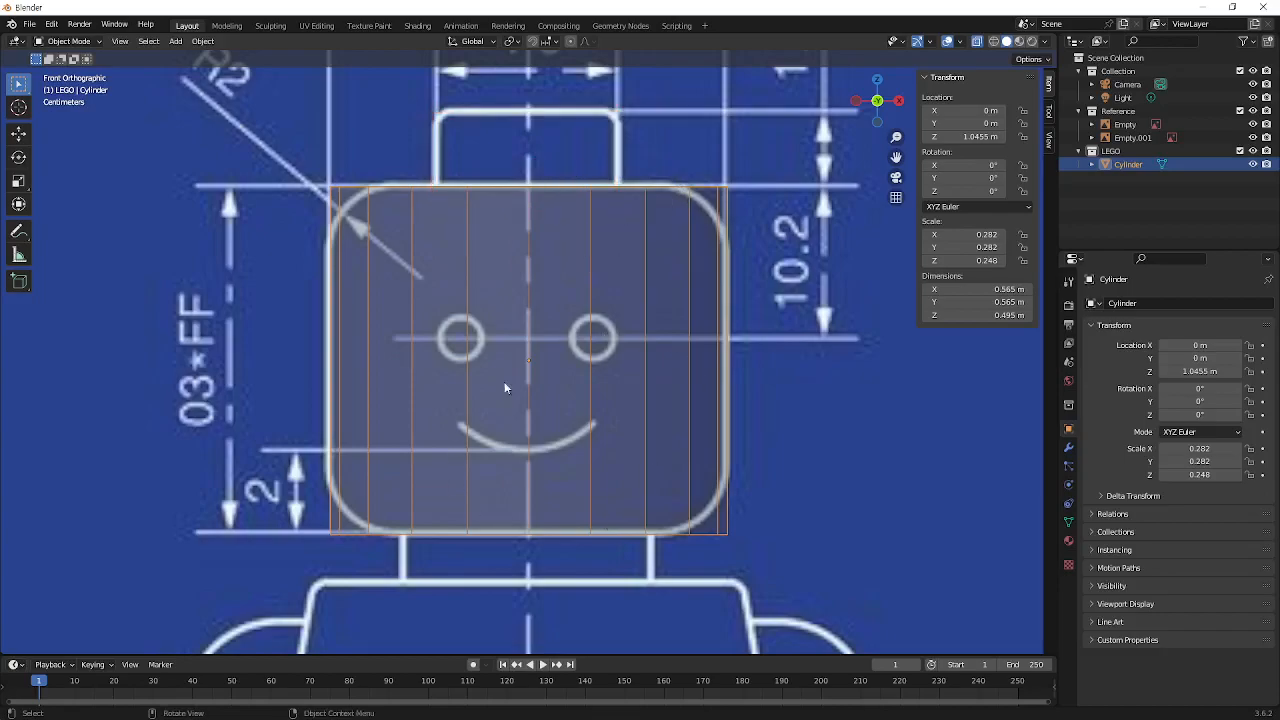
# Duplicate the head cylinder in place and raise the copy along Z to about 1.327 m, over the blueprint's stud
pyautogui.click(511, 360)
pyautogui.click(610, 410)
pyautogui.hotkey('shift', 'd')
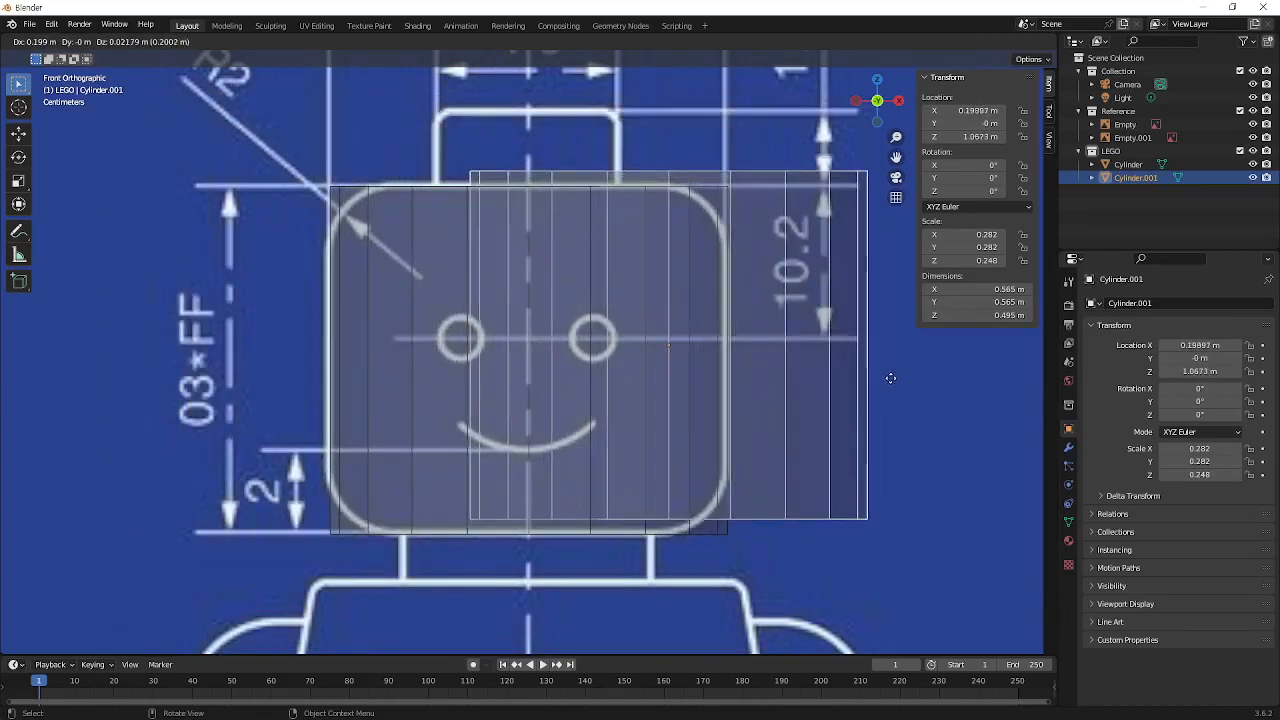
pyautogui.rightClick(867, 313)
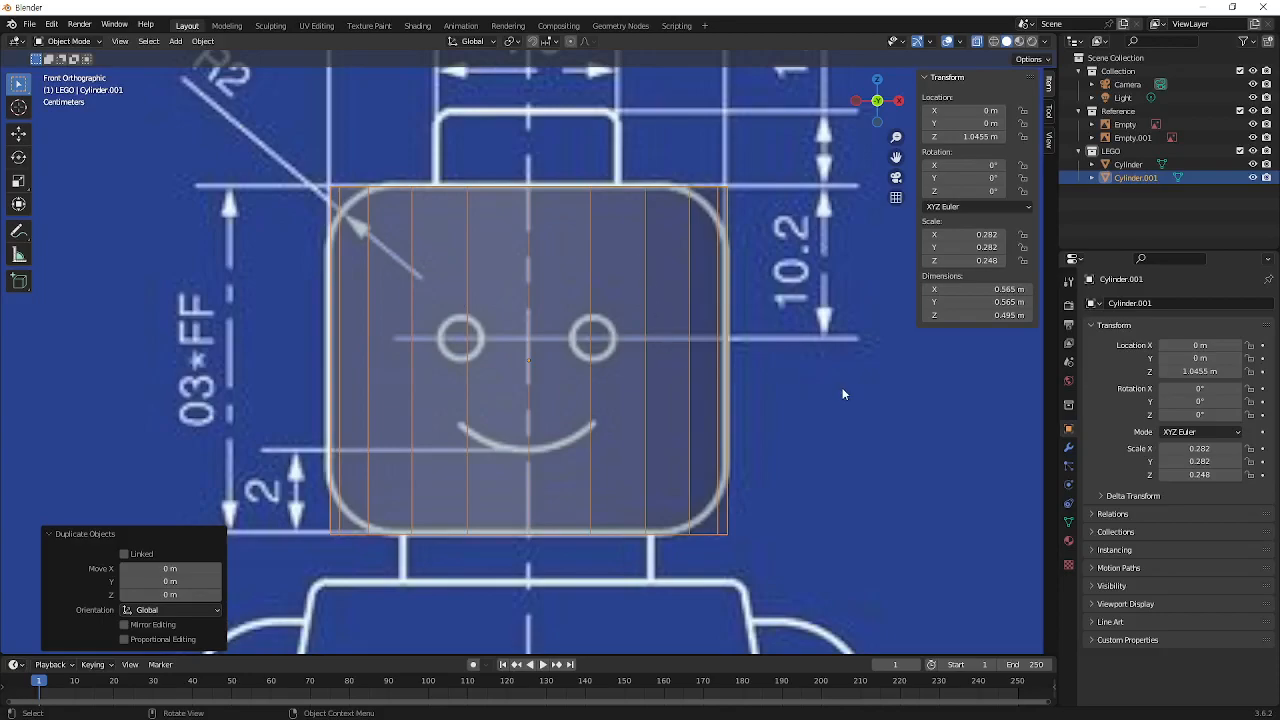
pyautogui.press('g')
pyautogui.press('z')
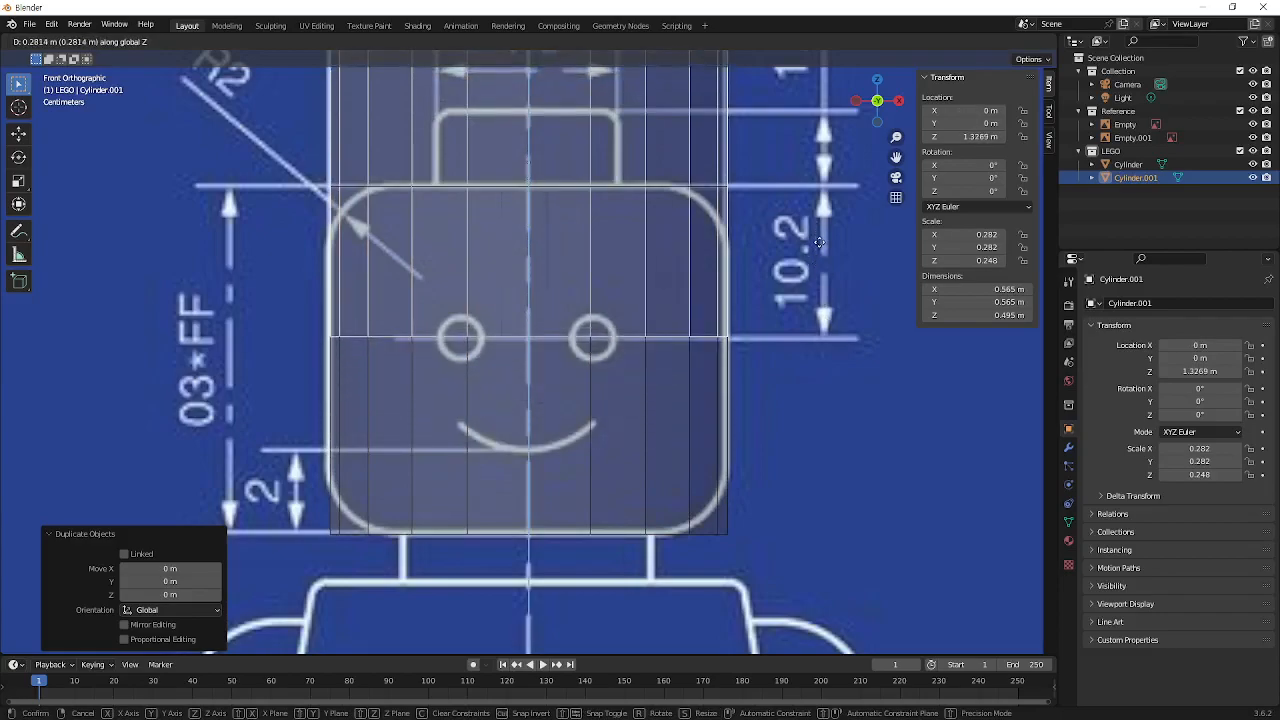
pyautogui.click(830, 272)
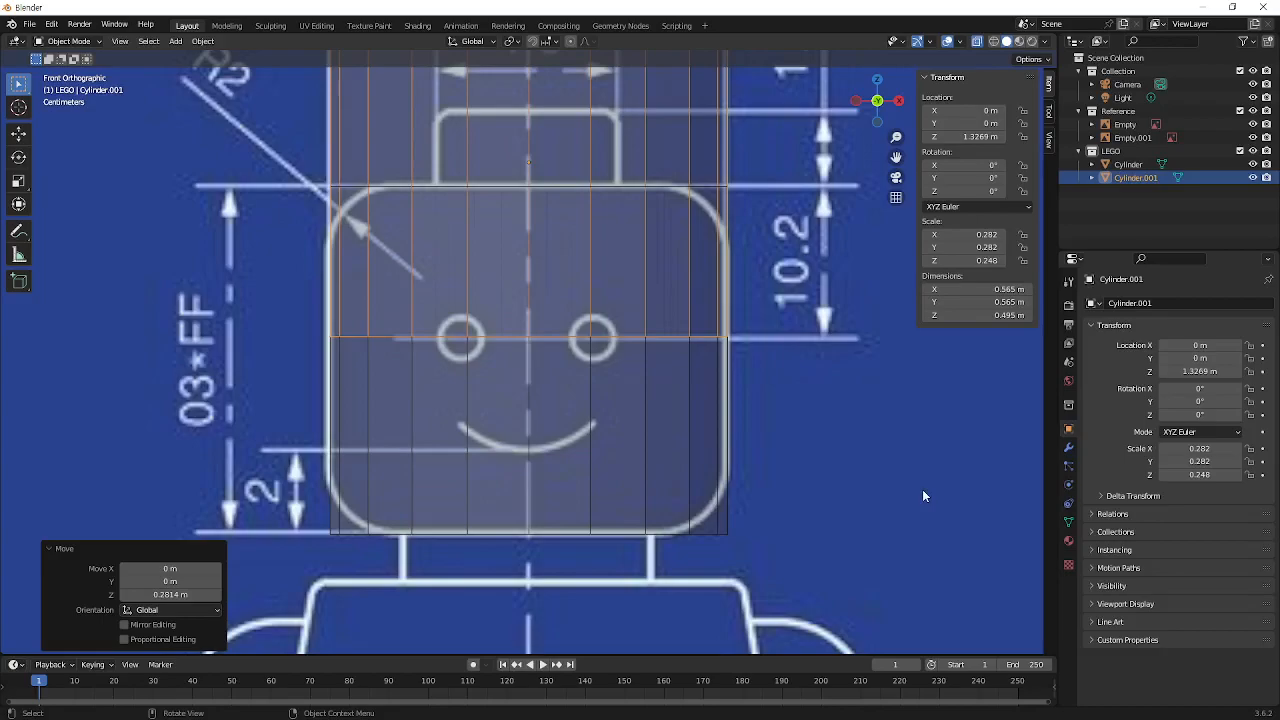
# Scale the copy uniformly by about 0.475 to the stud's width and lower it to about 1.2833 m so its top meets the stud's top
pyautogui.press('s')
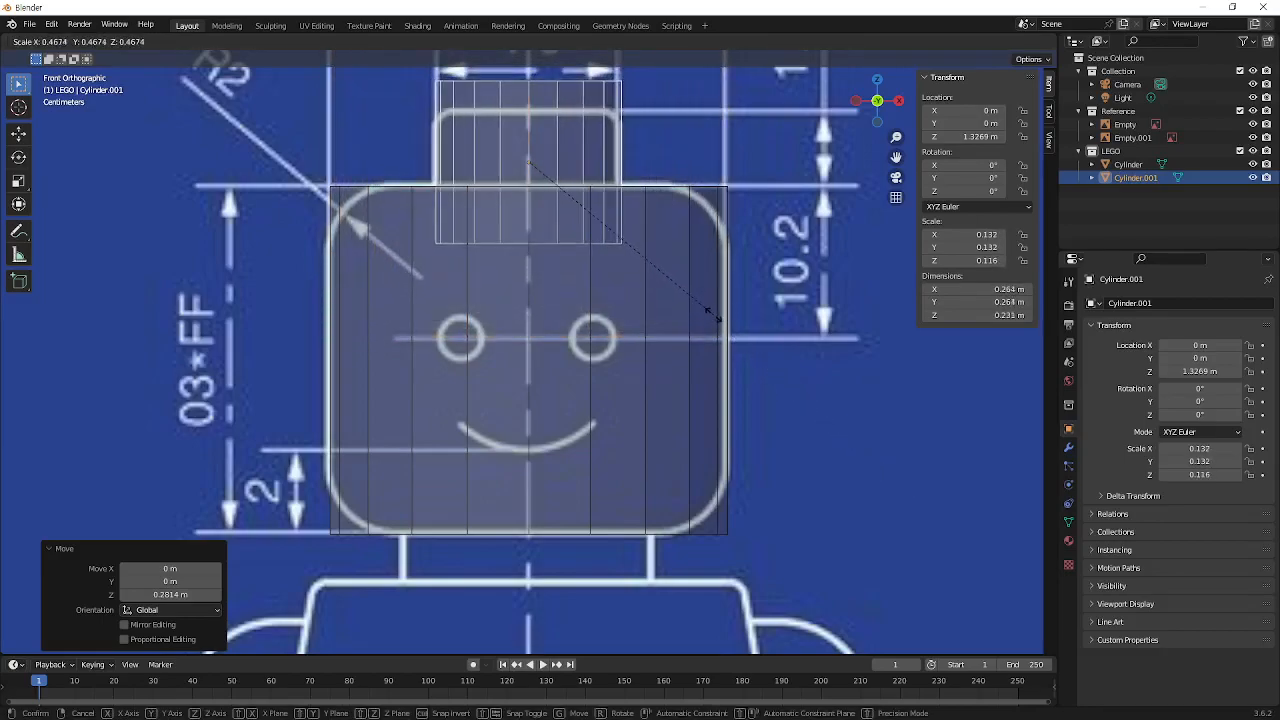
pyautogui.click(716, 323)
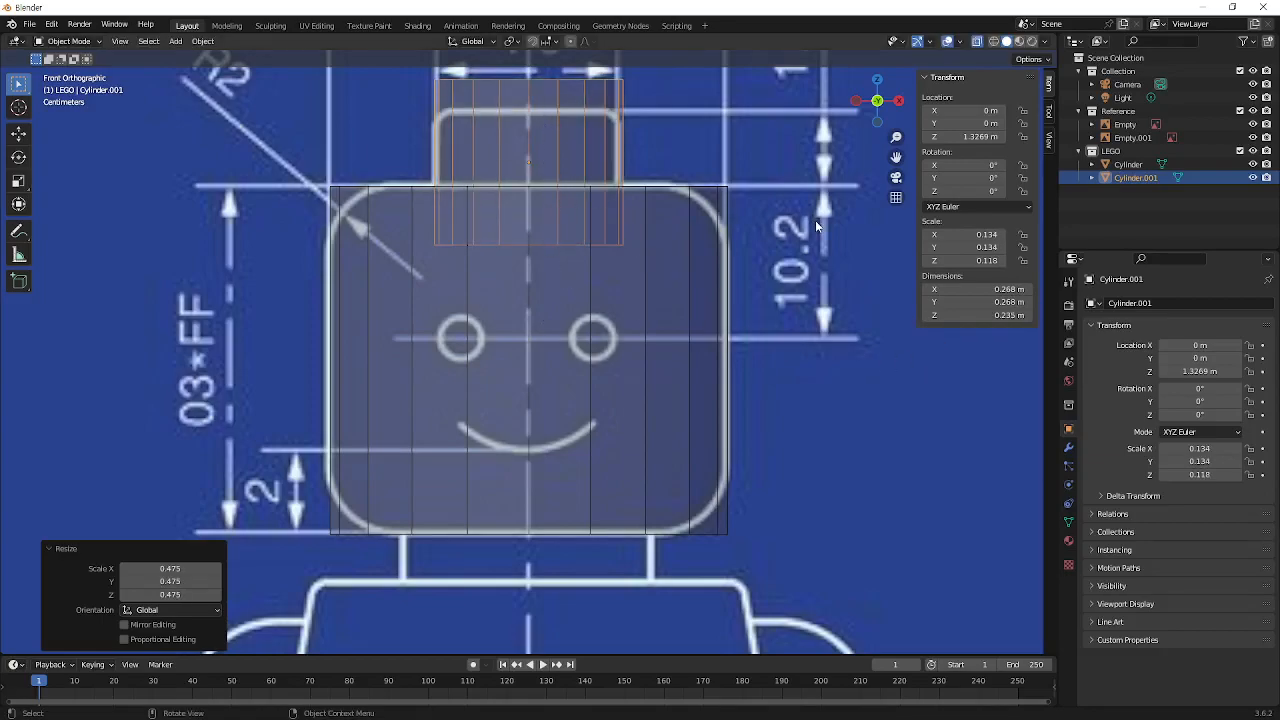
pyautogui.press('g')
pyautogui.press('z')
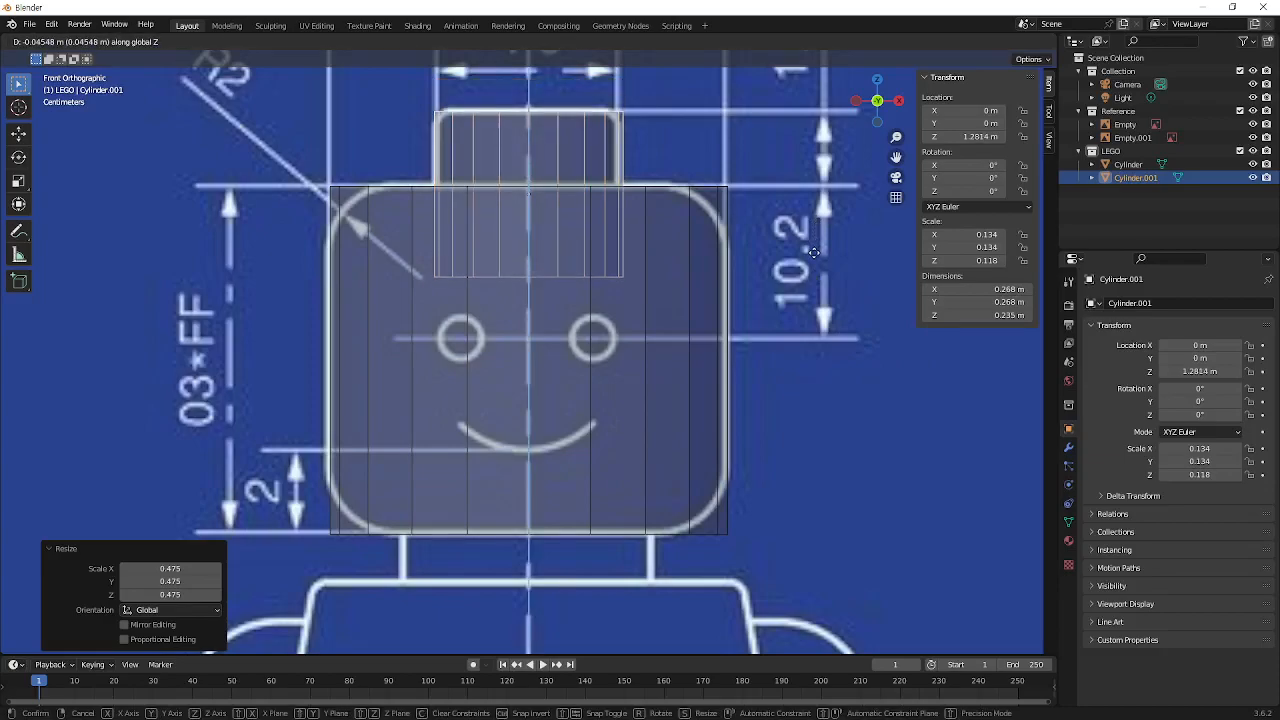
pyautogui.click(814, 255)
pyautogui.hotkey('ctrl', '1')
pyautogui.click(569, 100)
pyautogui.moveTo(664, 148)
pyautogui.mouseDown()
pyautogui.moveTo(503, 181)
pyautogui.moveTo(515, 45)
pyautogui.moveTo(645, 130)
pyautogui.moveTo(605, 170)
pyautogui.mouseUp()
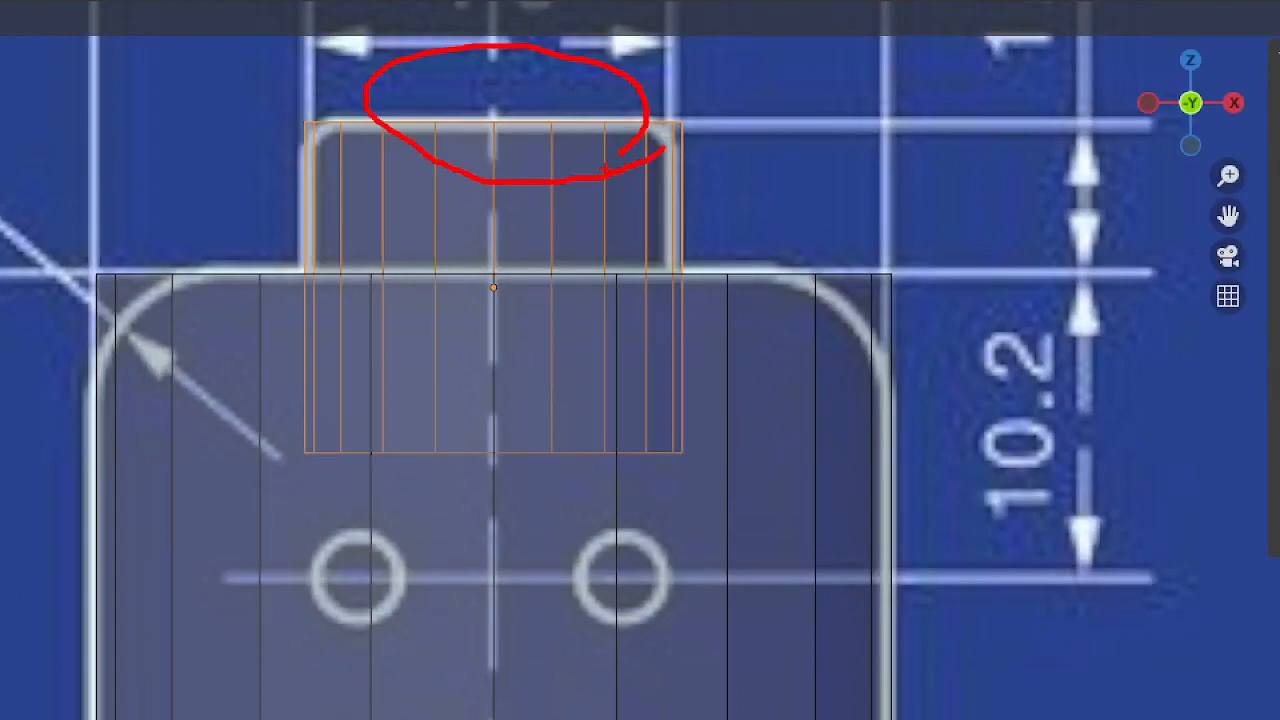
pyautogui.moveTo(751, 340)
pyautogui.mouseDown()
pyautogui.moveTo(471, 340)
pyautogui.moveTo(234, 491)
pyautogui.mouseUp()
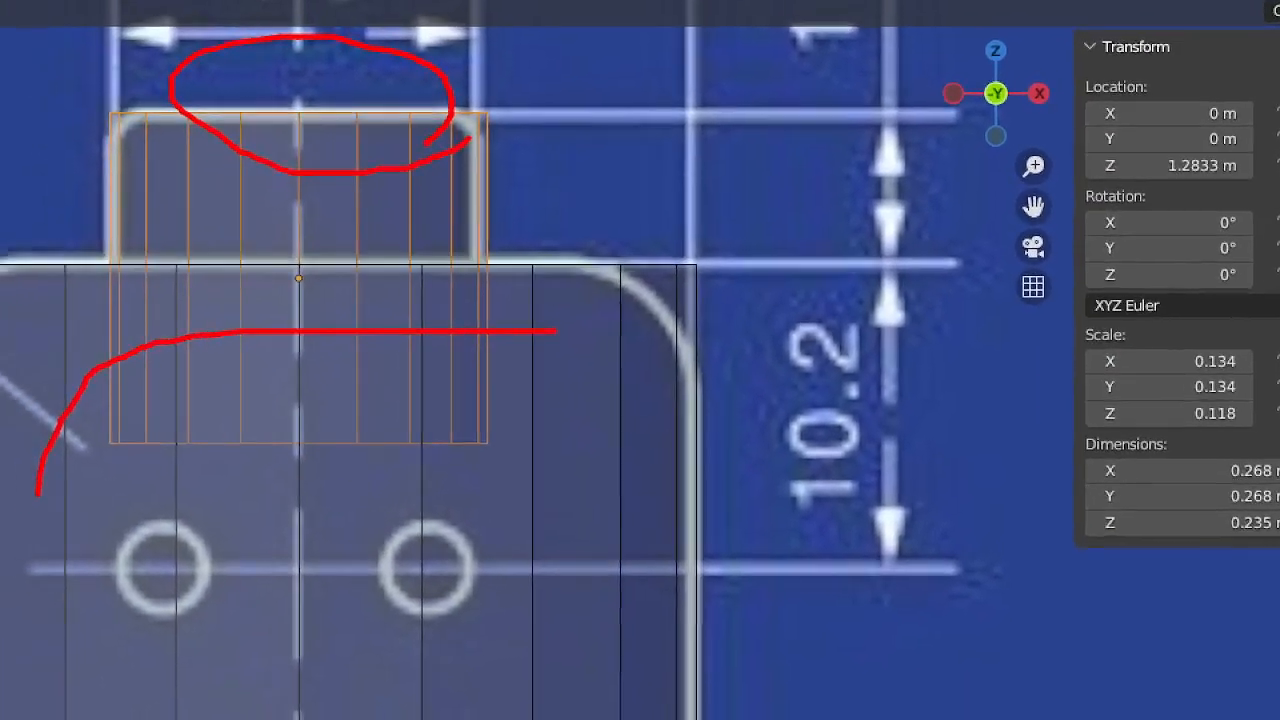
pyautogui.click(625, 111)
pyautogui.moveTo(627, 37)
pyautogui.mouseDown()
pyautogui.moveTo(651, 51)
pyautogui.moveTo(622, 355)
pyautogui.mouseUp()
pyautogui.hotkey('ctrl', 'z')
pyautogui.moveTo(236, 365)
pyautogui.mouseDown()
pyautogui.moveTo(640, 287)
pyautogui.moveTo(344, 328)
pyautogui.mouseUp()
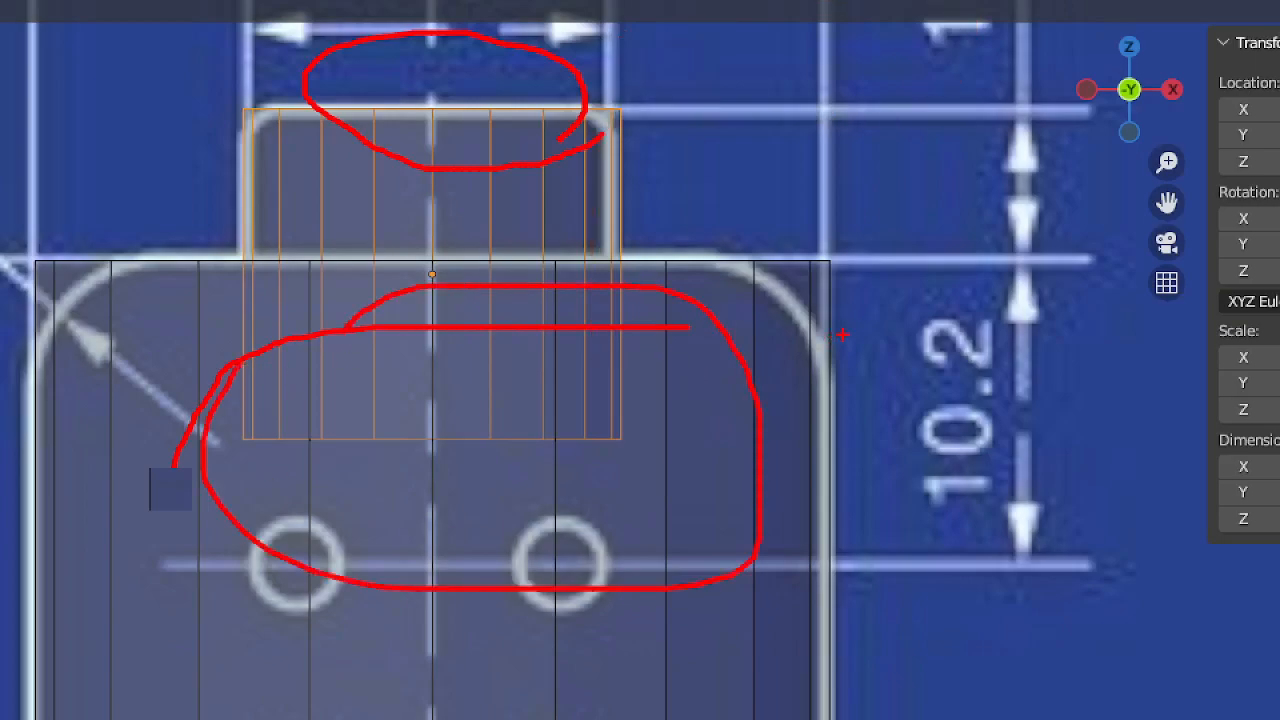
pyautogui.press('Escape')
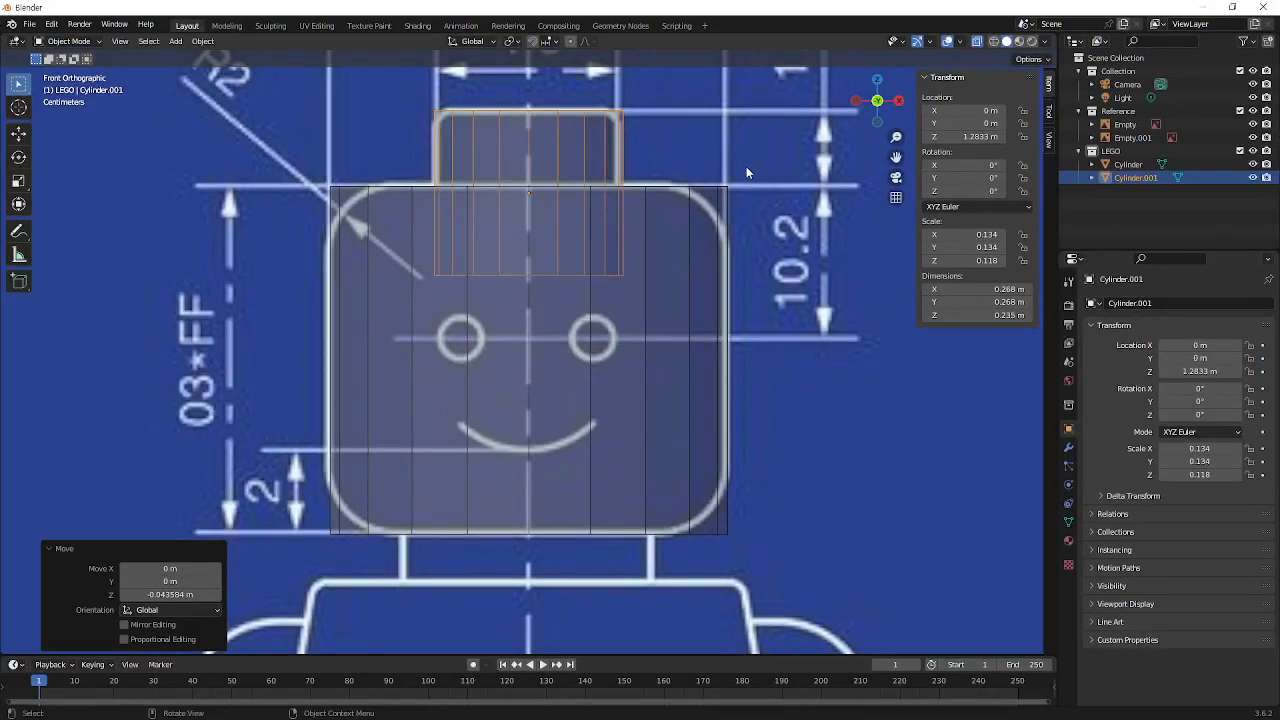
# Duplicate the stud cylinder and move the copy down along Z to about 0.7925 m, over the blueprint's neck
pyautogui.hotkey('shift', 'd')
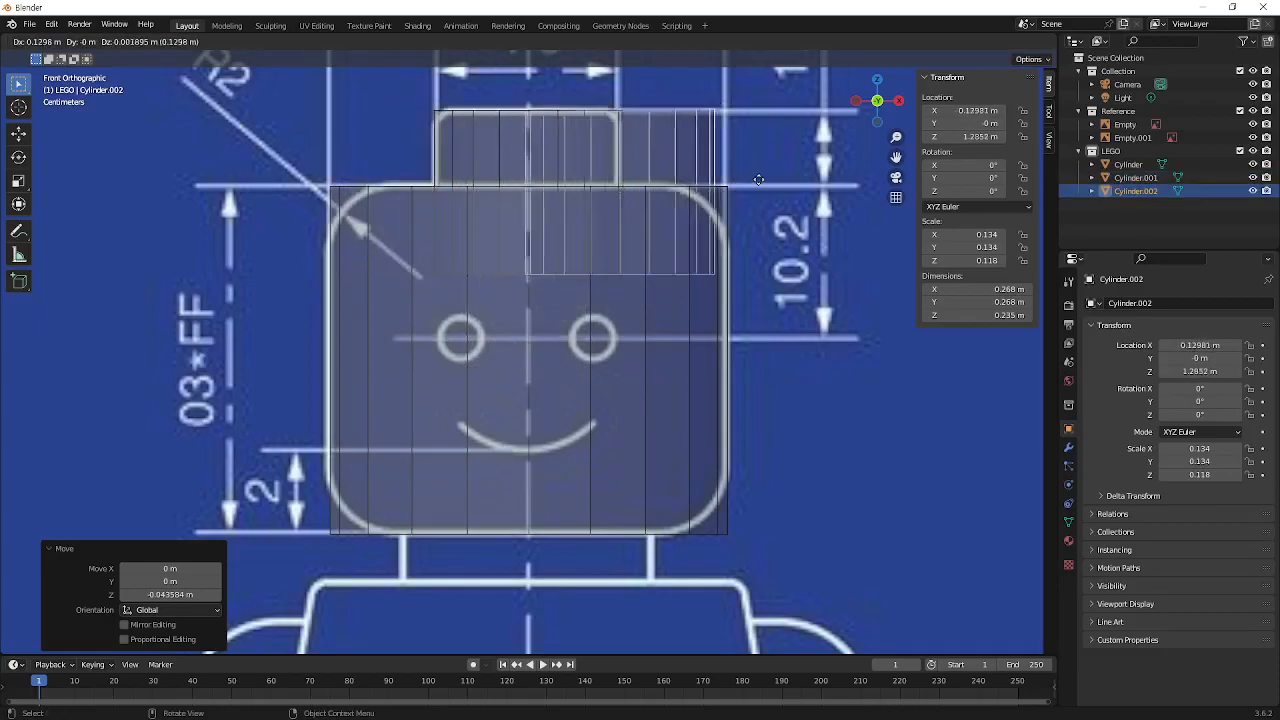
pyautogui.press('z')
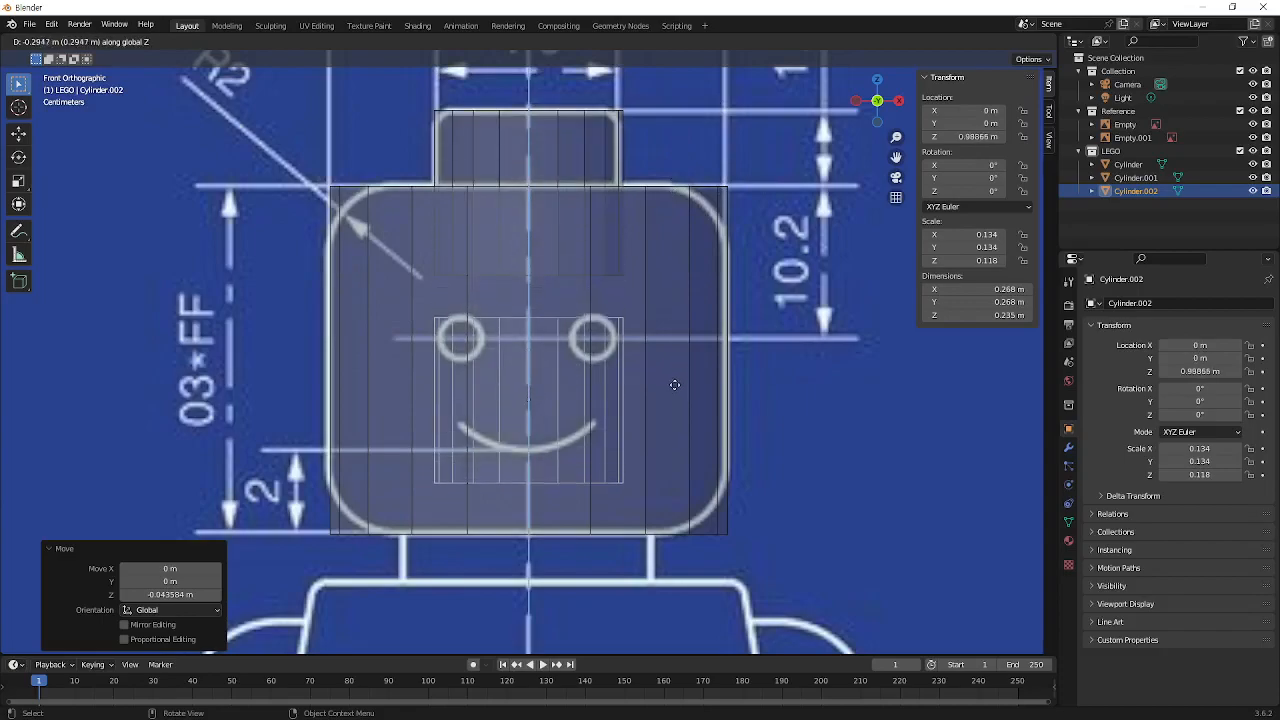
pyautogui.click(662, 522)
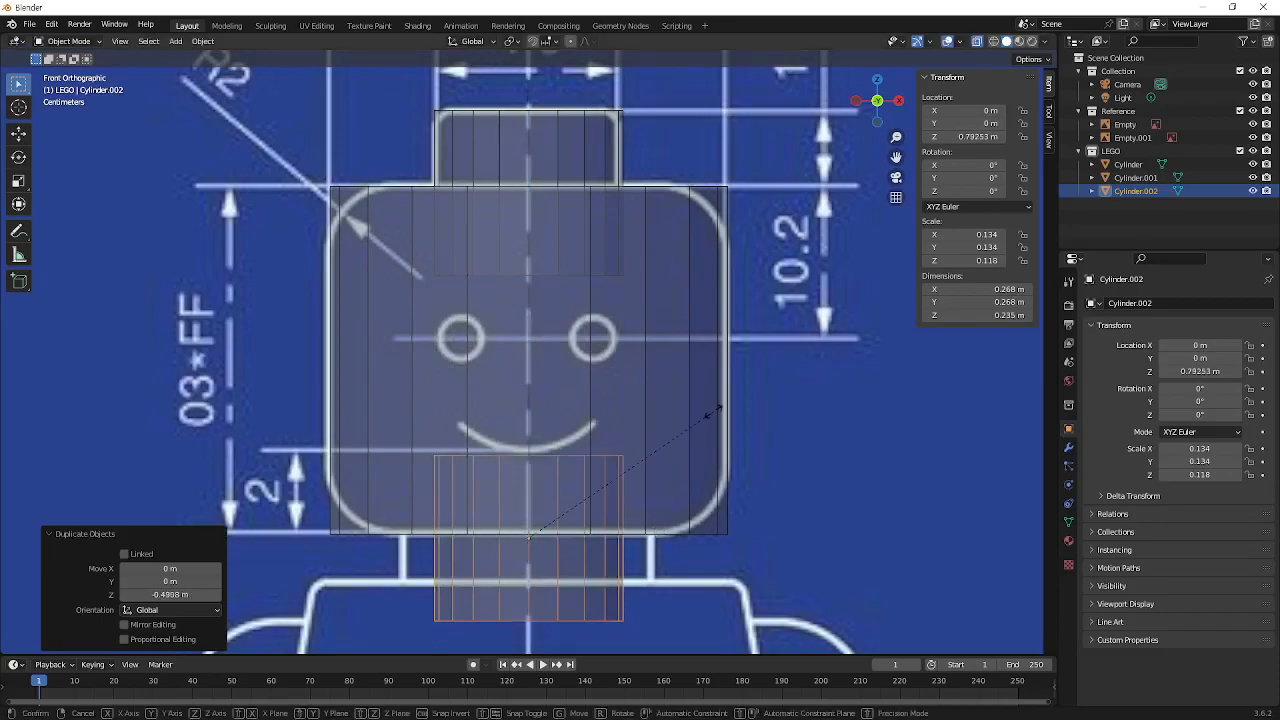
# Scale the neck cylinder uniformly by about 1.34 to the neck's width and raise it to about 0.8868 m so its base meets the torso line
pyautogui.press('s')
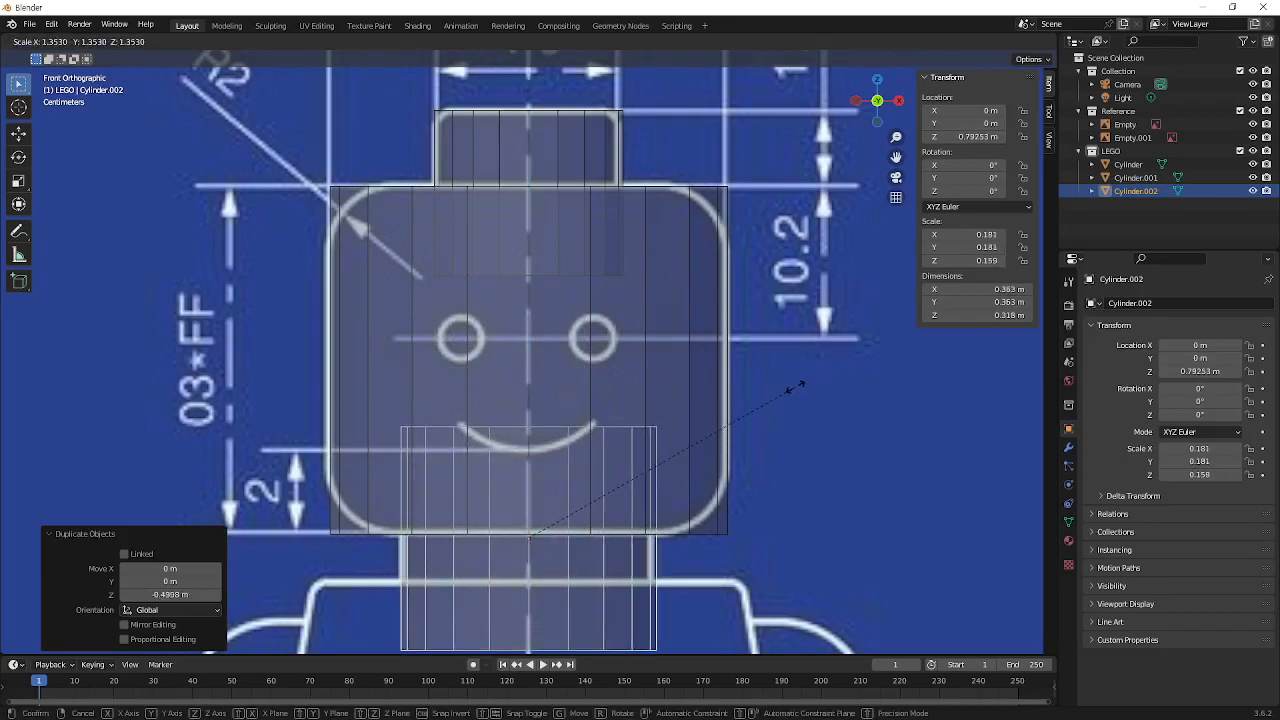
pyautogui.click(767, 397)
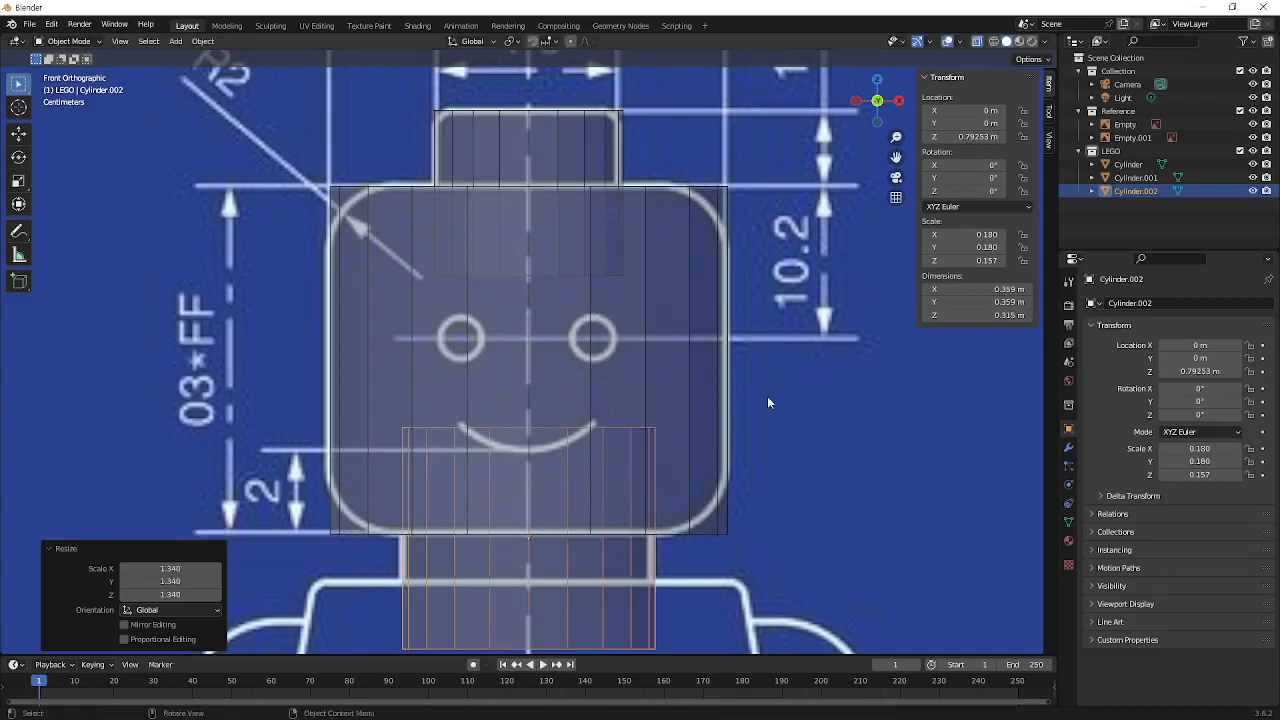
pyautogui.press('g')
pyautogui.press('z')
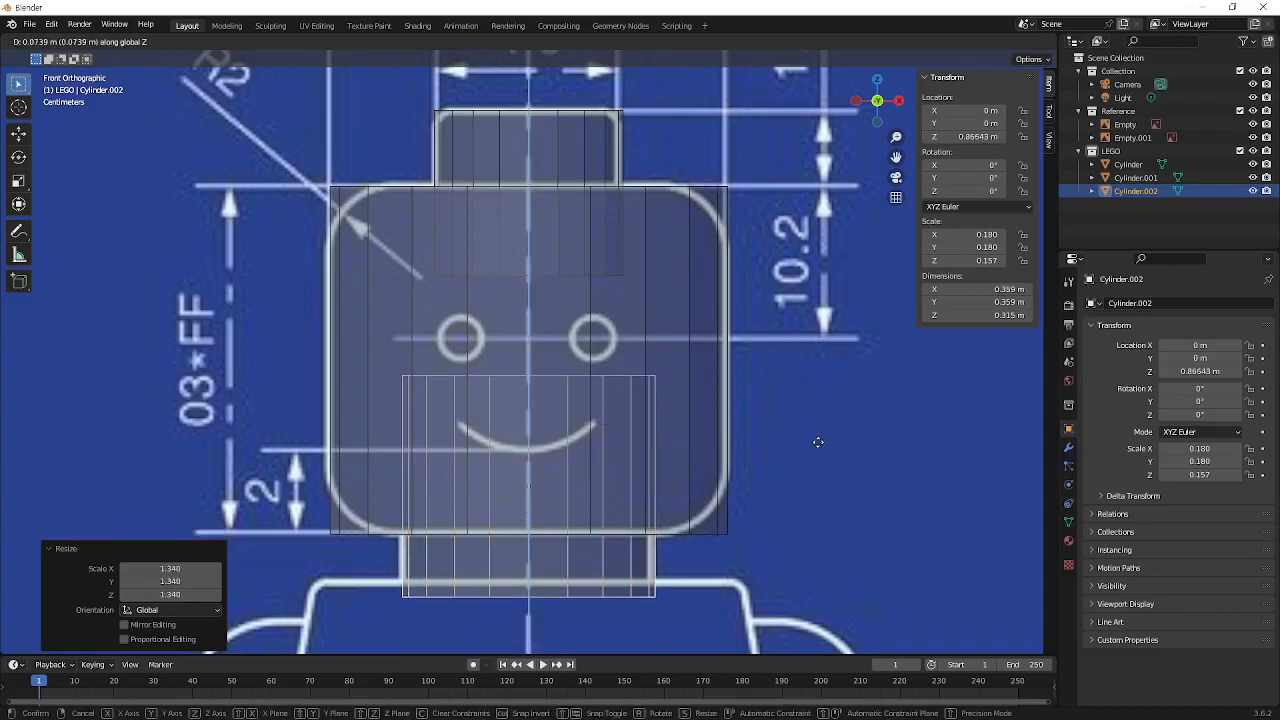
pyautogui.click(820, 430)
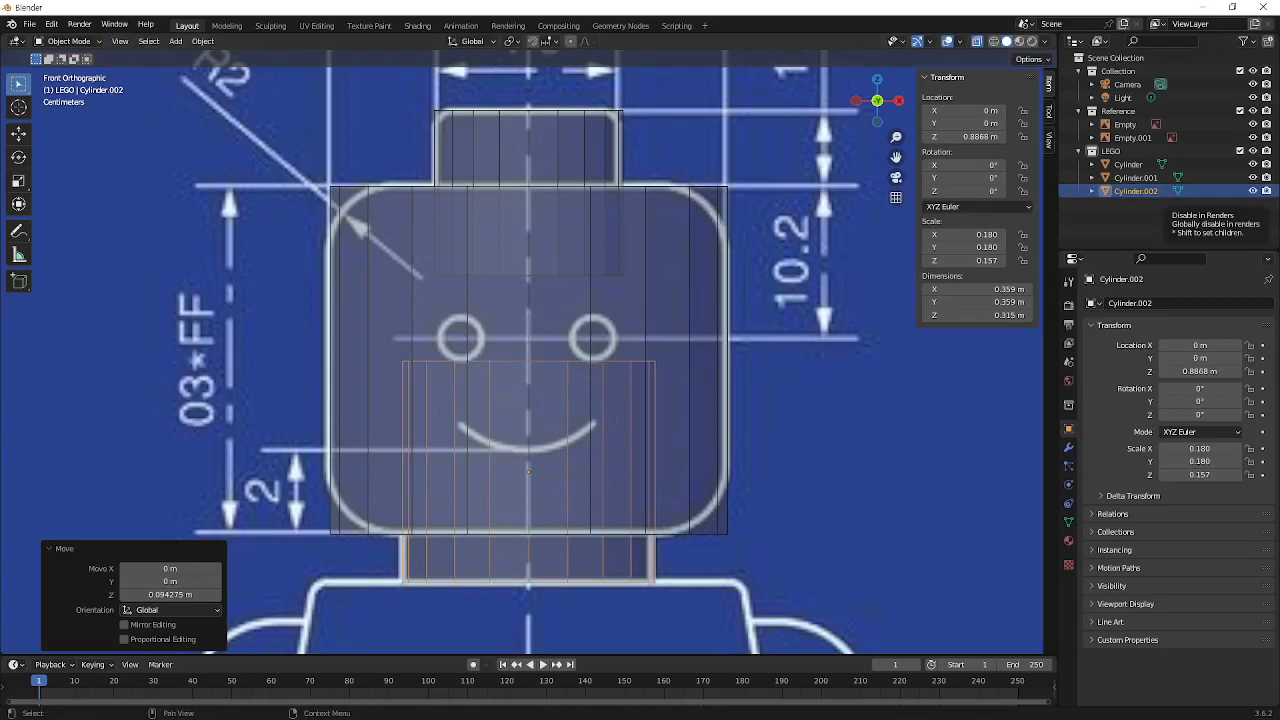
# Add a Boolean modifier to the head cylinder and set its operation to Union
pyautogui.click(662, 225)
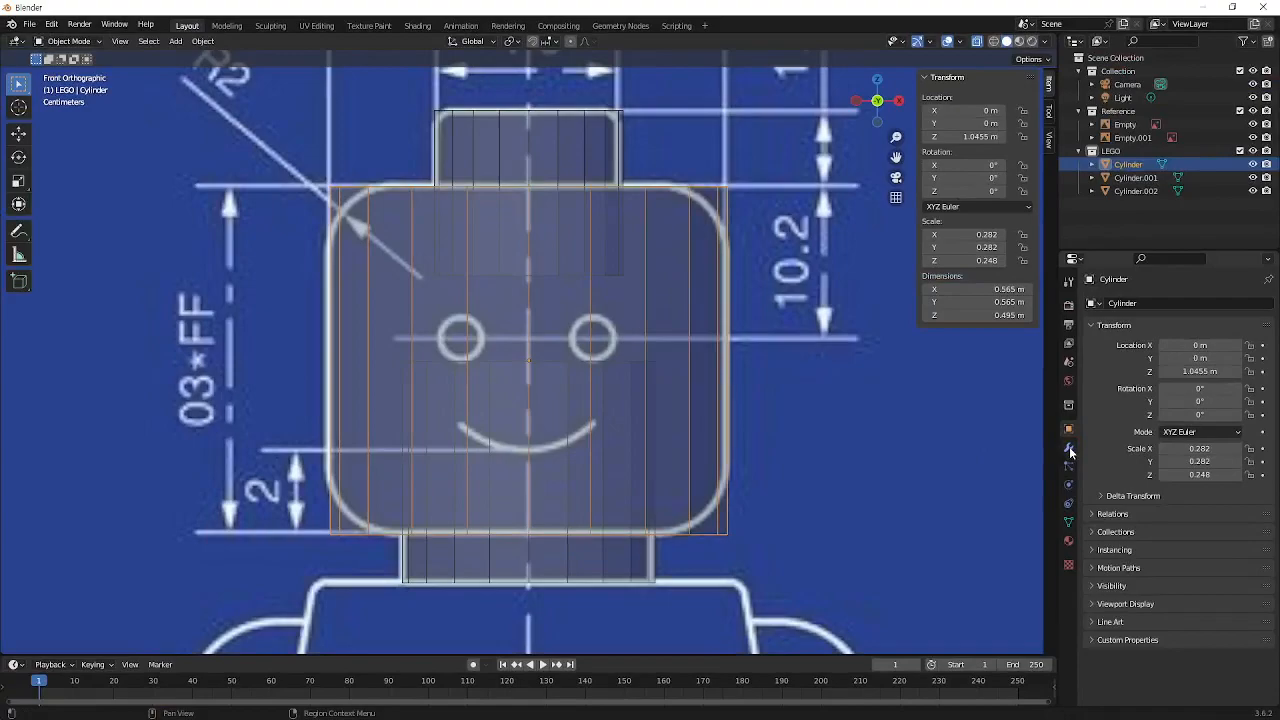
pyautogui.click(1069, 451)
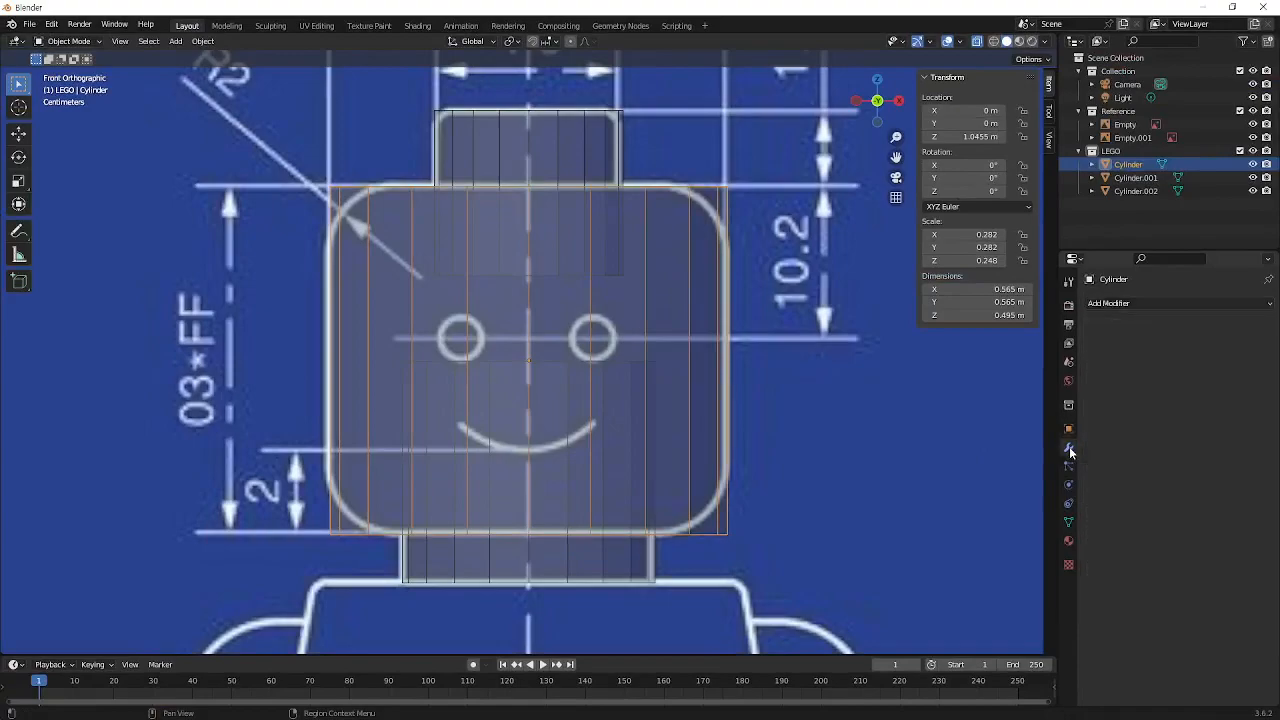
pyautogui.click(1168, 302)
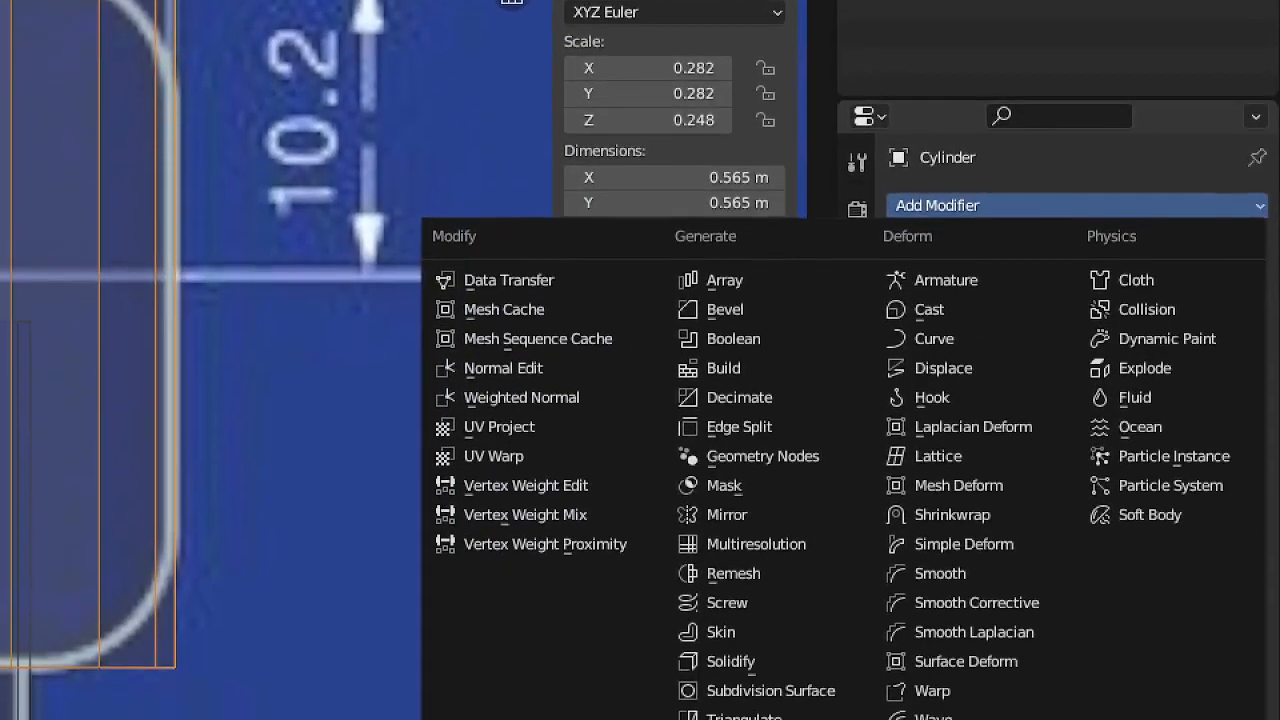
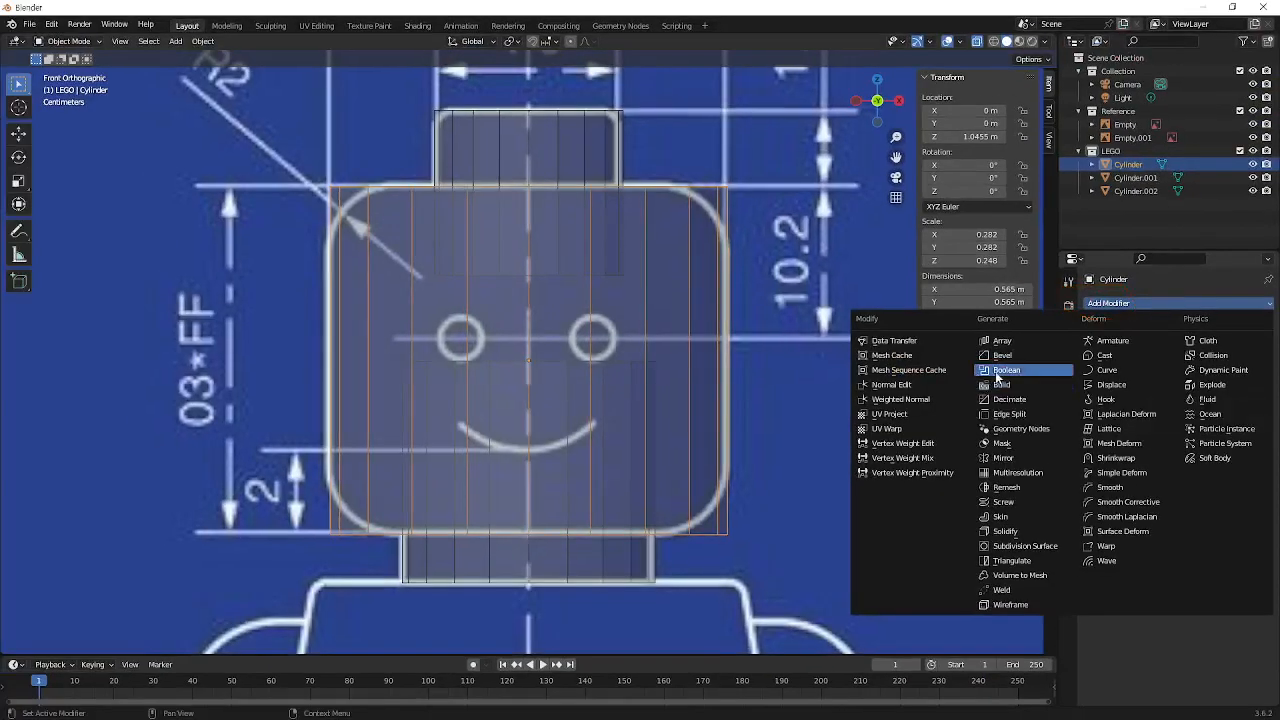
pyautogui.click(1003, 370)
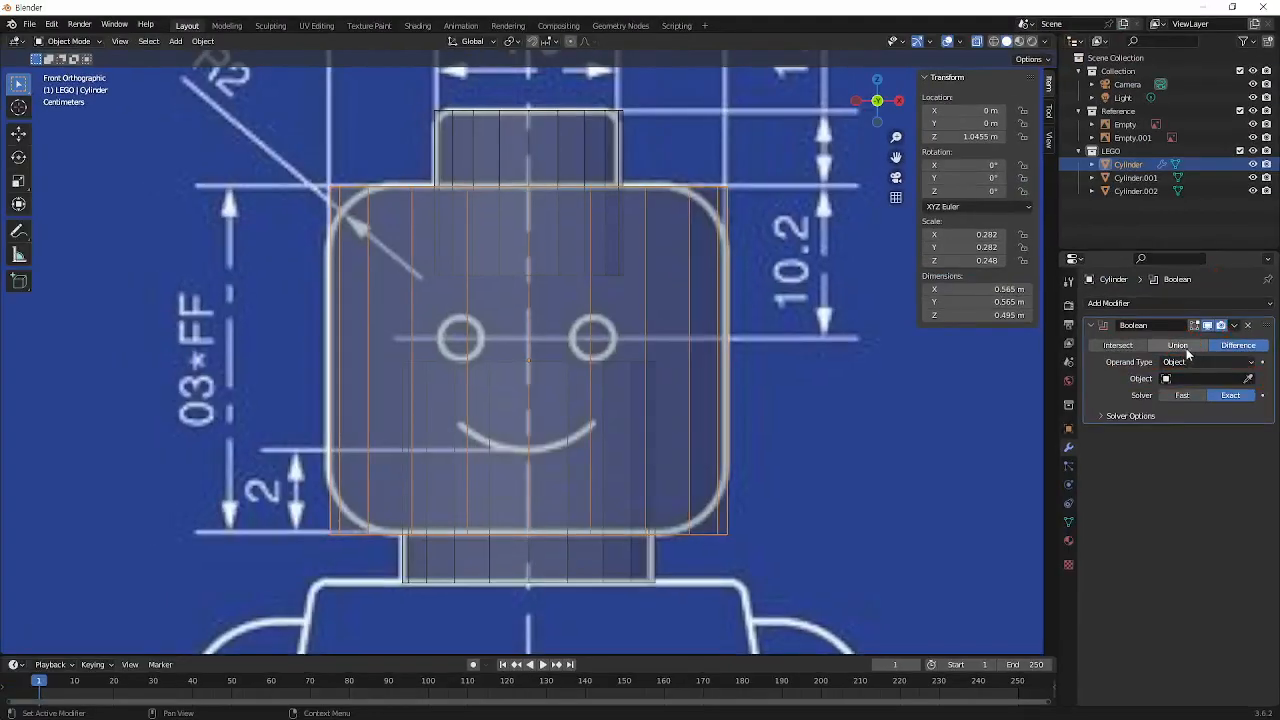
pyautogui.click(1186, 348)
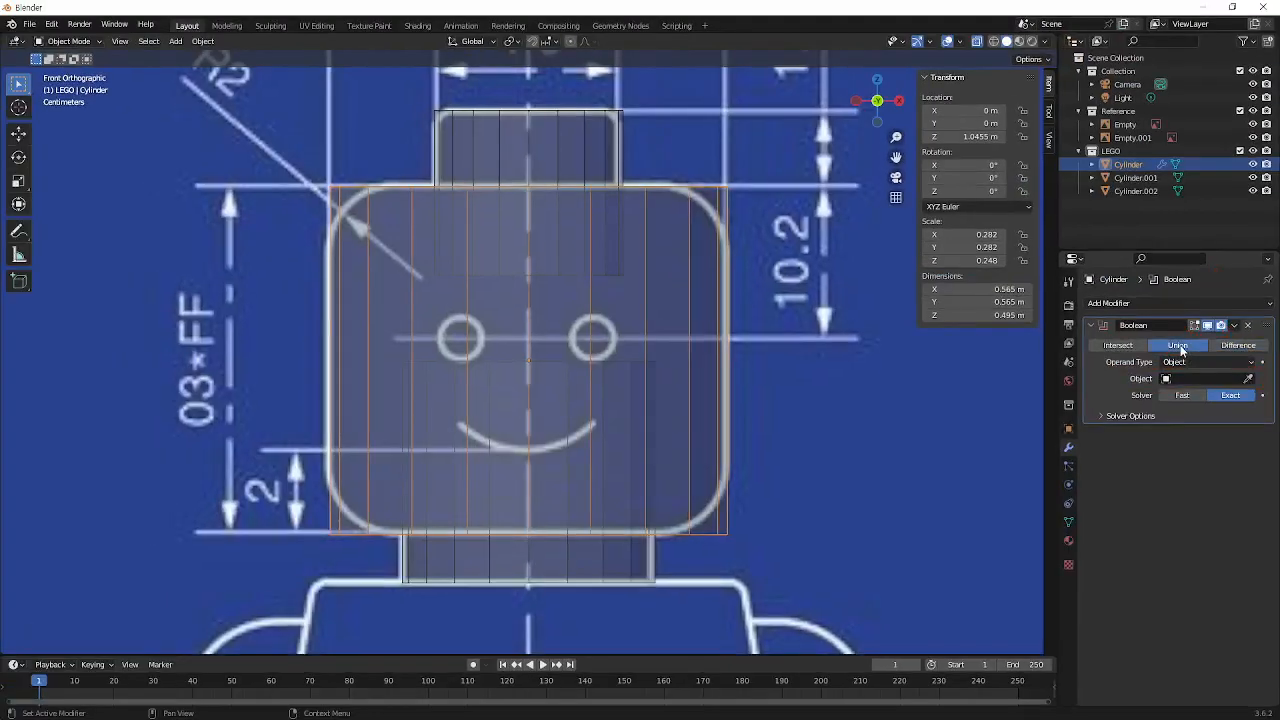
# Pick the stud cylinder, Cylinder.001, as the Boolean's object and hide that cylinder in the viewport
pyautogui.click(1249, 381)
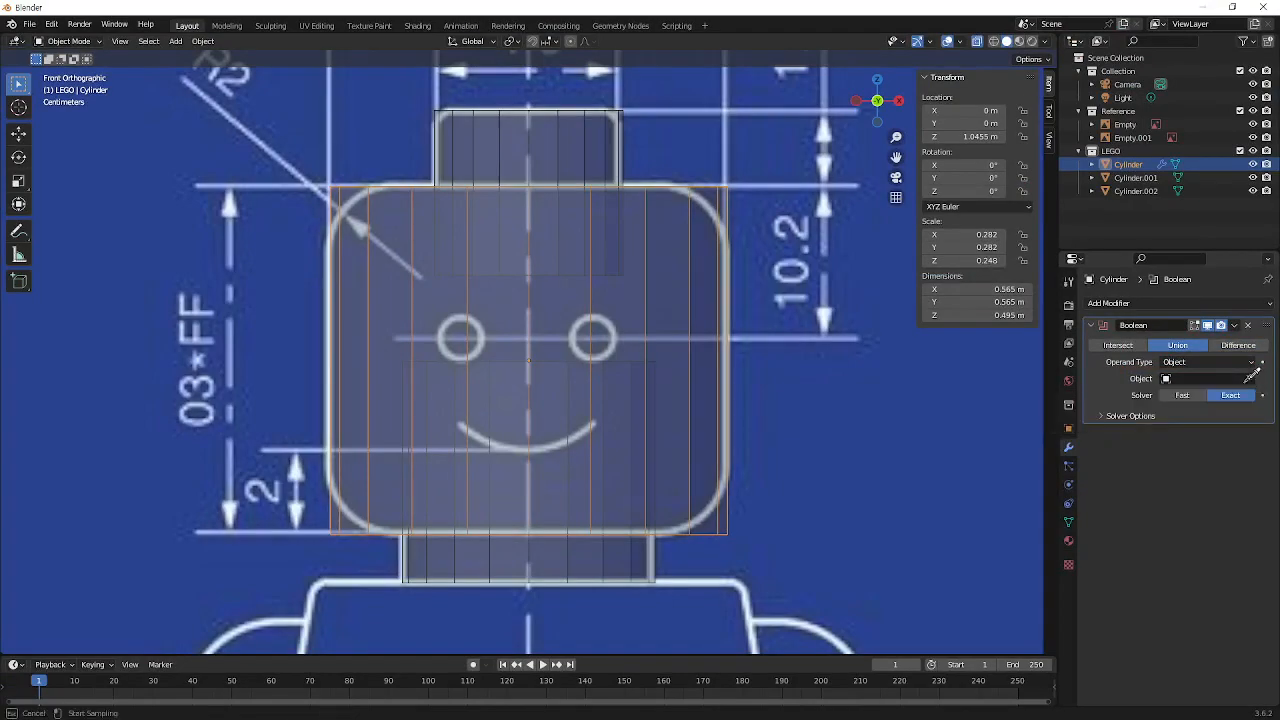
pyautogui.click(618, 110)
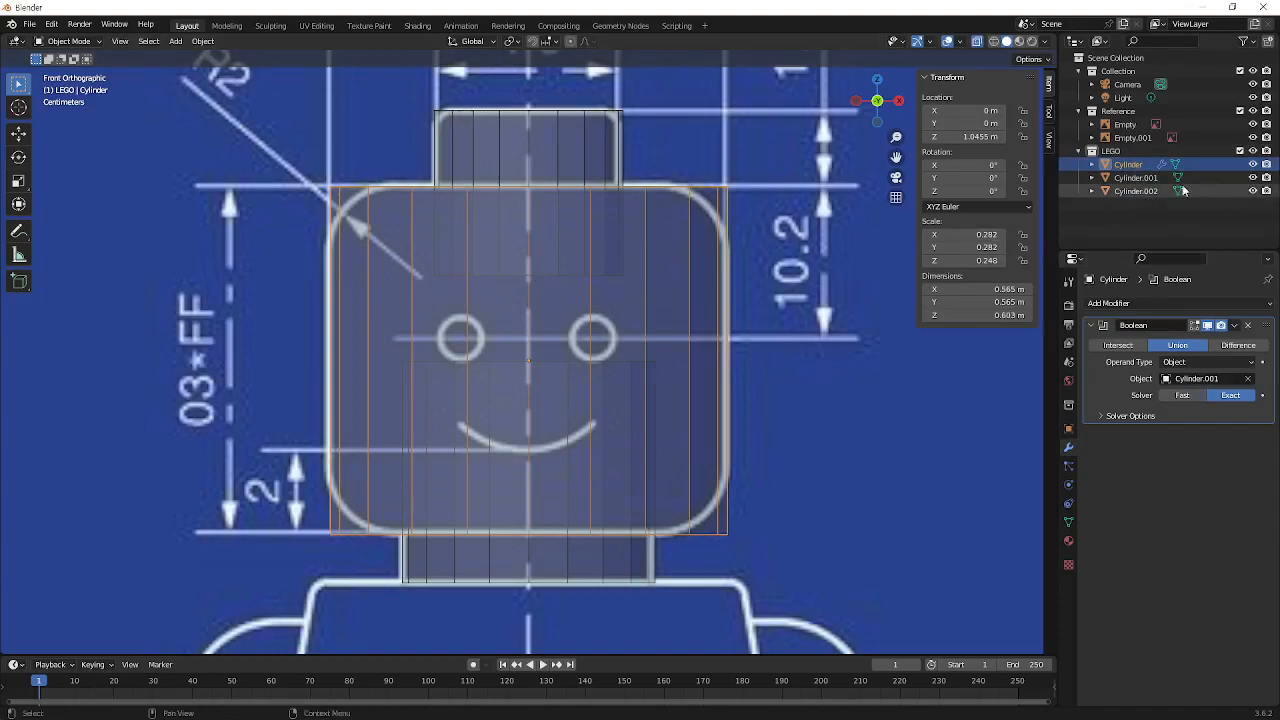
pyautogui.click(1150, 178)
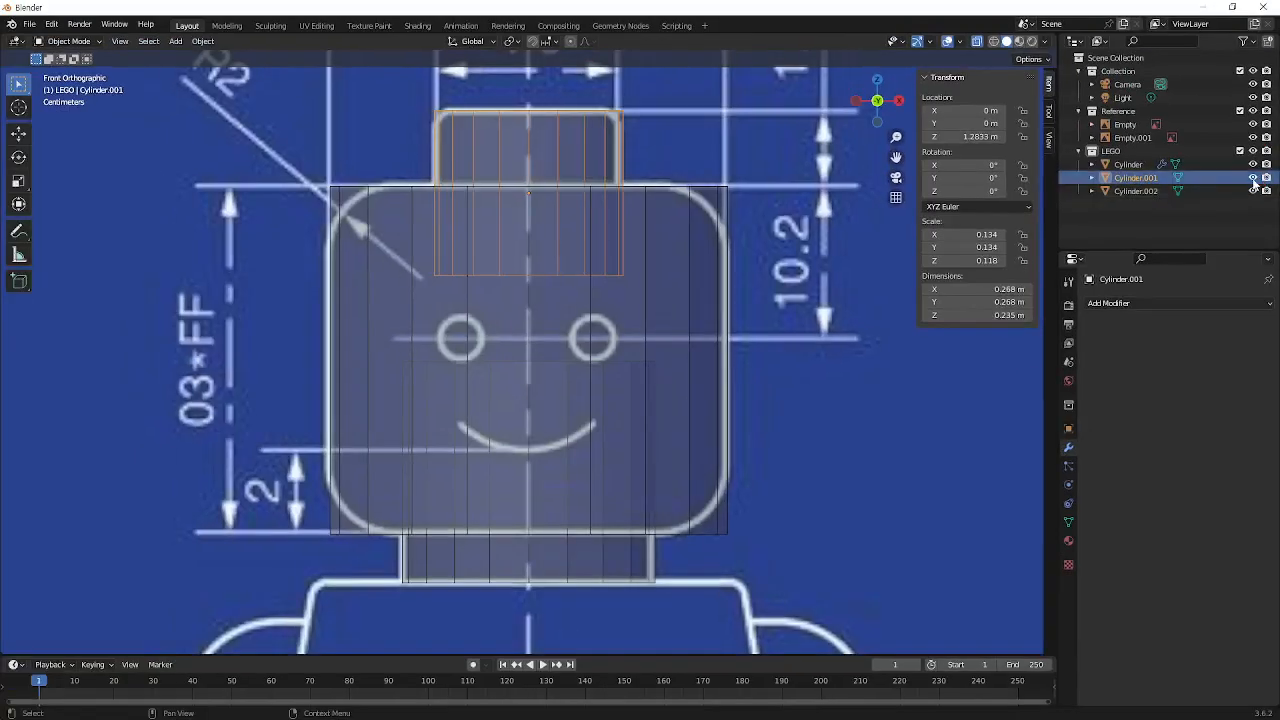
pyautogui.click(1225, 176)
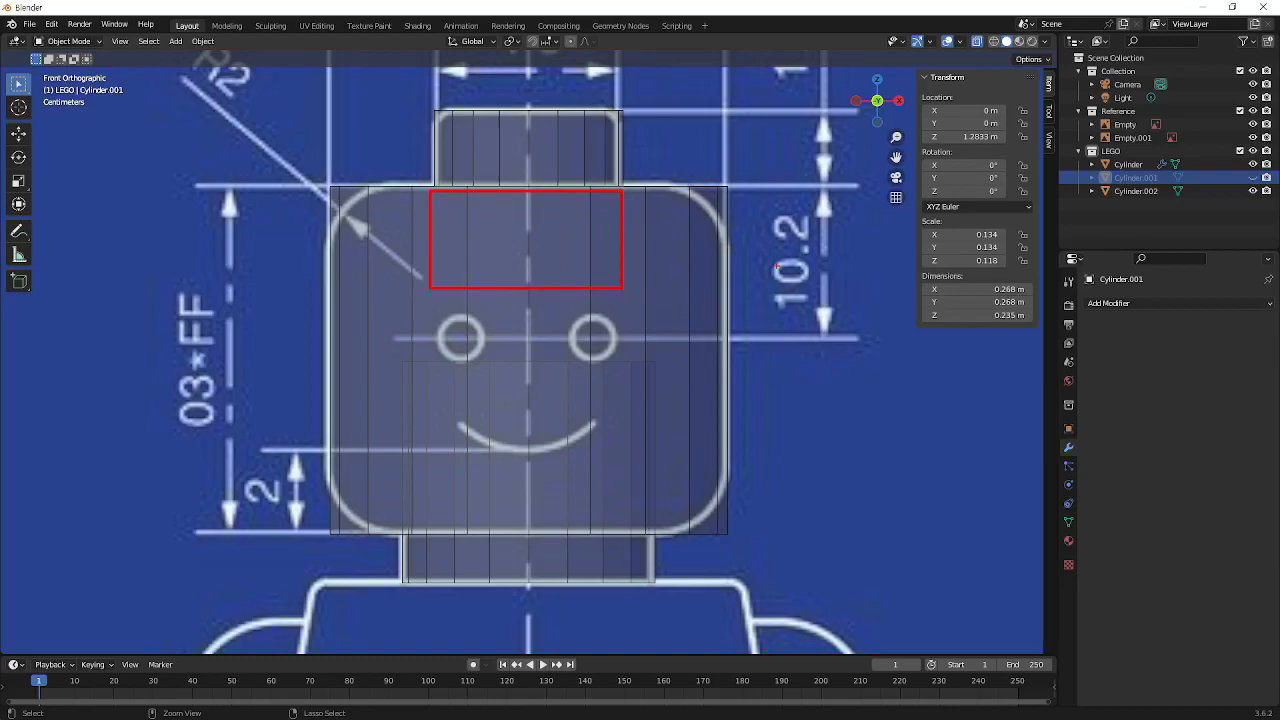
# Delete the hidden stud cylinder while the Boolean is still unapplied, and undo the deletion
pyautogui.click(1136, 190)
pyautogui.click(1137, 177)
pyautogui.press('Delete')
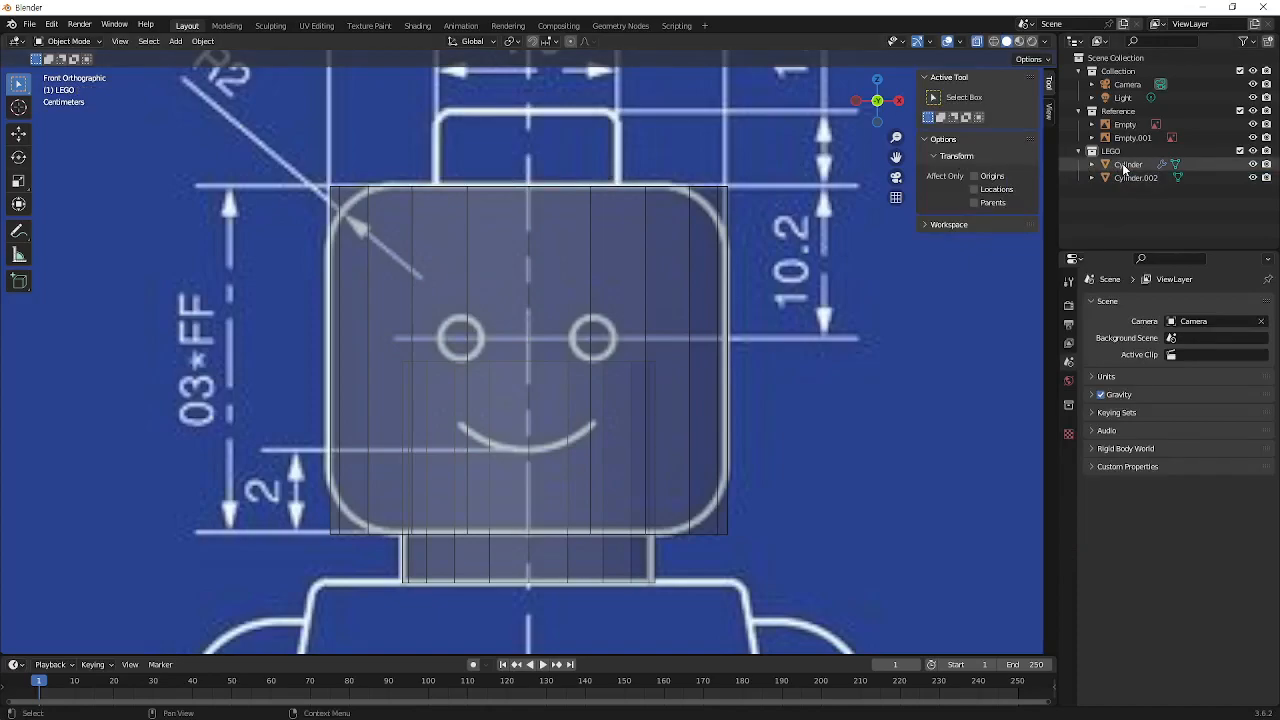
pyautogui.hotkey('ctrl', 'z')
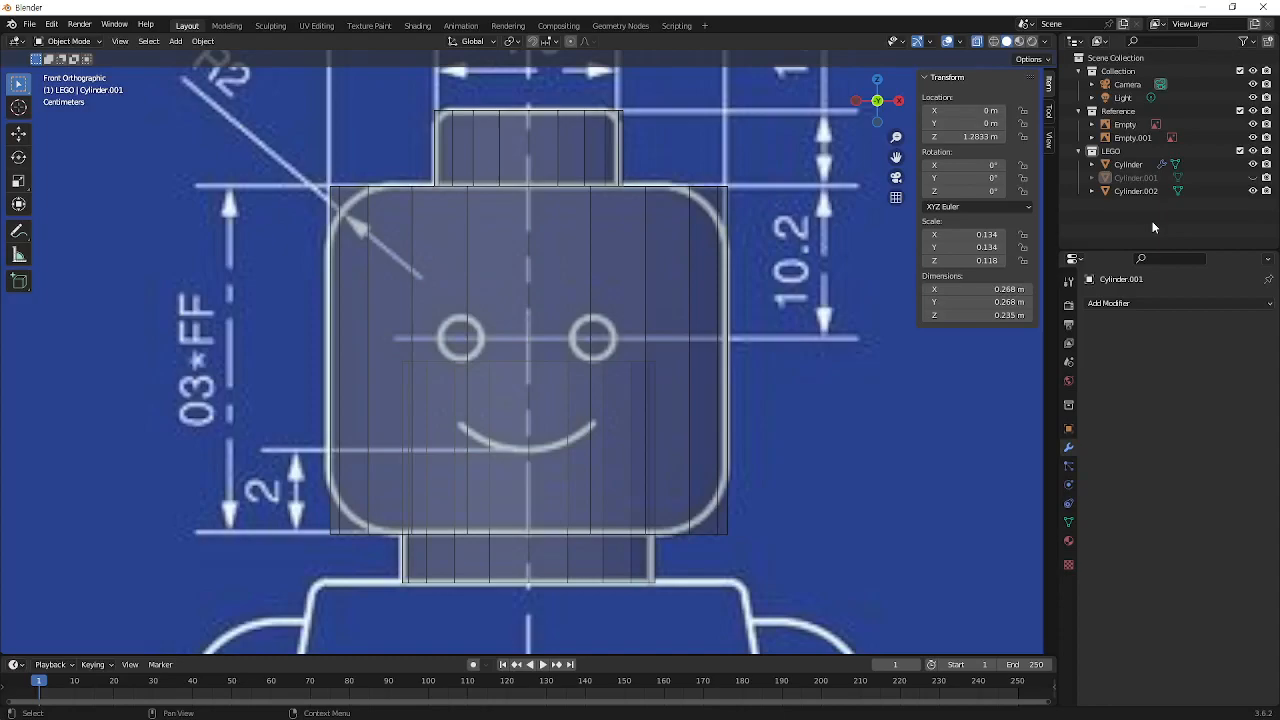
# Apply the head cylinder's Boolean modifier and delete the hidden leftover stud cylinder, Cylinder.001
pyautogui.click(1130, 165)
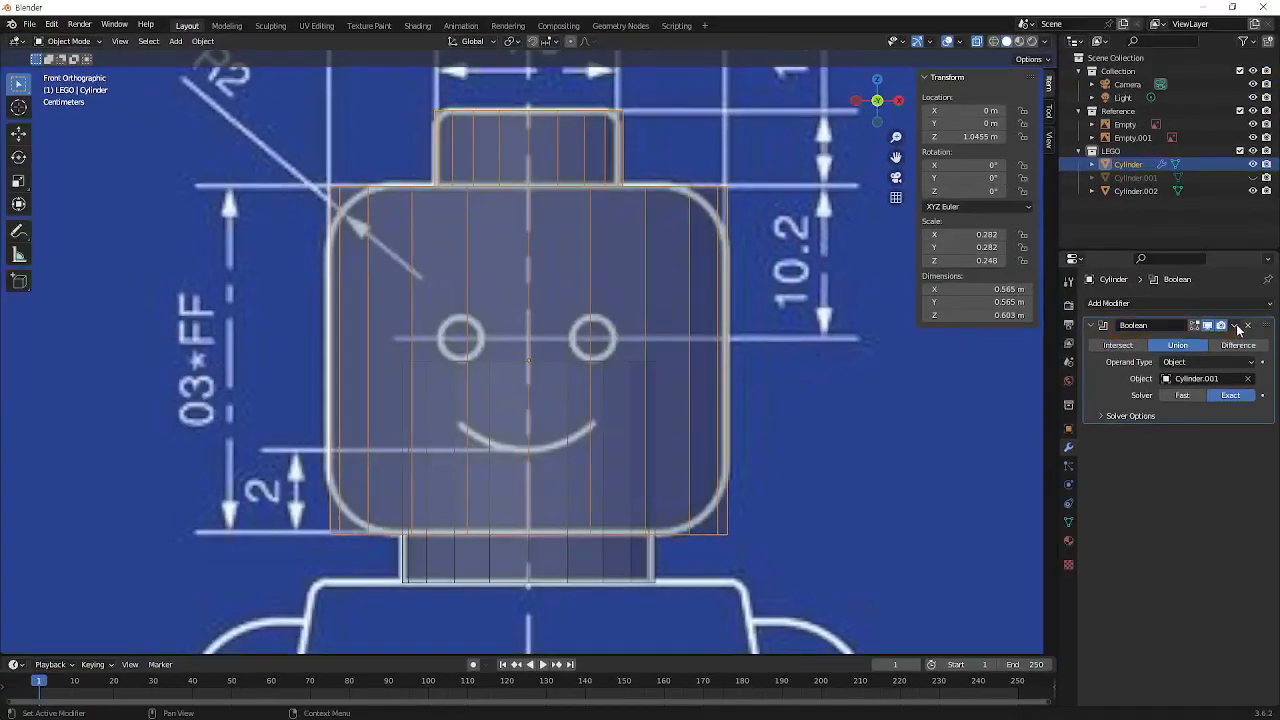
pyautogui.click(1188, 192)
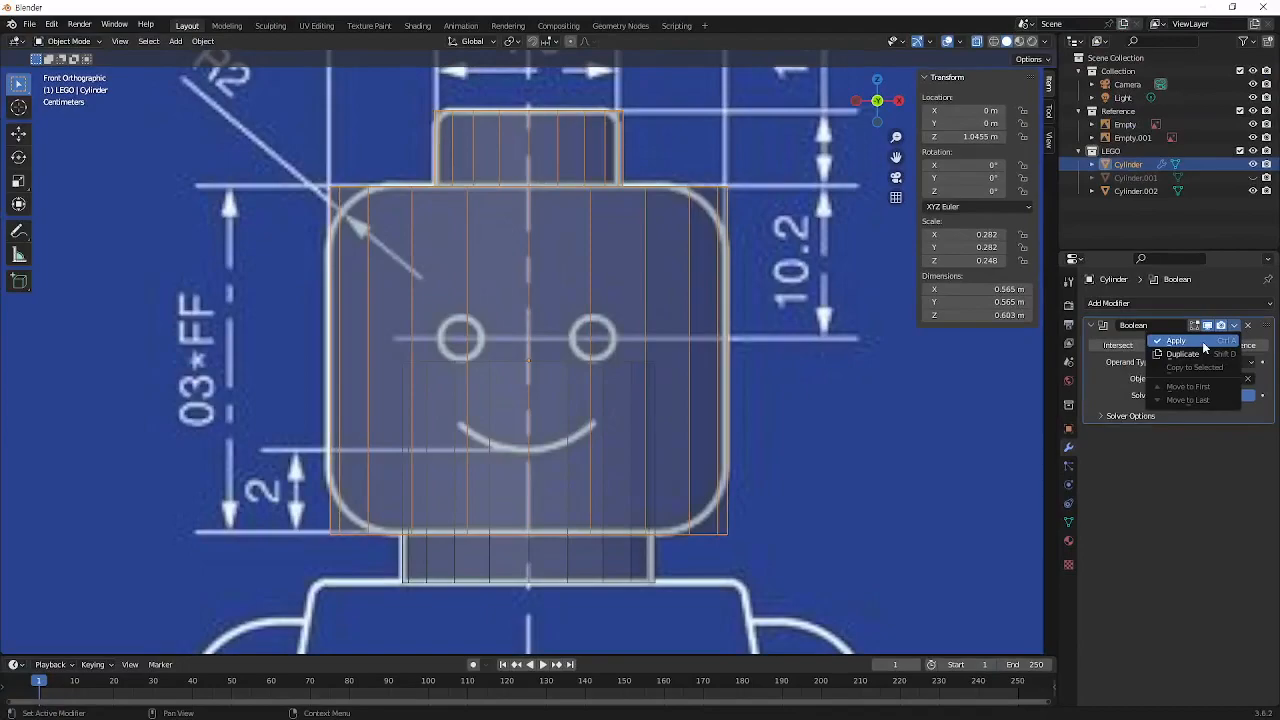
pyautogui.click(1204, 347)
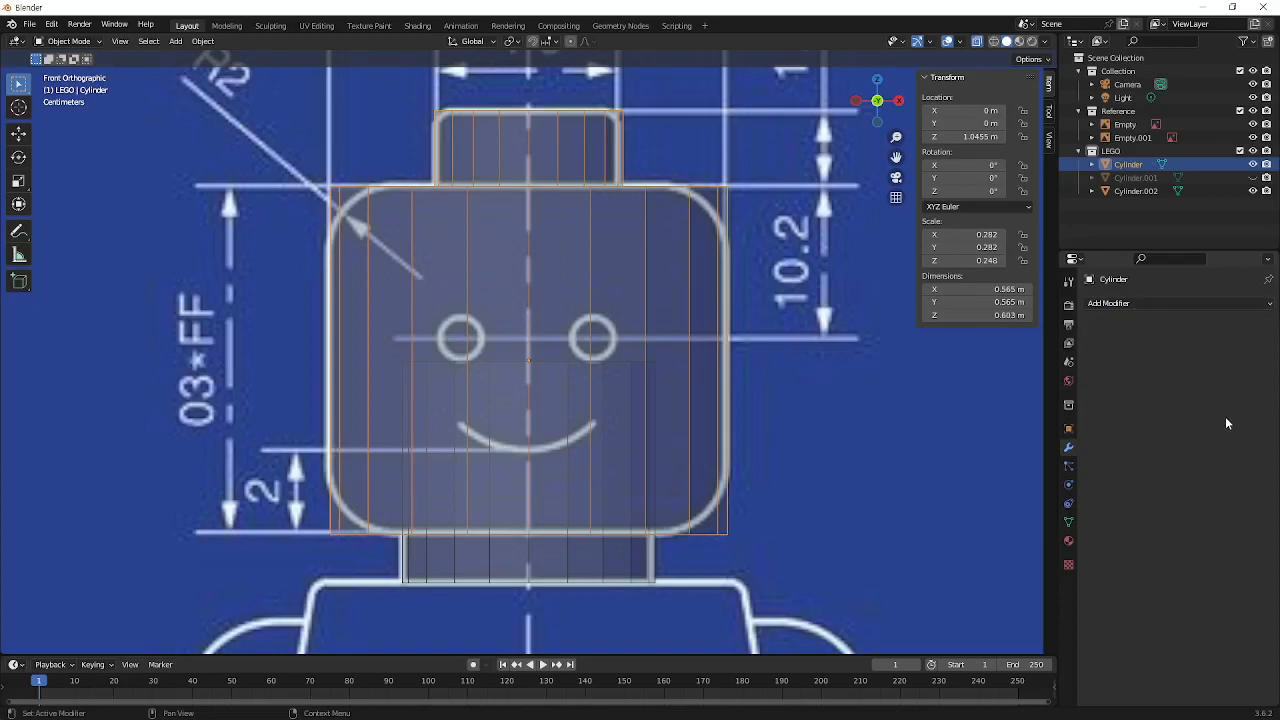
pyautogui.click(1144, 179)
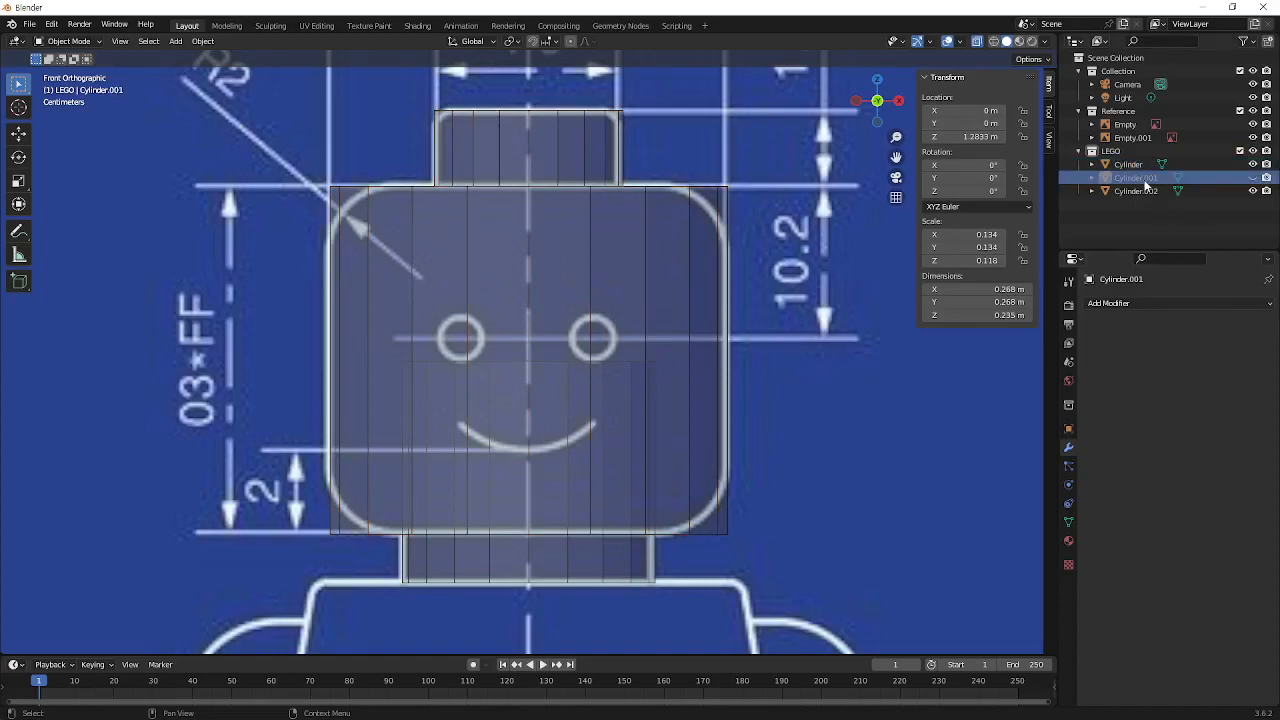
pyautogui.press('Delete')
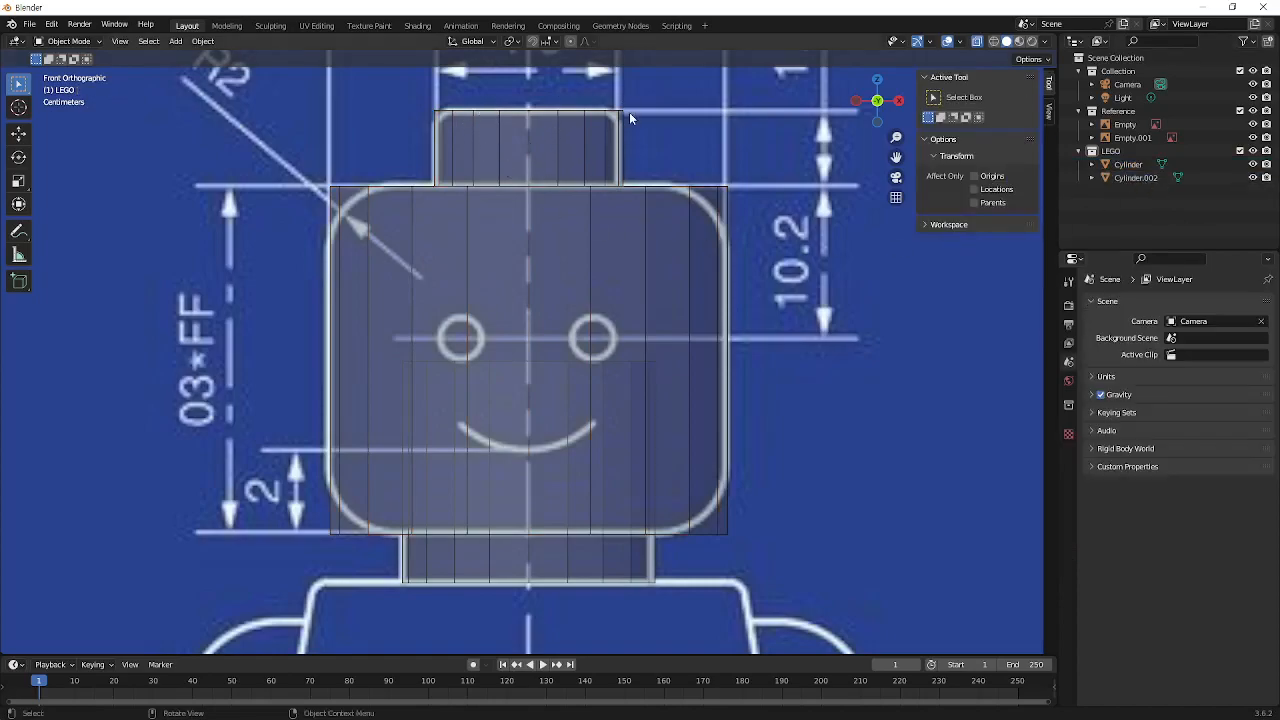
# Add a Boolean modifier to the head cylinder, set to Union with the neck cylinder, Cylinder.002, as its object
pyautogui.press('shift')
pyautogui.click(667, 233)
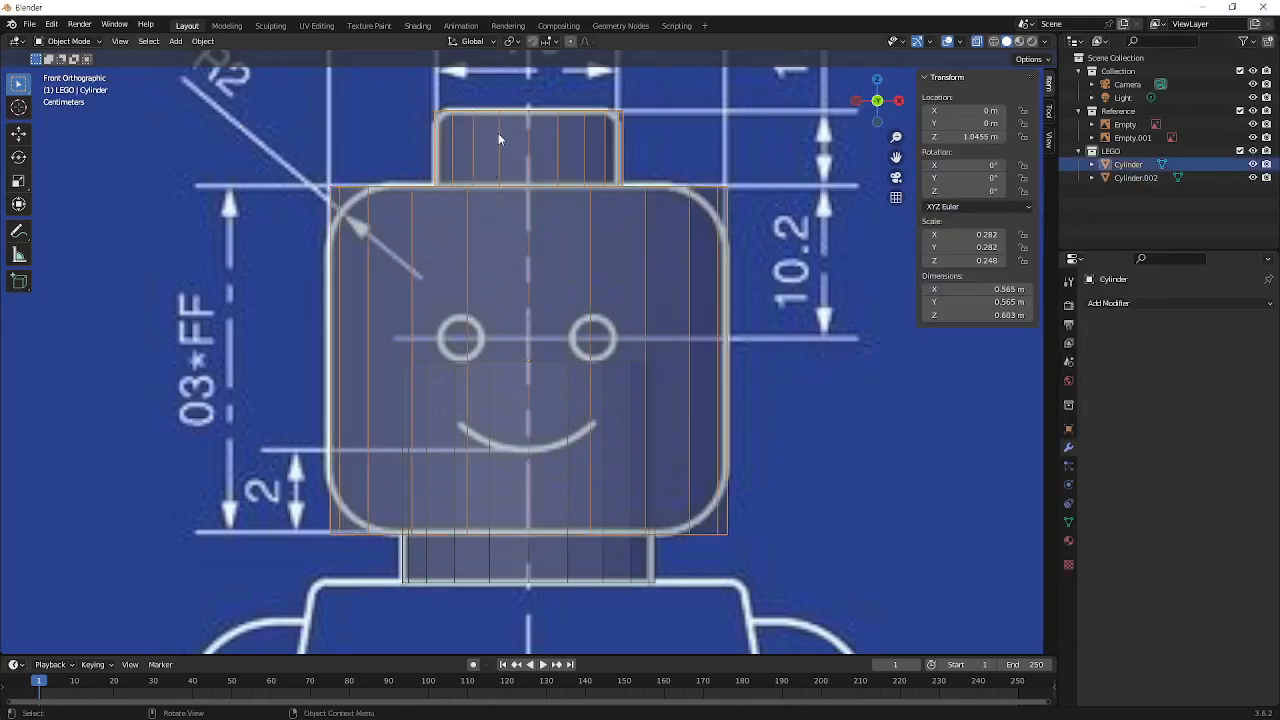
pyautogui.click(1138, 178)
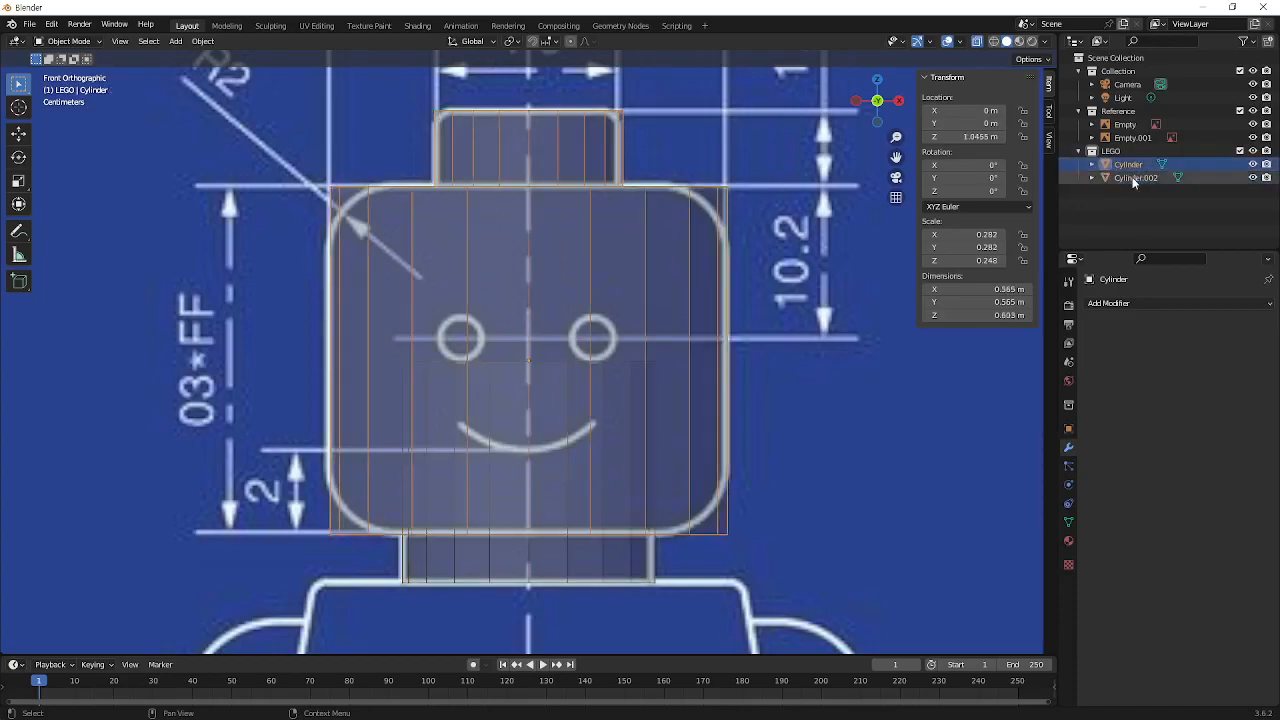
pyautogui.click(1127, 164)
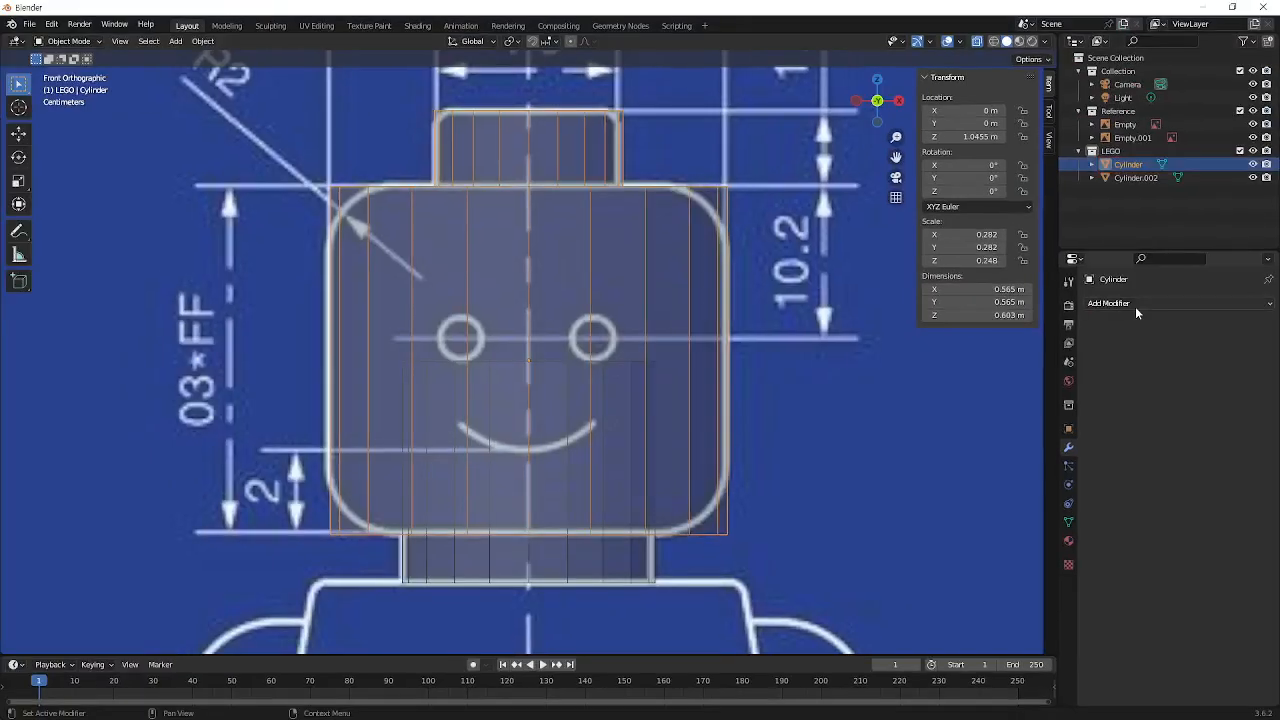
pyautogui.click(984, 292)
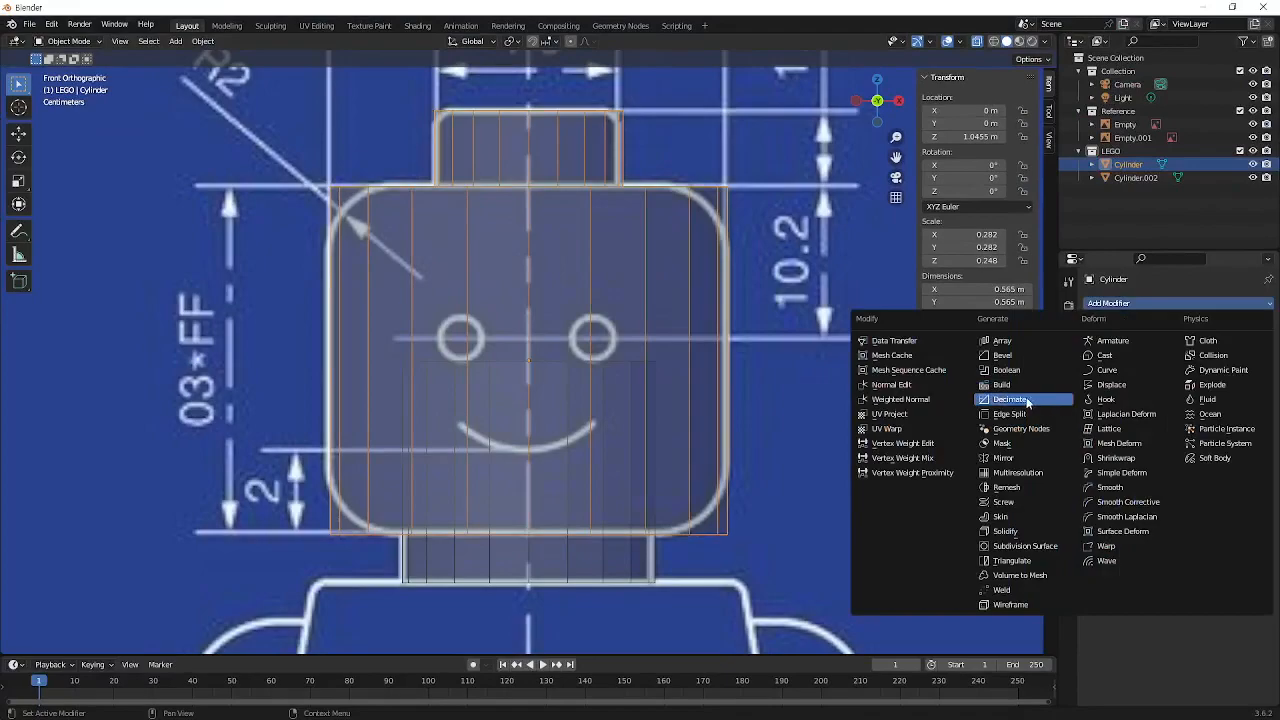
pyautogui.click(1012, 370)
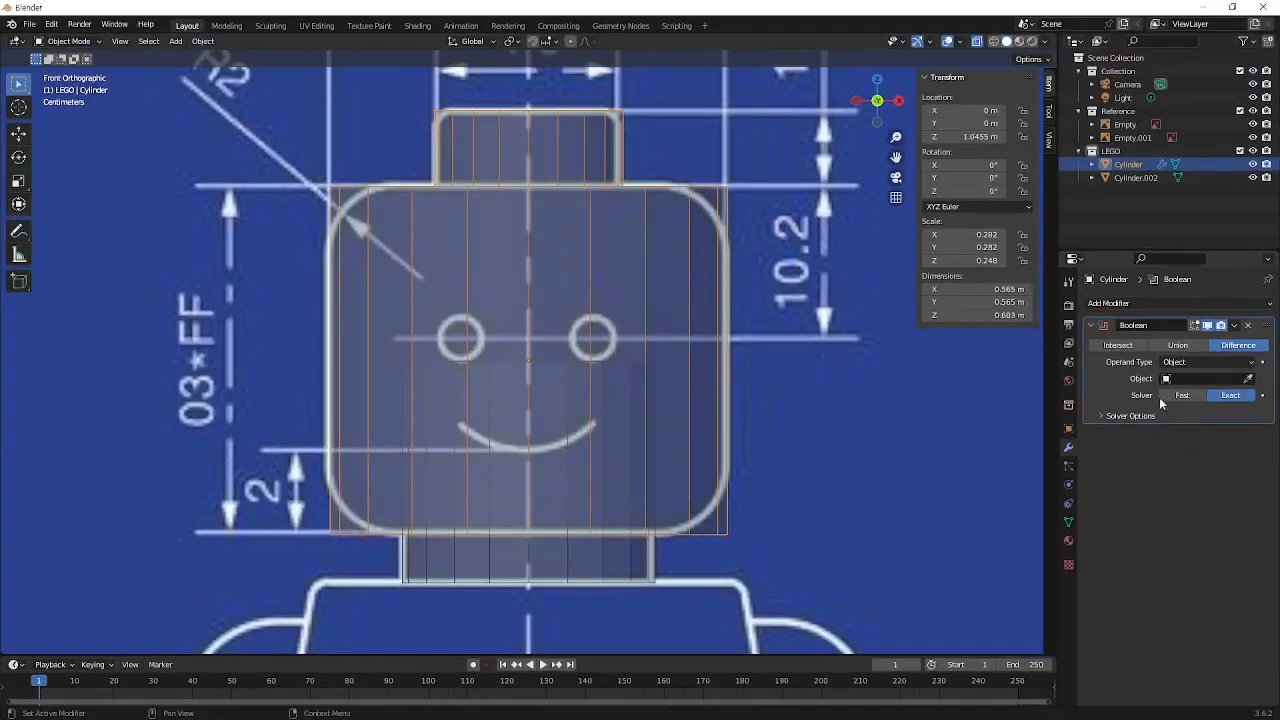
pyautogui.click(1177, 346)
pyautogui.click(1249, 380)
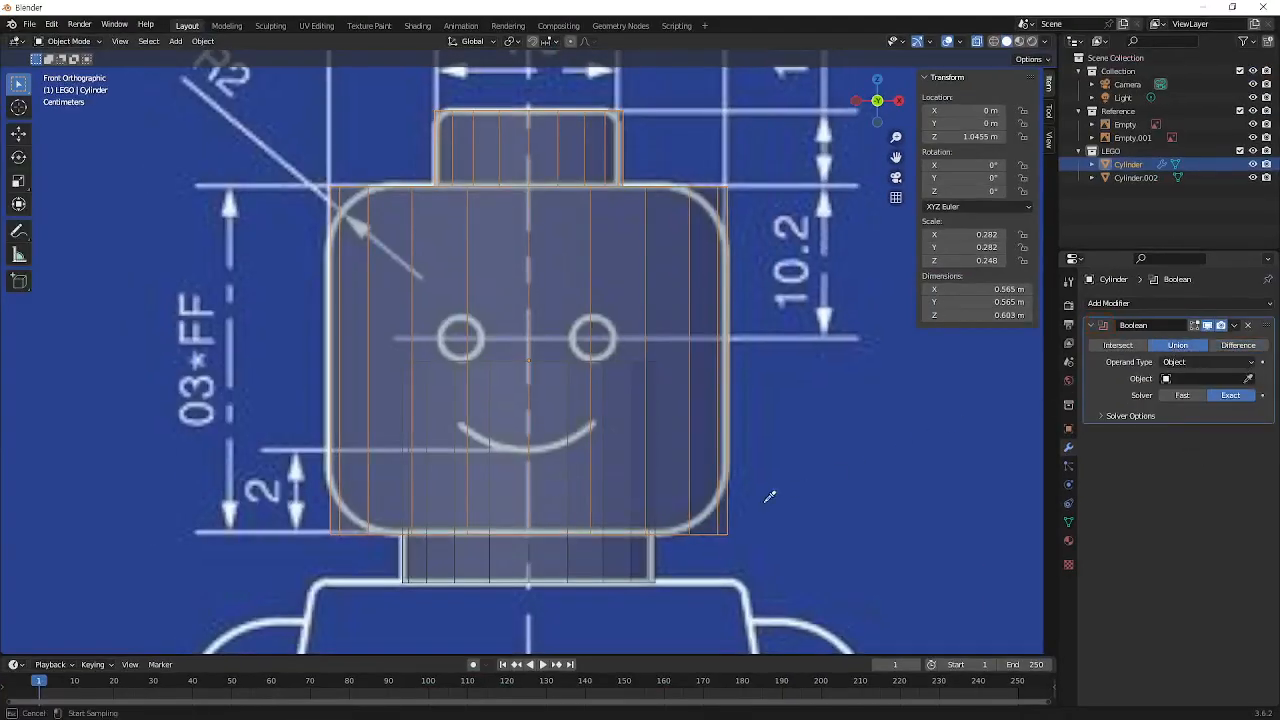
pyautogui.click(645, 550)
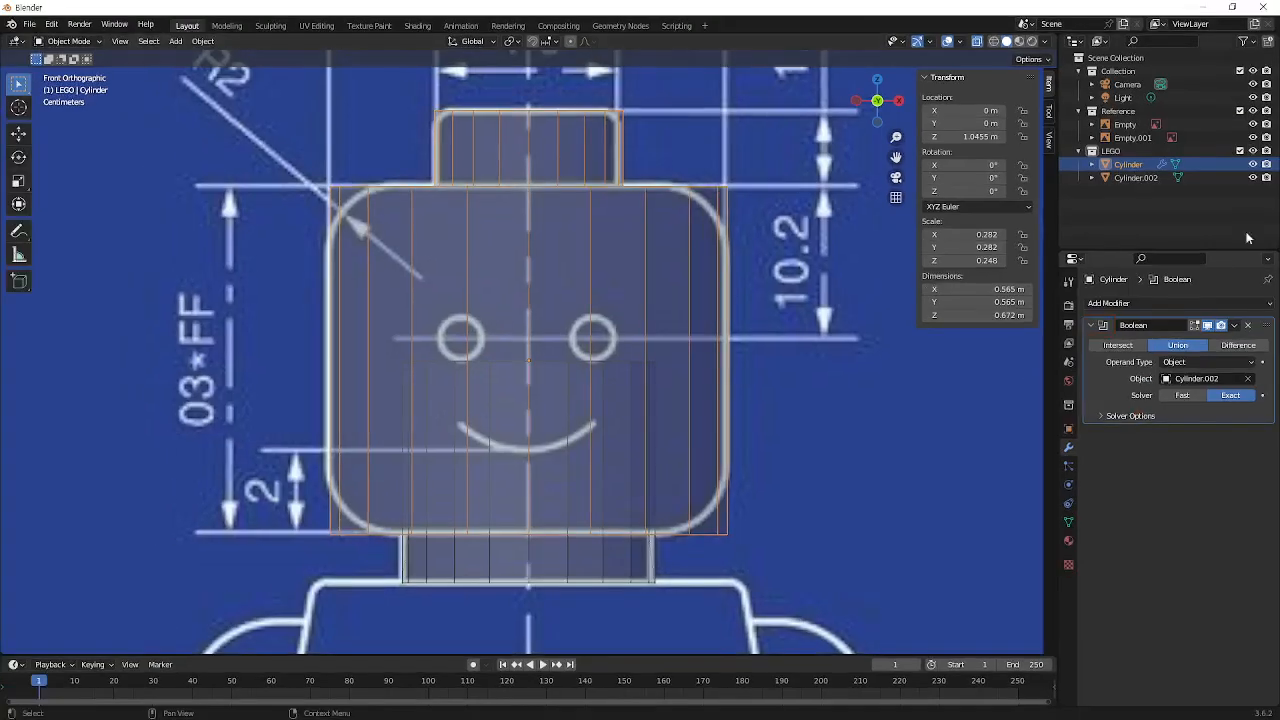
# Apply the head cylinder's Boolean modifier and delete the leftover neck cylinder, Cylinder.002
pyautogui.click(1234, 325)
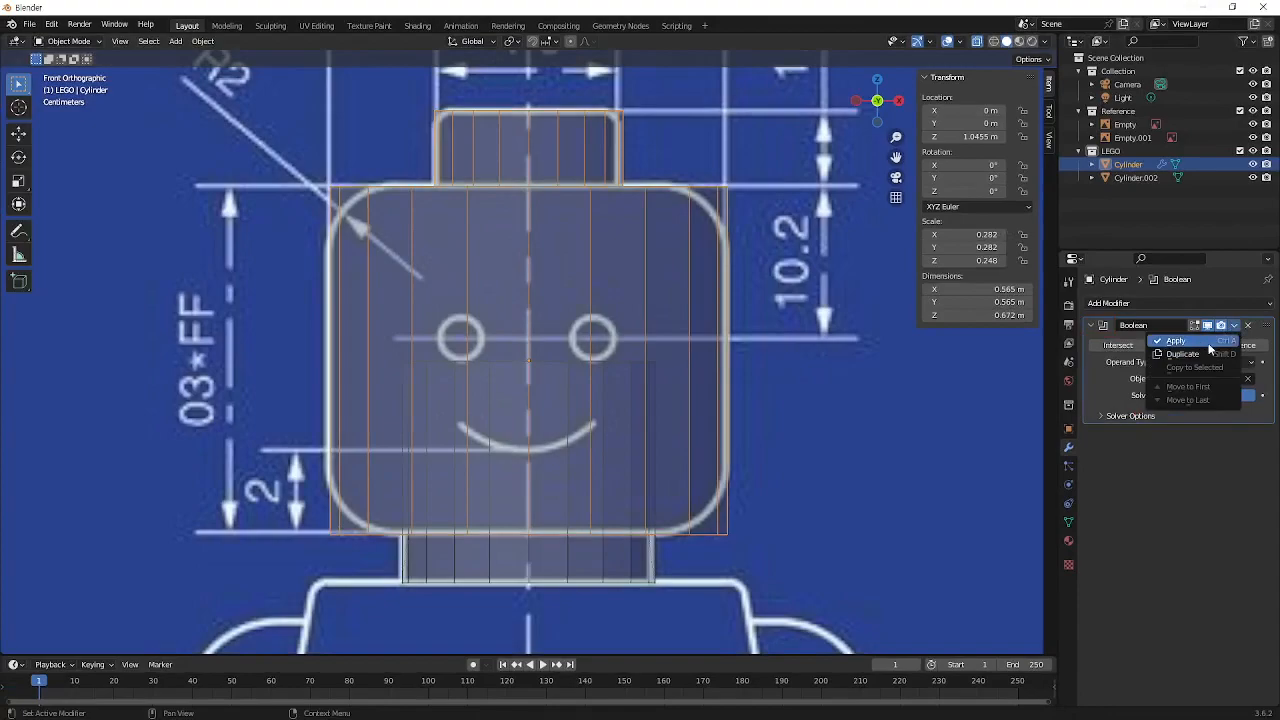
pyautogui.click(1186, 344)
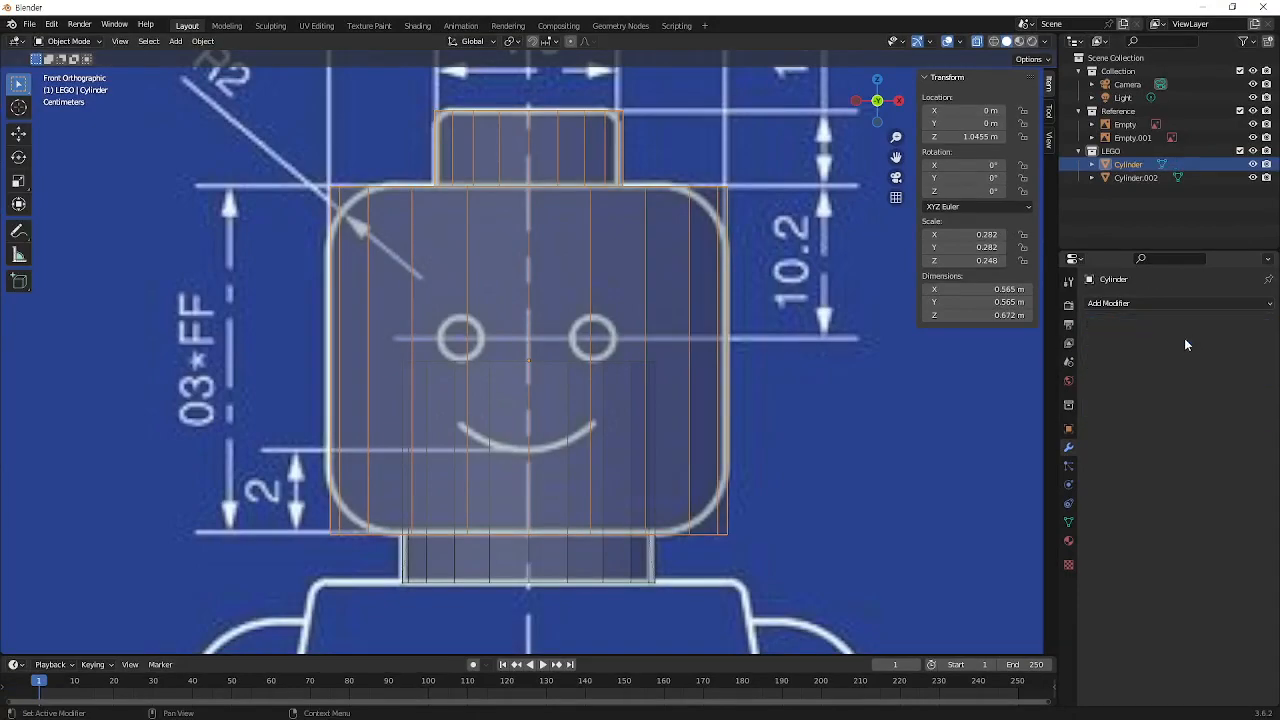
pyautogui.click(1142, 180)
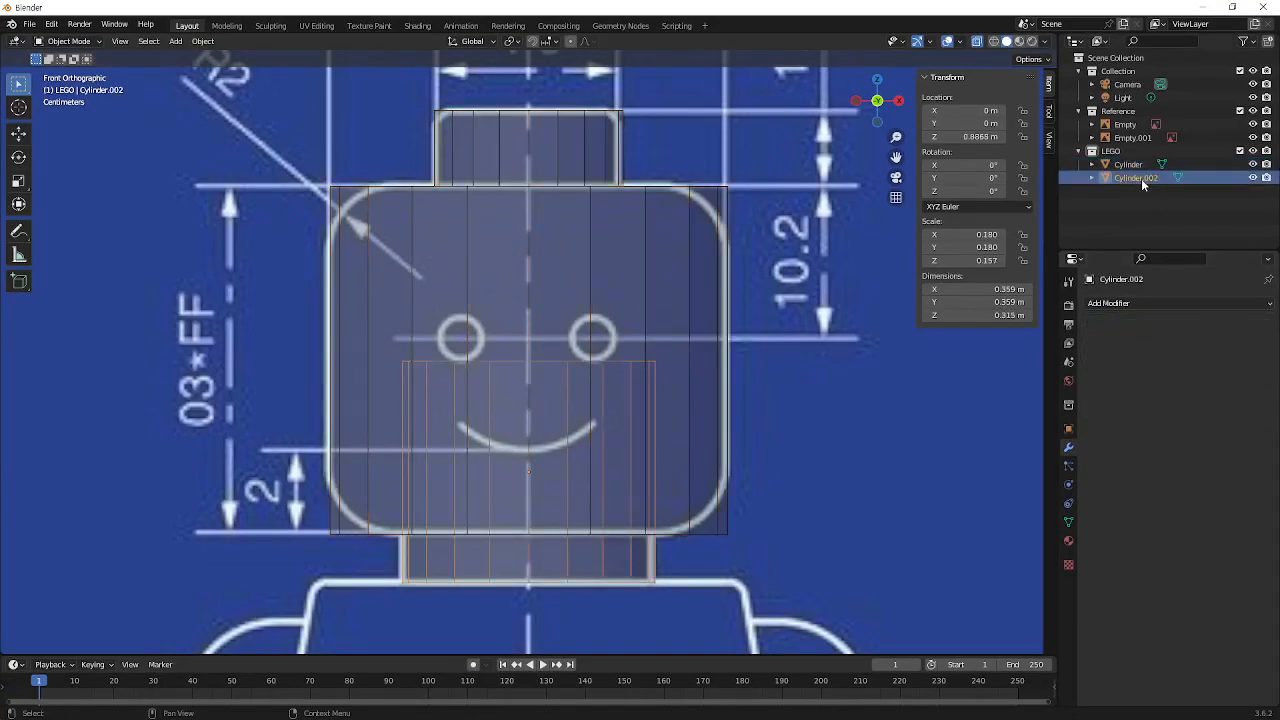
pyautogui.press('x')
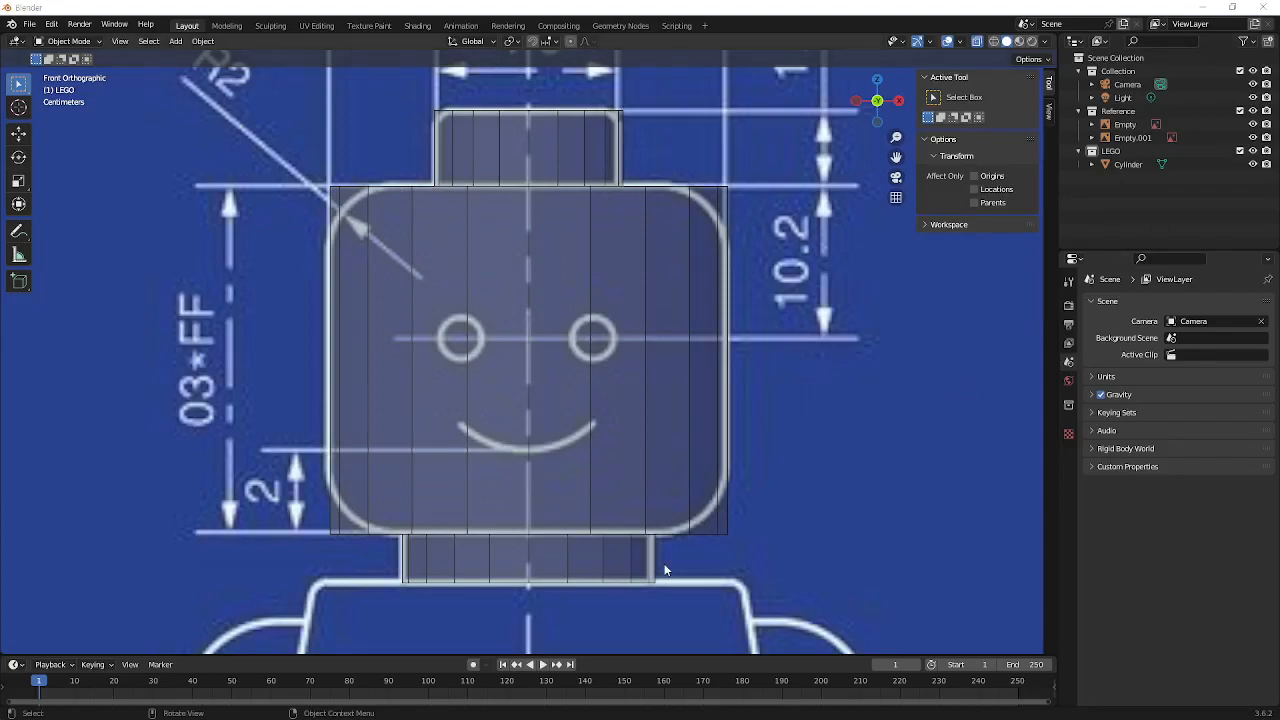
pyautogui.click(529, 272)
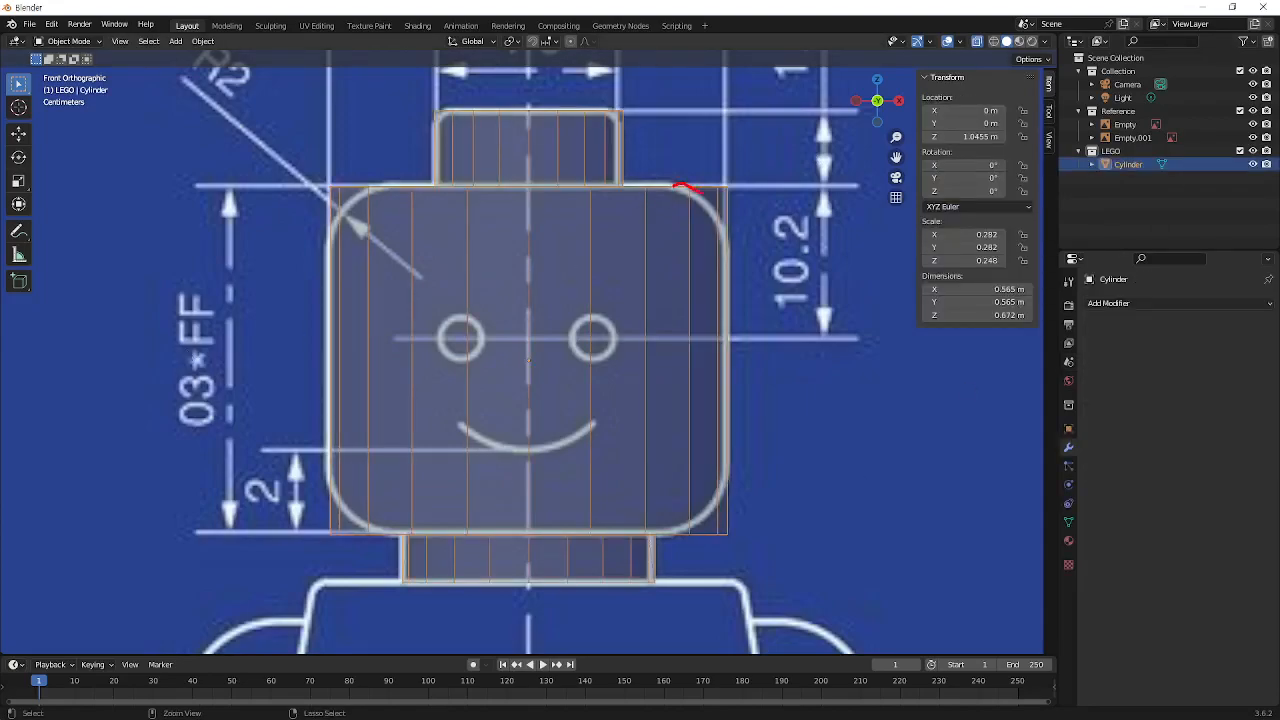
pyautogui.moveTo(721, 218); pyautogui.dragTo(730, 241)
pyautogui.moveTo(606, 108); pyautogui.dragTo(619, 122)
pyautogui.moveTo(727, 484)
pyautogui.mouseDown()
pyautogui.moveTo(710, 512)
pyautogui.moveTo(670, 532)
pyautogui.mouseUp()
pyautogui.click(1146, 303)
pyautogui.click(632, 226)
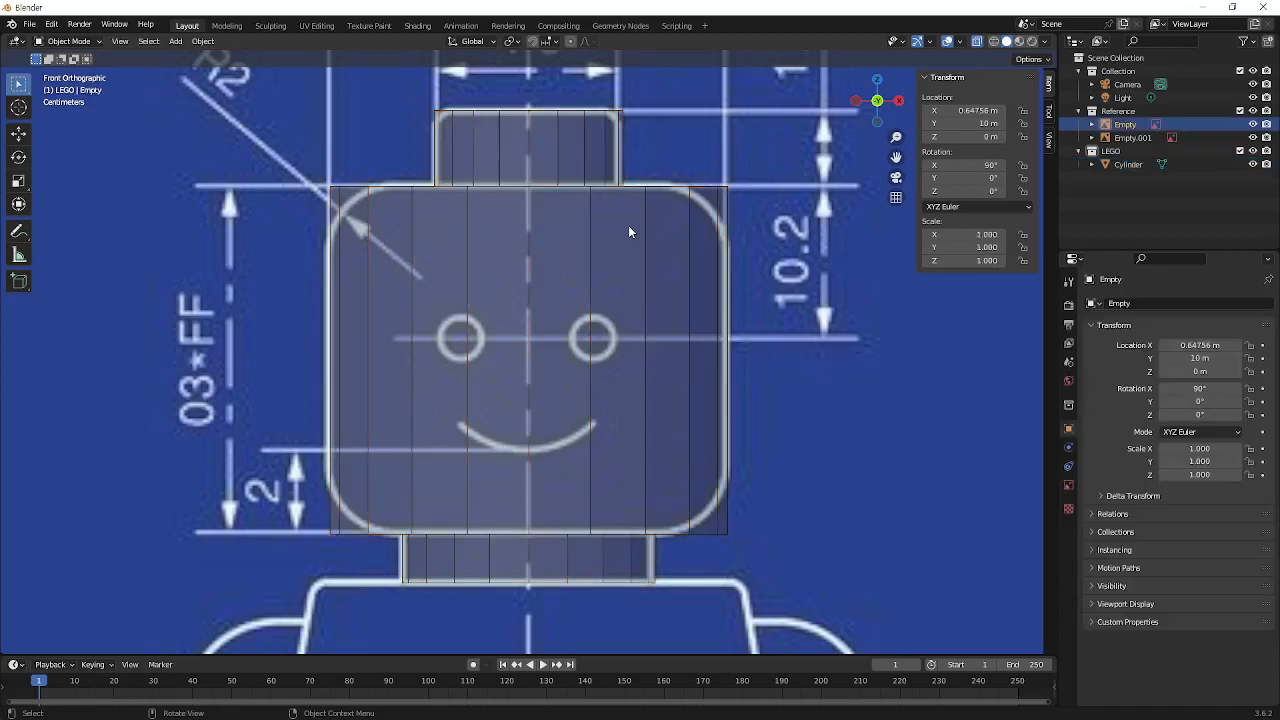
# Open the joined head mesh in Edit Mode, clear its selection and switch to edge selection
pyautogui.click(693, 205)
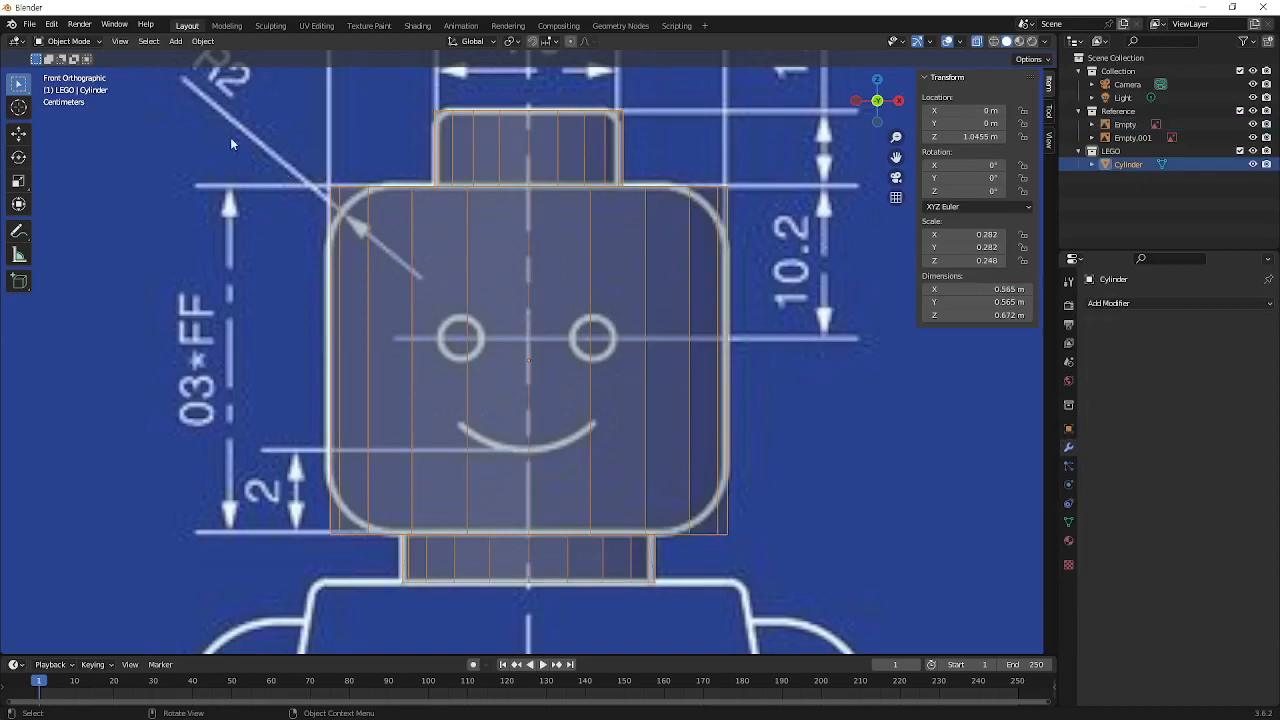
pyautogui.press('Tab')
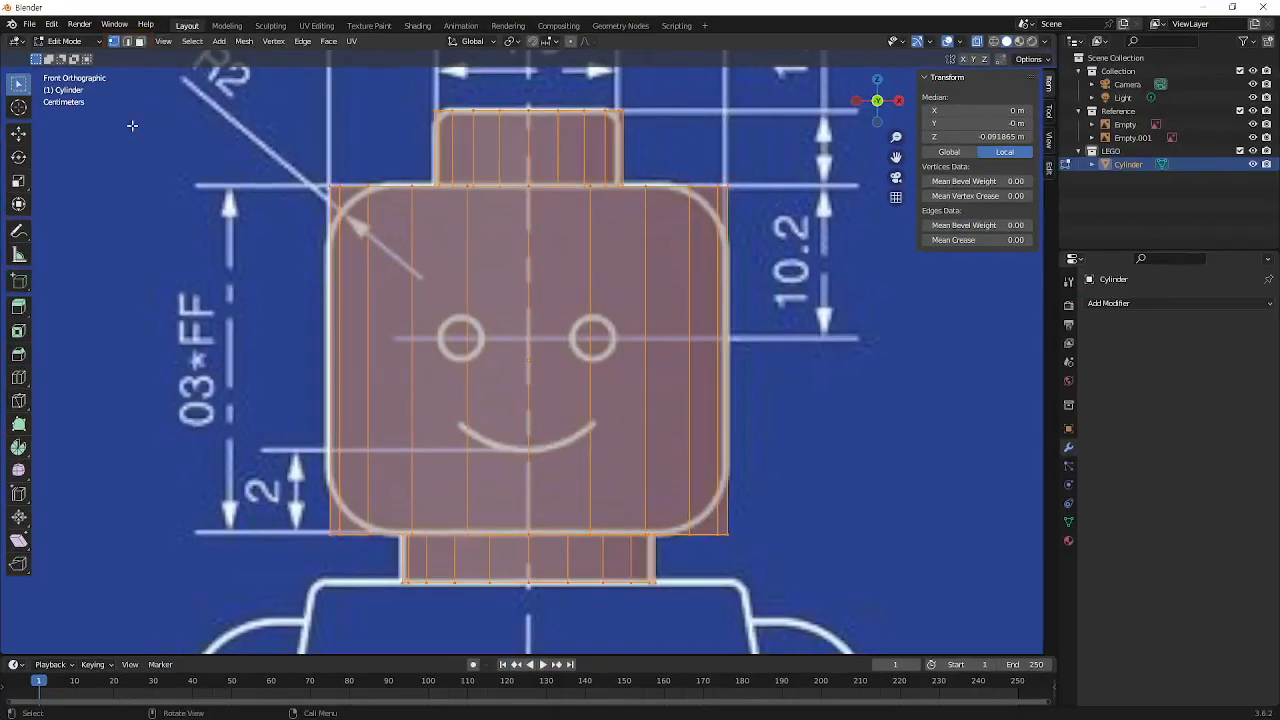
pyautogui.press('2')
pyautogui.press('3')
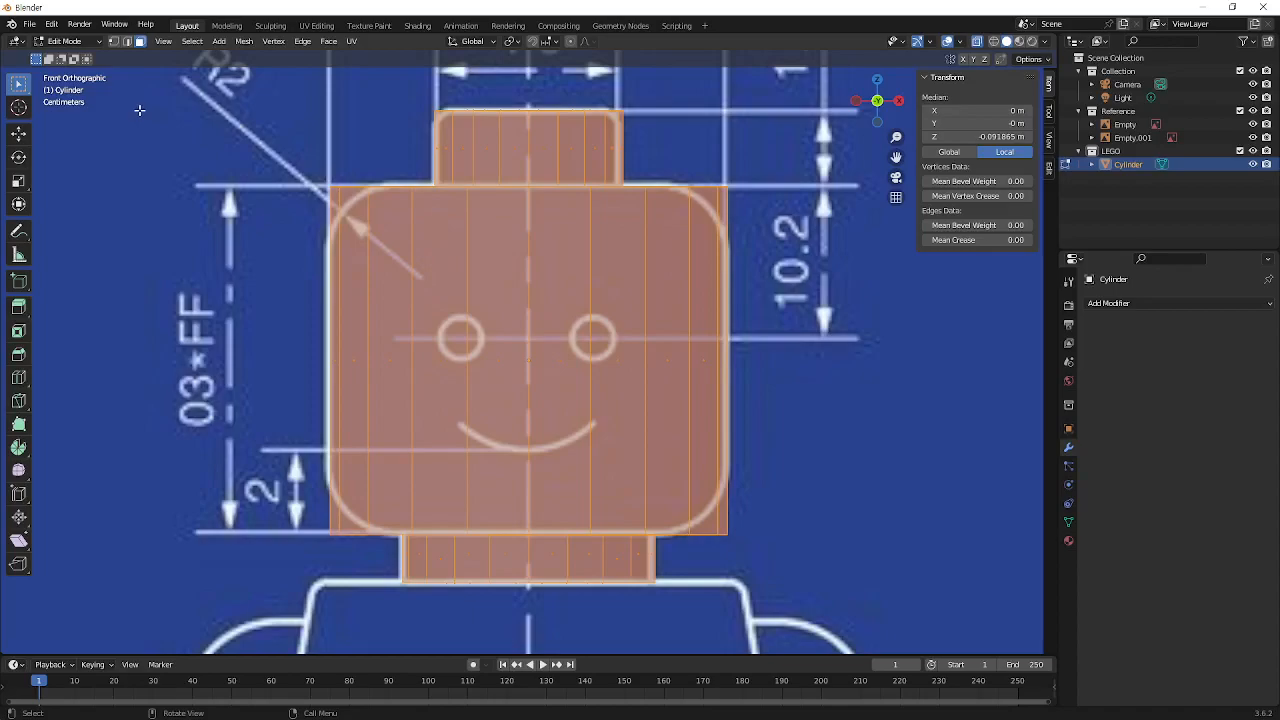
pyautogui.click(782, 240)
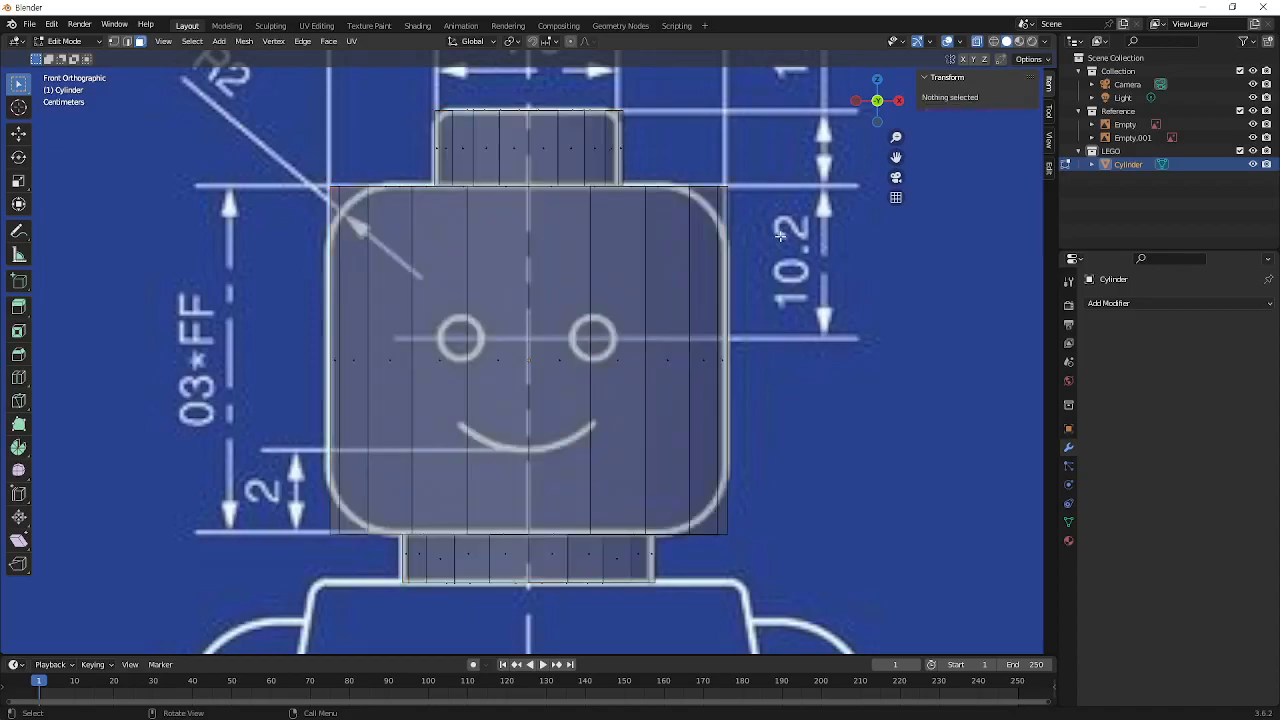
pyautogui.moveTo(660, 174)
pyautogui.mouseDown()
pyautogui.moveTo(748, 173)
pyautogui.moveTo(748, 244)
pyautogui.mouseUp()
pyautogui.scroll(2, 528, 122)
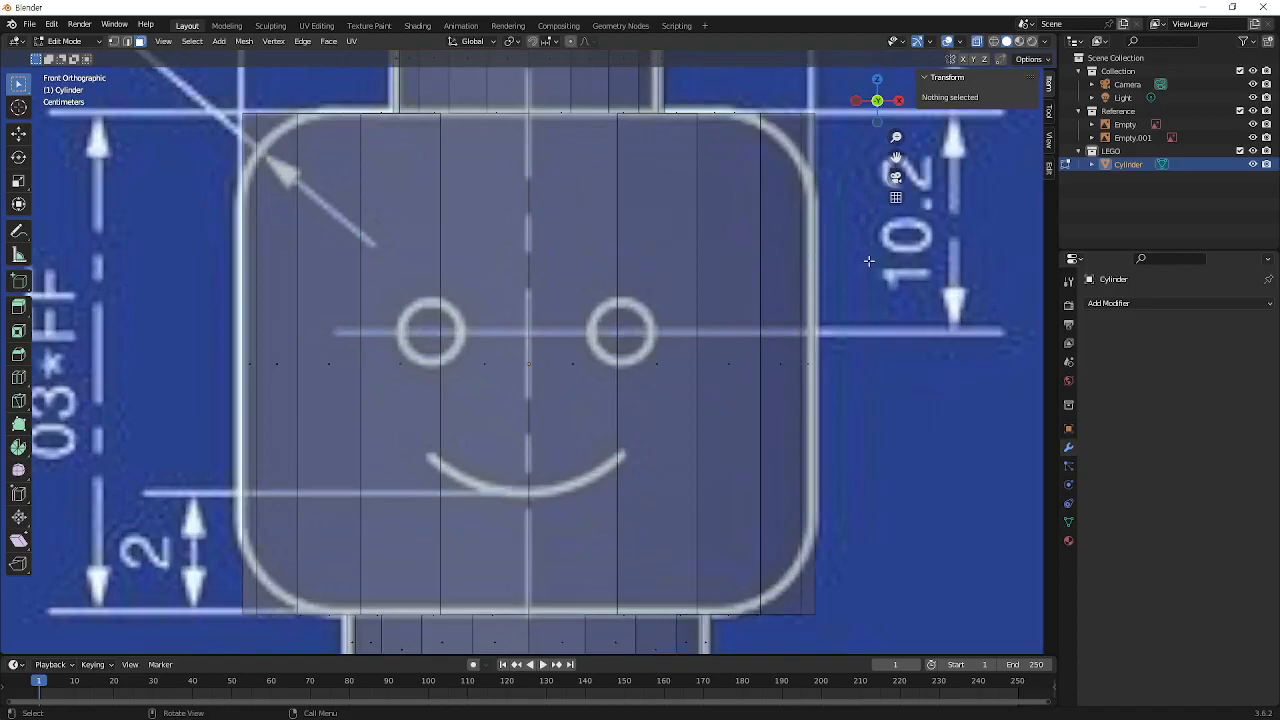
pyautogui.keyDown('shift'); pyautogui.moveTo(569, 178); pyautogui.dragTo(583, 471, button='middle'); pyautogui.keyUp('shift')
pyautogui.scroll(4, 644, 321)
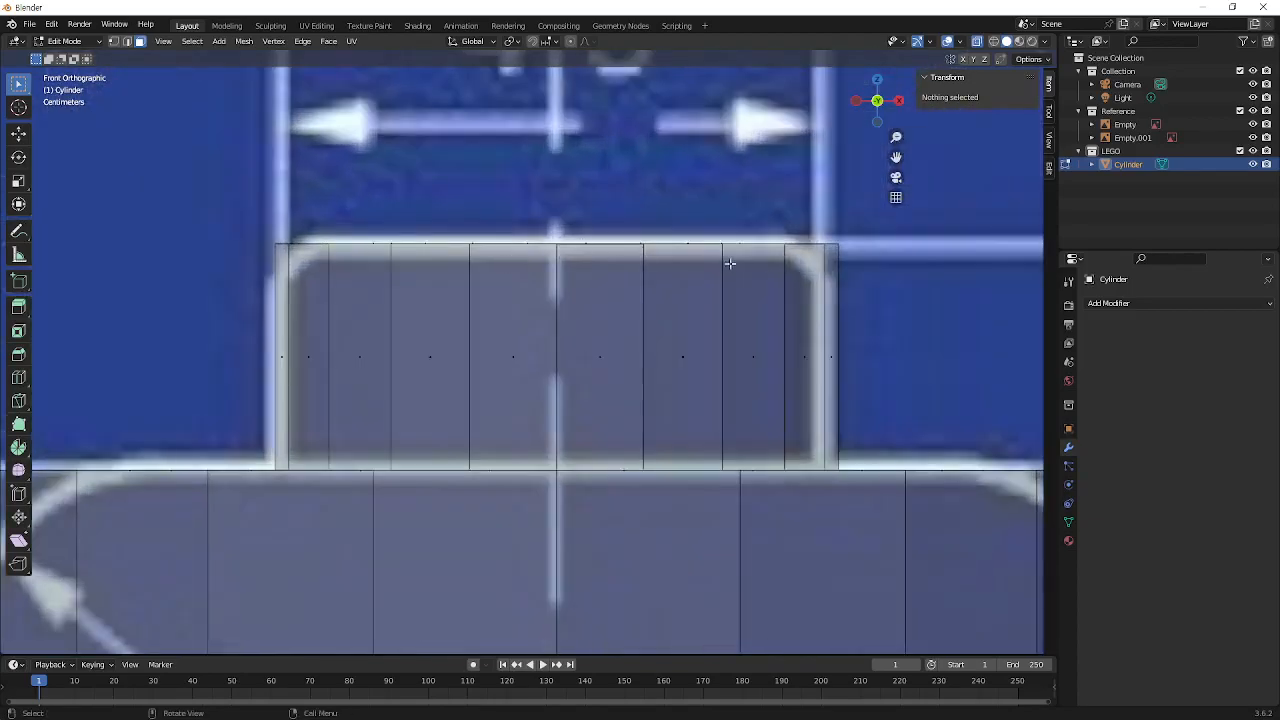
pyautogui.press('2')
pyautogui.hotkey('ctrl', '2')
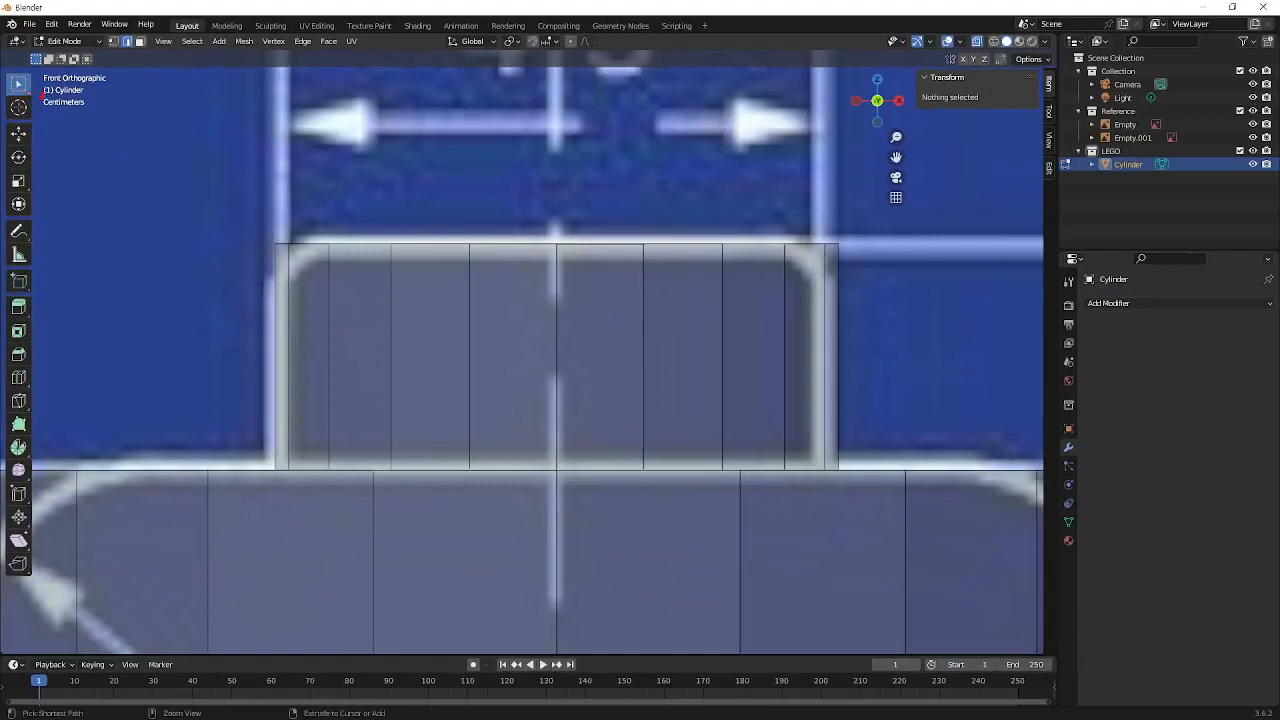
pyautogui.moveTo(28, 62); pyautogui.dragTo(42, 65)
pyautogui.press('Escape')
# Try box-selecting the edges across the stud's top in the front view, inspect them and clear the selection
pyautogui.click(604, 245)
pyautogui.click(605, 246)
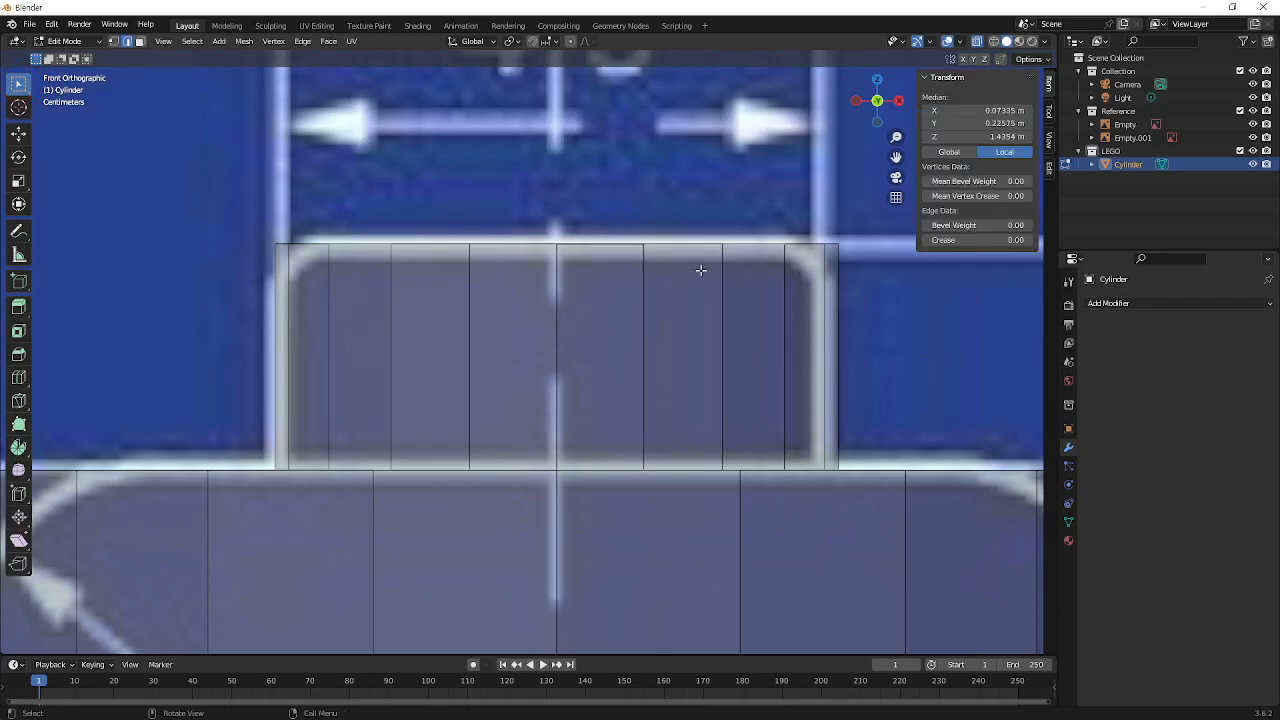
pyautogui.moveTo(866, 227); pyautogui.dragTo(210, 280)
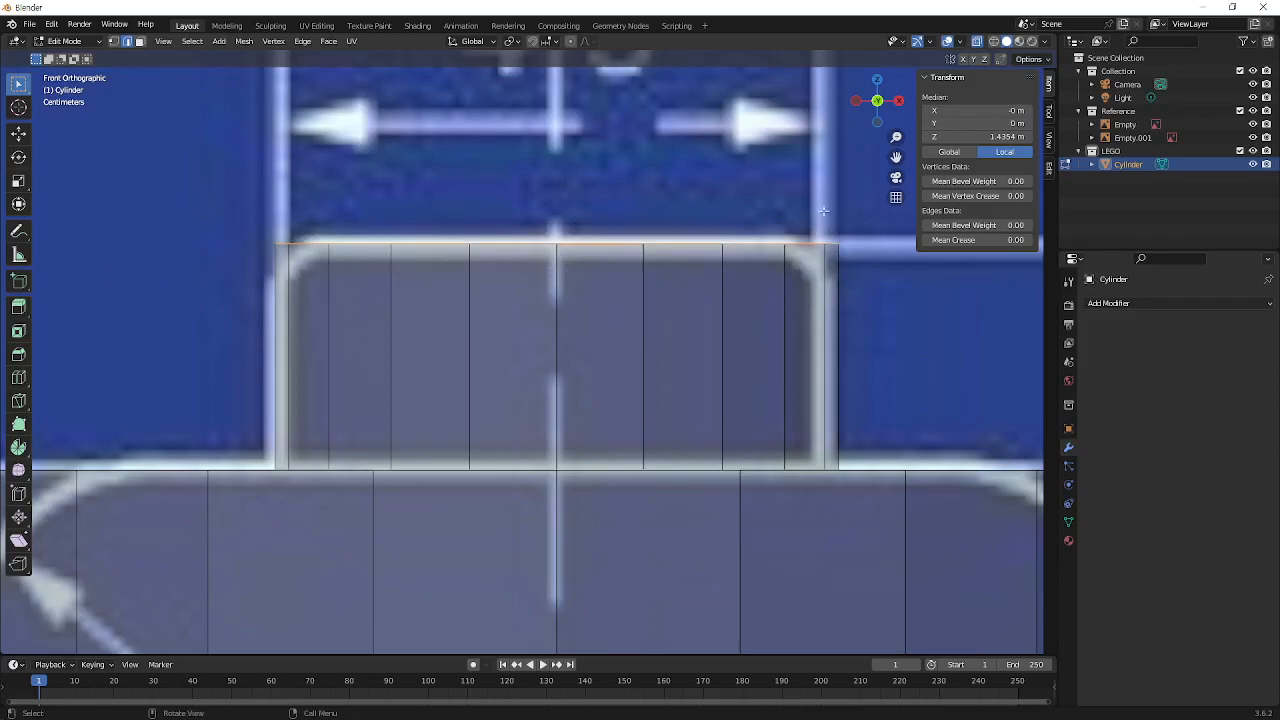
pyautogui.moveTo(636, 299); pyautogui.dragTo(637, 357, button='middle')
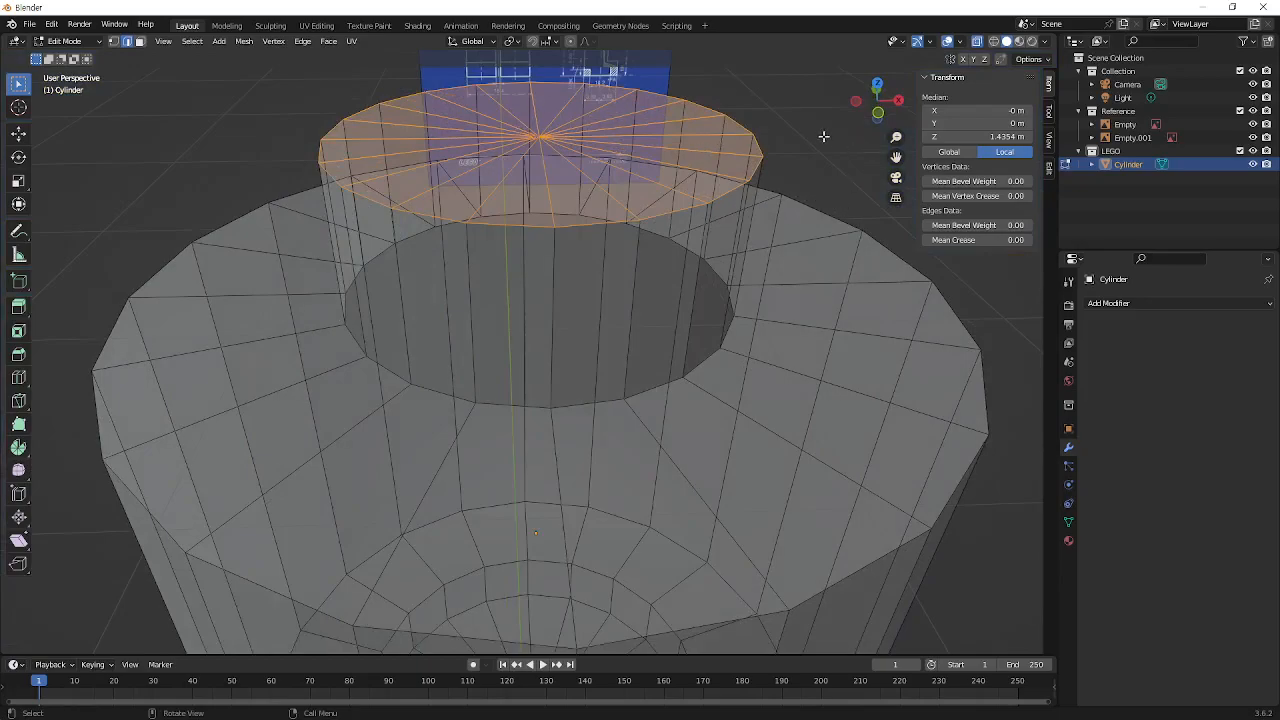
pyautogui.hotkey('alt', 'a')
# Try selecting the stud's rim as an edge loop from an angled view and compare it with the front view
pyautogui.keyDown('ctrl'); pyautogui.click(727, 192); pyautogui.keyUp('ctrl')
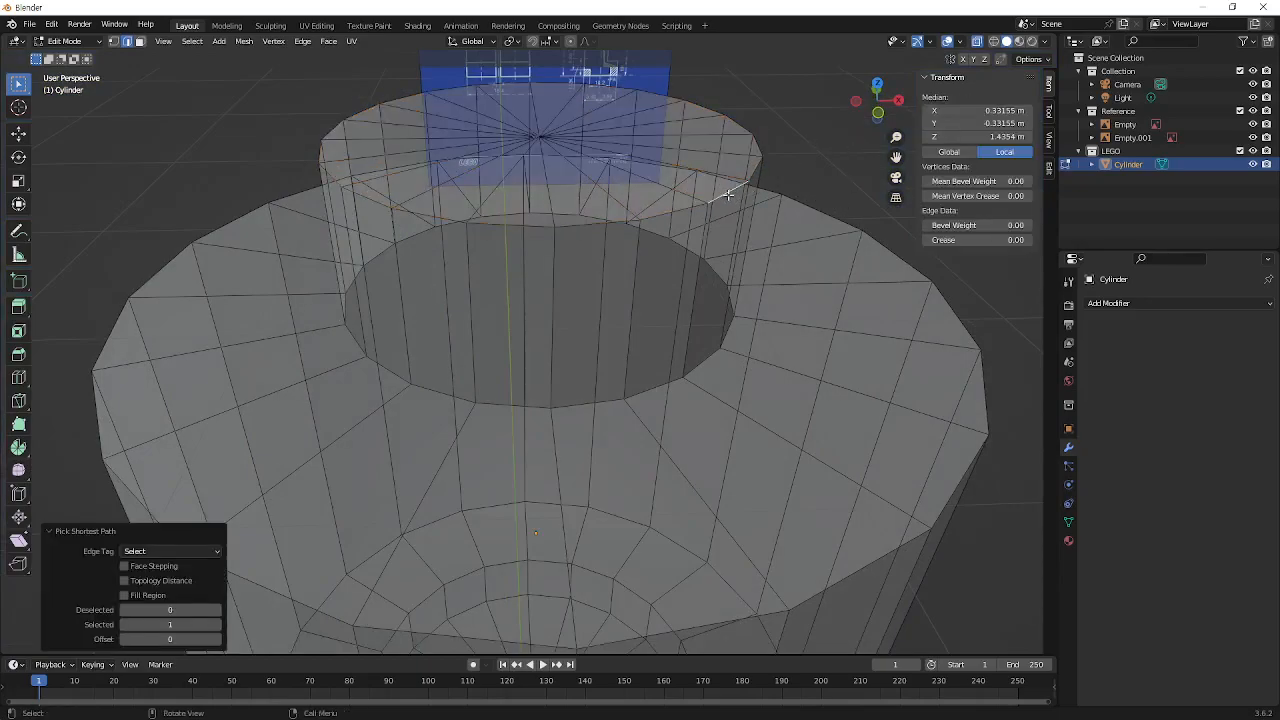
pyautogui.keyDown('alt'); pyautogui.click(727, 192); pyautogui.keyUp('alt')
pyautogui.click(815, 171)
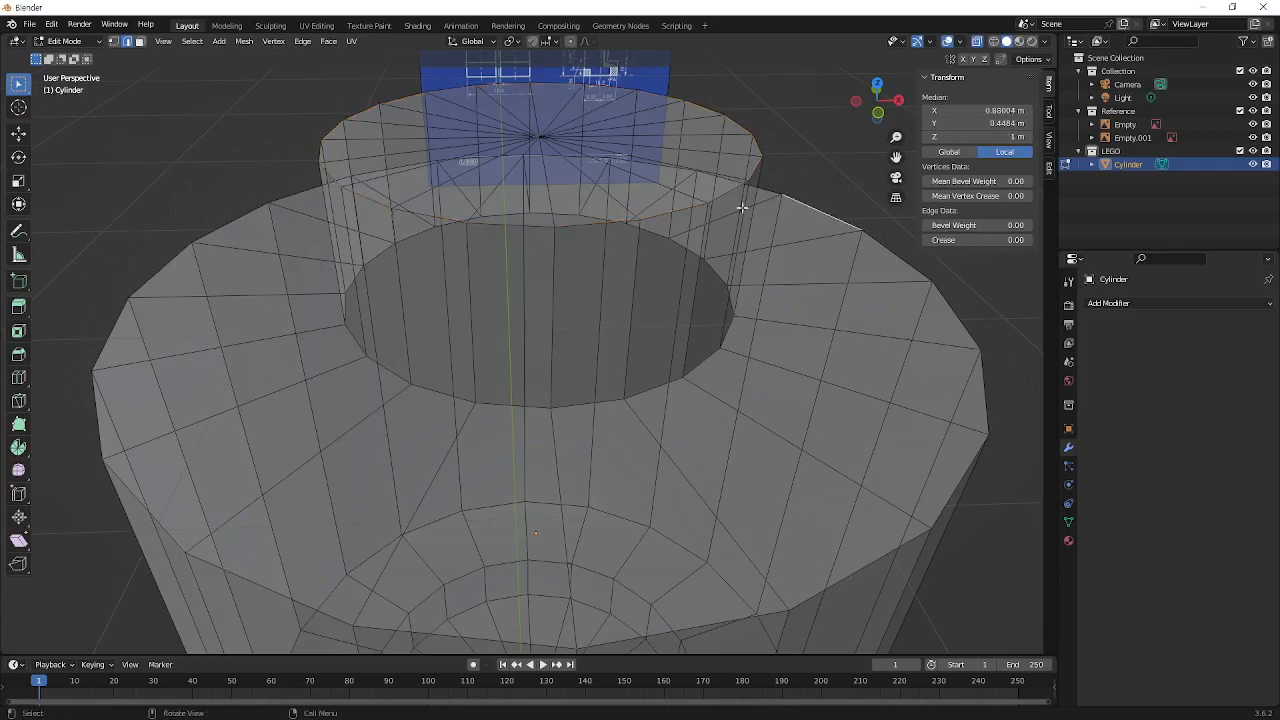
pyautogui.scroll(1, 734, 194)
pyautogui.moveTo(756, 200); pyautogui.dragTo(754, 180, button='middle')
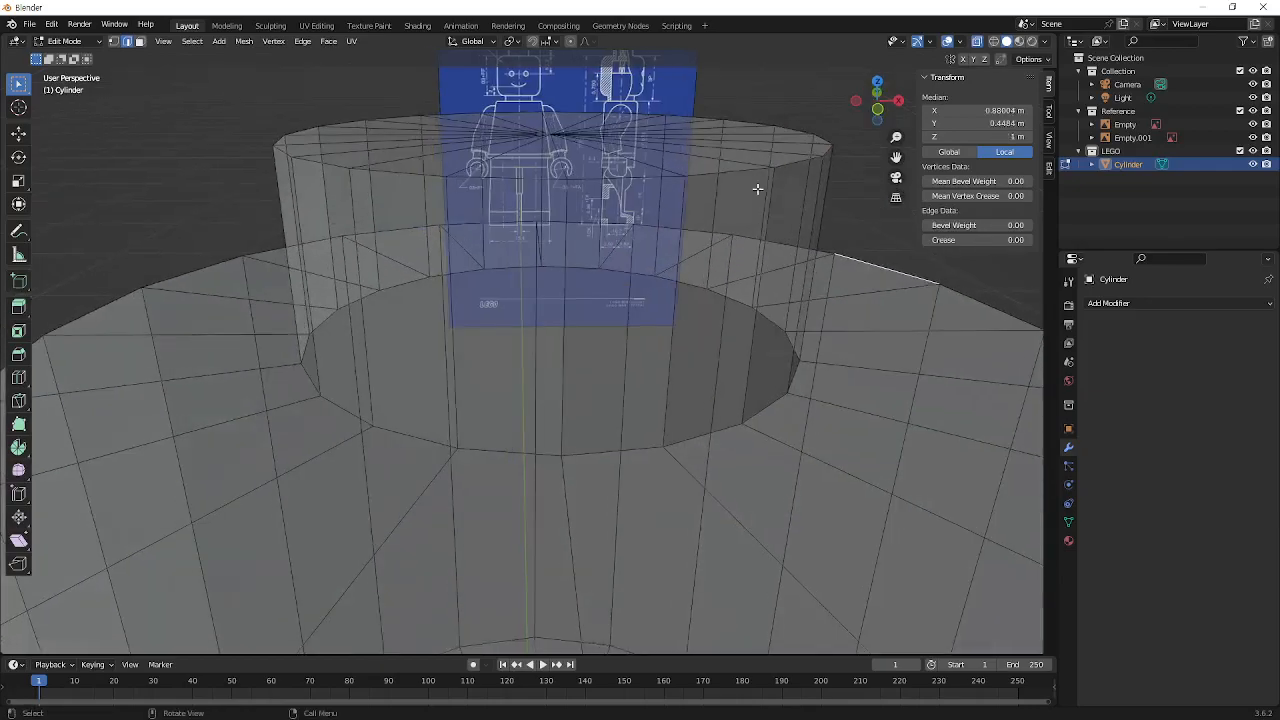
pyautogui.press('KP_1')
pyautogui.hotkey('ctrl', '2')
pyautogui.moveTo(769, 203)
pyautogui.mouseDown()
pyautogui.moveTo(754, 210)
pyautogui.moveTo(750, 188)
pyautogui.moveTo(769, 200)
pyautogui.mouseUp()
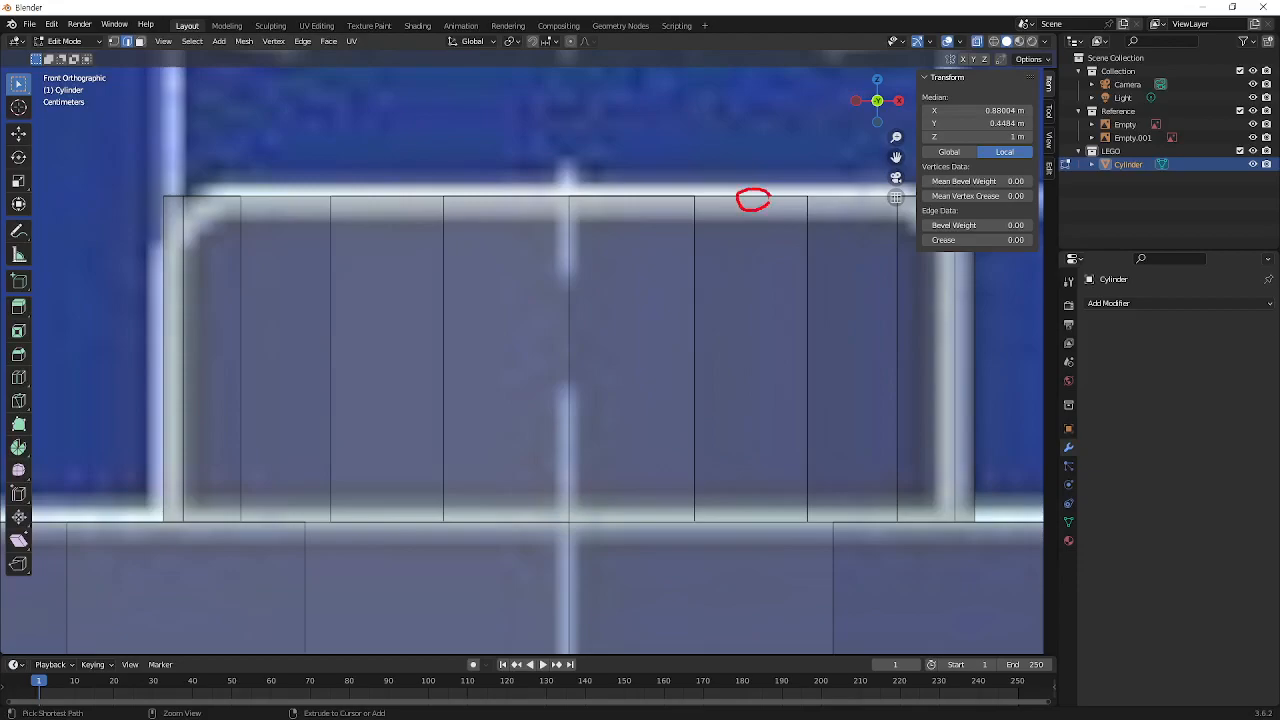
pyautogui.press('Escape')
# Select the full edge loop around the stud's top rim, leaving out the cap's inner edges
pyautogui.moveTo(750, 210); pyautogui.dragTo(757, 271, button='middle')
pyautogui.keyDown('alt'); pyautogui.click(711, 170); pyautogui.keyUp('alt')
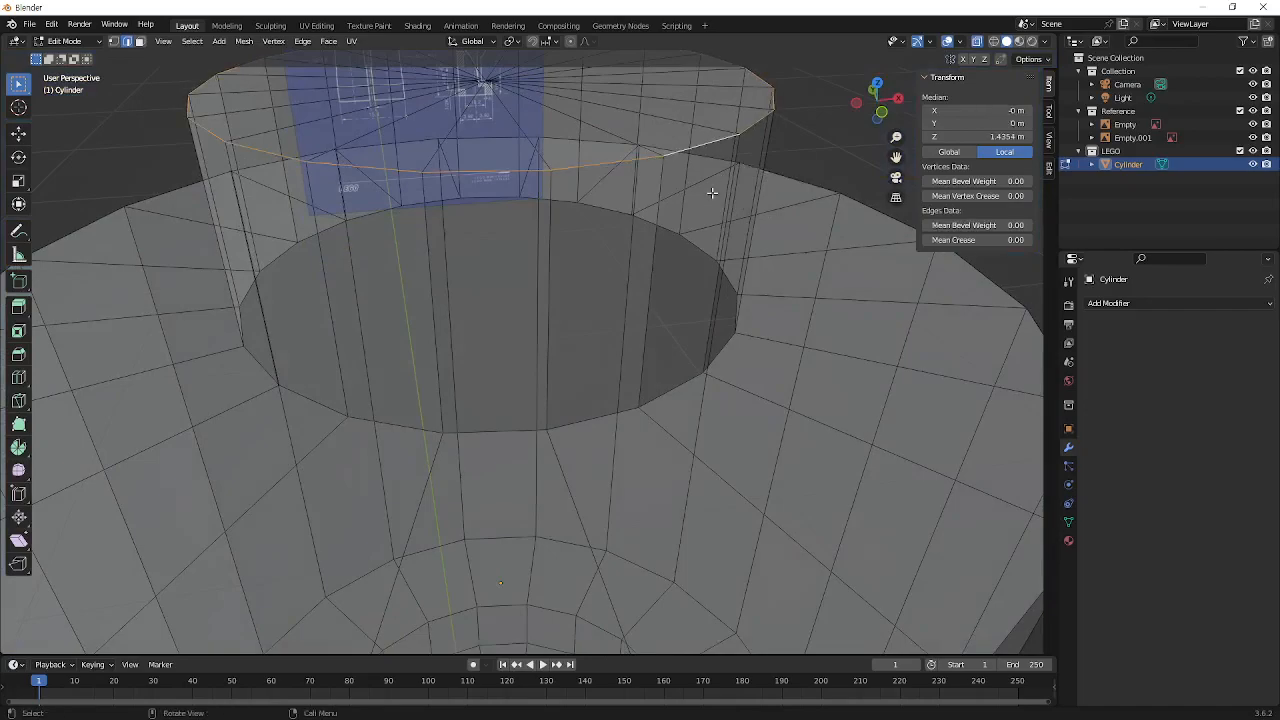
pyautogui.scroll(-2, 712, 193)
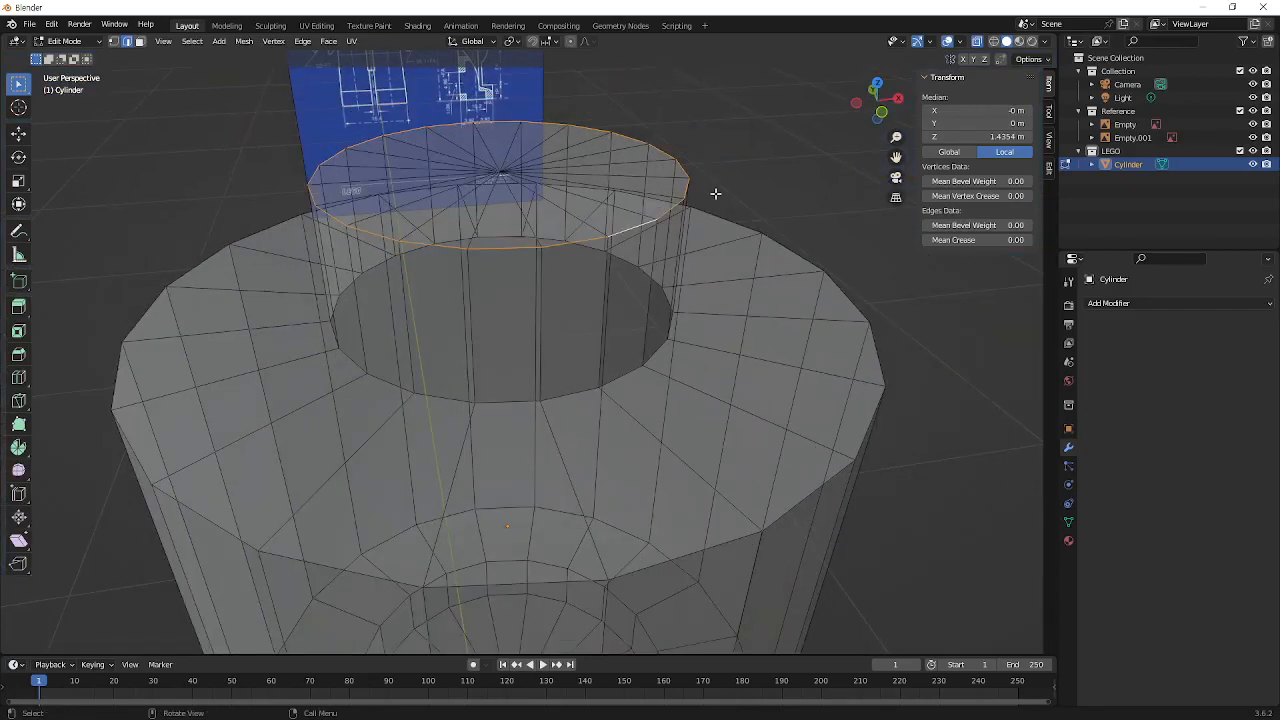
pyautogui.click(769, 140)
pyautogui.click(667, 213)
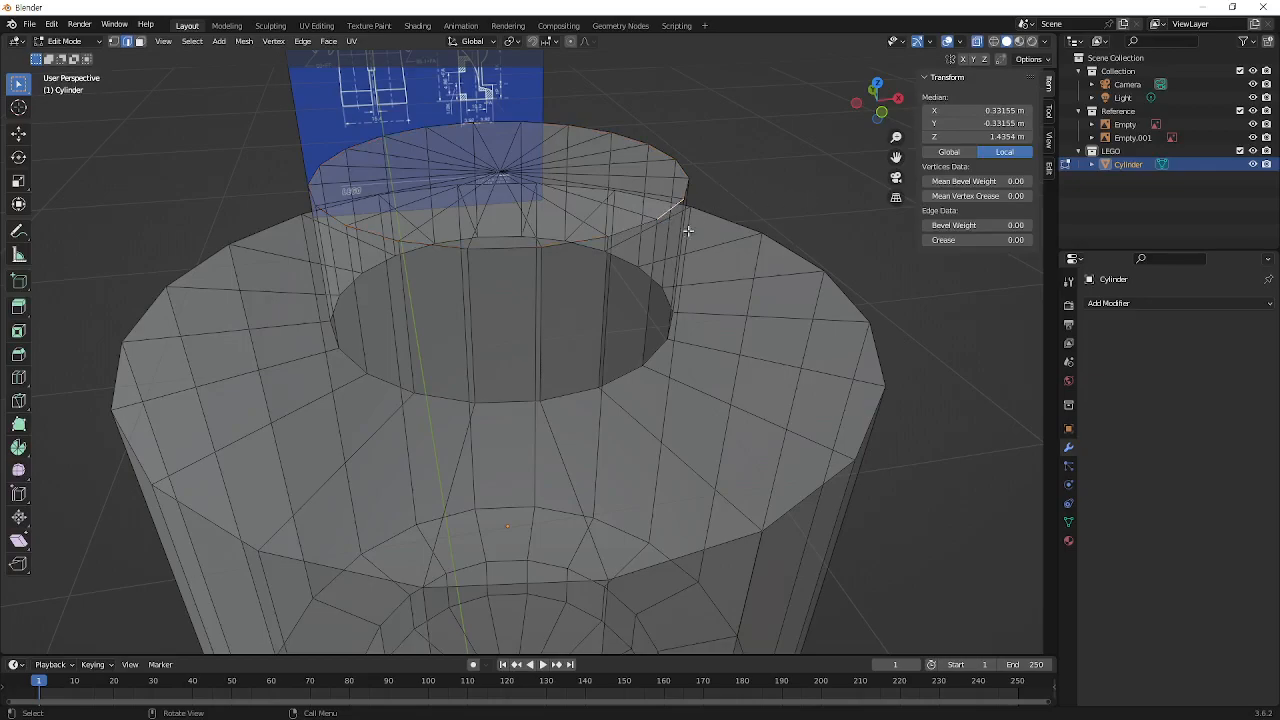
pyautogui.keyDown('alt'); pyautogui.click(663, 227); pyautogui.keyUp('alt')
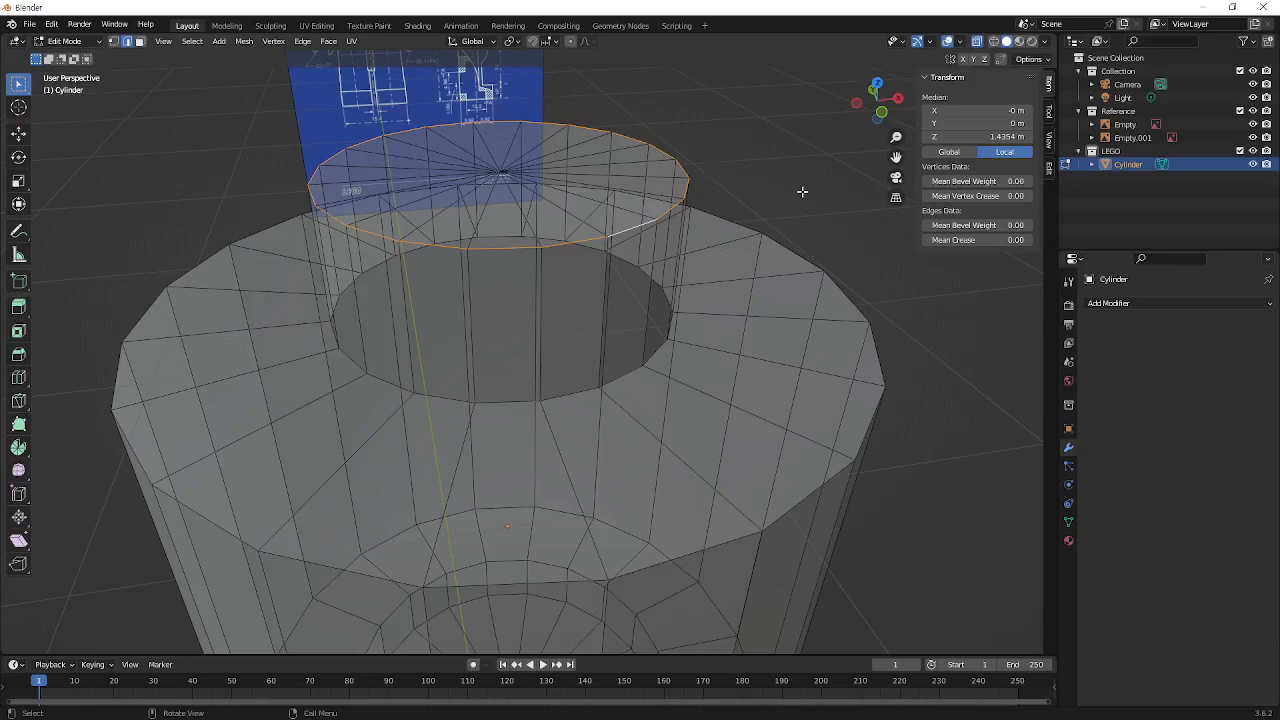
pyautogui.moveTo(803, 194); pyautogui.dragTo(760, 131, button='middle')
pyautogui.press('KP_1')
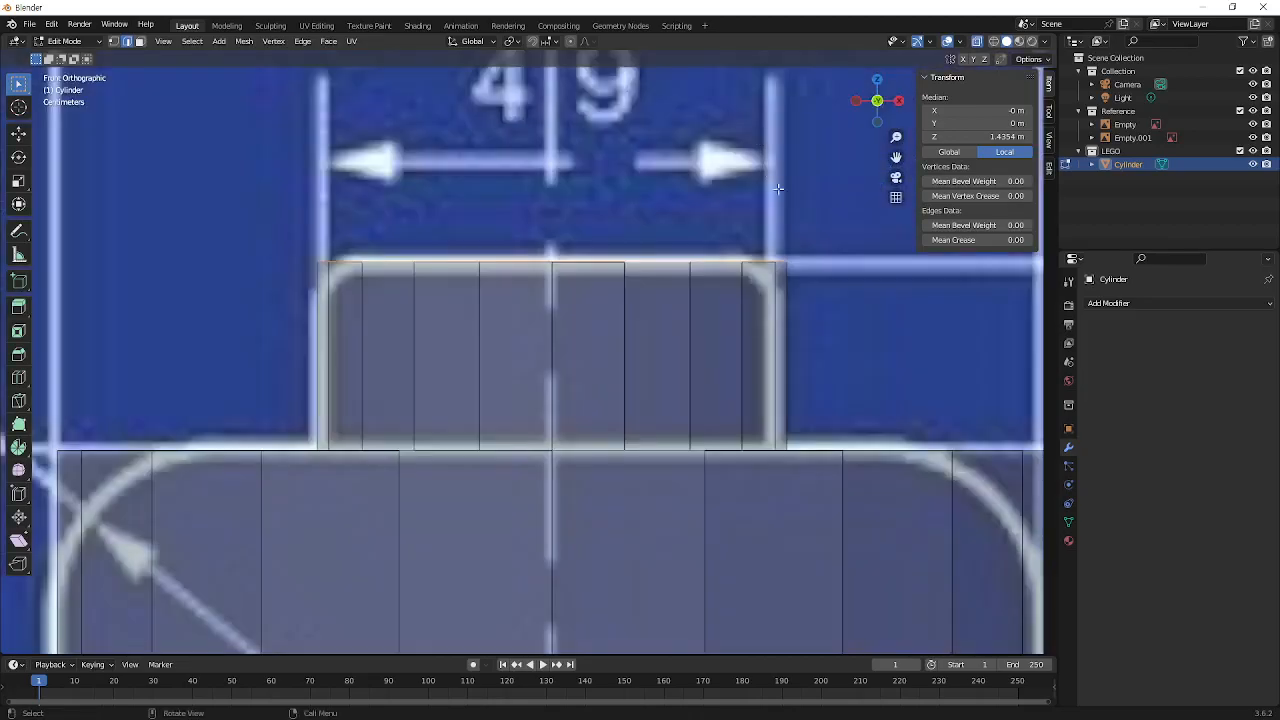
pyautogui.scroll(1, 812, 237)
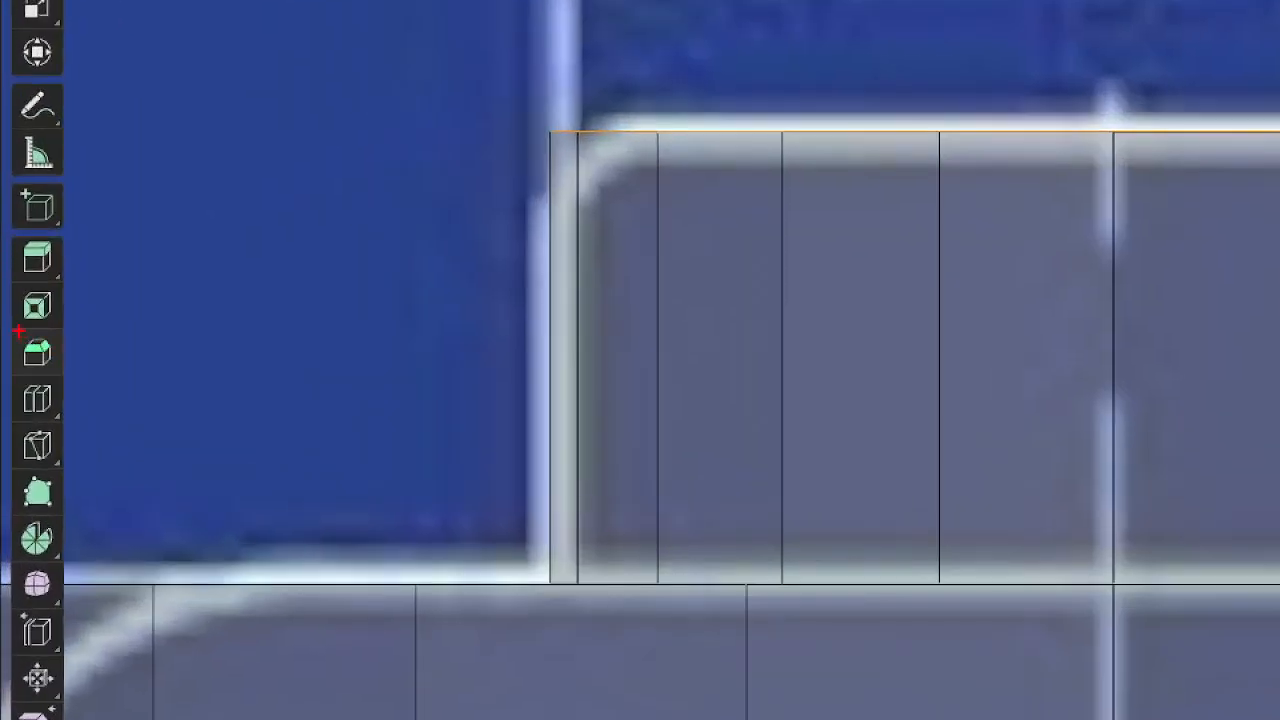
pyautogui.click(18, 355)
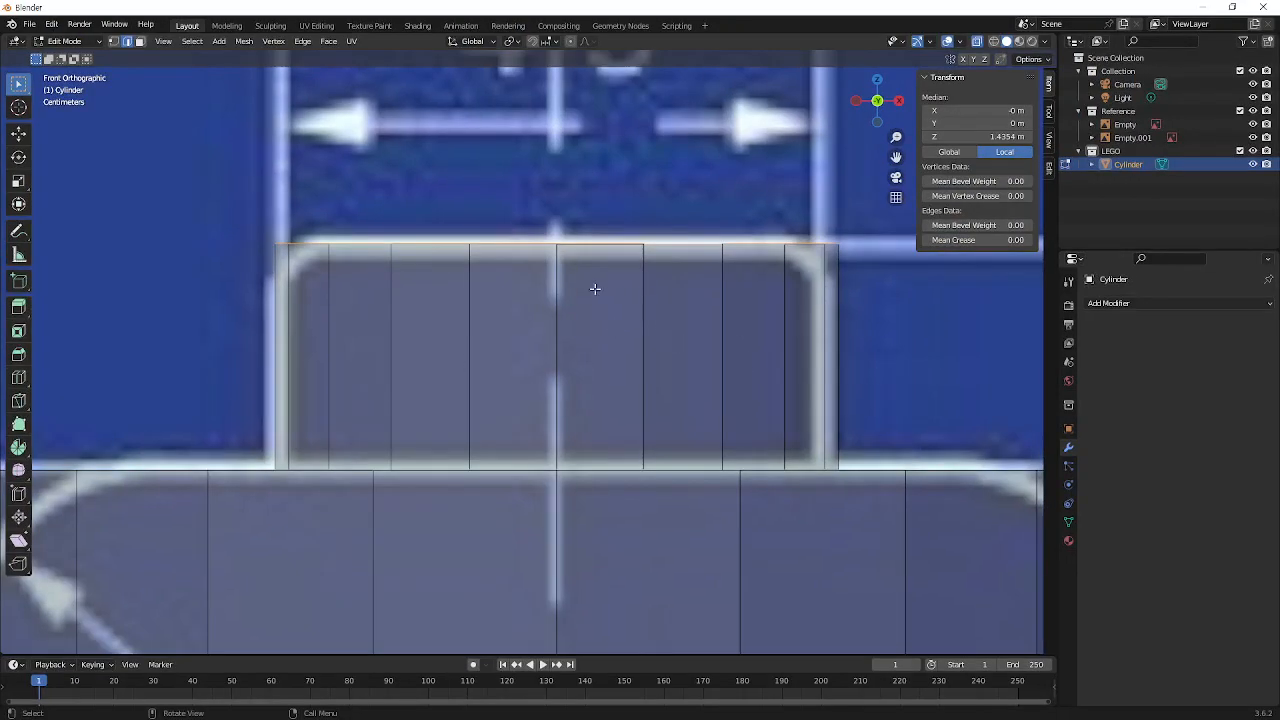
pyautogui.keyDown('ctrl'); pyautogui.moveTo(268, 227); pyautogui.dragTo(842, 266); pyautogui.keyUp('ctrl')
pyautogui.hotkey('ctrl', 'b')
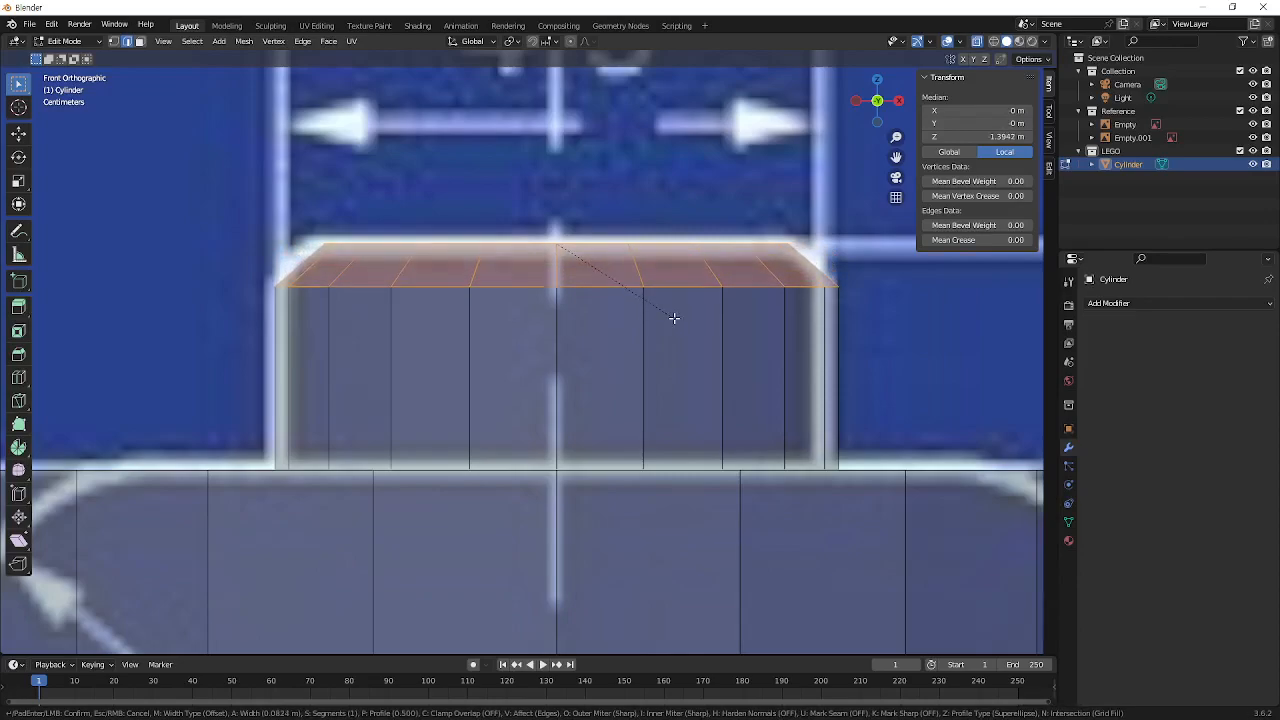
pyautogui.write('5')
pyautogui.press('Escape')
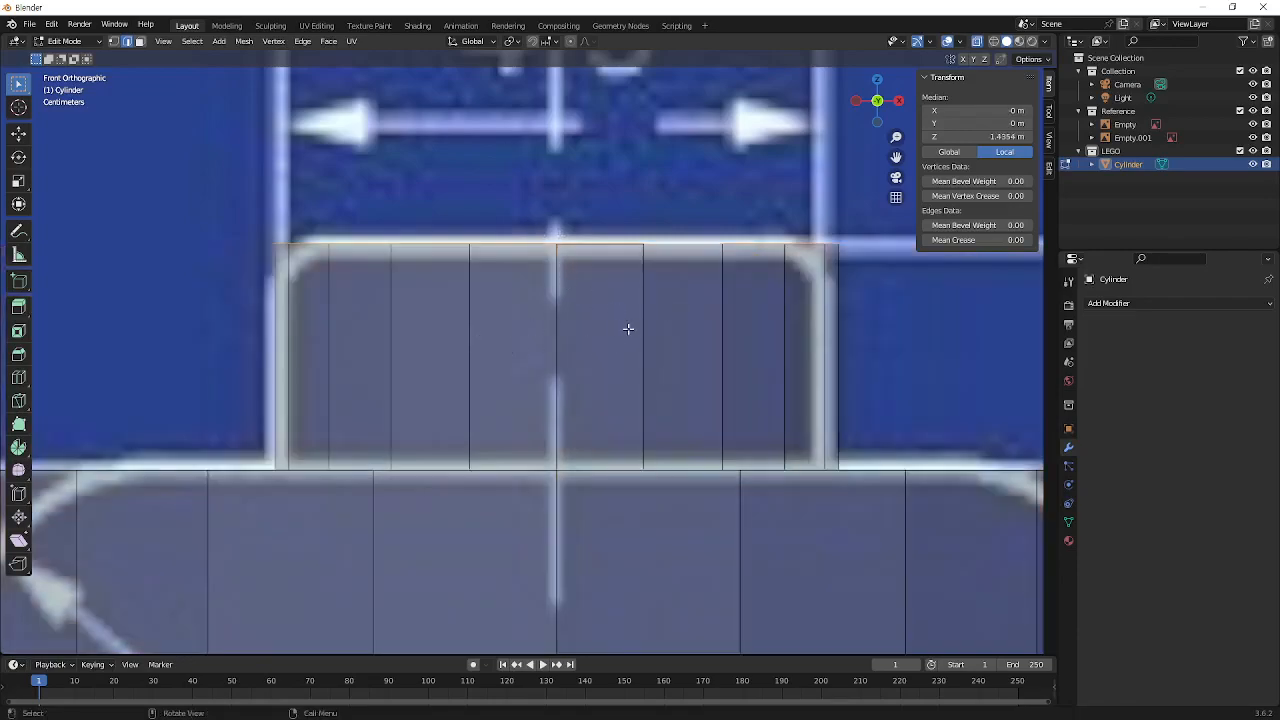
# Bevel the stud's selected top rim to the blueprint's rounded corners with four segments, about 0.078 m wide, and clear the selection
pyautogui.hotkey('ctrl', 'b')
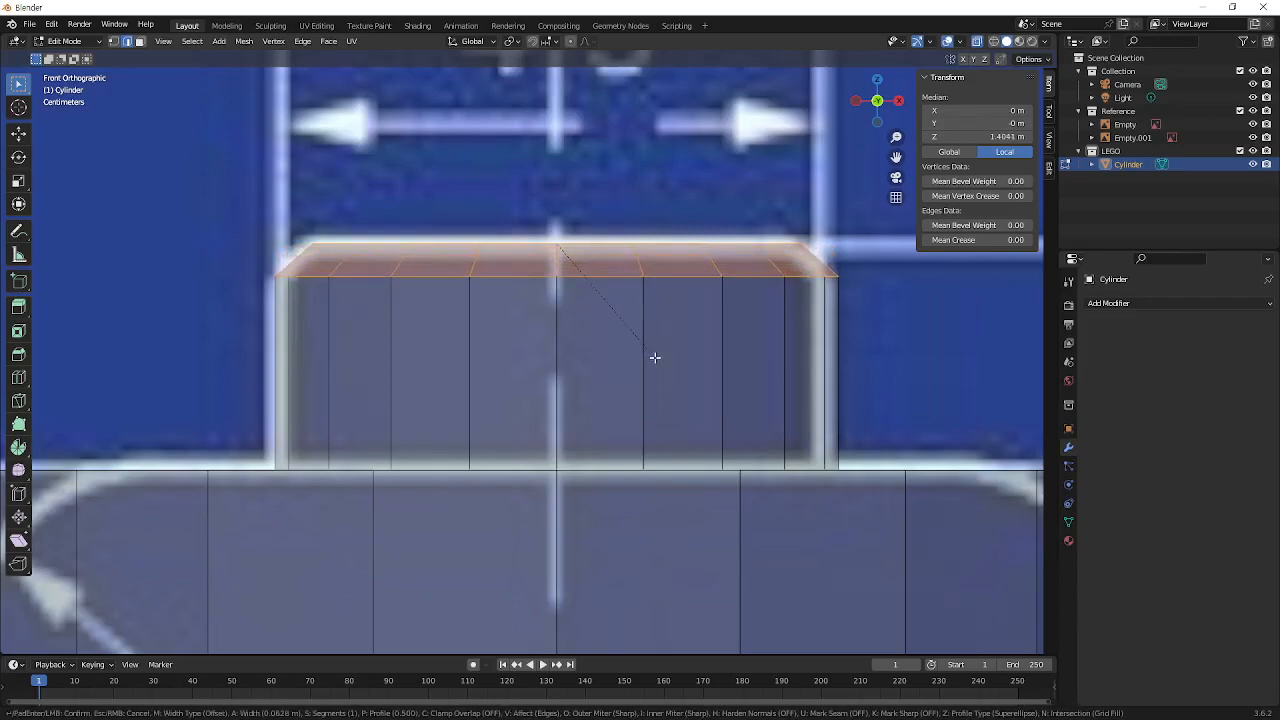
pyautogui.scroll(1, 655, 358)
pyautogui.scroll(1, 655, 358)
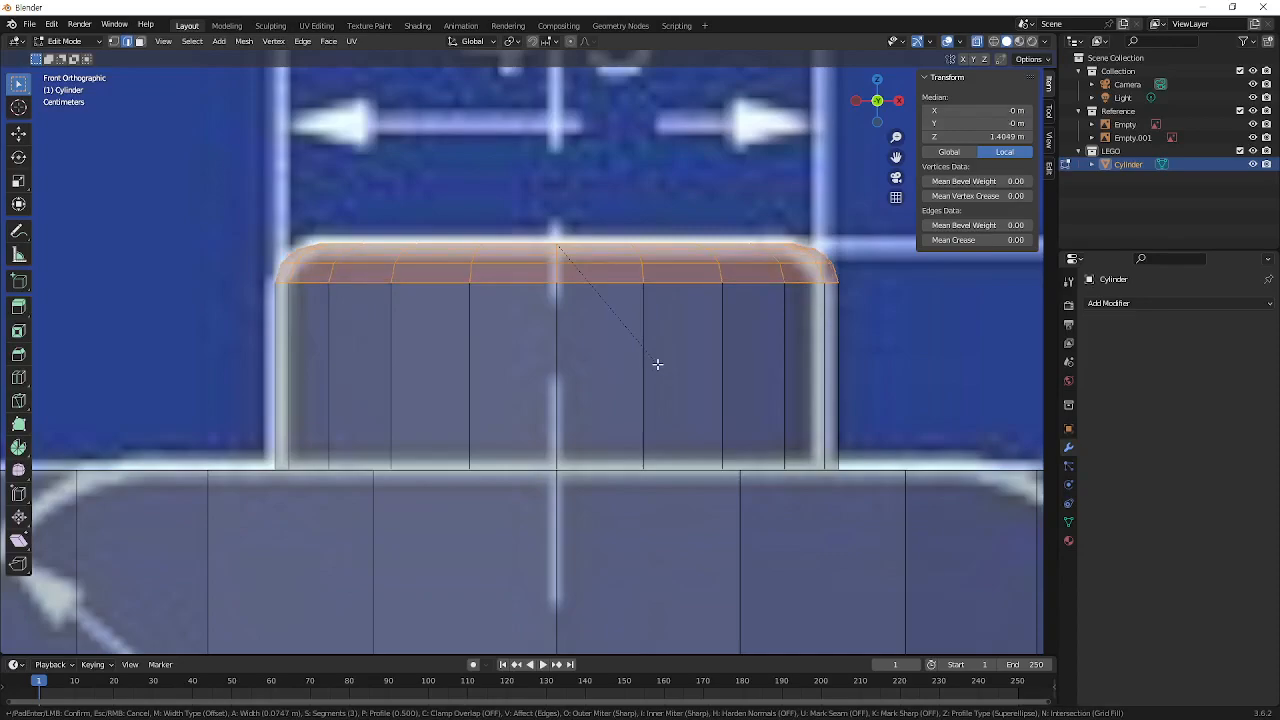
pyautogui.scroll(1, 657, 364)
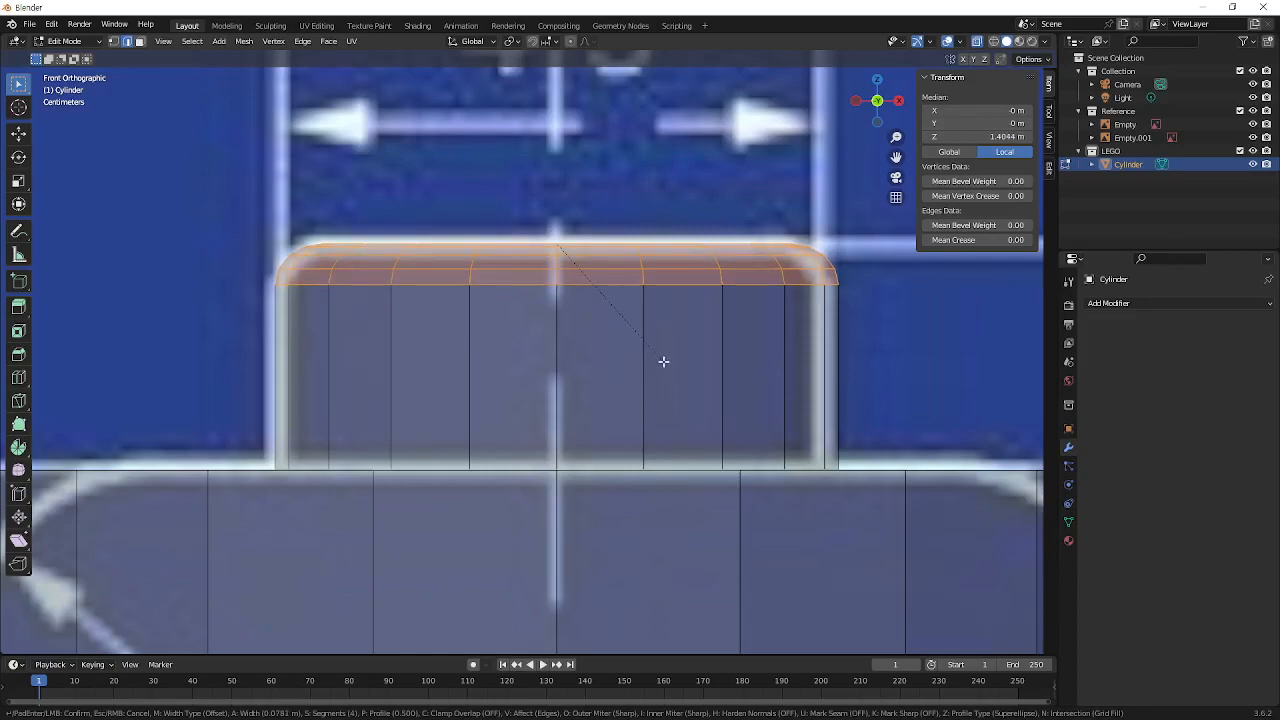
pyautogui.click(663, 361)
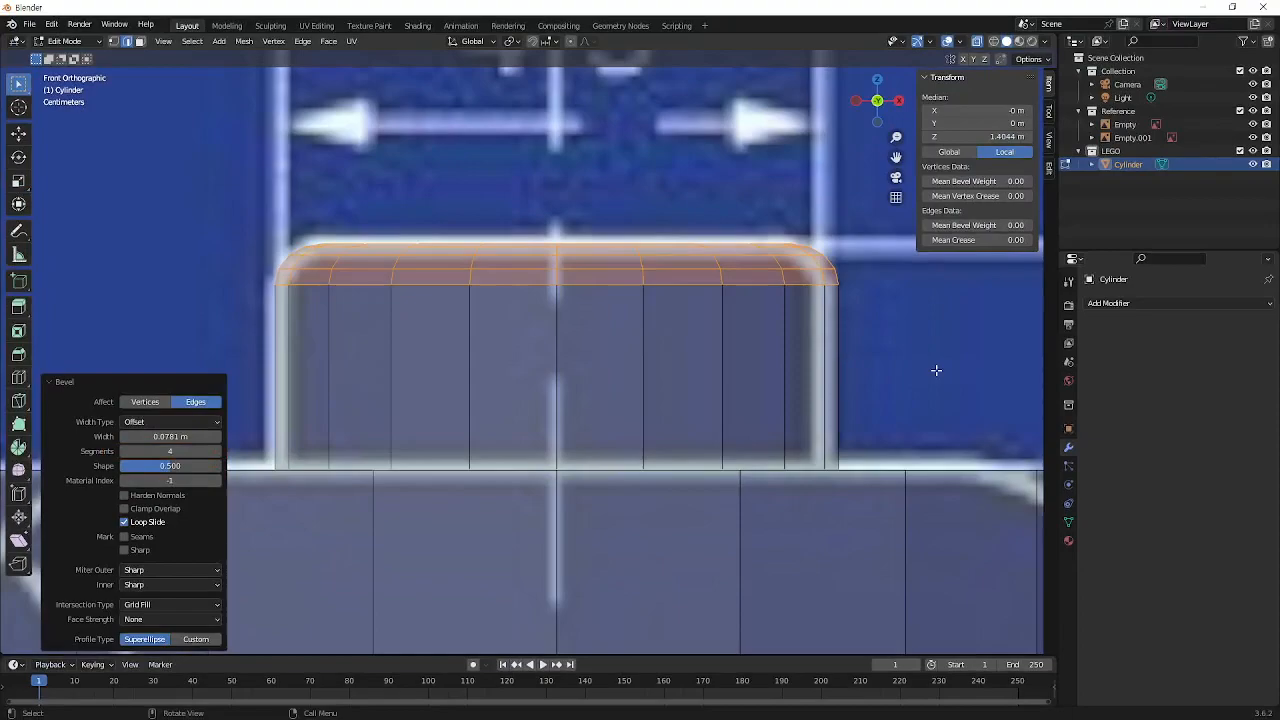
pyautogui.click(936, 370)
# Try selecting the head's upper and lower outer edge loops in the front view, check them from an angle and clear the selection
pyautogui.scroll(-5, 678, 393)
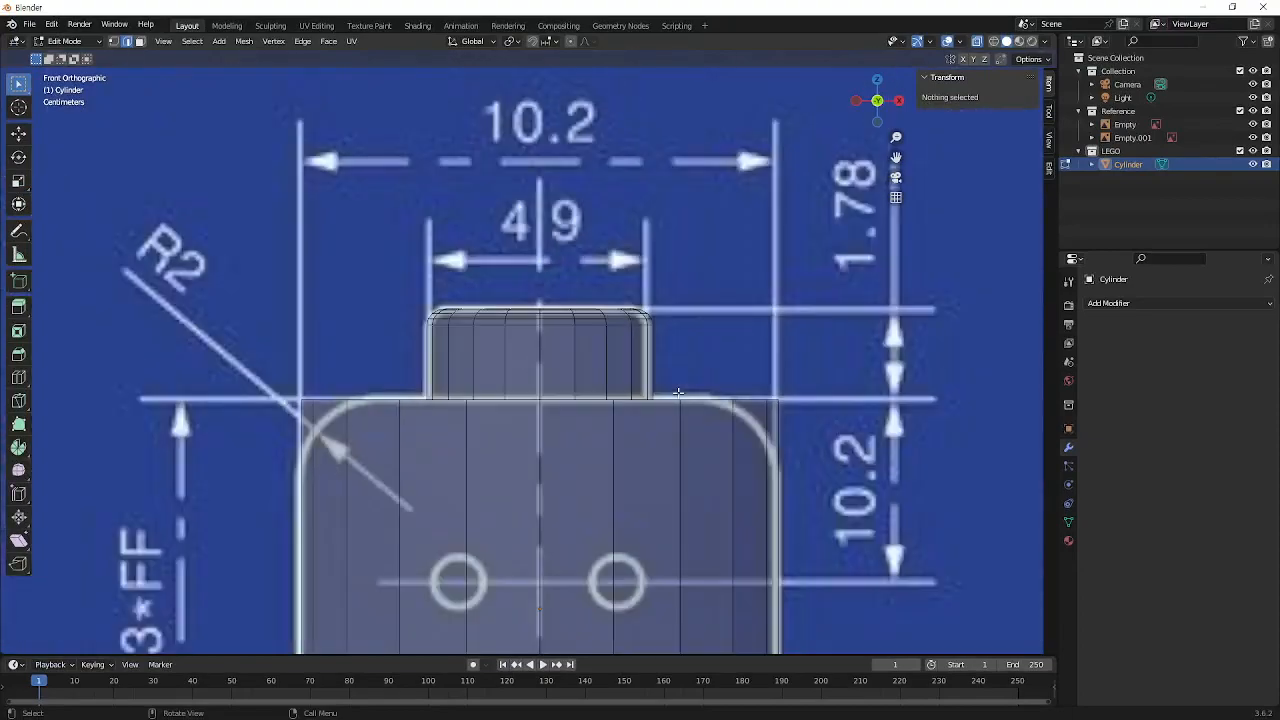
pyautogui.keyDown('shift'); pyautogui.moveTo(700, 510); pyautogui.dragTo(678, 295, button='middle'); pyautogui.keyUp('shift')
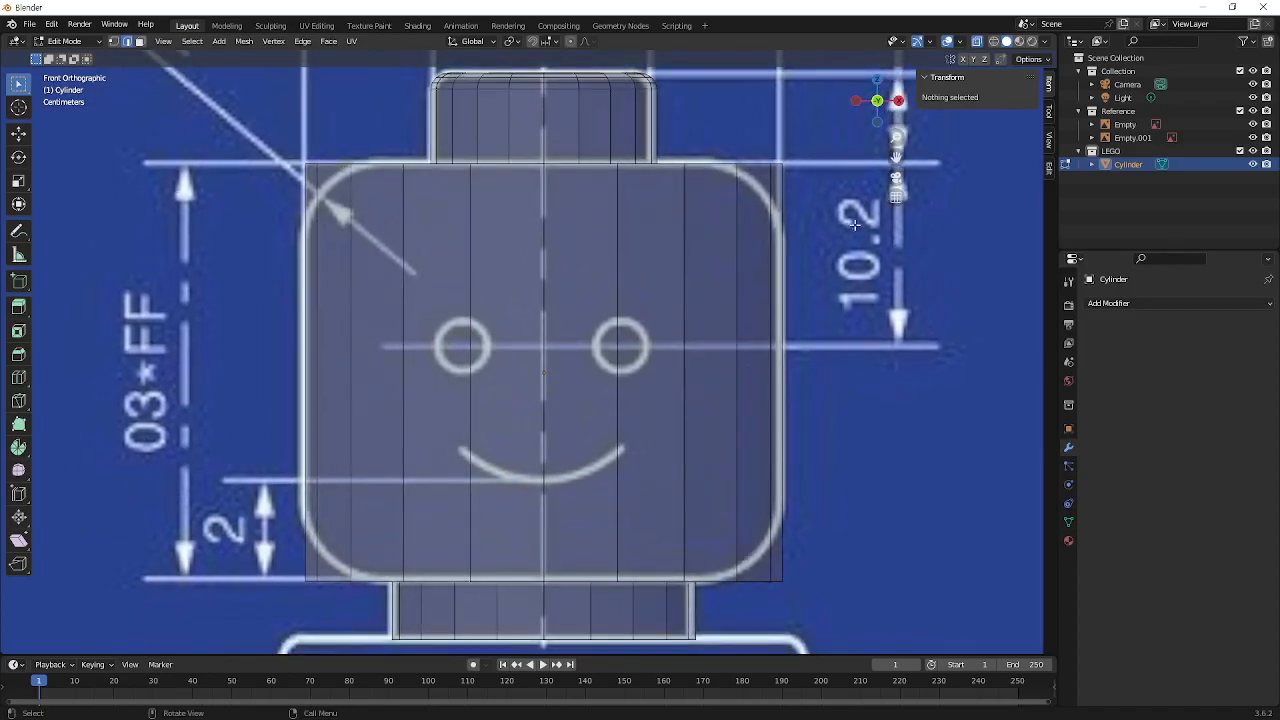
pyautogui.keyDown('alt'); pyautogui.click(755, 165); pyautogui.keyUp('alt')
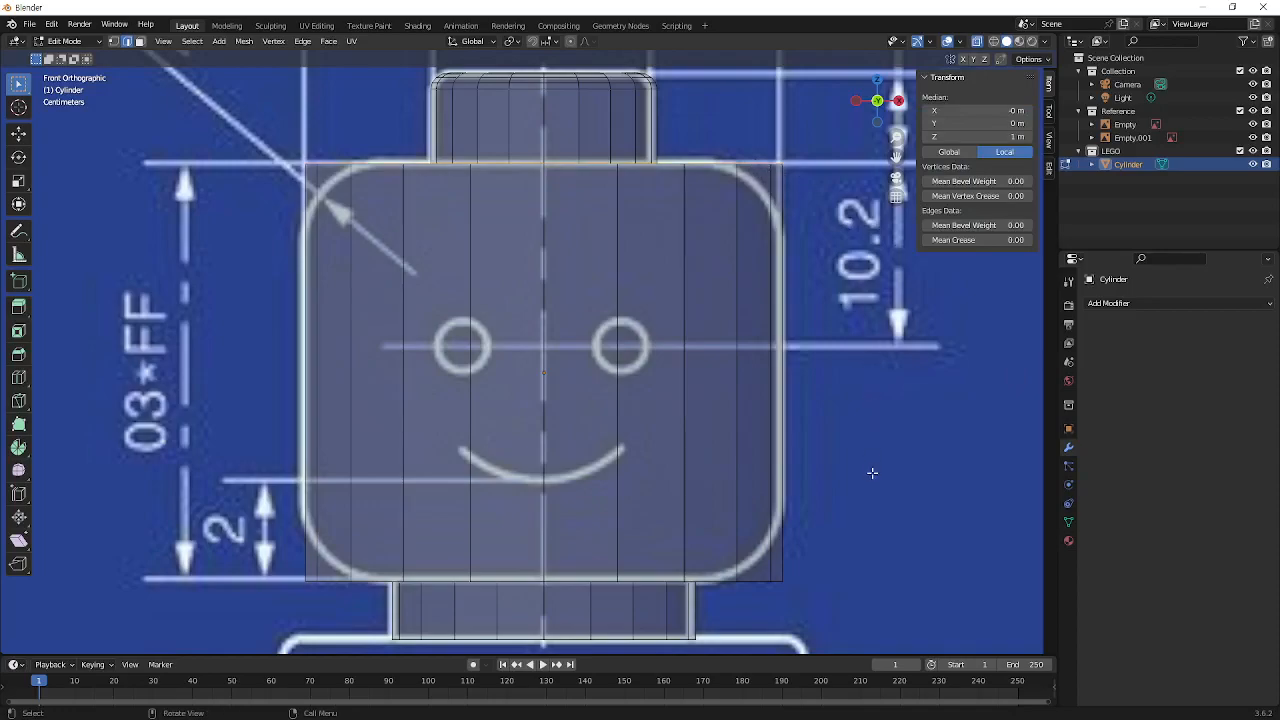
pyautogui.keyDown('alt'); pyautogui.keyDown('shift'); pyautogui.click(756, 580); pyautogui.keyUp('shift'); pyautogui.keyUp('alt')
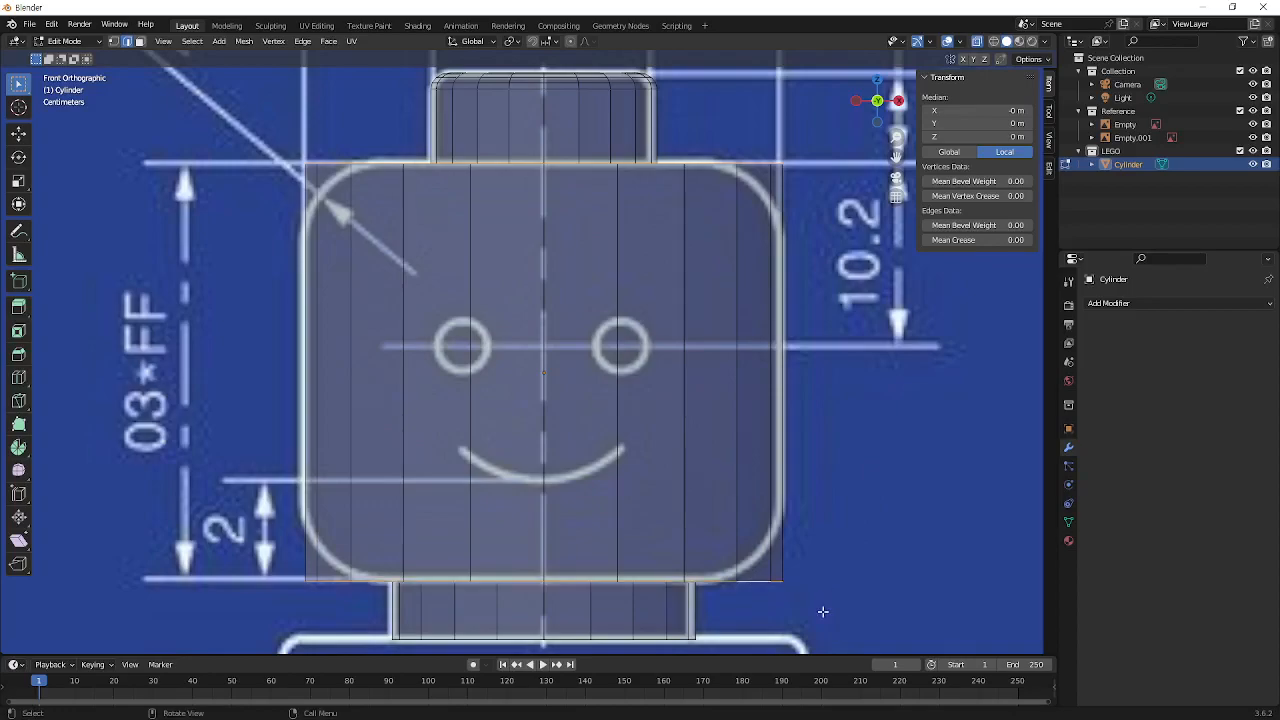
pyautogui.moveTo(782, 423); pyautogui.dragTo(655, 200, button='middle')
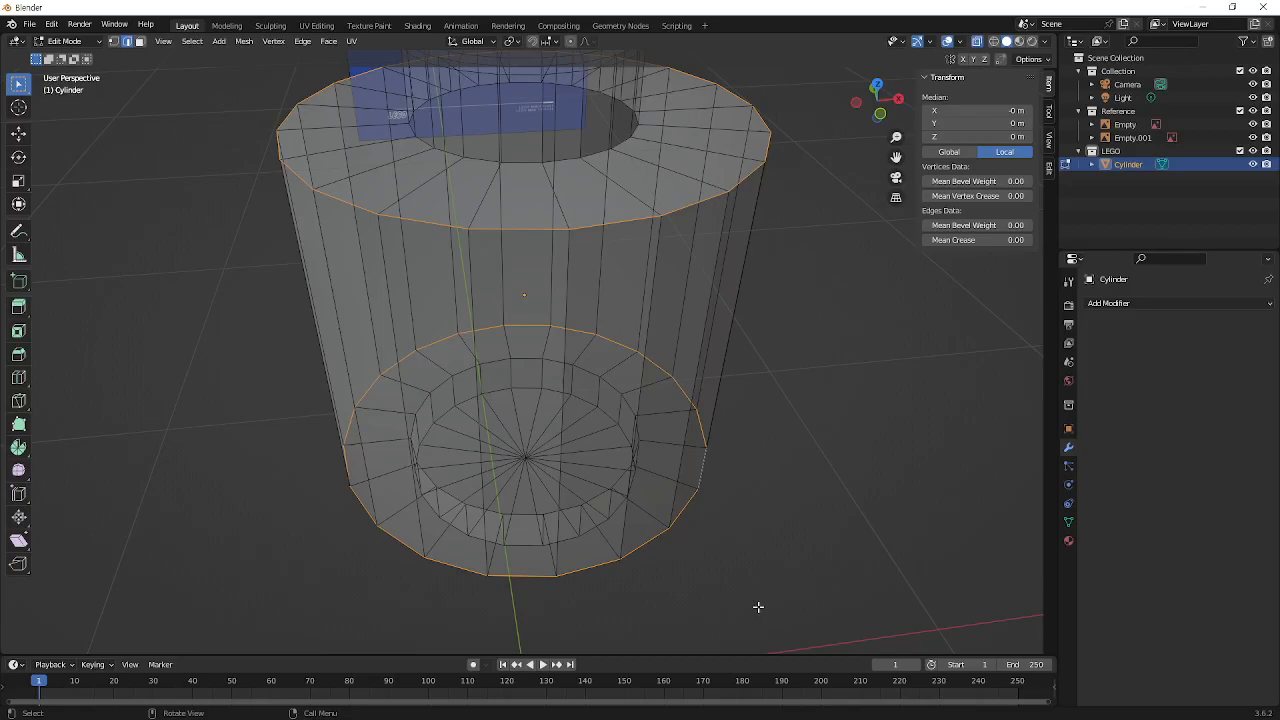
pyautogui.hotkey('alt', 'a')
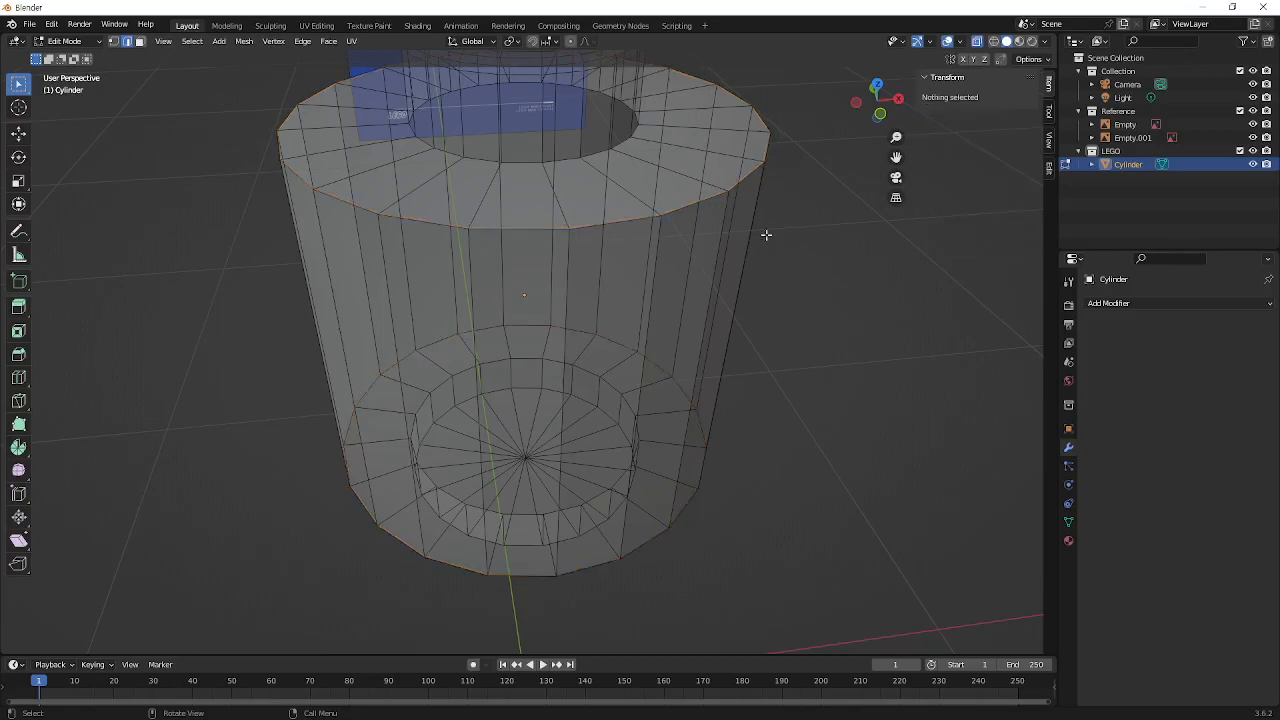
# Select the full edge loops around the head's upper and lower outer rims from an angled view and return to the front view
pyautogui.keyDown('alt'); pyautogui.click(689, 205); pyautogui.keyUp('alt')
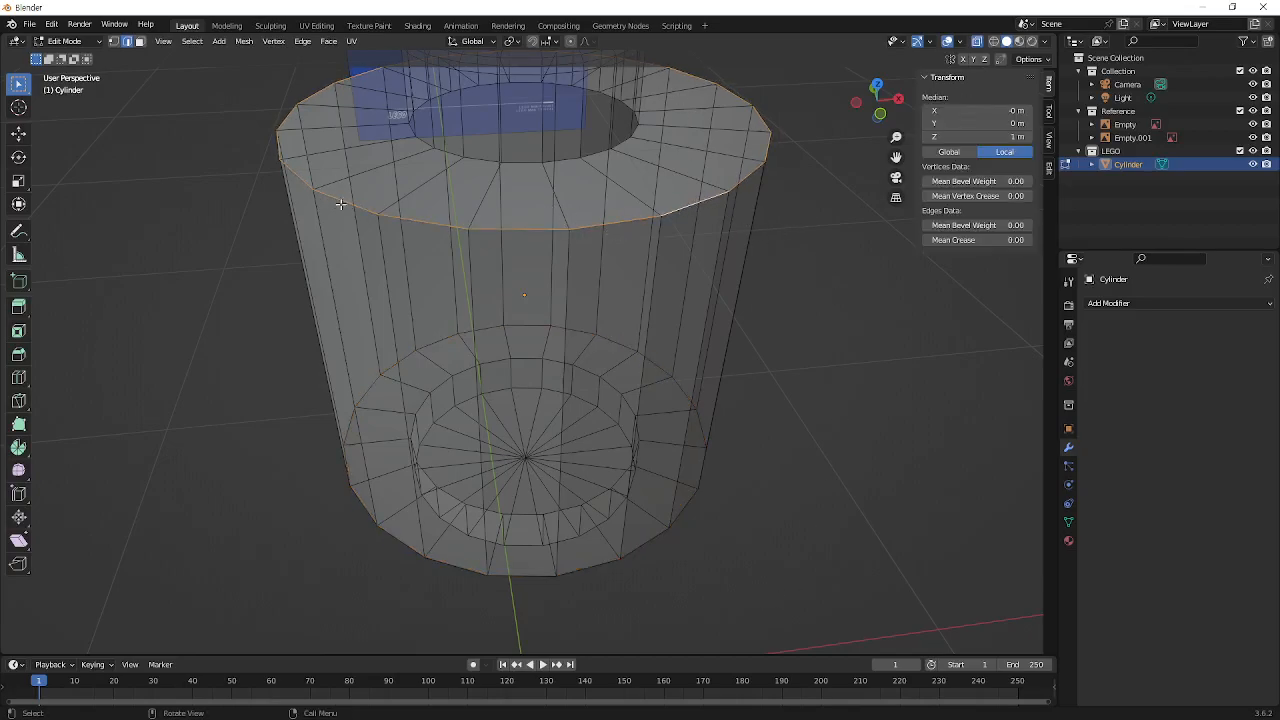
pyautogui.keyDown('alt'); pyautogui.keyDown('shift'); pyautogui.click(648, 542); pyautogui.keyUp('shift'); pyautogui.keyUp('alt')
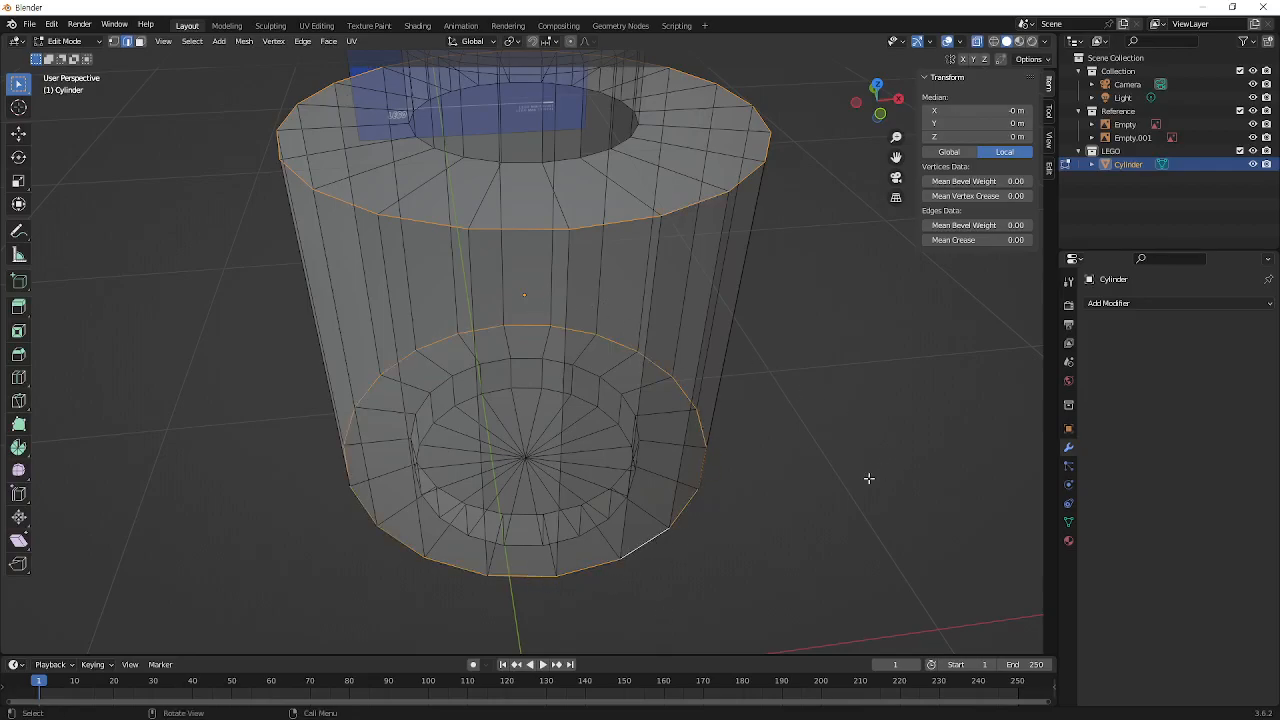
pyautogui.moveTo(763, 449); pyautogui.dragTo(792, 410, button='middle')
pyautogui.press('KP_1')
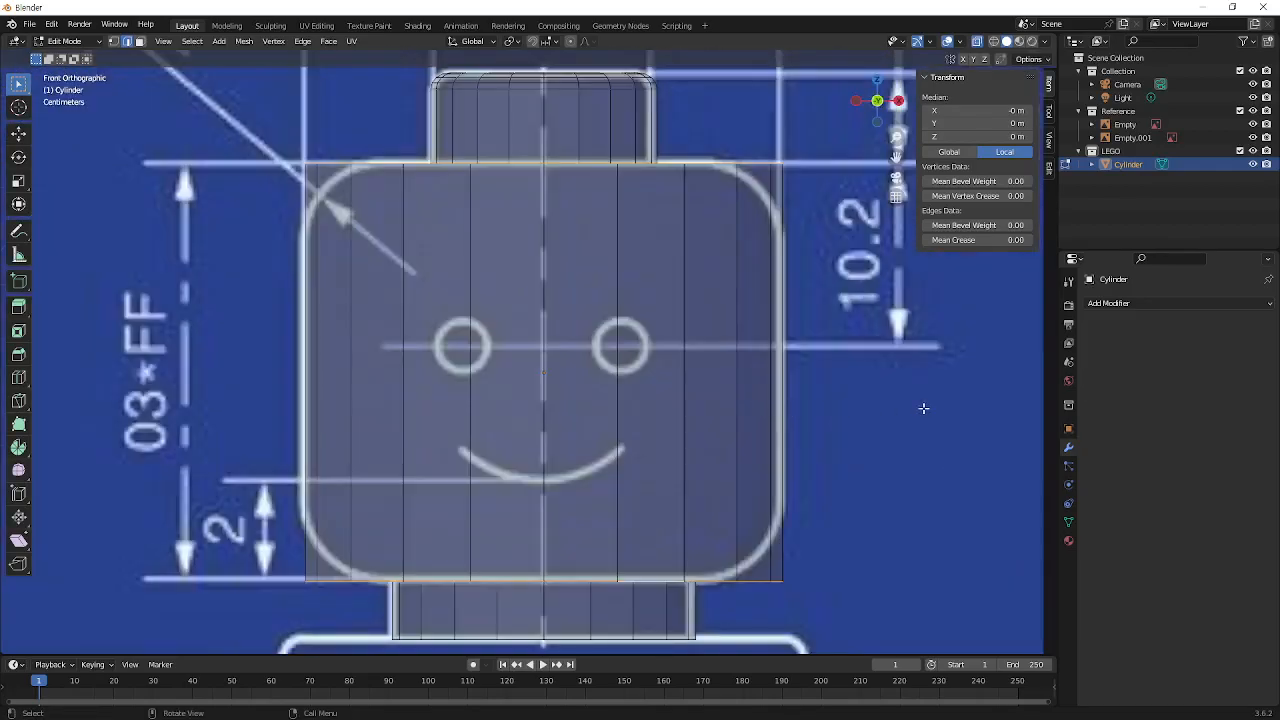
# Bevel both head rims to the blueprint's rounded corners with five segments and a width of 0.311 m, and clear the selection
pyautogui.hotkey('ctrl', 'b')
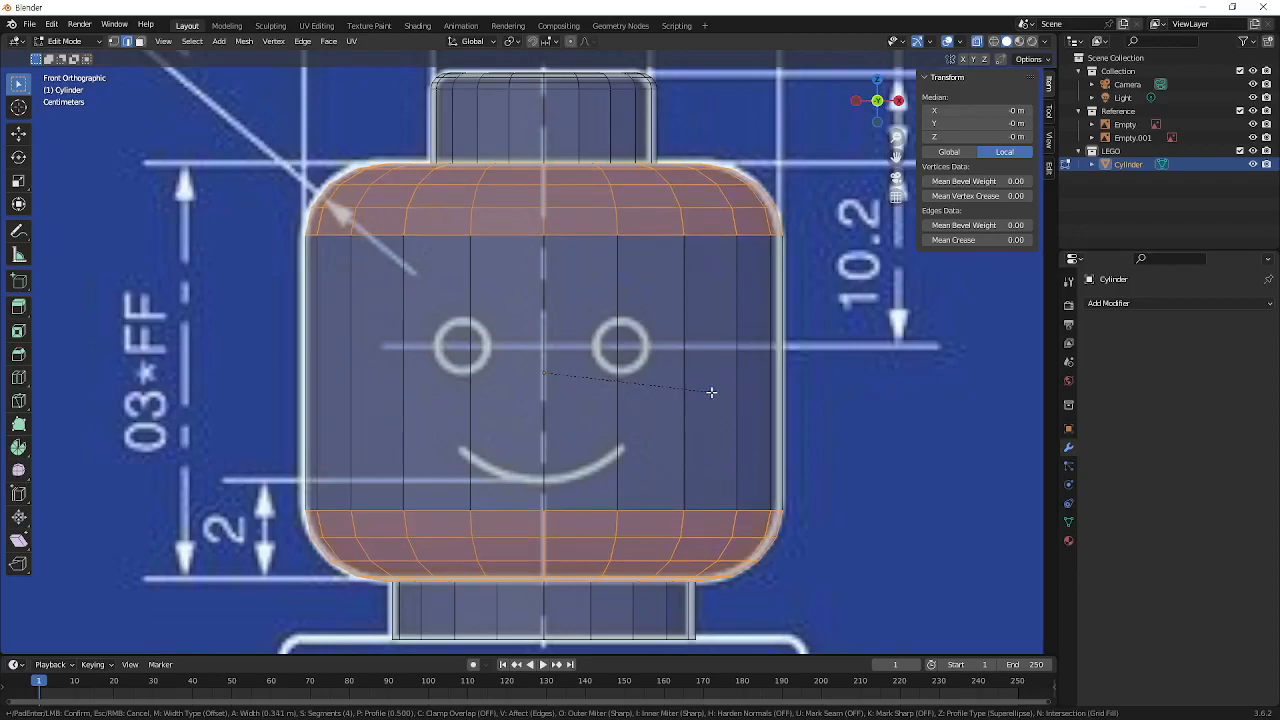
pyautogui.scroll(1, 711, 392)
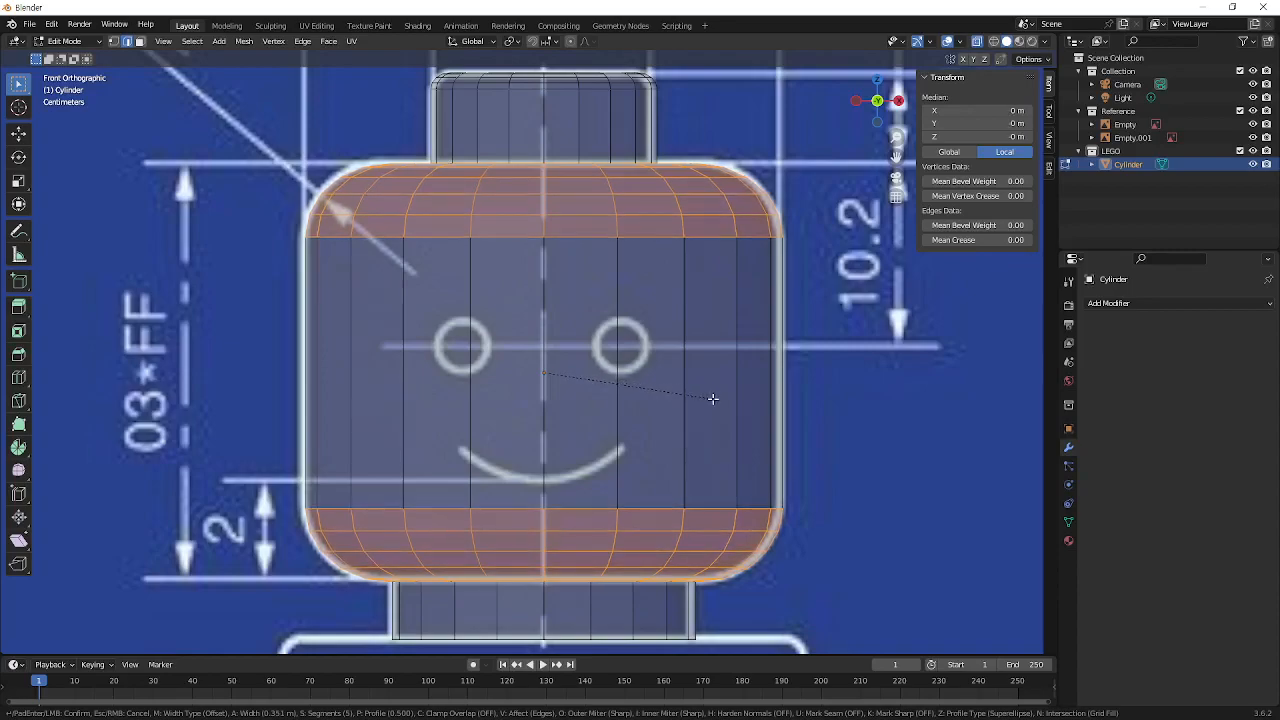
pyautogui.click(712, 399)
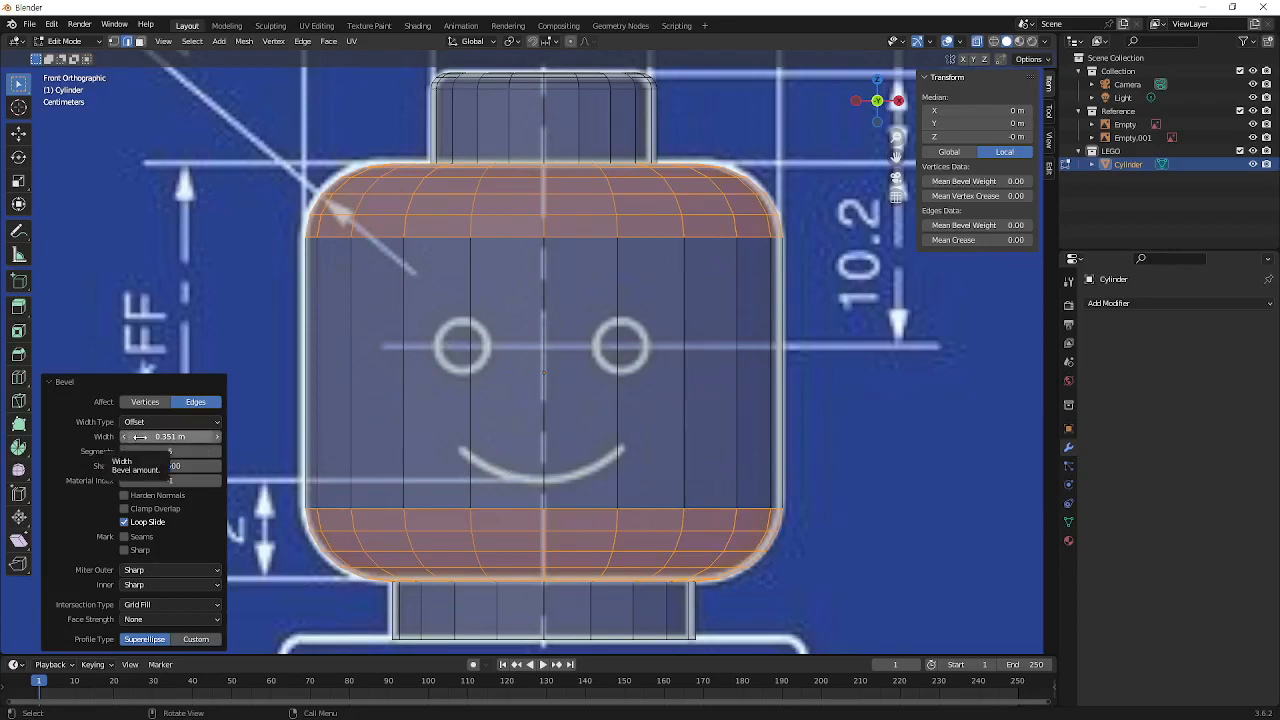
pyautogui.moveTo(163, 436); pyautogui.dragTo(149, 436)
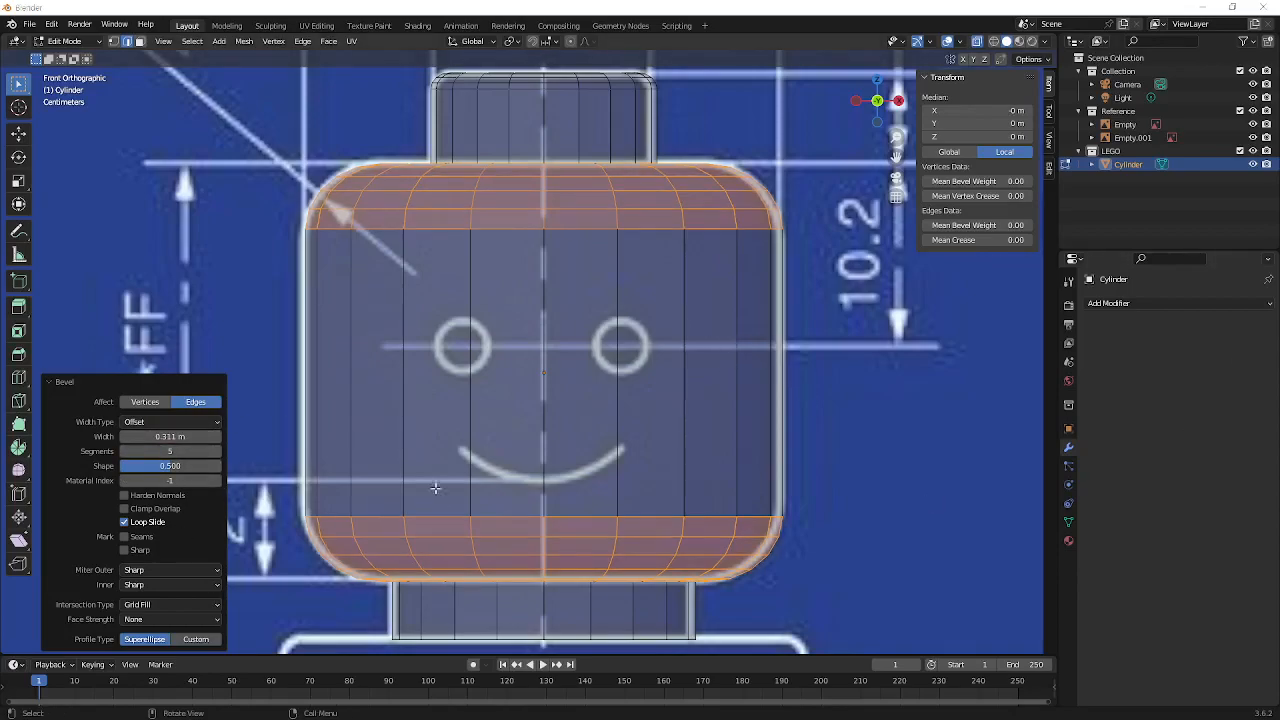
pyautogui.click(887, 535)
# In face selection mode, select the cap faces across the underside of the neck and delete them to open the head's base
pyautogui.keyDown('shift'); pyautogui.scroll(-6, 750, 521); pyautogui.keyUp('shift')
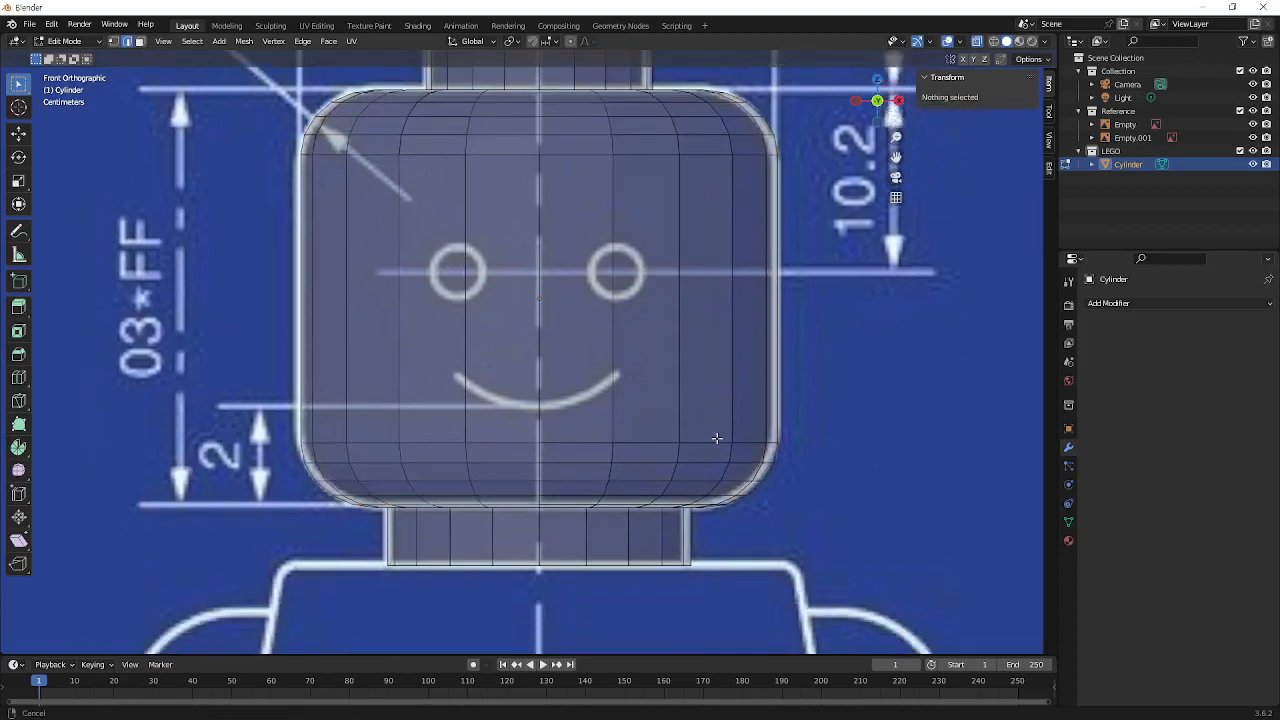
pyautogui.moveTo(663, 401); pyautogui.dragTo(534, 549, button='middle')
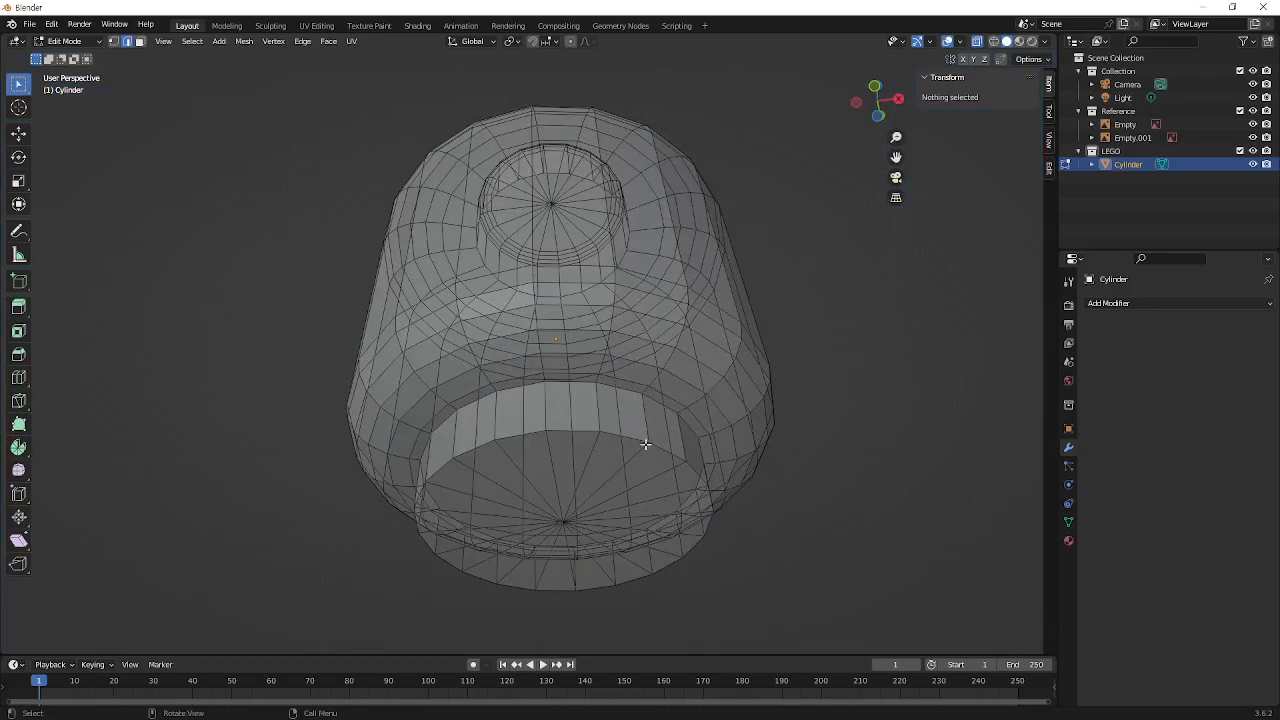
pyautogui.moveTo(641, 420); pyautogui.dragTo(518, 473, button='middle')
pyautogui.press('3')
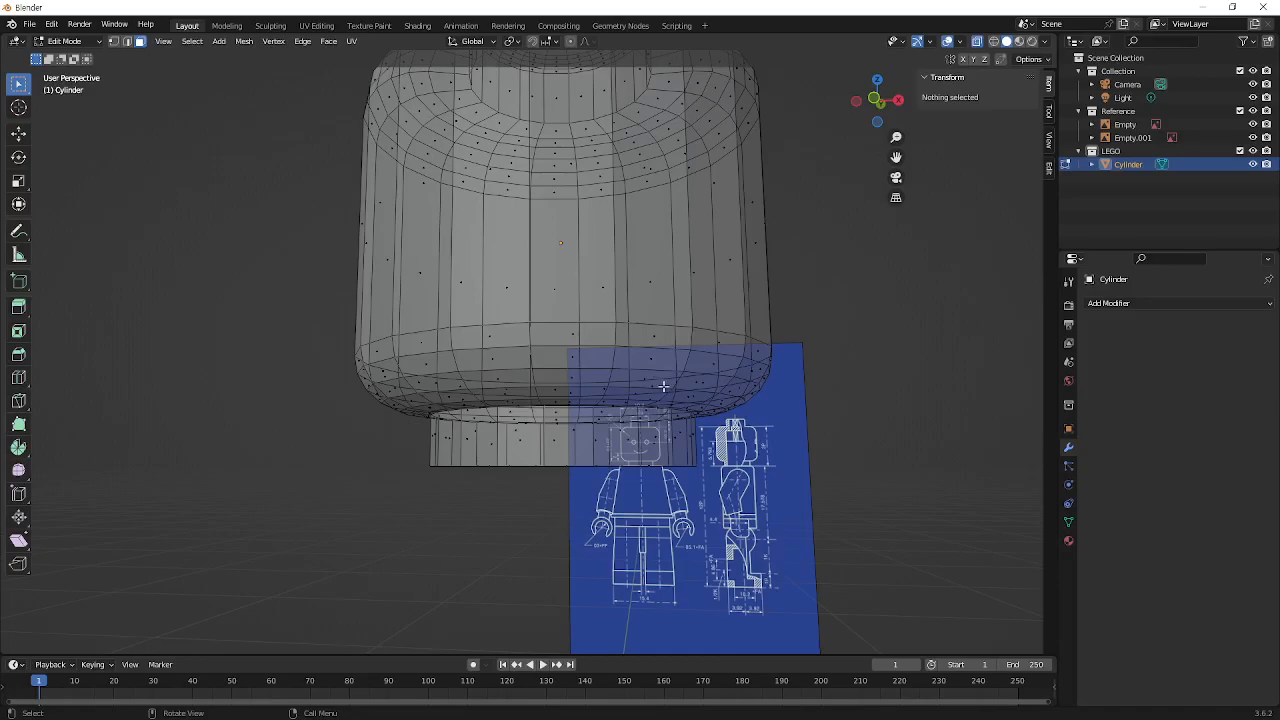
pyautogui.moveTo(722, 461); pyautogui.dragTo(355, 501)
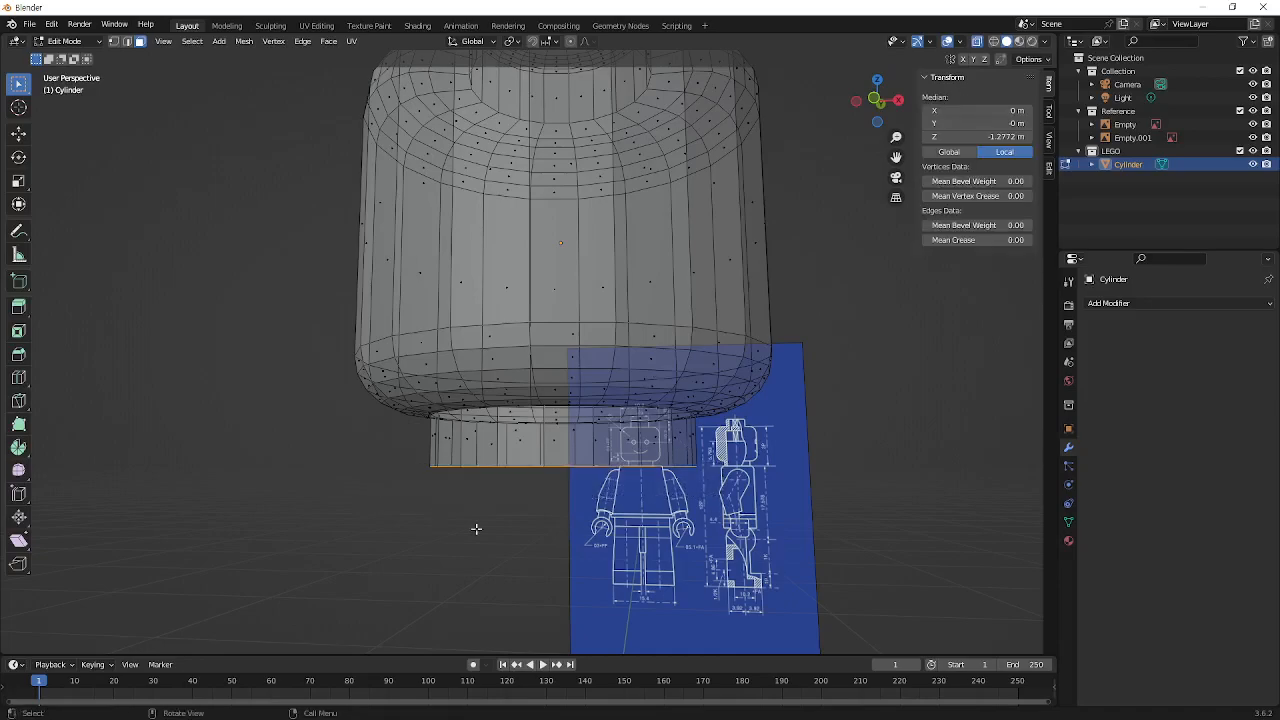
pyautogui.moveTo(638, 456); pyautogui.dragTo(714, 484, button='middle')
pyautogui.moveTo(733, 458); pyautogui.dragTo(378, 516)
pyautogui.moveTo(605, 444)
pyautogui.mouseDown(button='middle')
pyautogui.moveTo(622, 380)
pyautogui.moveTo(620, 452)
pyautogui.mouseUp(button='middle')
pyautogui.moveTo(727, 460); pyautogui.dragTo(404, 498)
pyautogui.press('x')
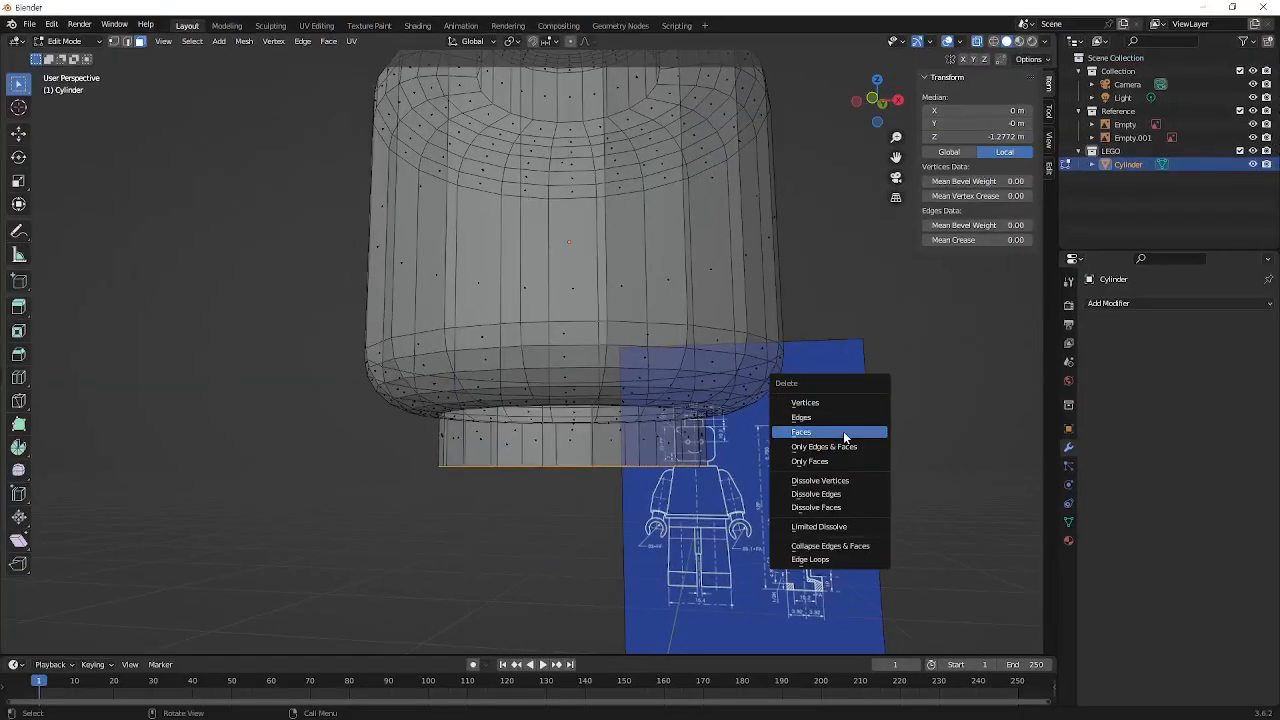
pyautogui.click(820, 462)
# Turn off X-ray display and inspect the hollow interior from below and the rounded head from outside against the blueprint
pyautogui.moveTo(820, 455)
pyautogui.mouseDown(button='middle')
pyautogui.moveTo(689, 429)
pyautogui.moveTo(694, 364)
pyautogui.moveTo(816, 348)
pyautogui.moveTo(714, 251)
pyautogui.moveTo(730, 95)
pyautogui.moveTo(760, 200)
pyautogui.moveTo(674, 480)
pyautogui.moveTo(697, 423)
pyautogui.moveTo(692, 380)
pyautogui.moveTo(700, 420)
pyautogui.moveTo(740, 374)
pyautogui.moveTo(572, 404)
pyautogui.moveTo(466, 397)
pyautogui.moveTo(623, 286)
pyautogui.moveTo(683, 381)
pyautogui.mouseUp(button='middle')
pyautogui.hotkey('alt', 'z')
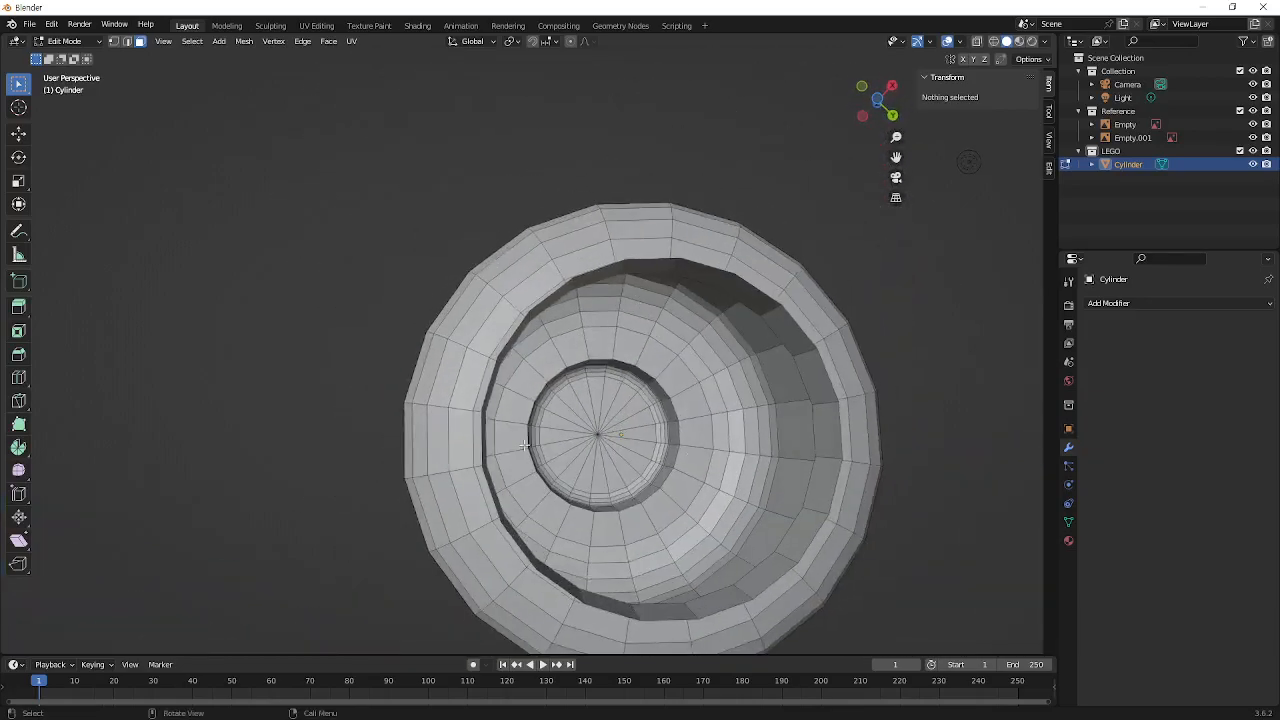
pyautogui.moveTo(742, 318); pyautogui.dragTo(703, 335, button='middle')
pyautogui.scroll(2, 648, 292)
pyautogui.moveTo(556, 311); pyautogui.dragTo(581, 420, button='middle')
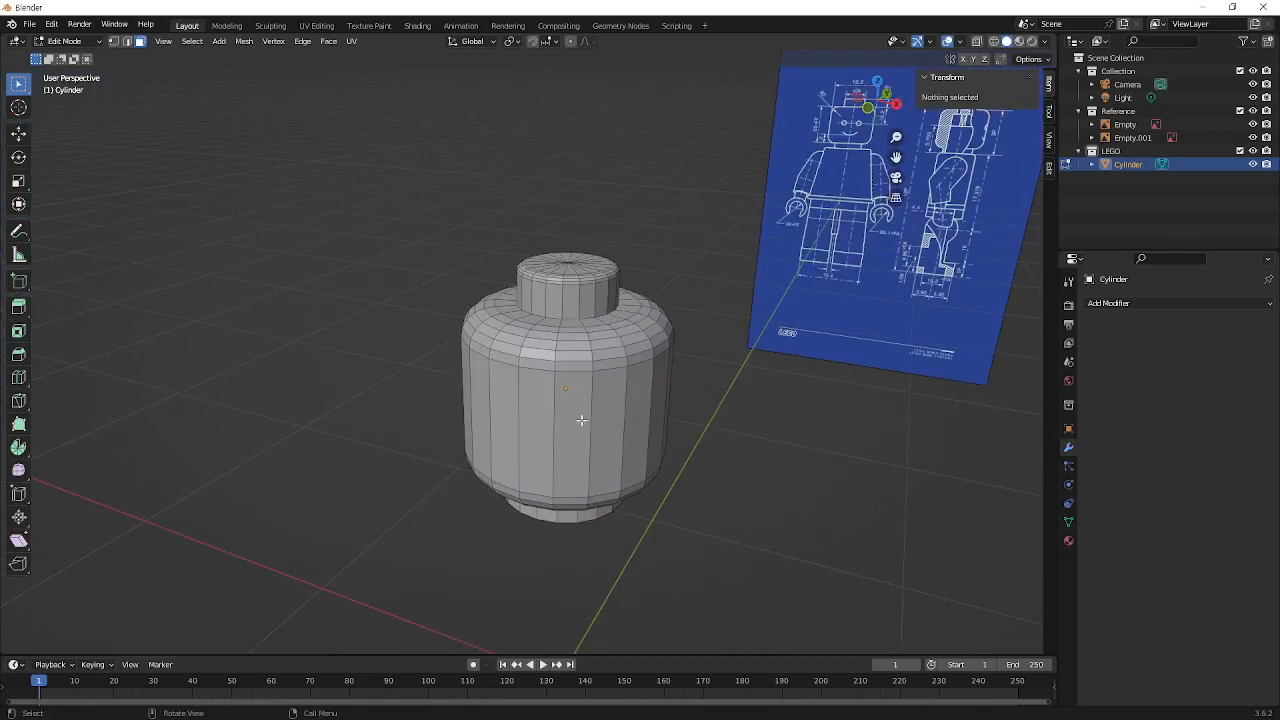
pyautogui.moveTo(596, 452); pyautogui.dragTo(650, 458, button='middle')
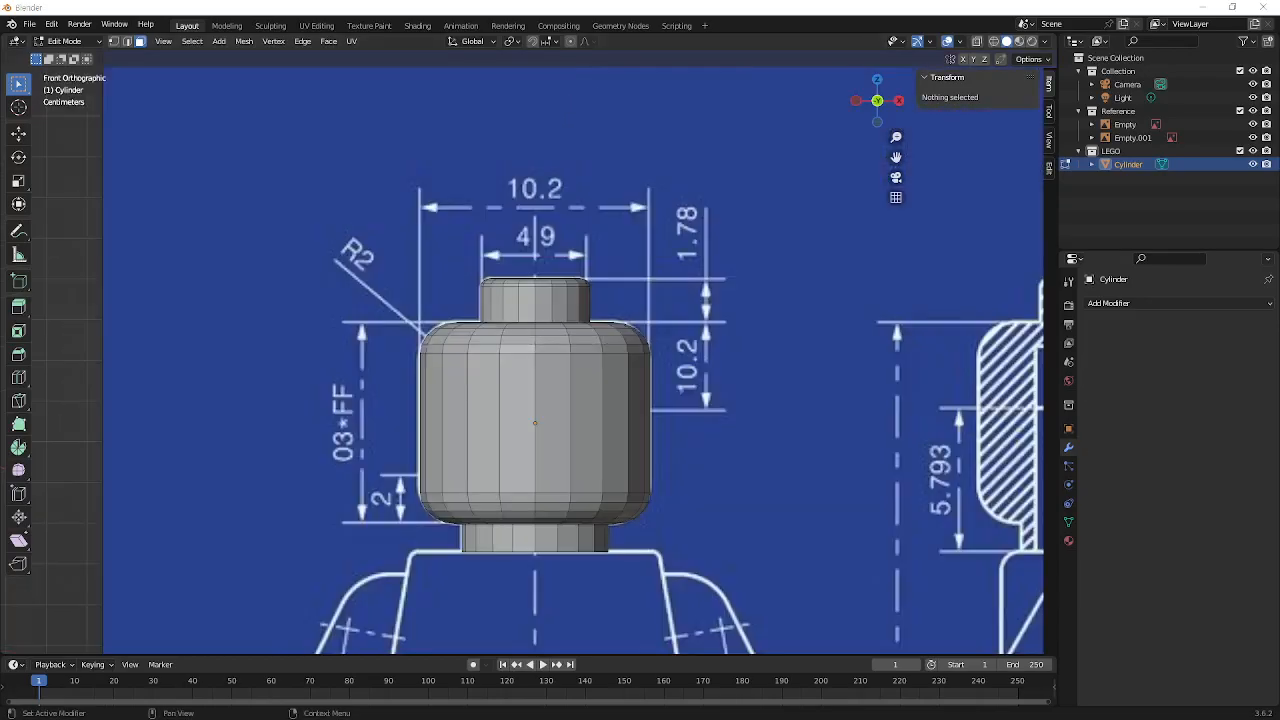